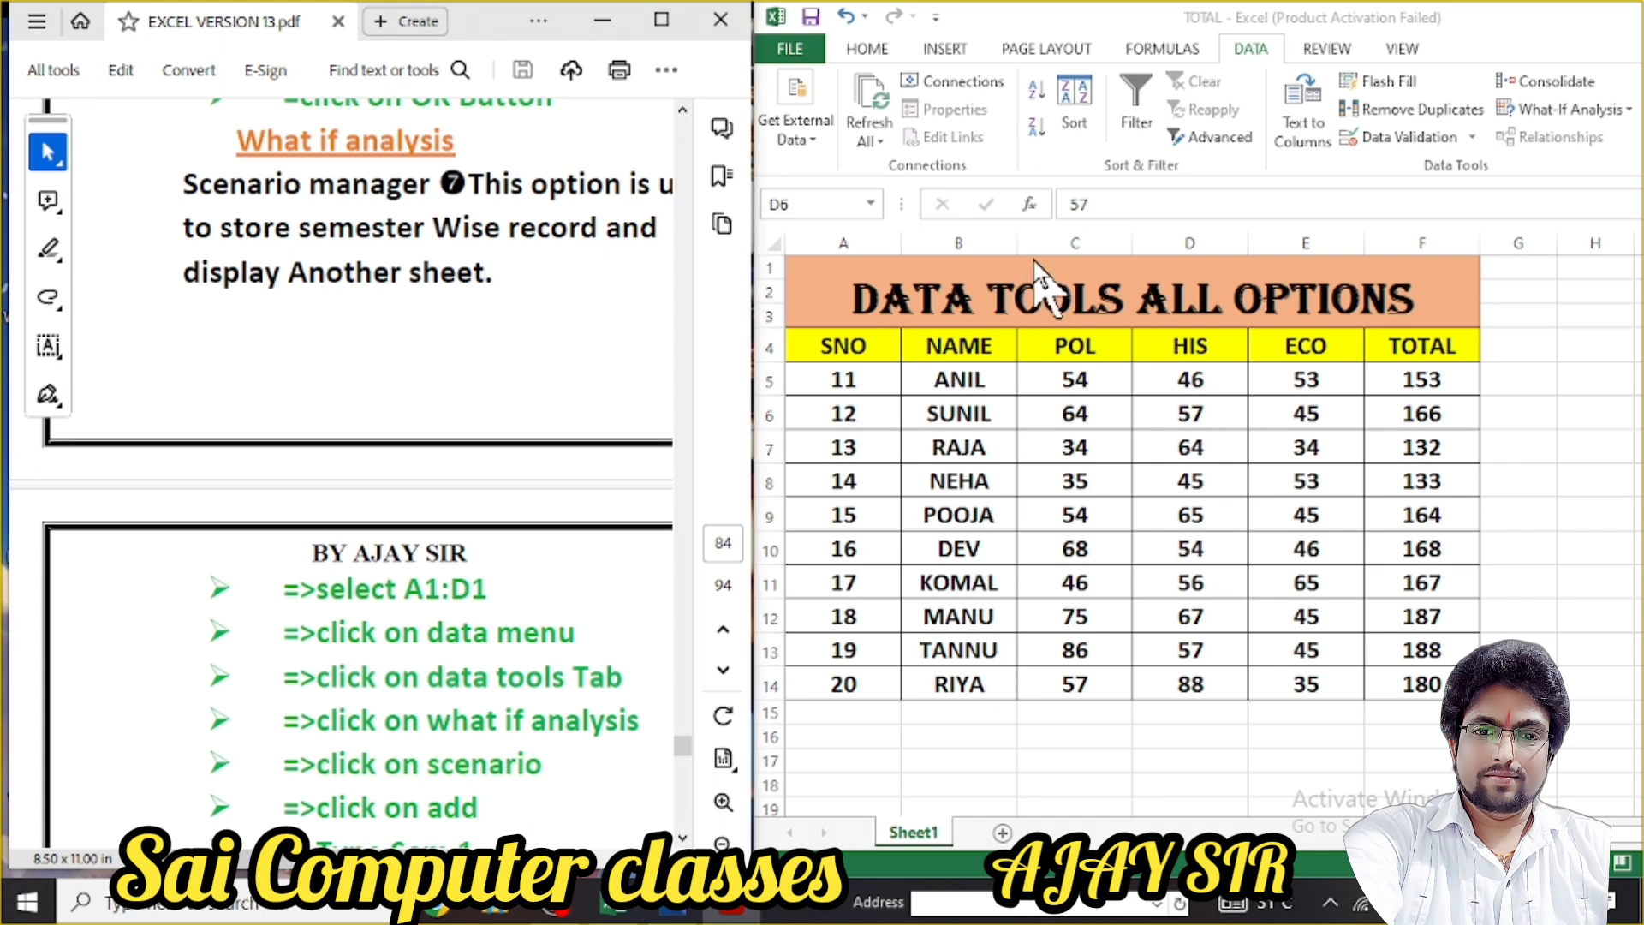
# Bring the Excel marks workbook to the front and shift its window slightly left
pyautogui.click(1250, 53)
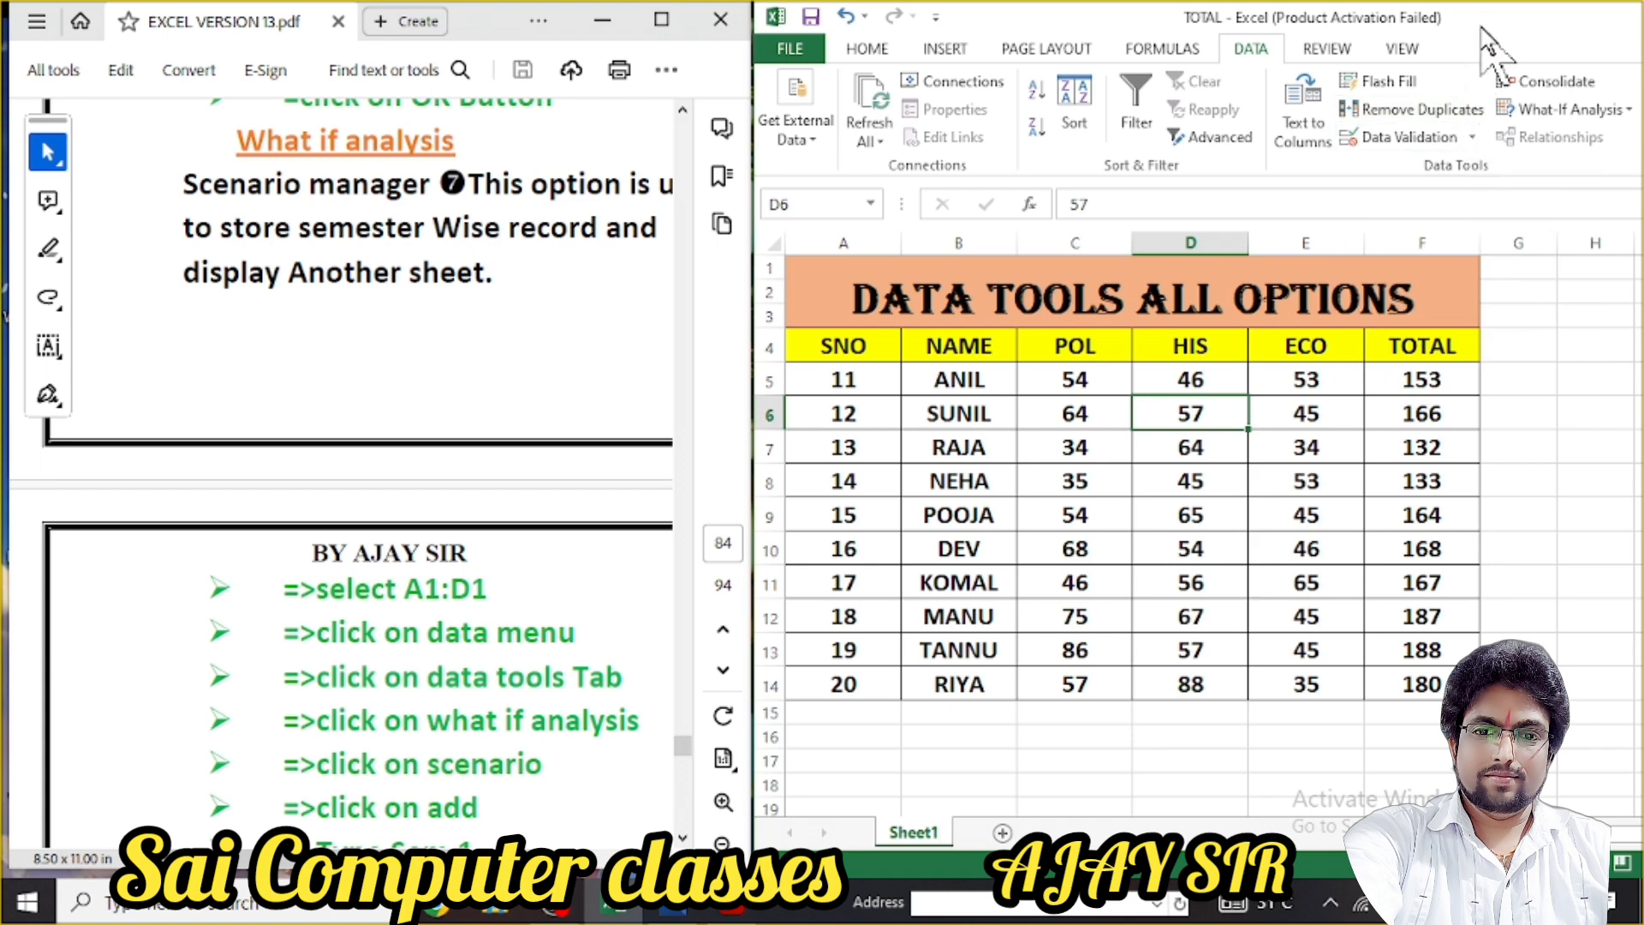
pyautogui.moveTo(1482, 31); pyautogui.dragTo(1459, 33)
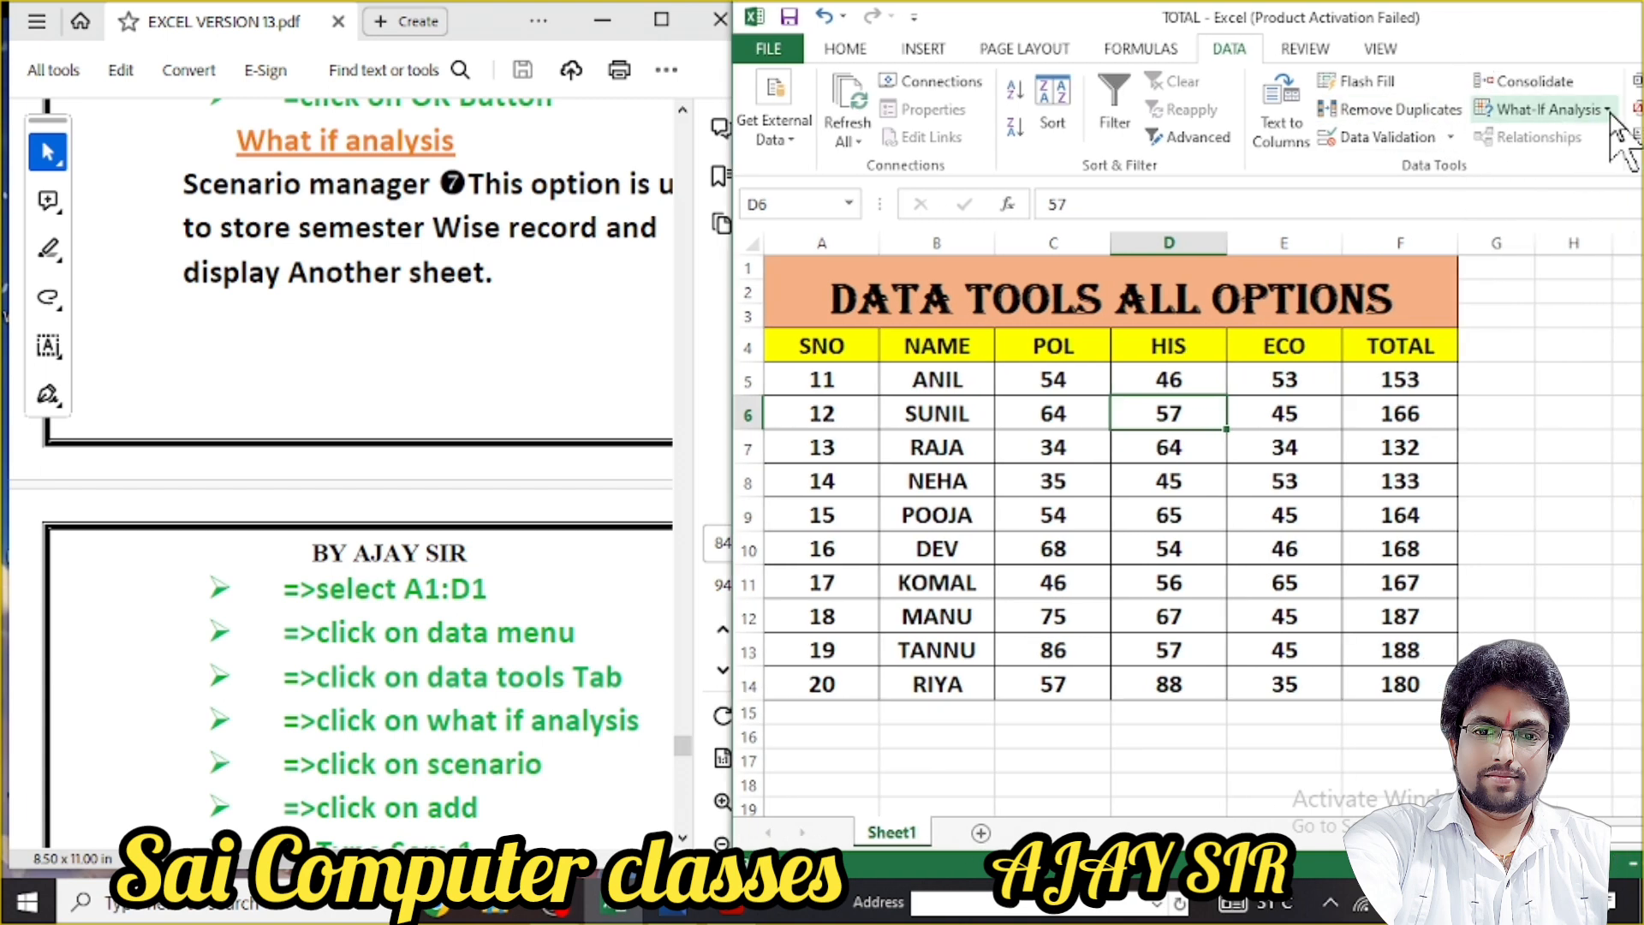
# Review the What-If Analysis menu several times, then return to the PDF notes
pyautogui.click(1541, 110)
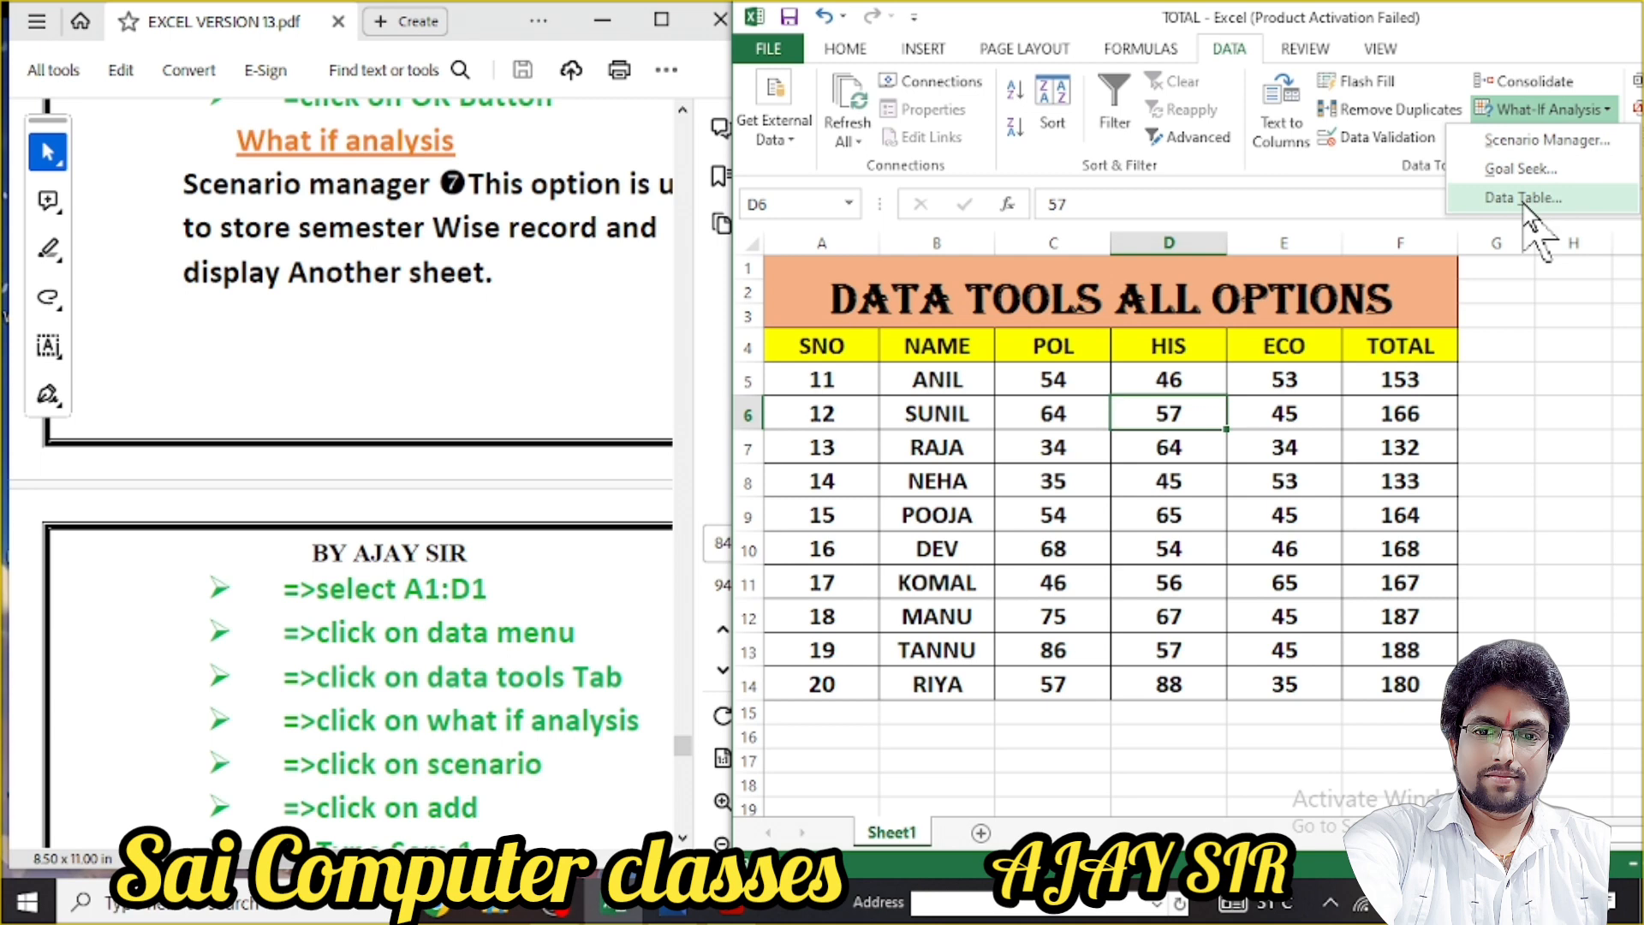
pyautogui.click(1505, 33)
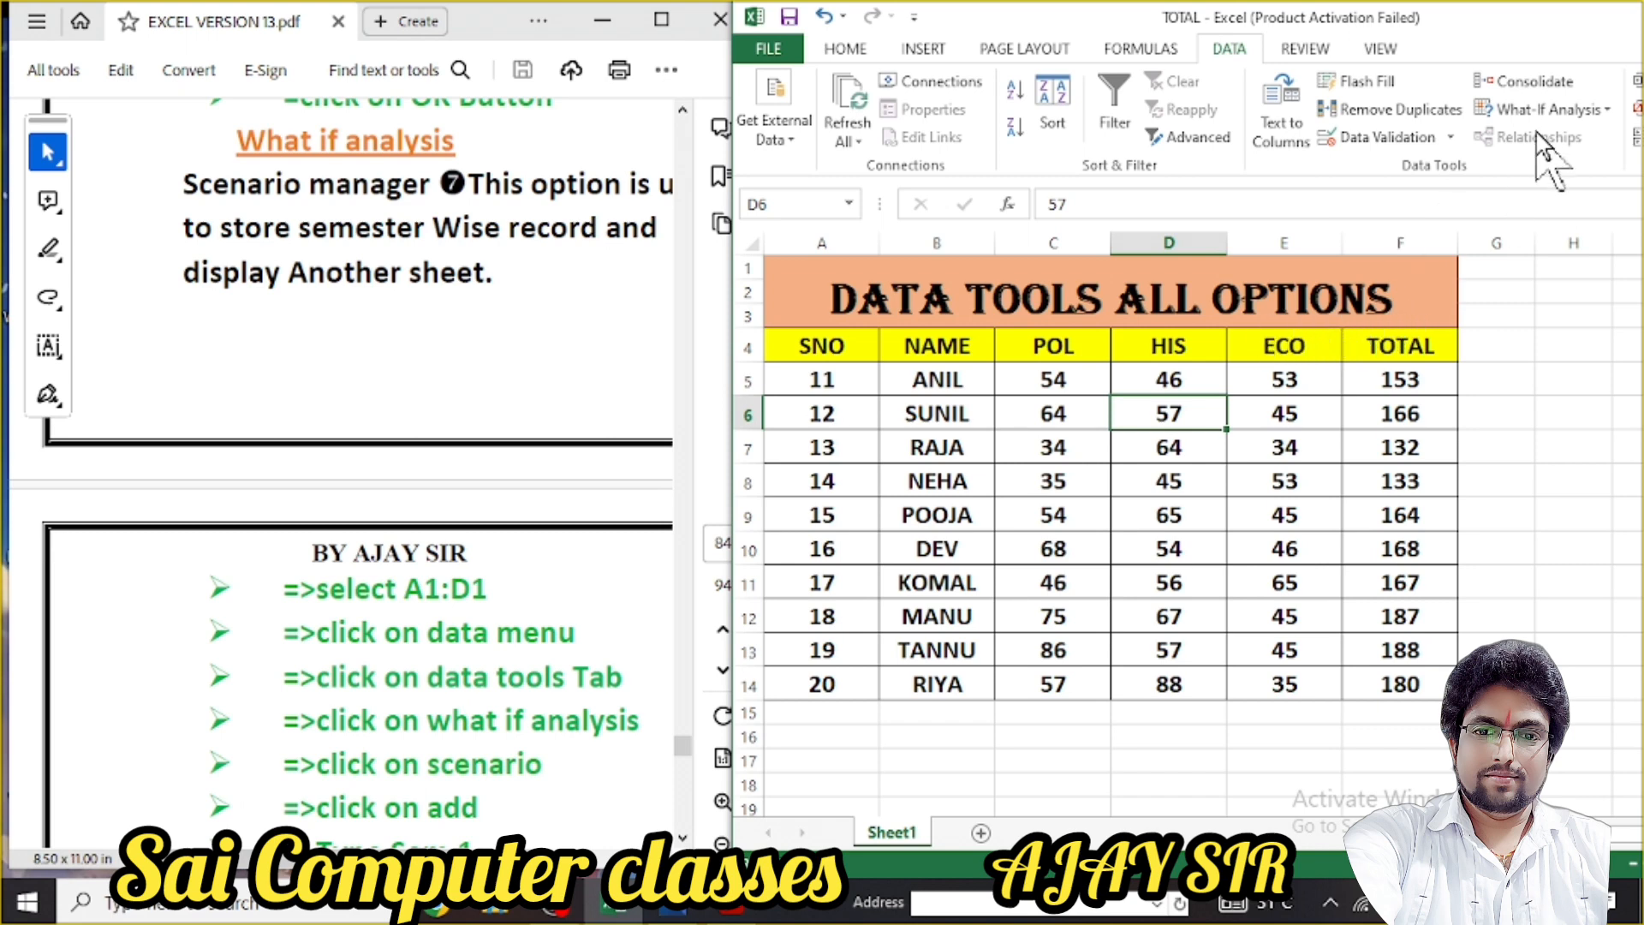
pyautogui.click(1609, 112)
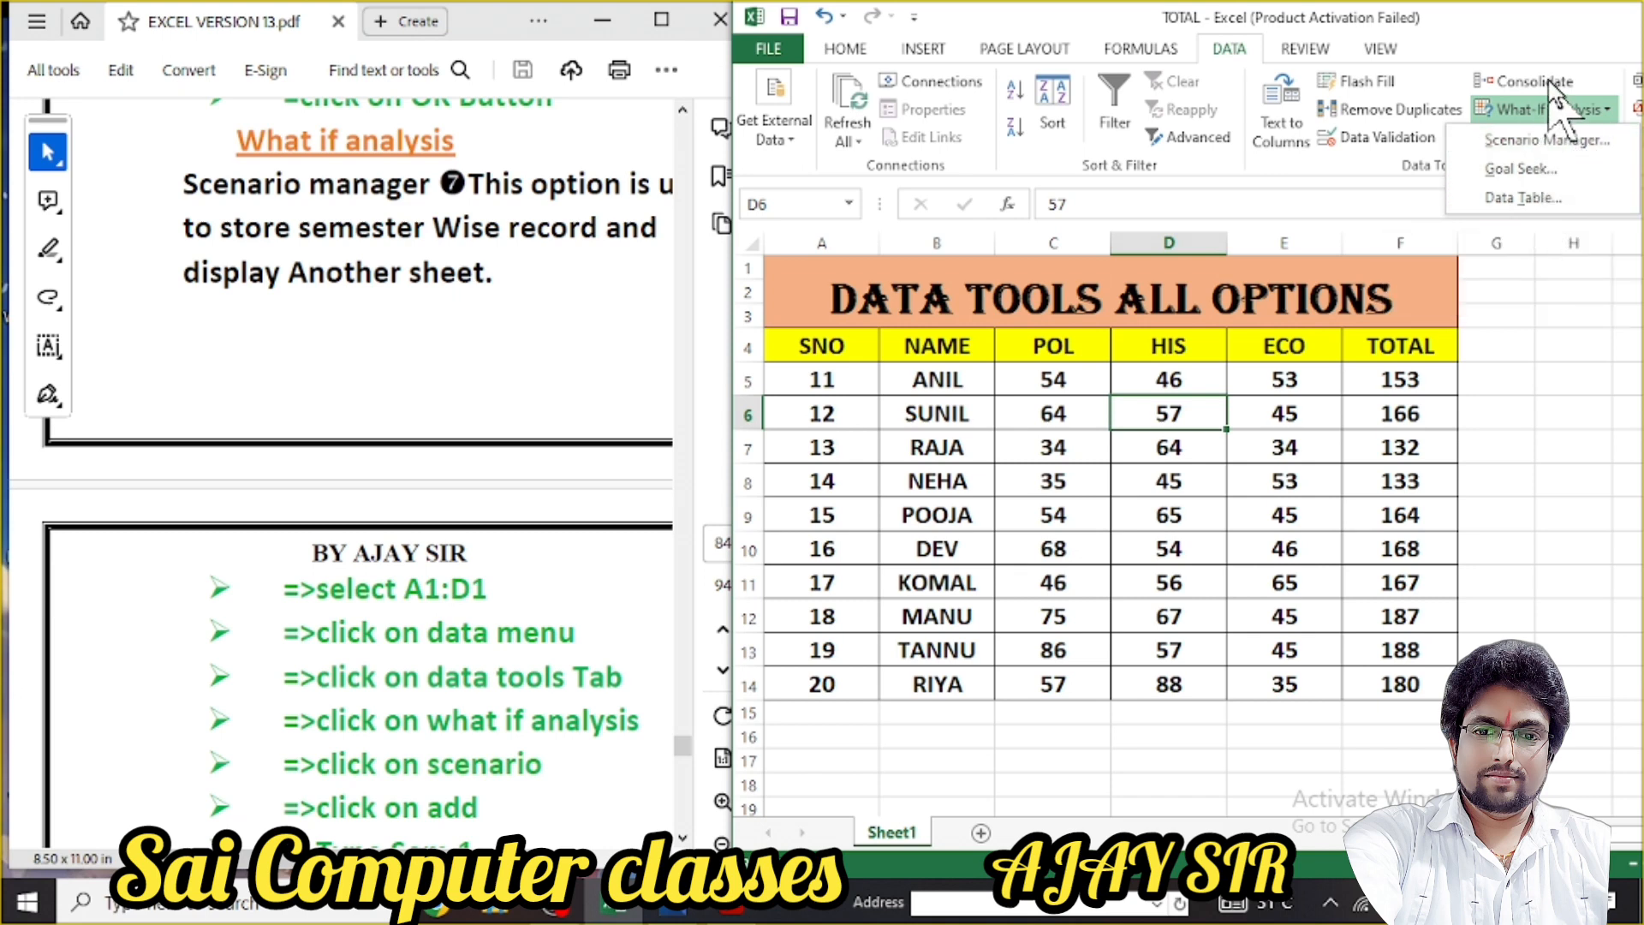
pyautogui.click(1599, 108)
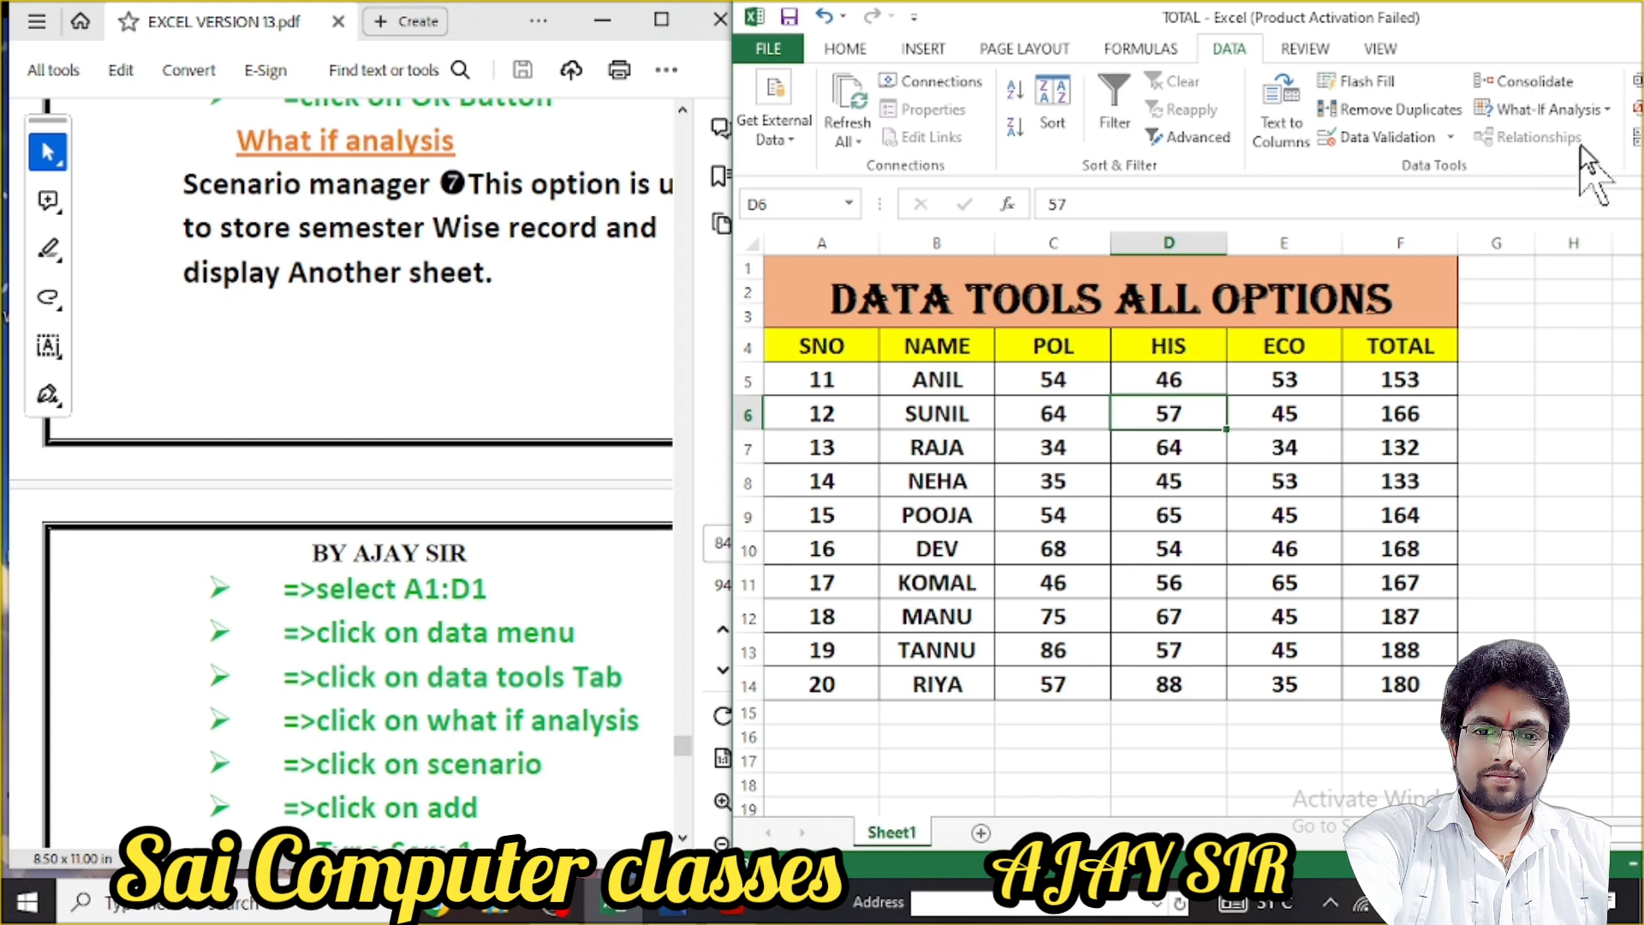
pyautogui.click(1609, 108)
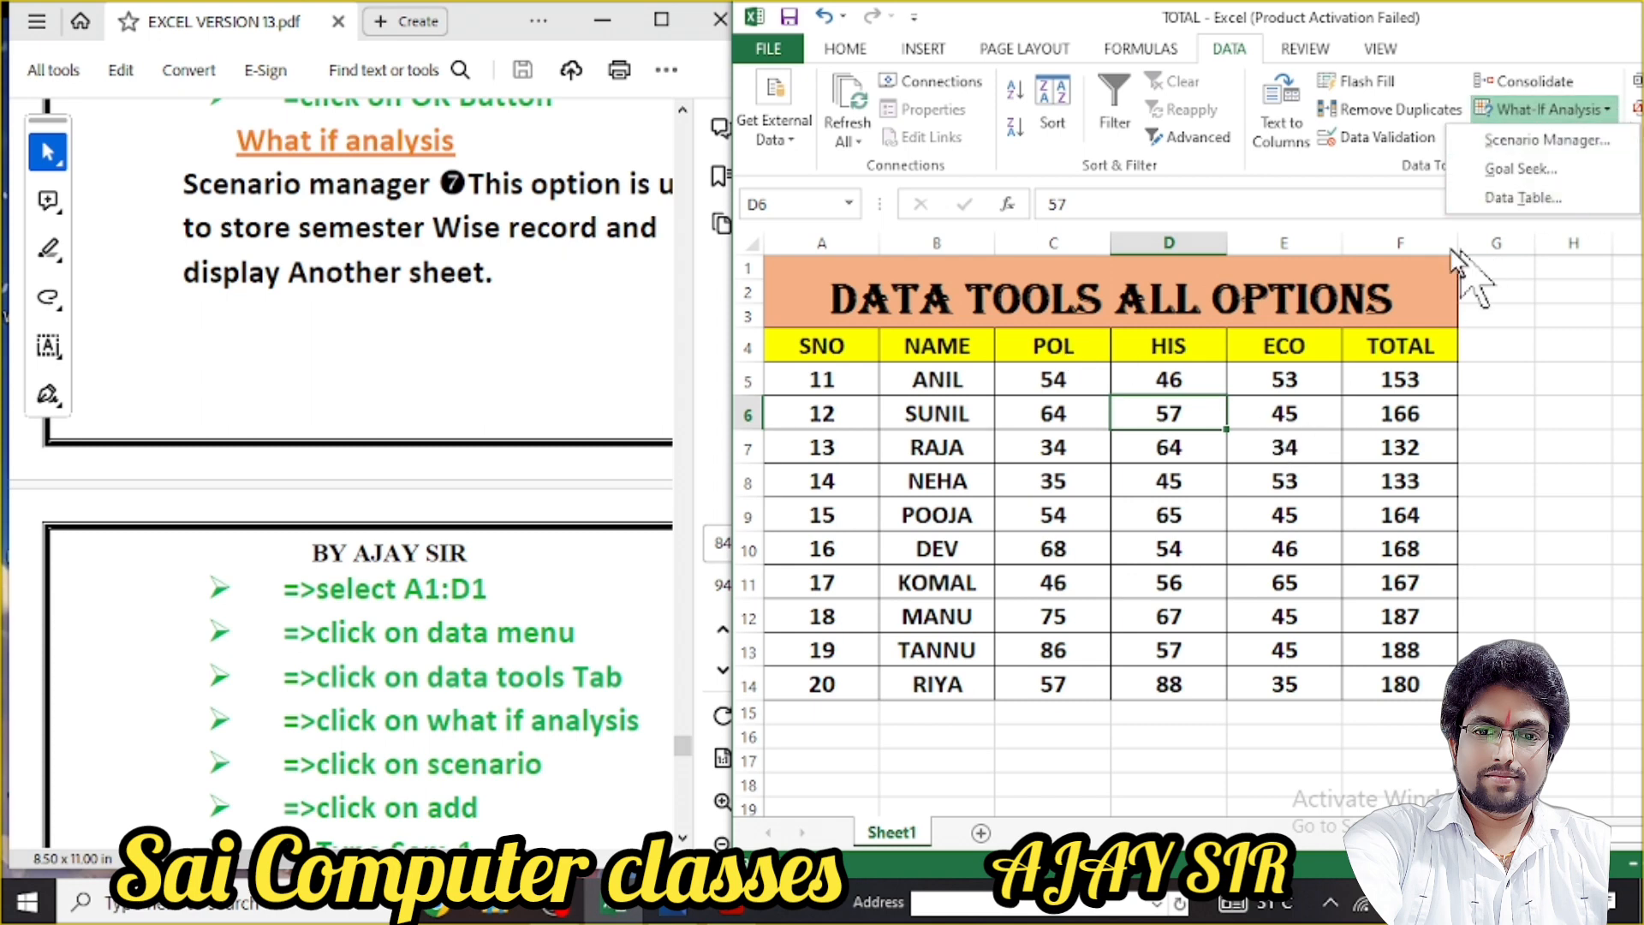
pyautogui.click(1544, 109)
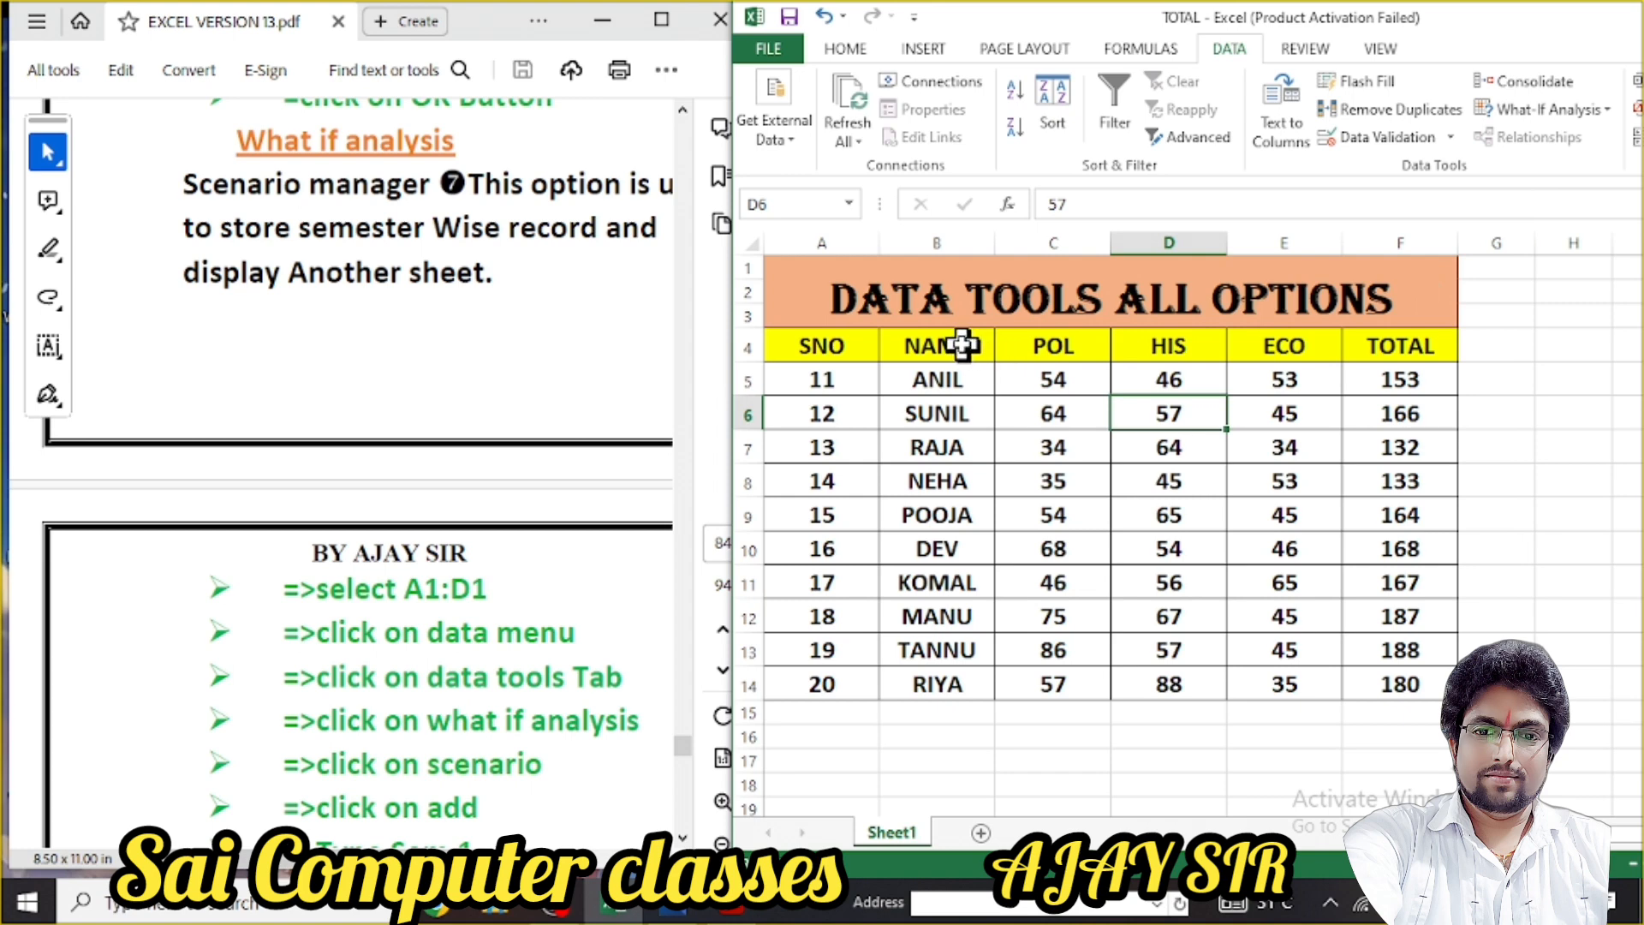
pyautogui.click(1610, 109)
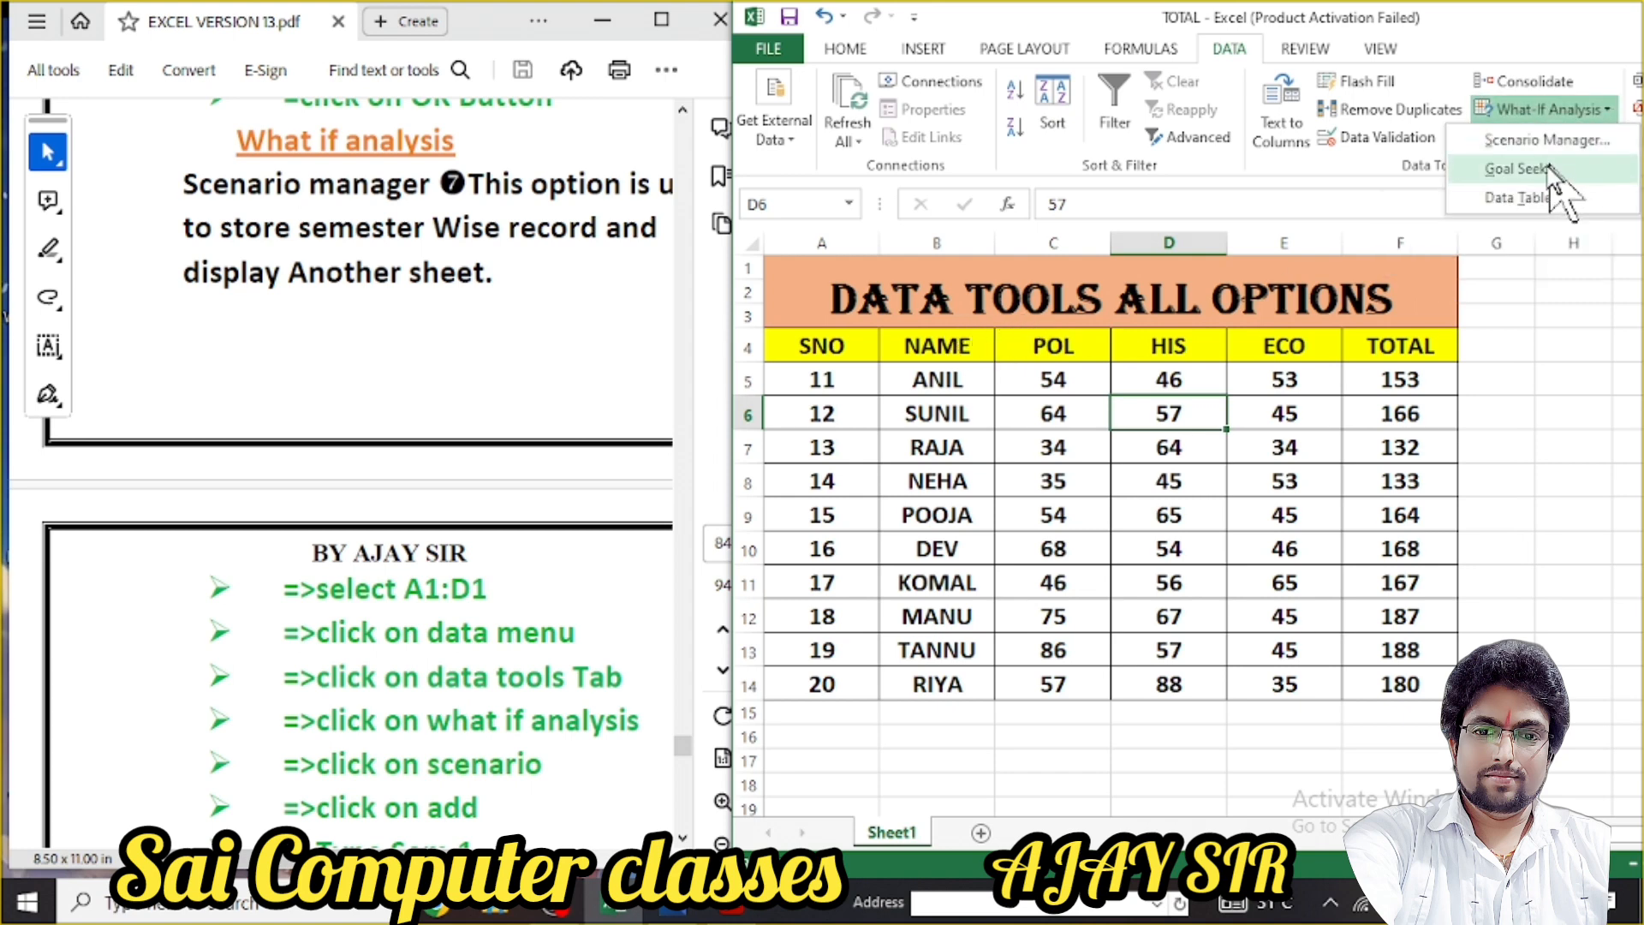
pyautogui.click(1338, 169)
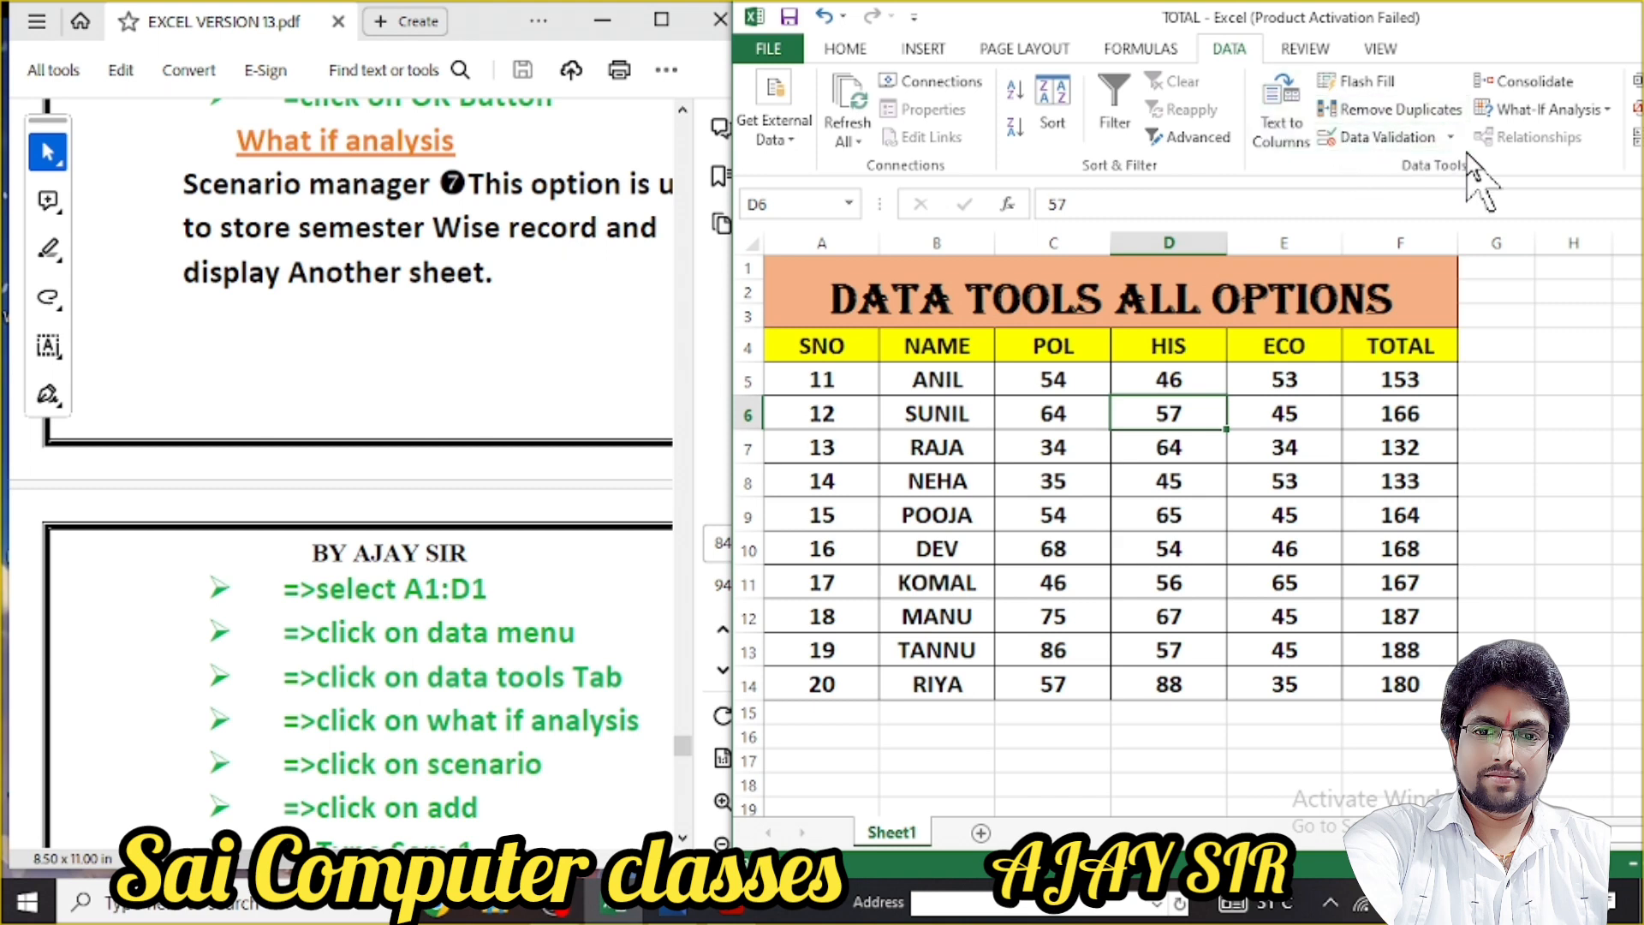
pyautogui.click(1572, 110)
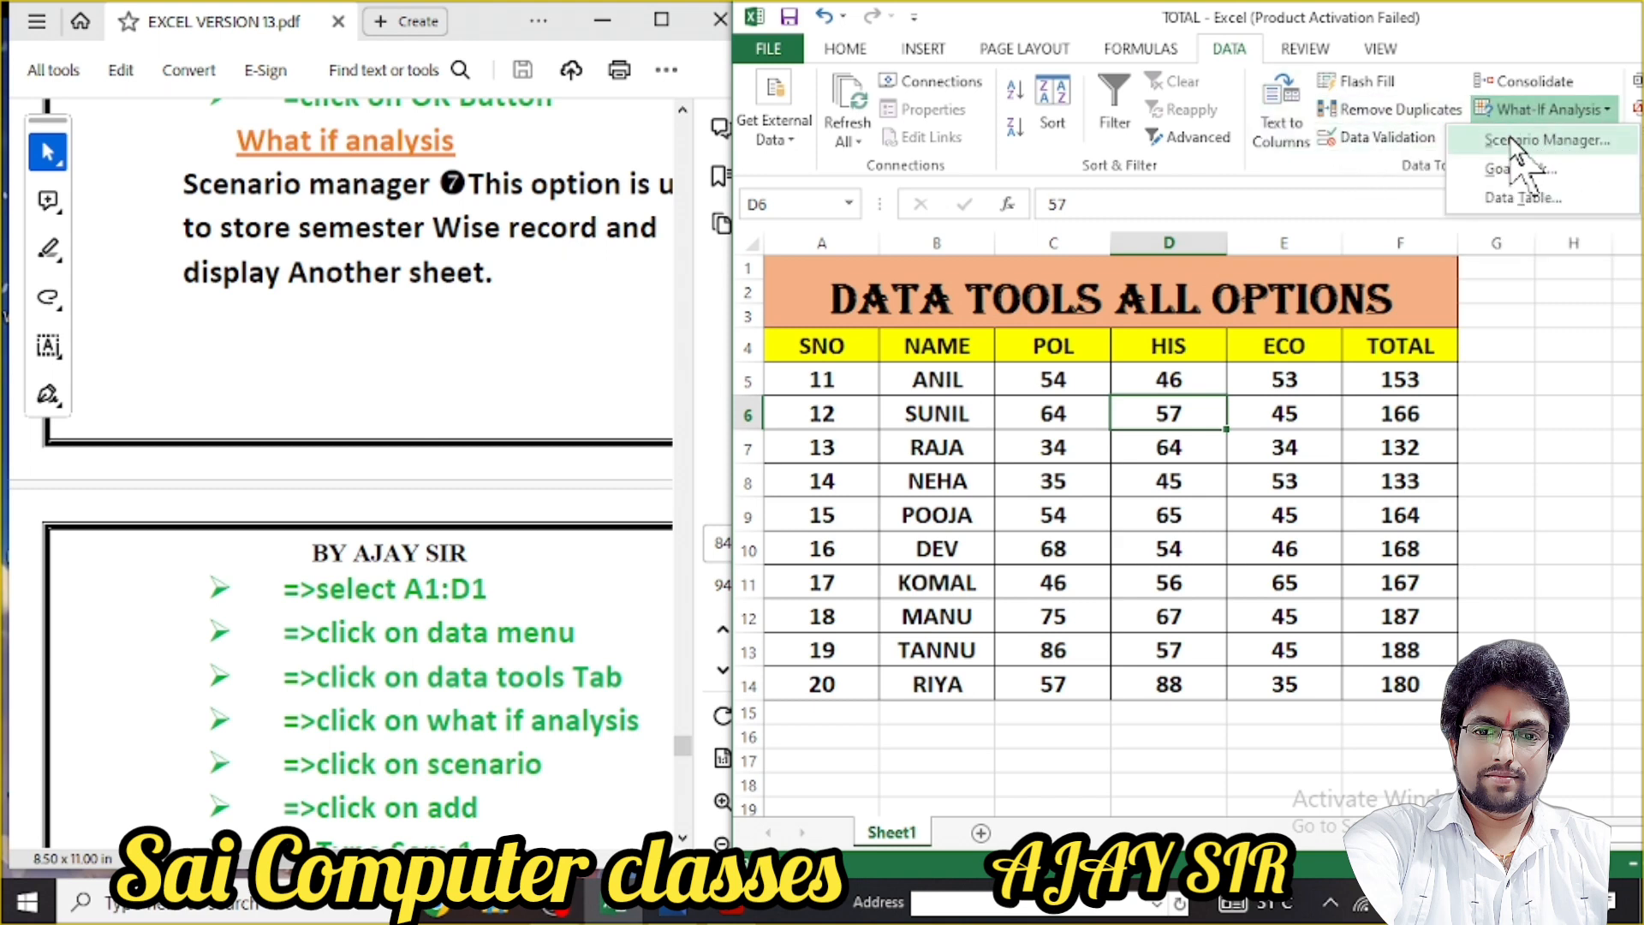
pyautogui.click(524, 43)
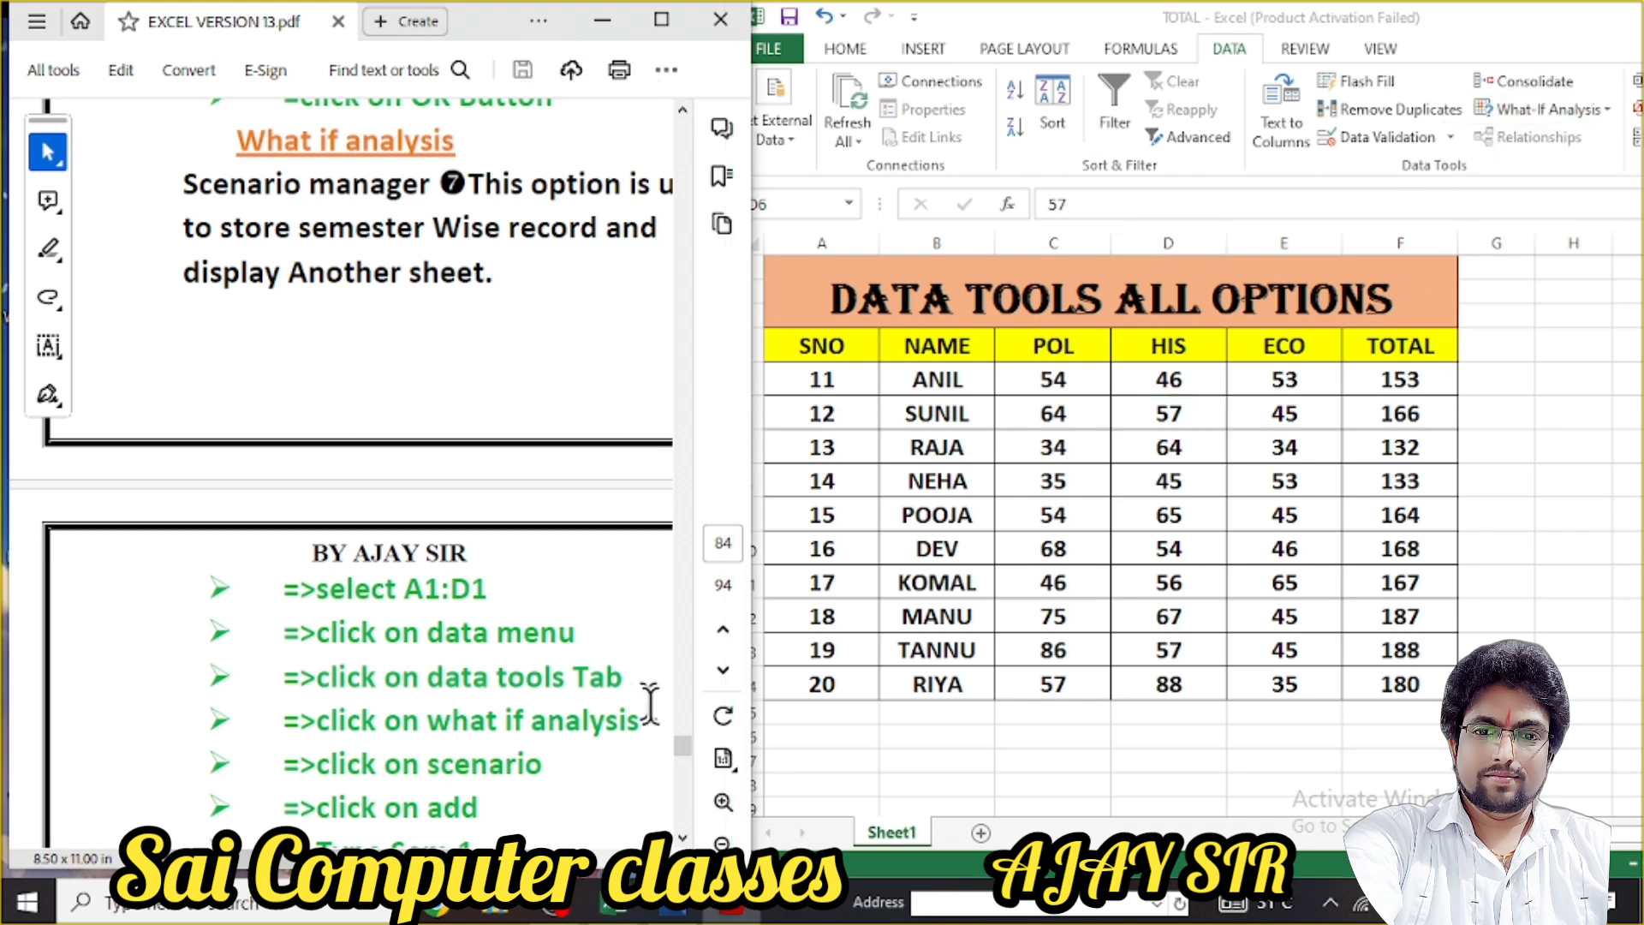
# Zoom the PDF notes out slightly, then switch back to the Excel marks sheet
pyautogui.click(724, 841)
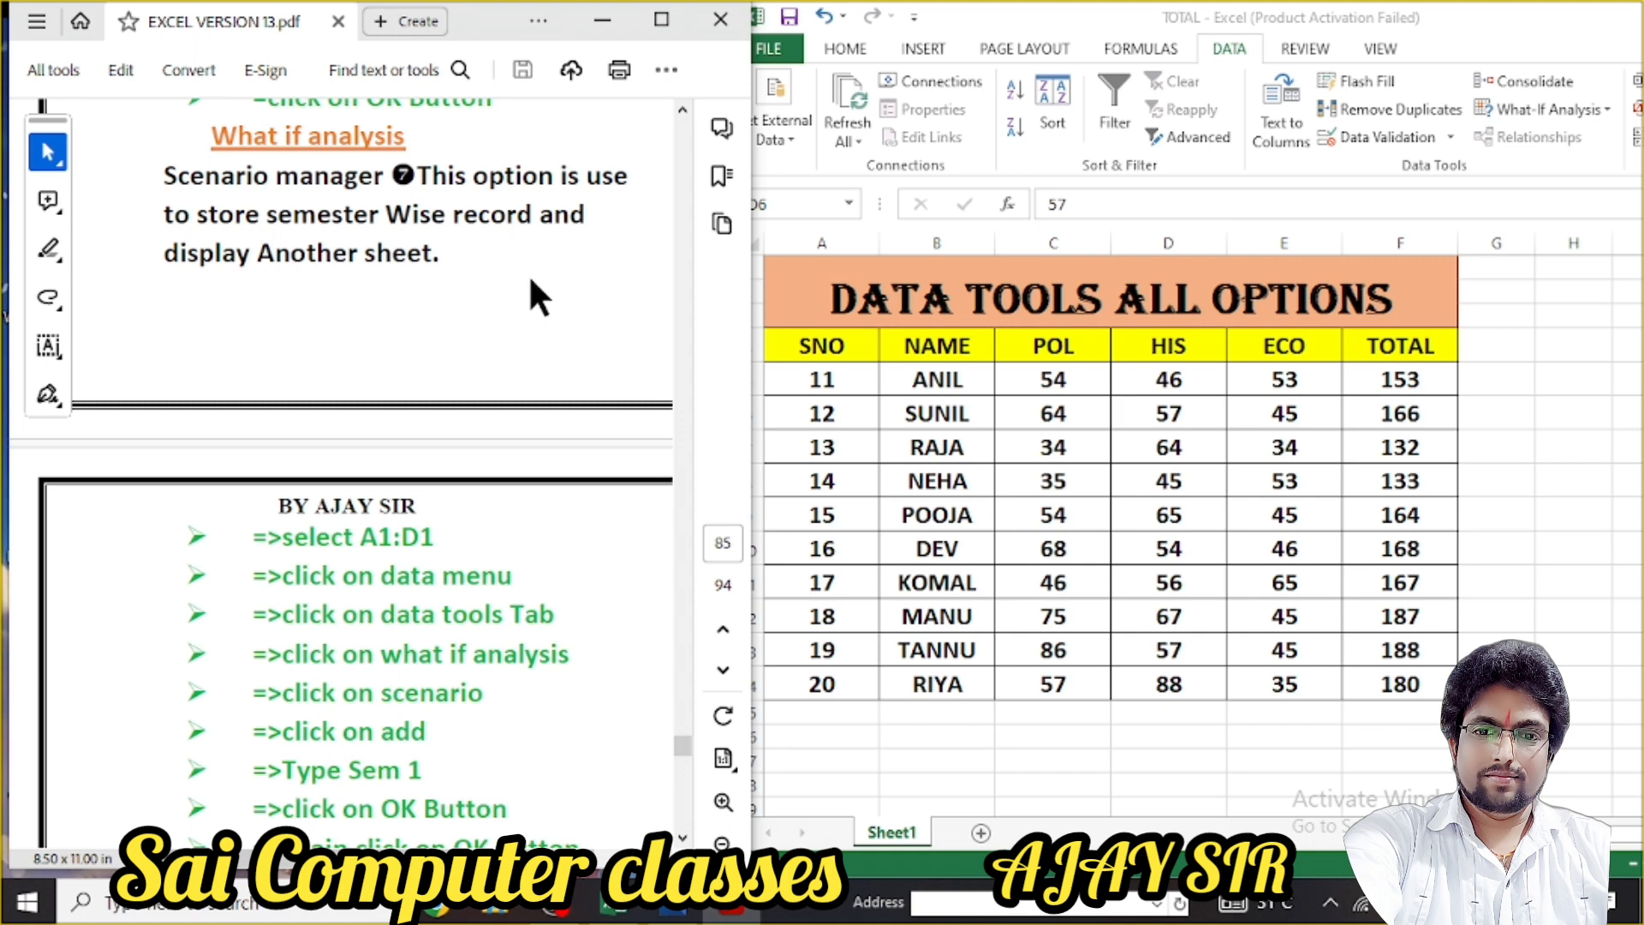
pyautogui.click(984, 22)
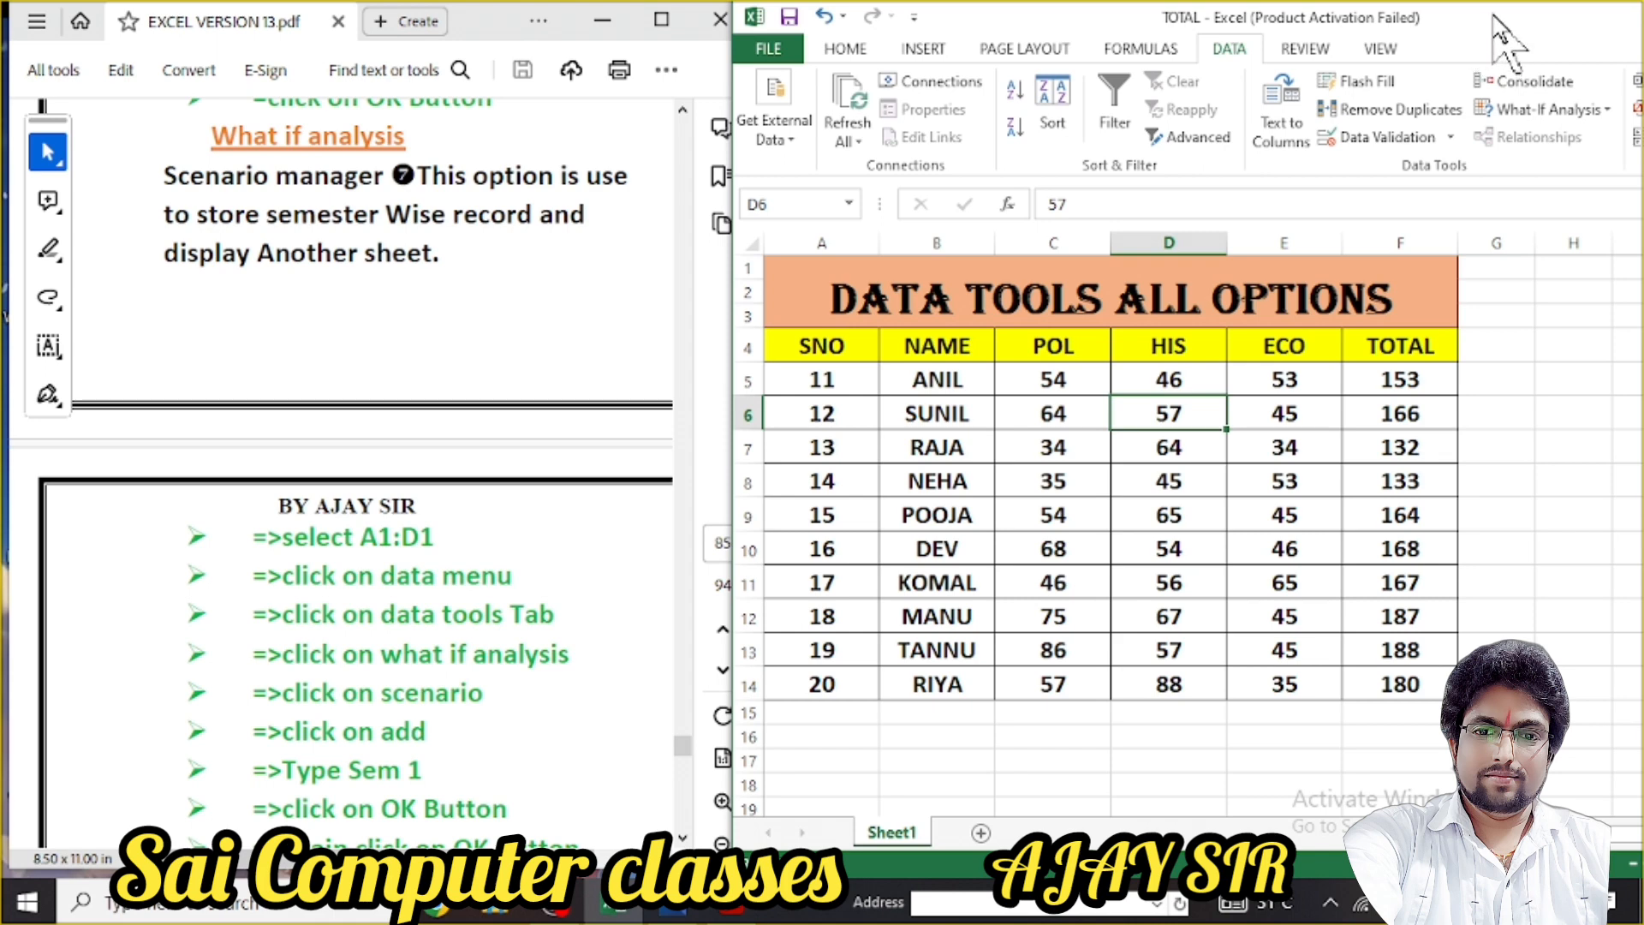
pyautogui.click(1310, 300)
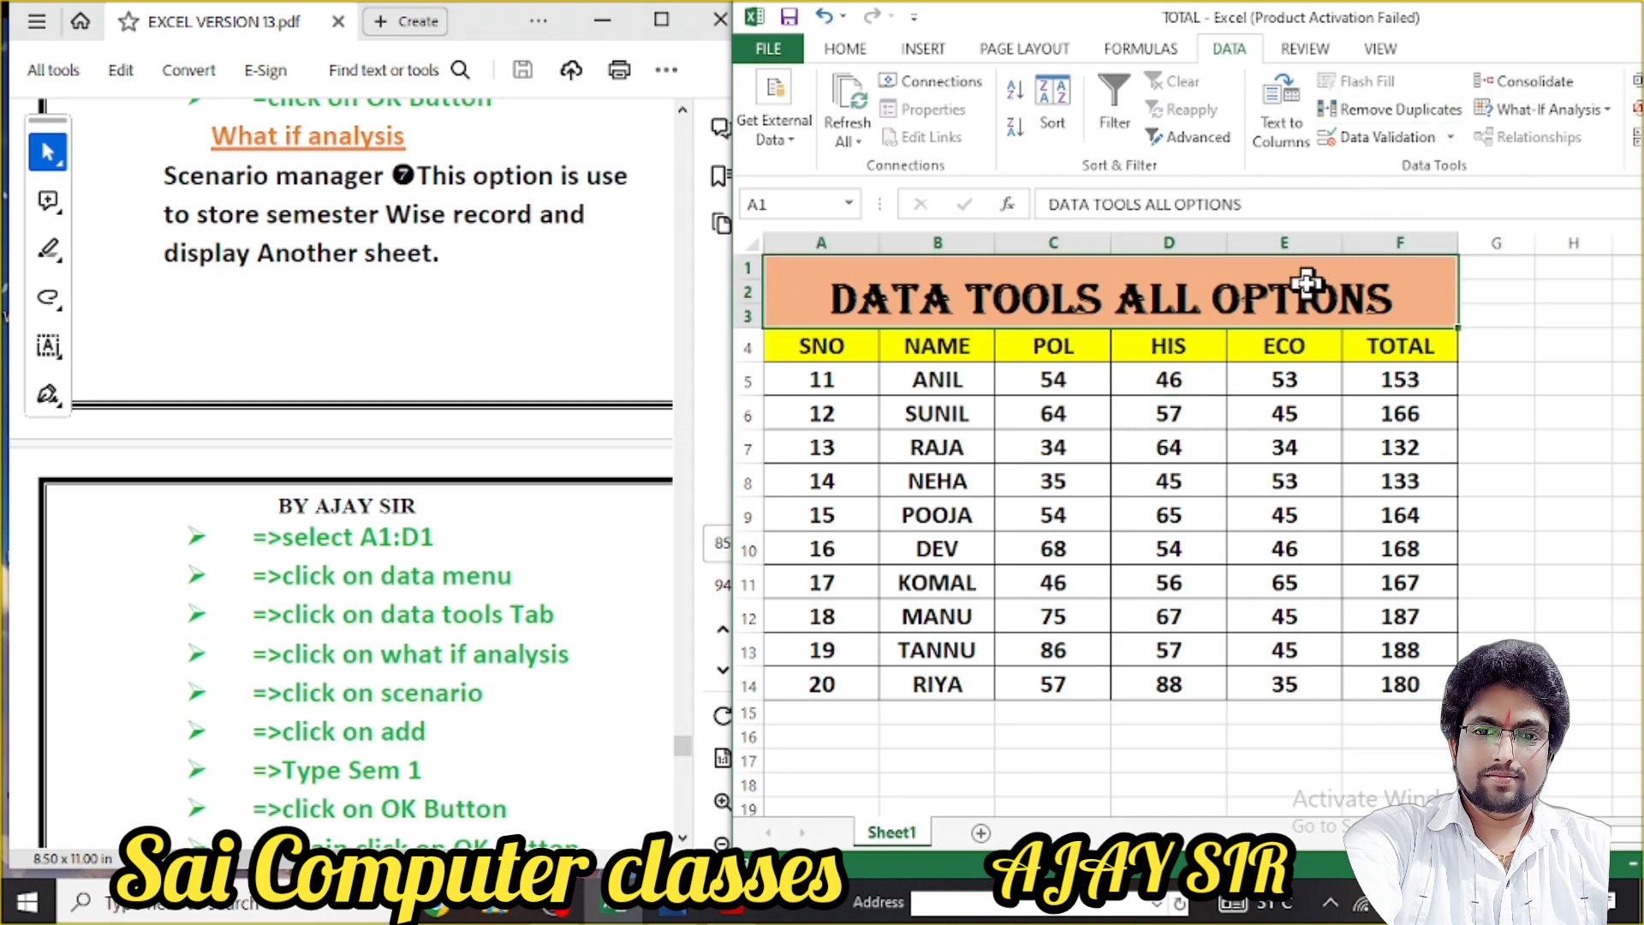
pyautogui.click(850, 382)
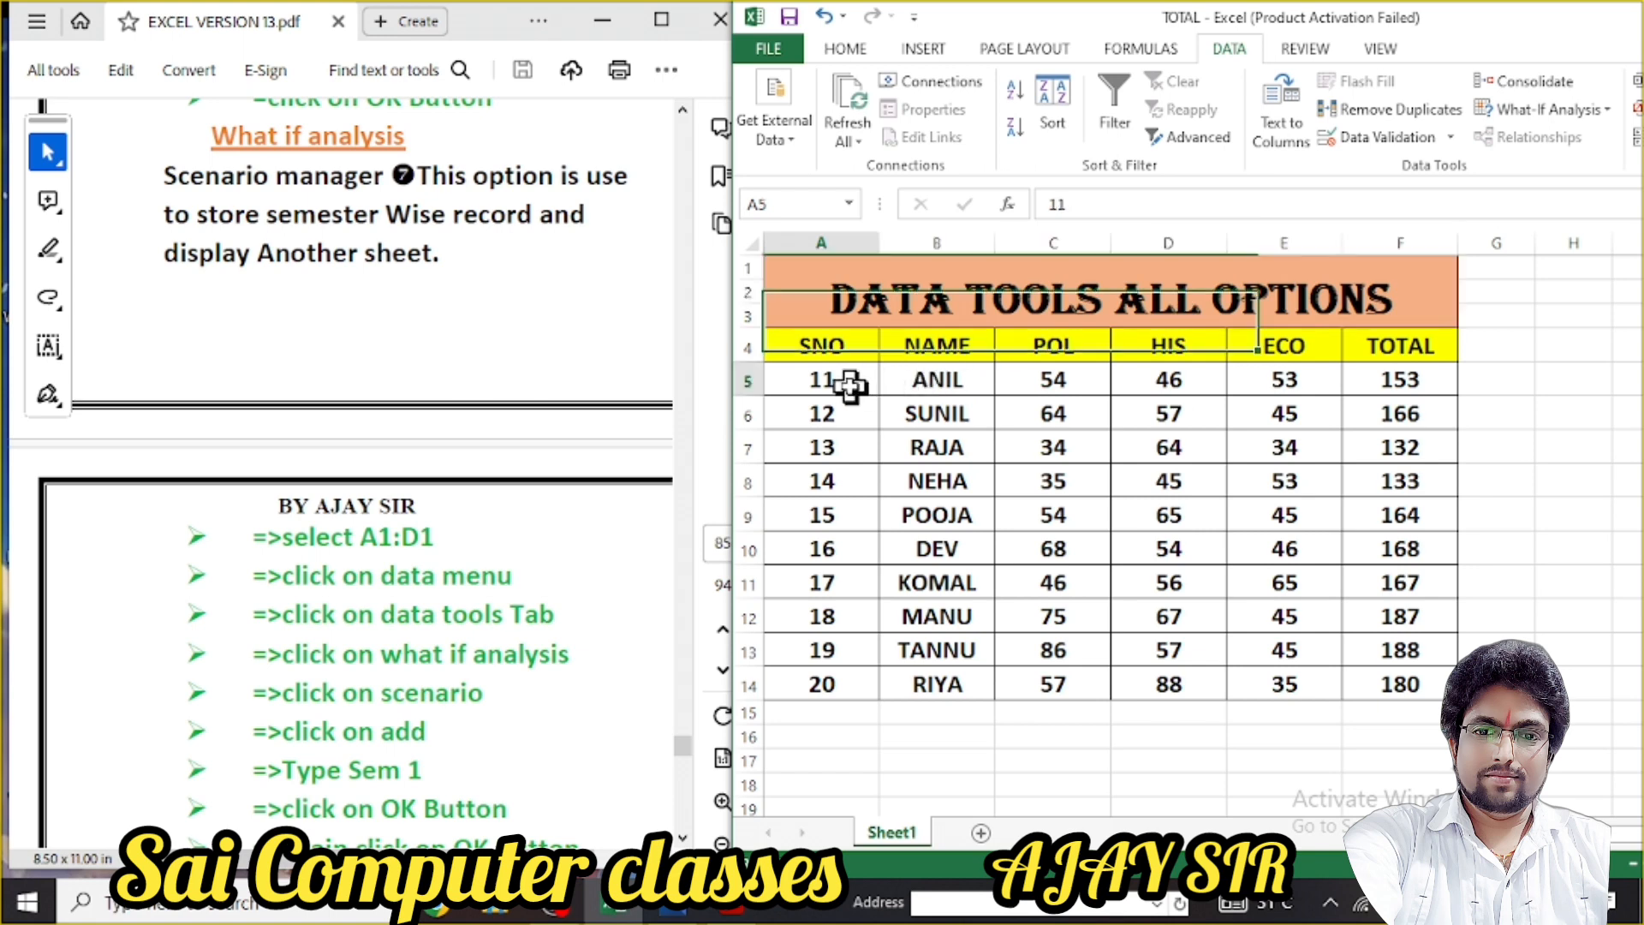
pyautogui.click(906, 381)
pyautogui.click(1061, 384)
pyautogui.click(1164, 390)
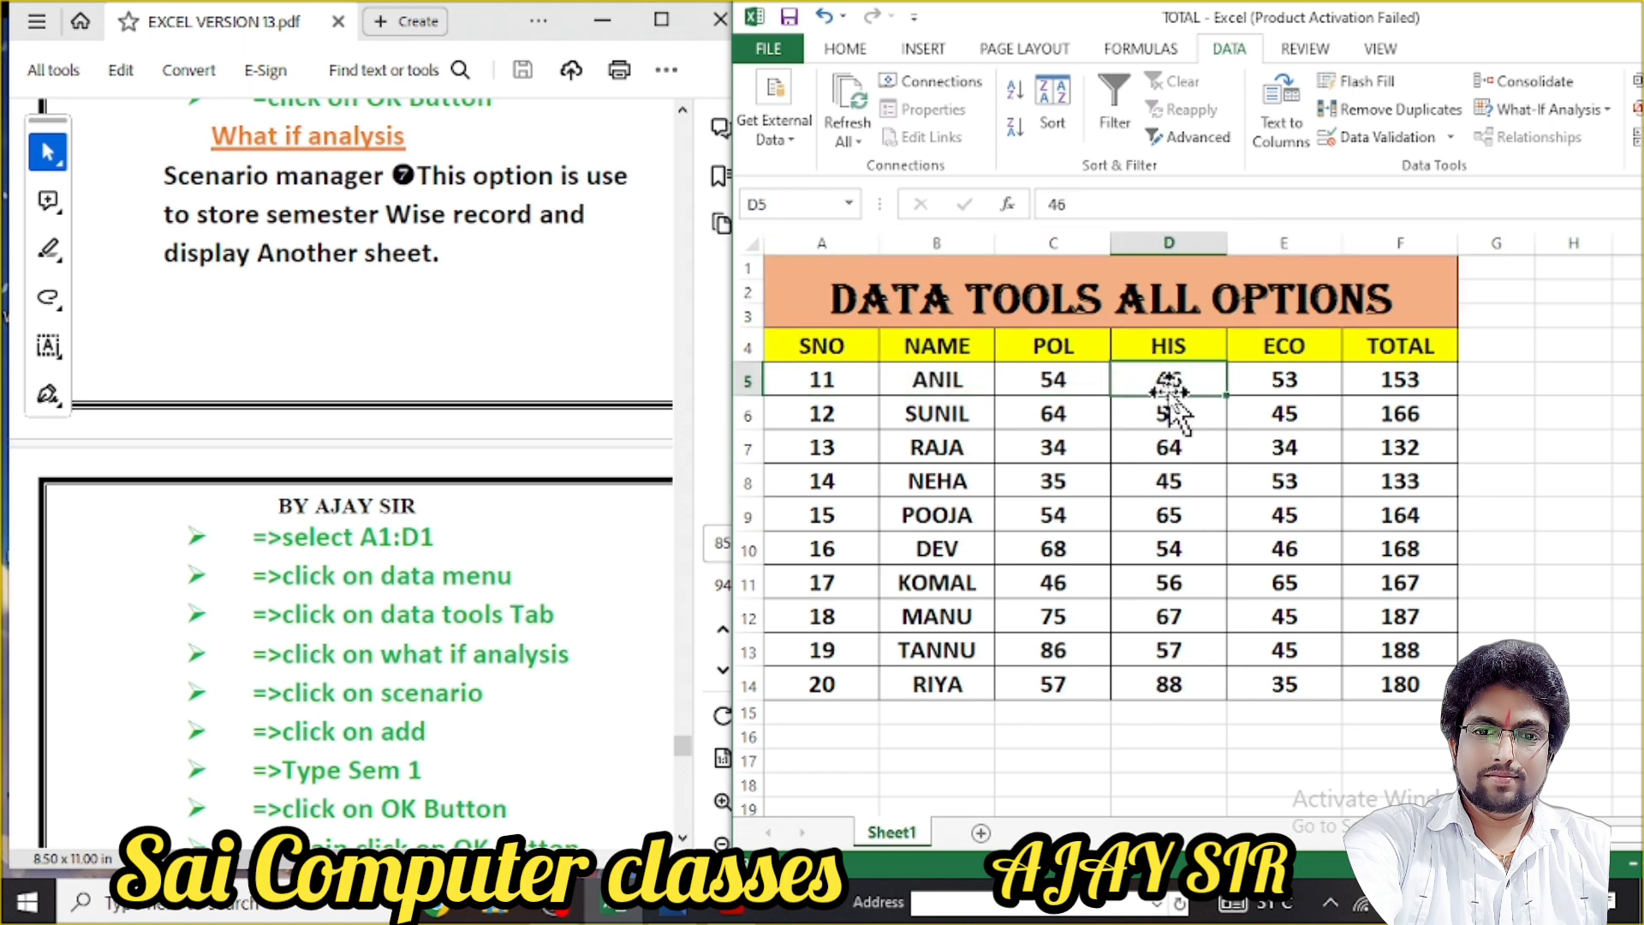
pyautogui.click(1293, 382)
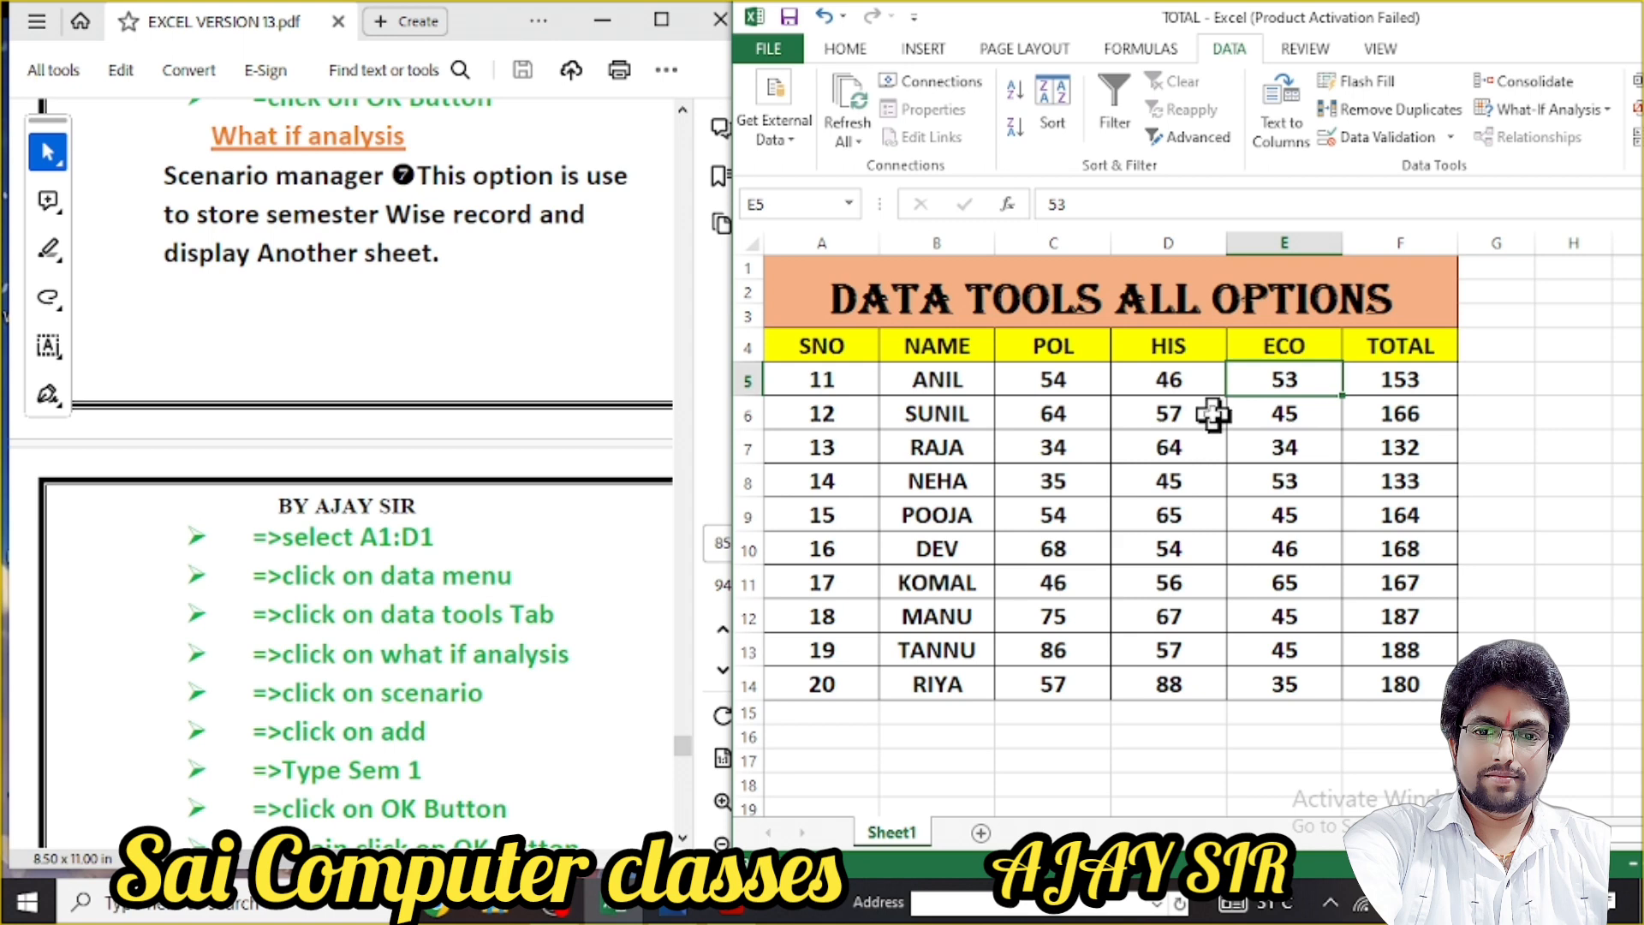
pyautogui.click(935, 381)
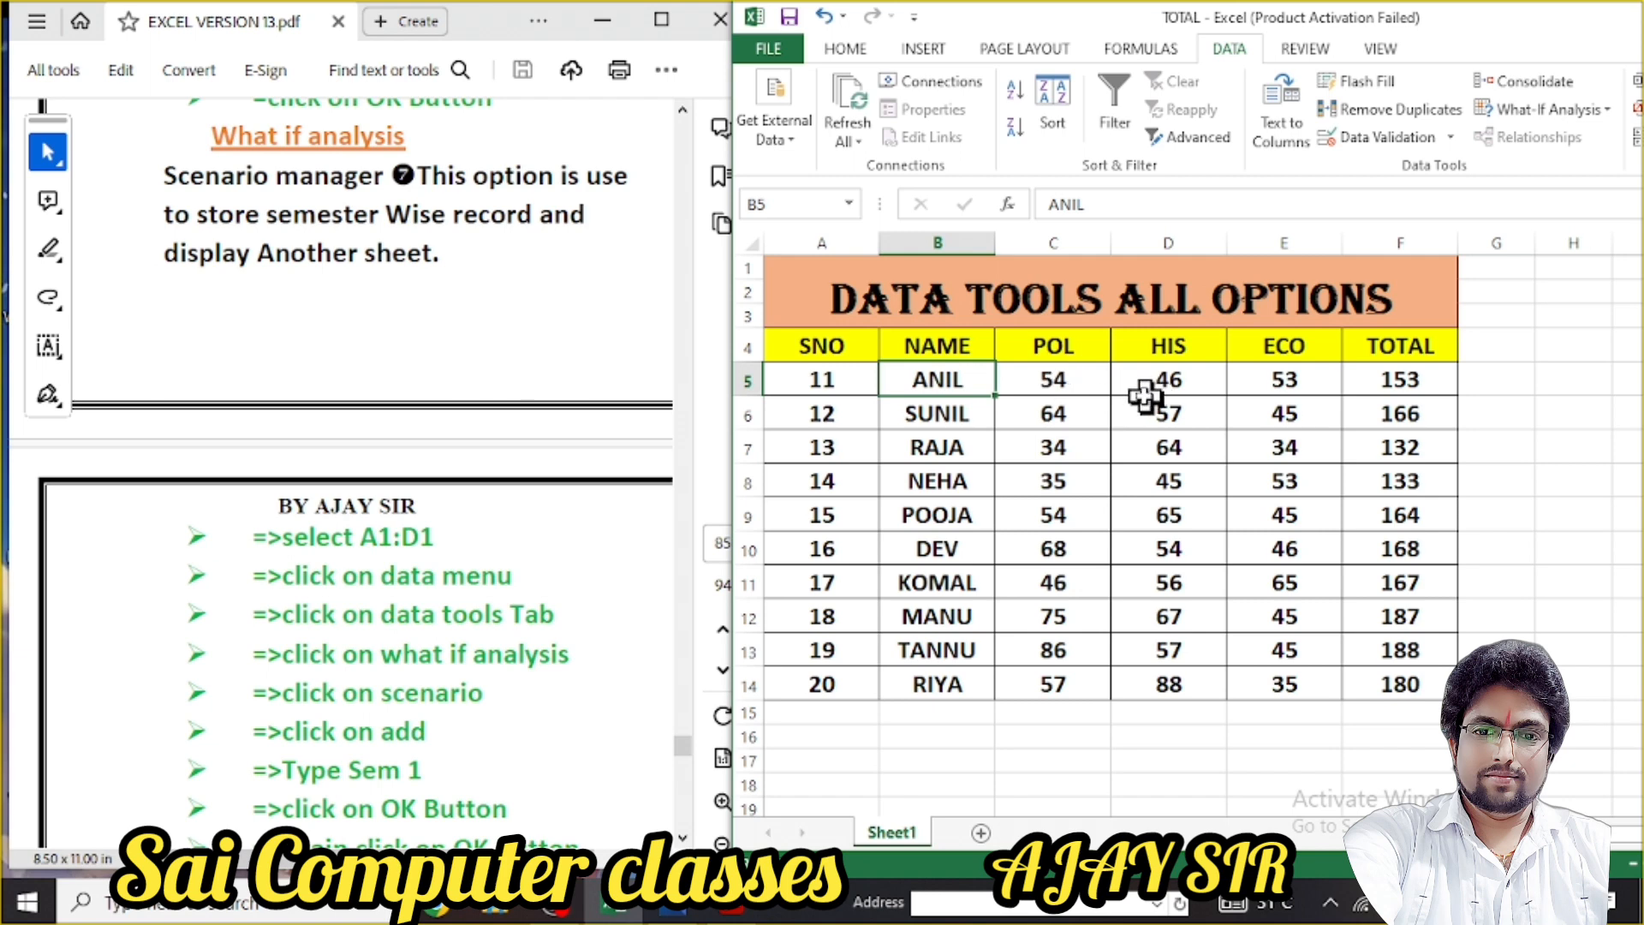
pyautogui.moveTo(1045, 378); pyautogui.dragTo(1376, 392)
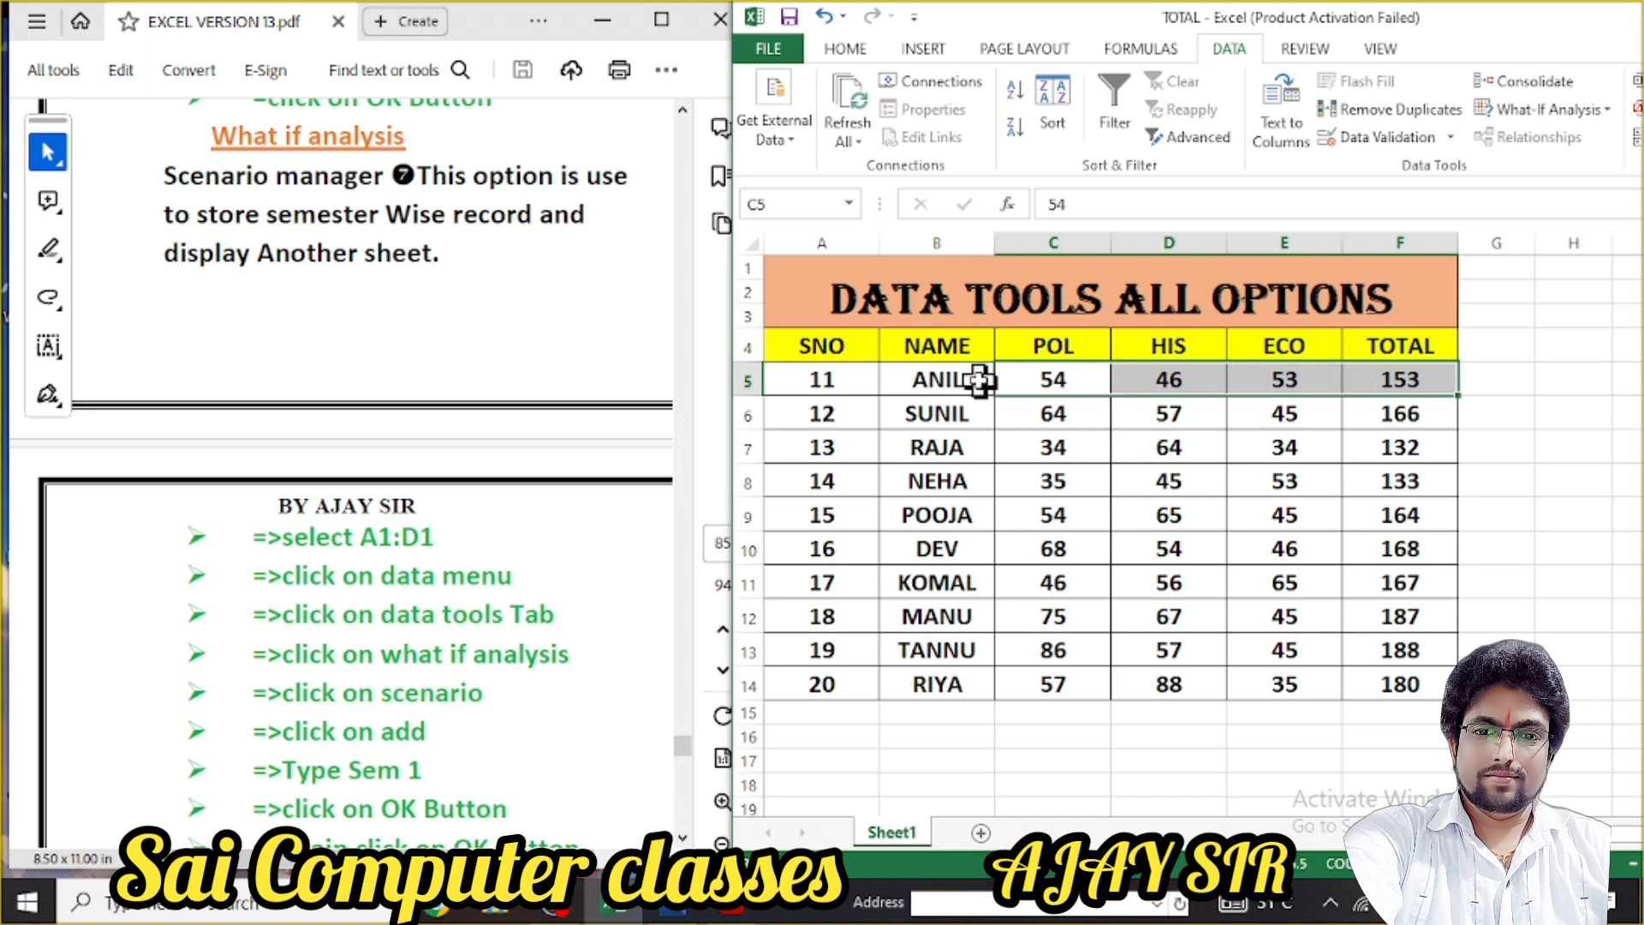
pyautogui.click(919, 383)
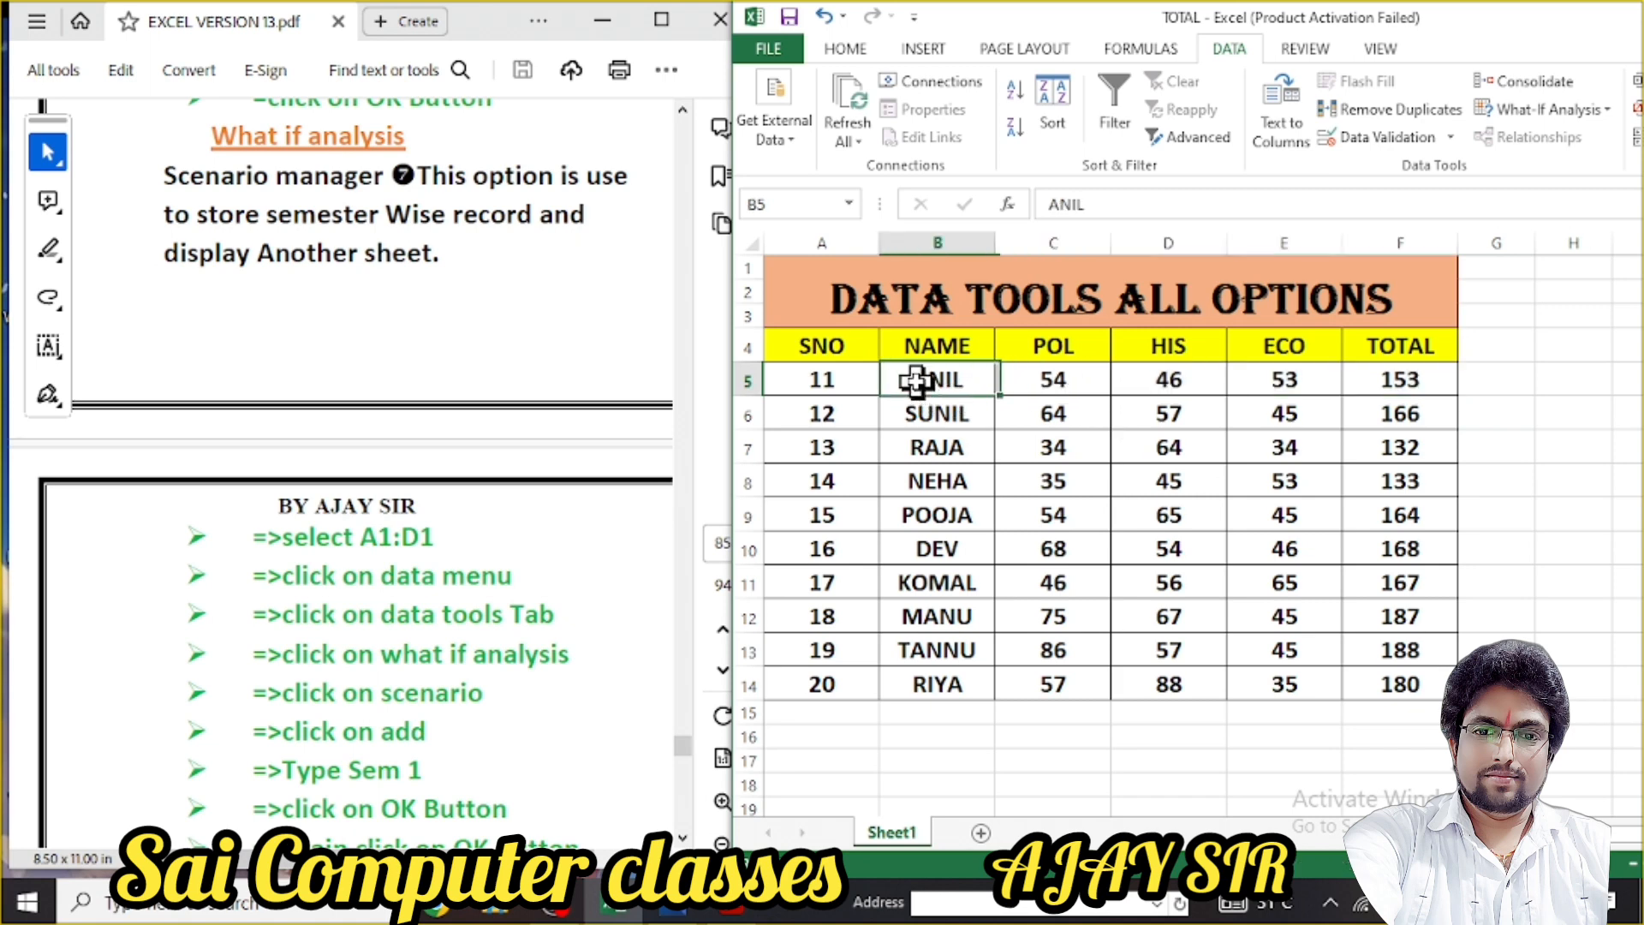
pyautogui.click(1049, 379)
pyautogui.click(1143, 384)
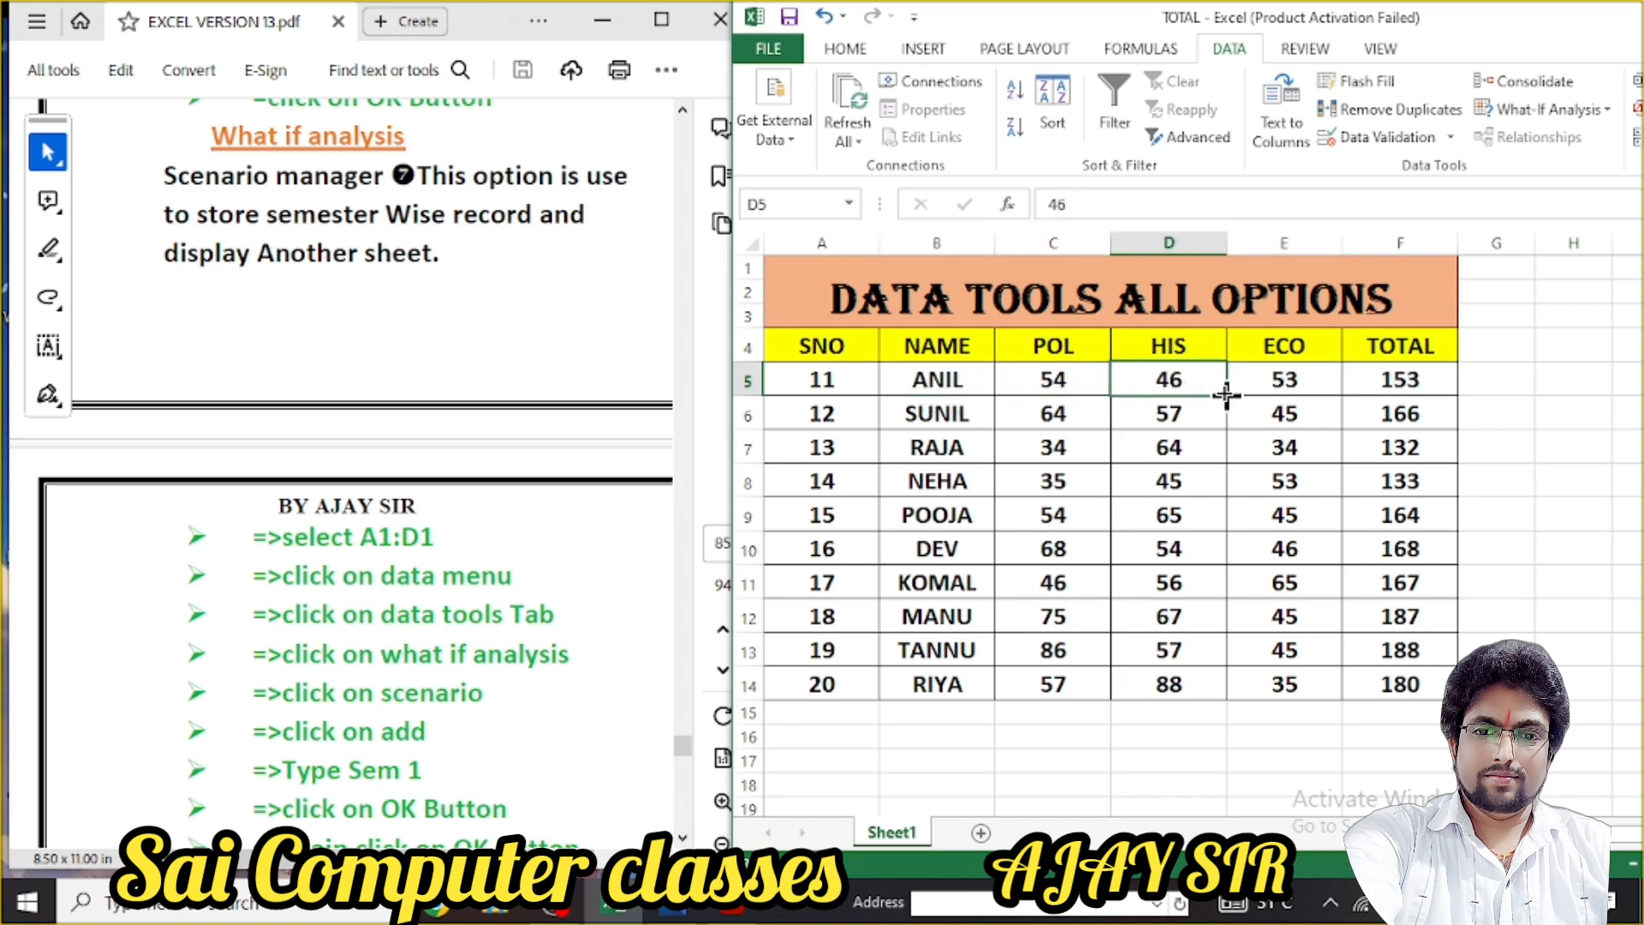
pyautogui.click(1318, 381)
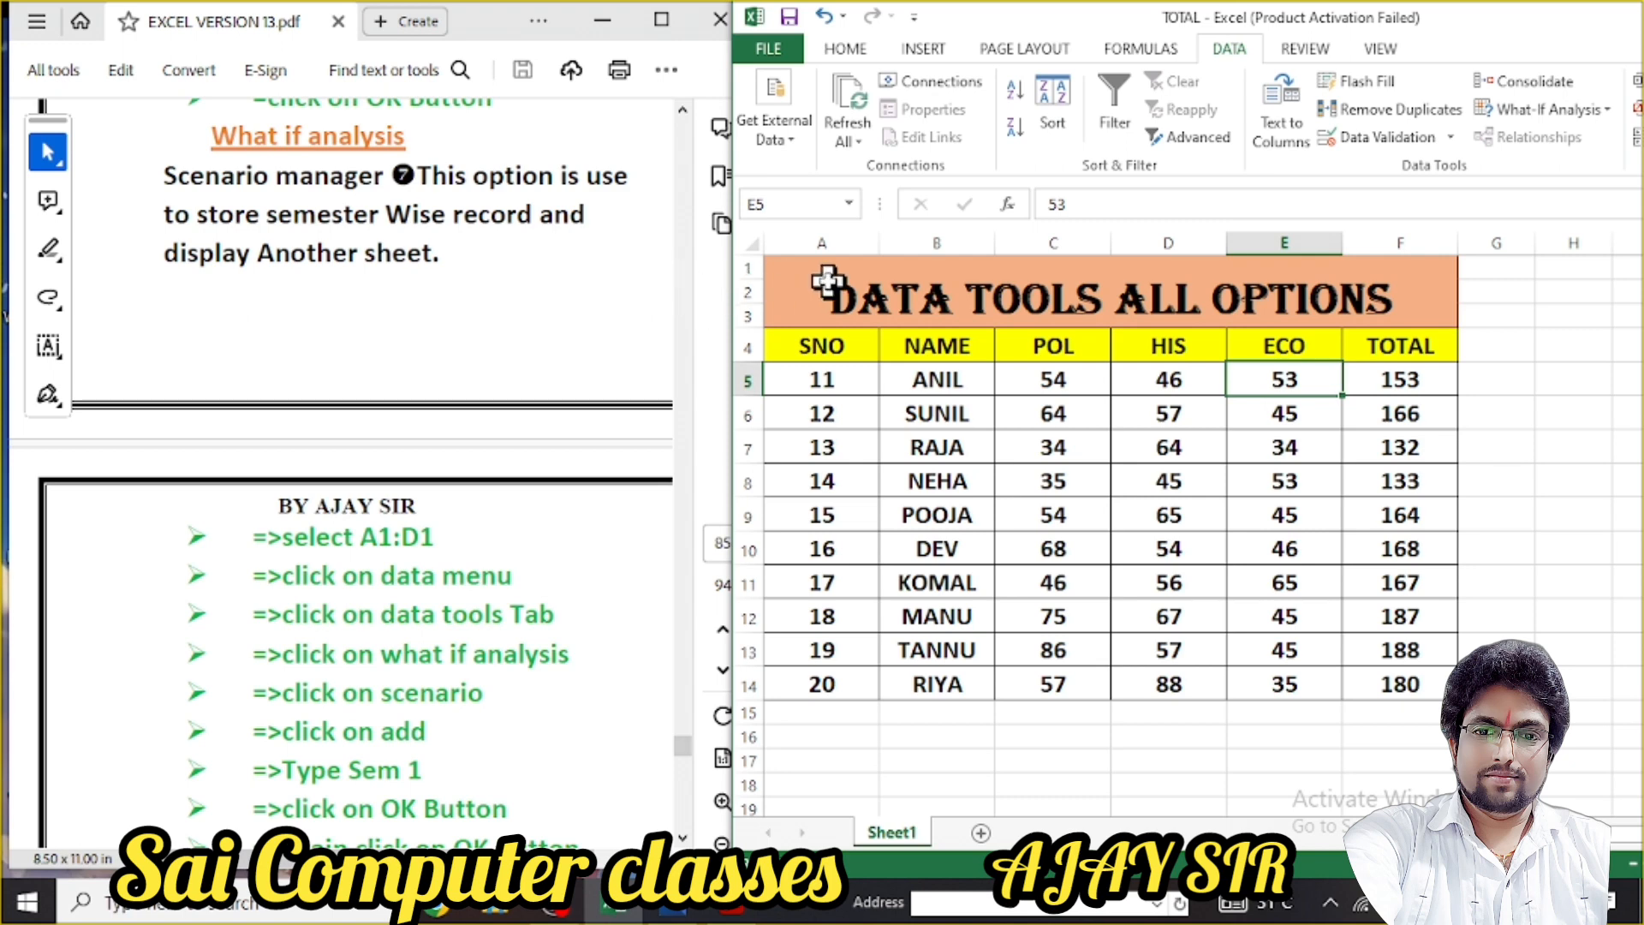
# Scroll the PDF notes down to the full Scenario Manager step list, then return to Excel
pyautogui.click(629, 260)
pyautogui.scroll(-5, 629, 260)
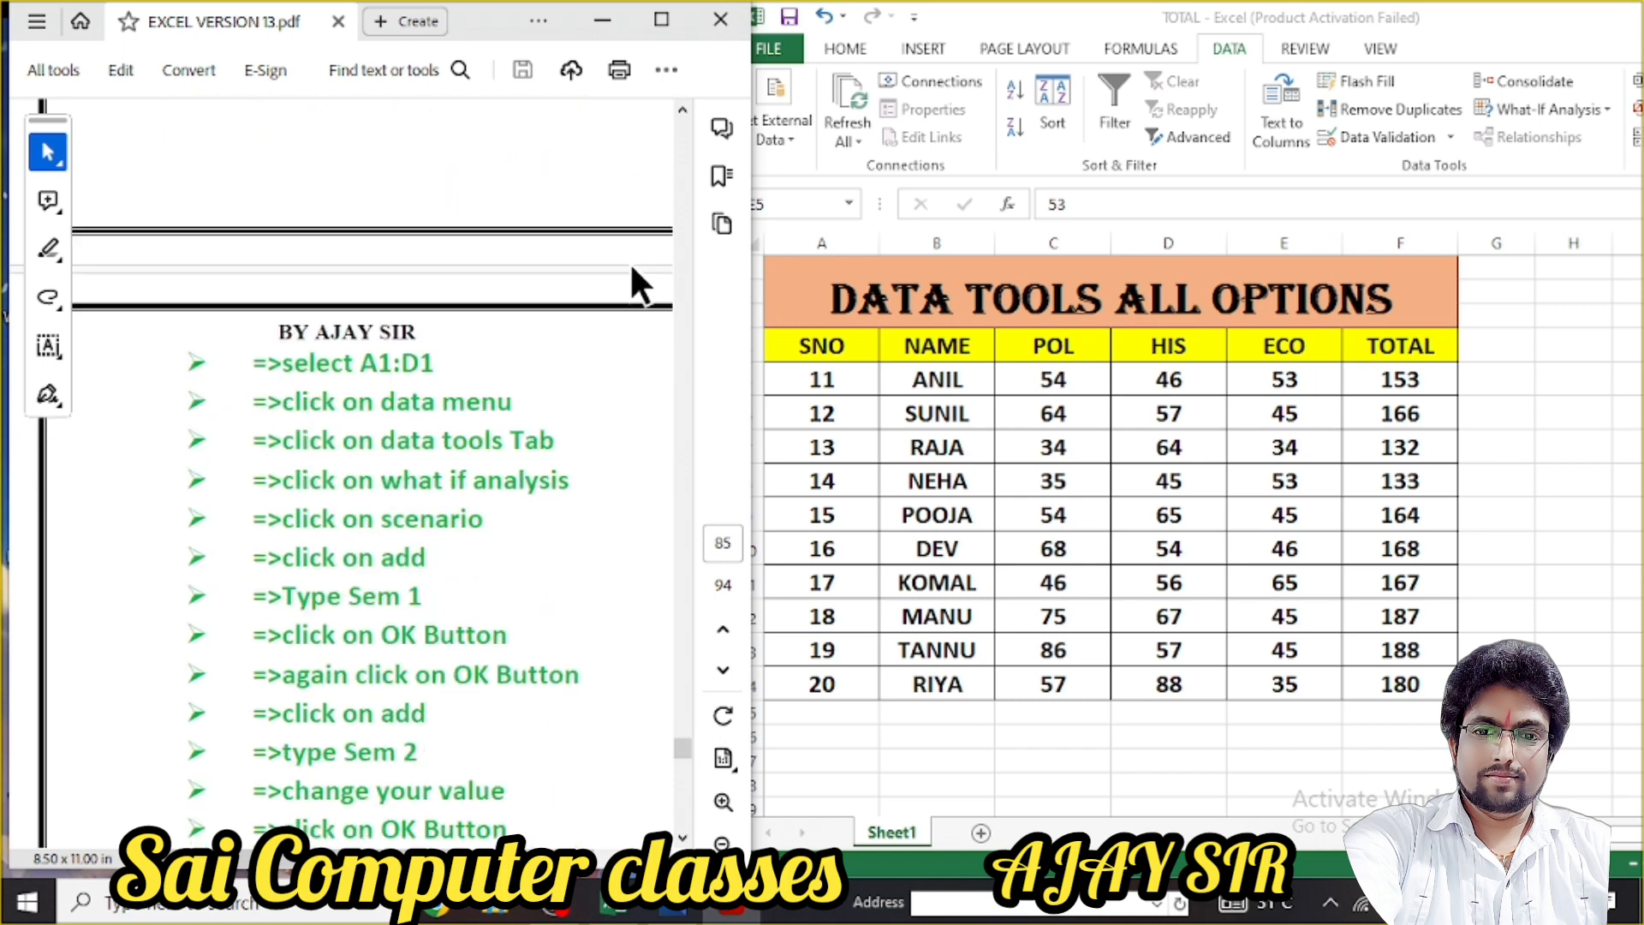
pyautogui.scroll(-1, 577, 297)
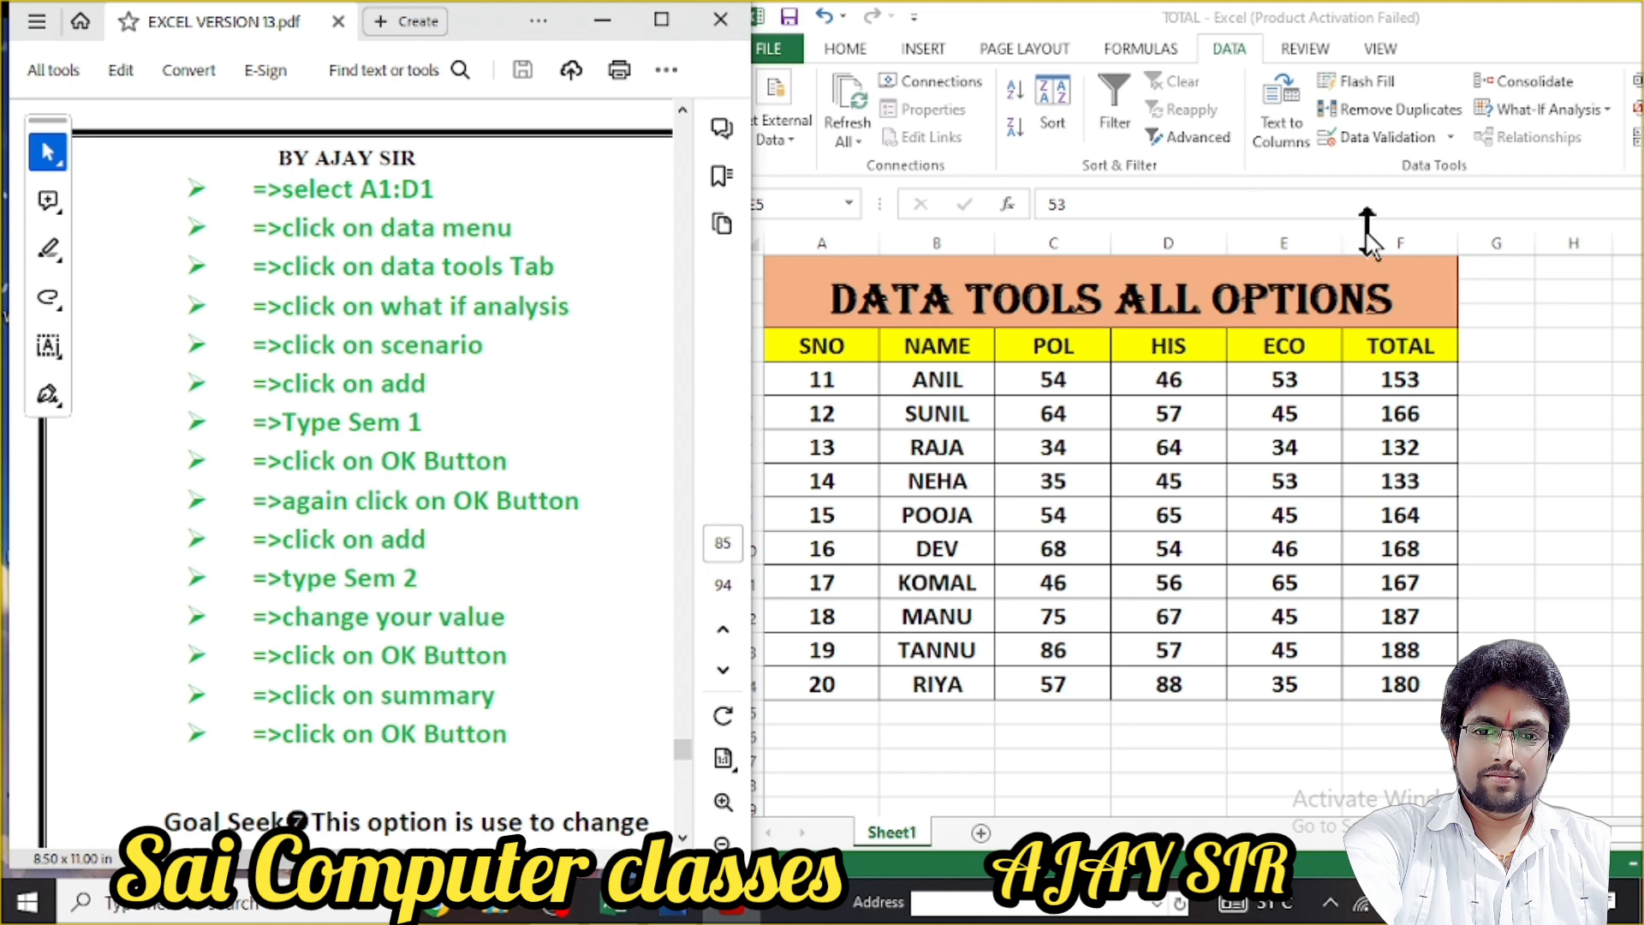
pyautogui.click(1506, 229)
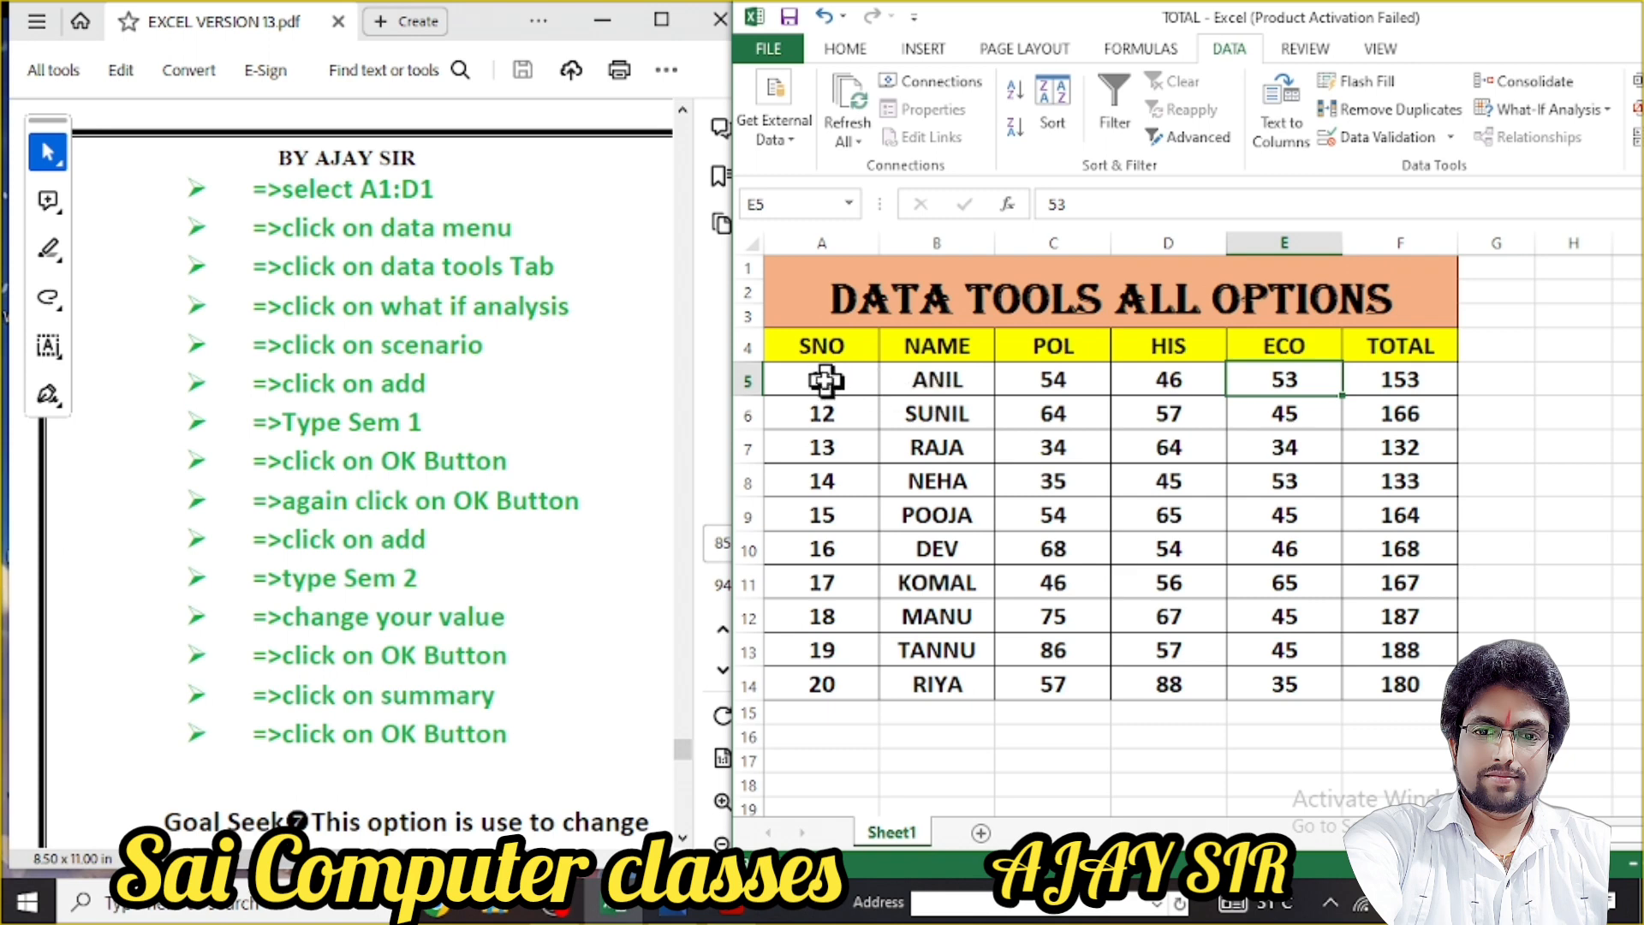
# Select the first student's row A5:F5 and show the What-If Analysis choices
pyautogui.moveTo(829, 378); pyautogui.dragTo(1370, 379)
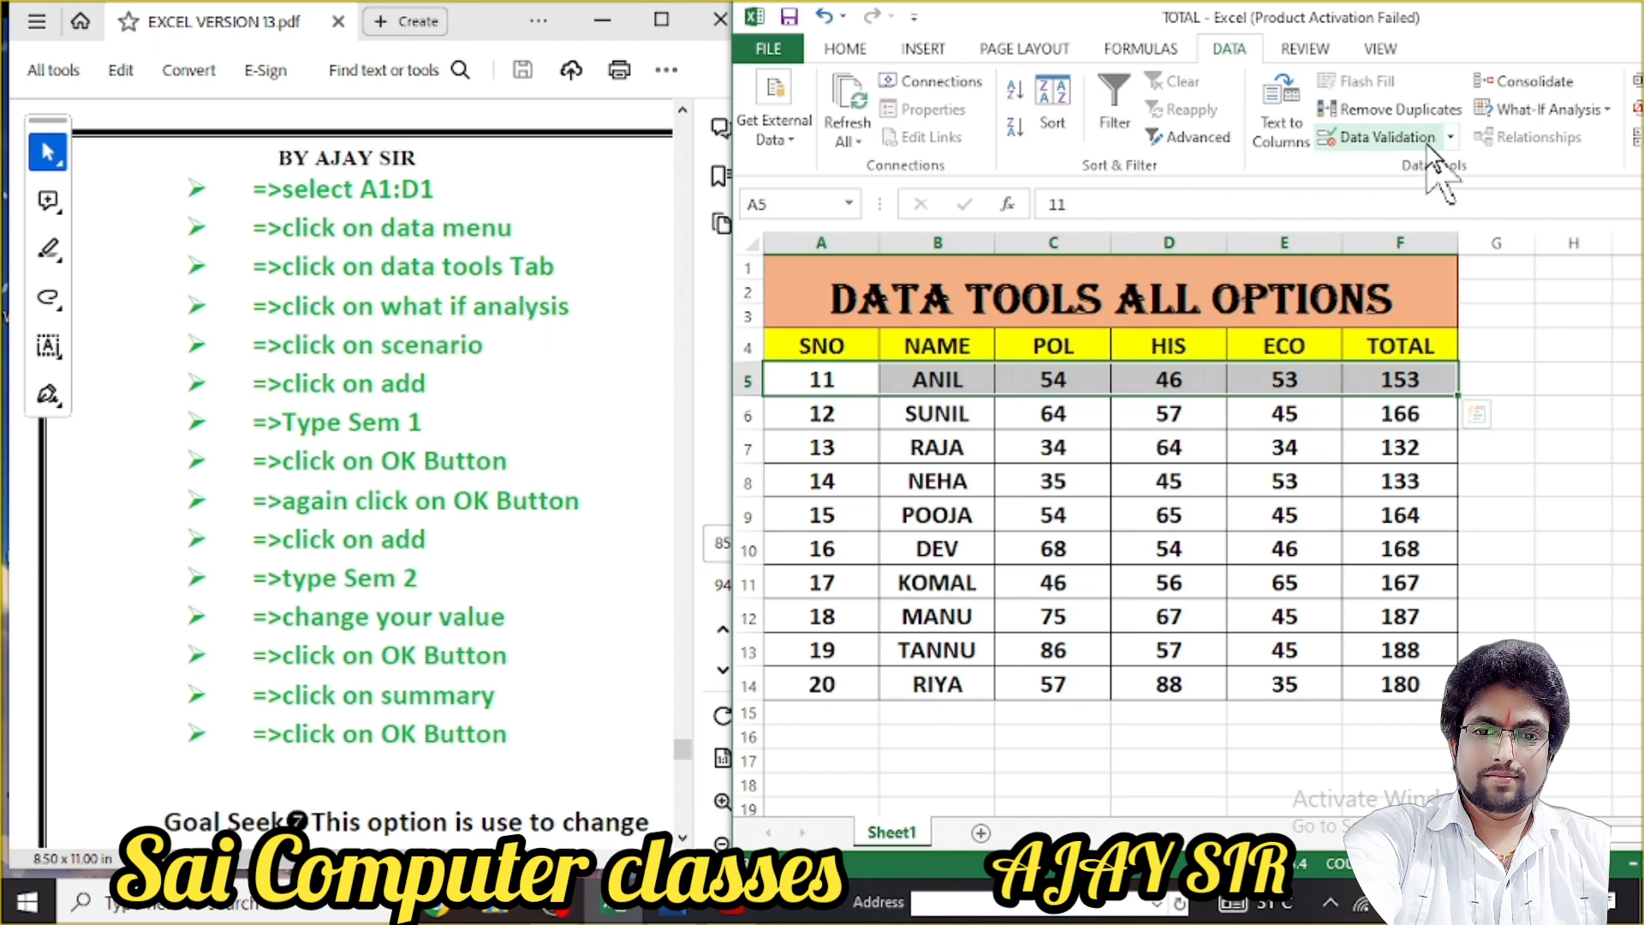
pyautogui.click(1567, 107)
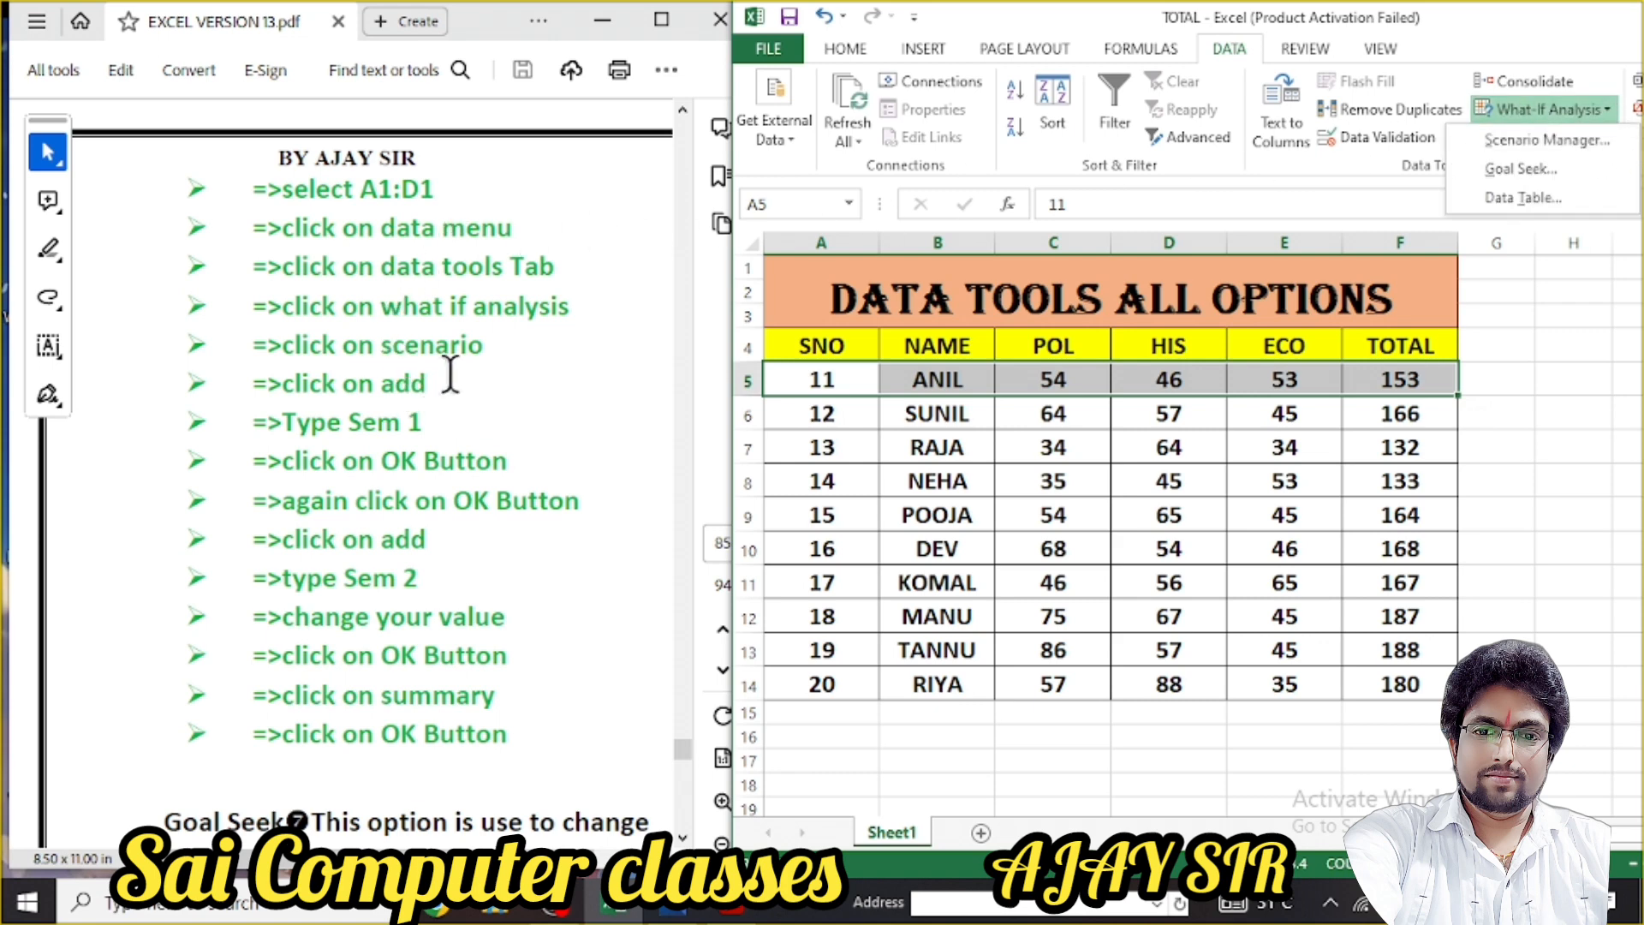
# Add scenario SEM1 on cells A5:F5, keeping row 5's current values
pyautogui.click(1508, 144)
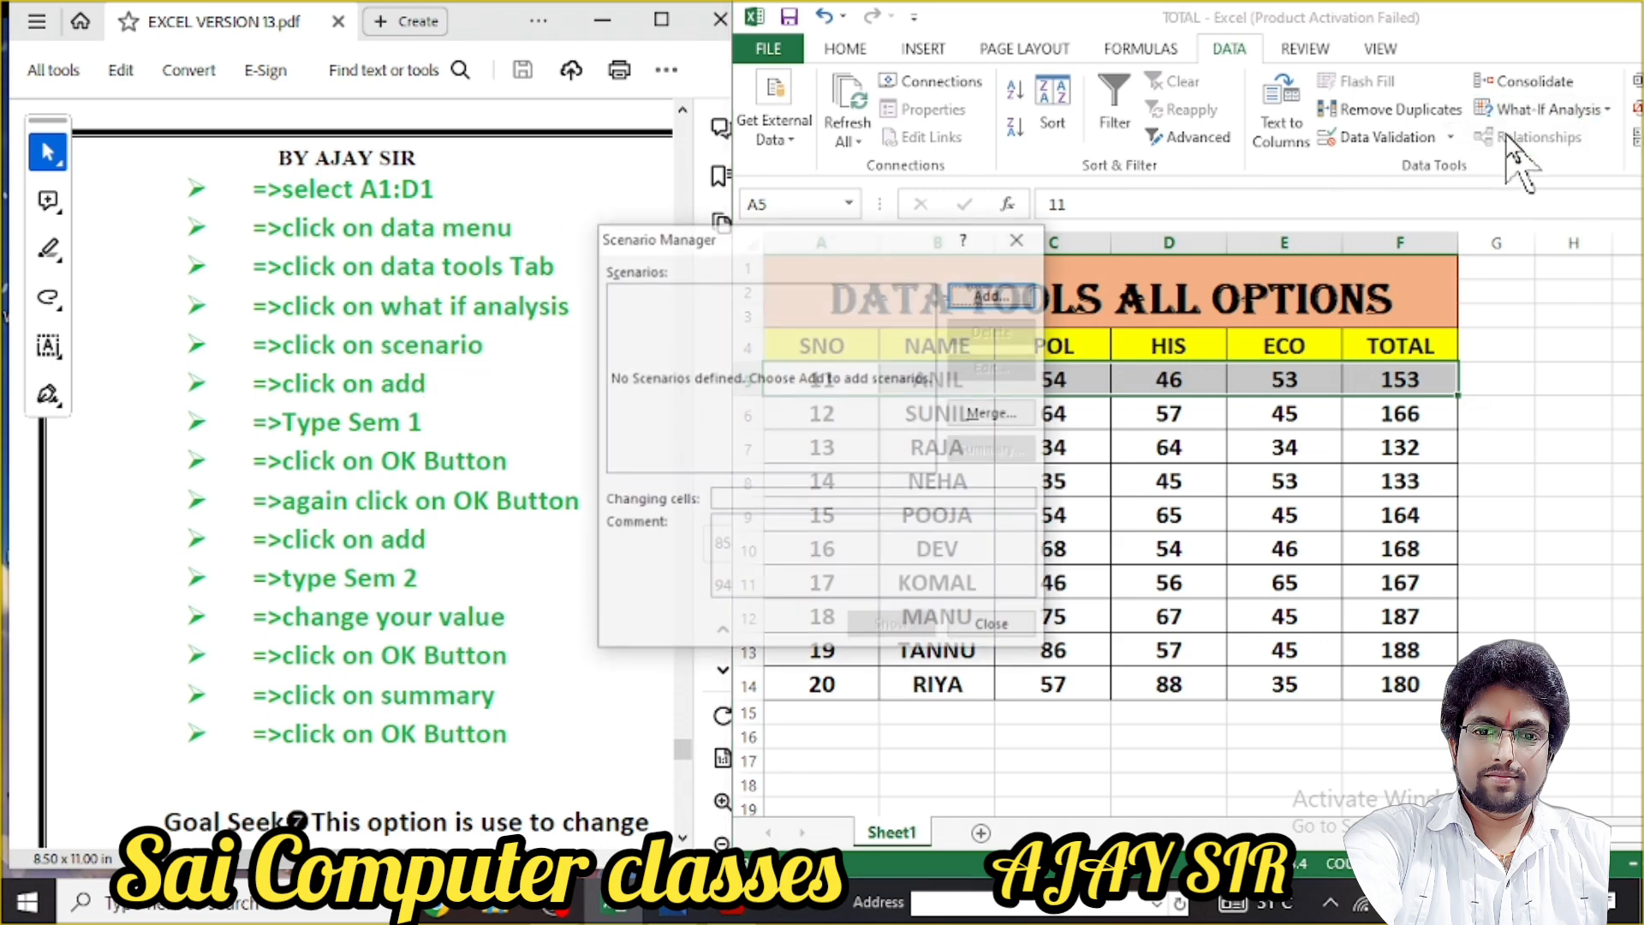
pyautogui.moveTo(826, 256); pyautogui.dragTo(1230, 187)
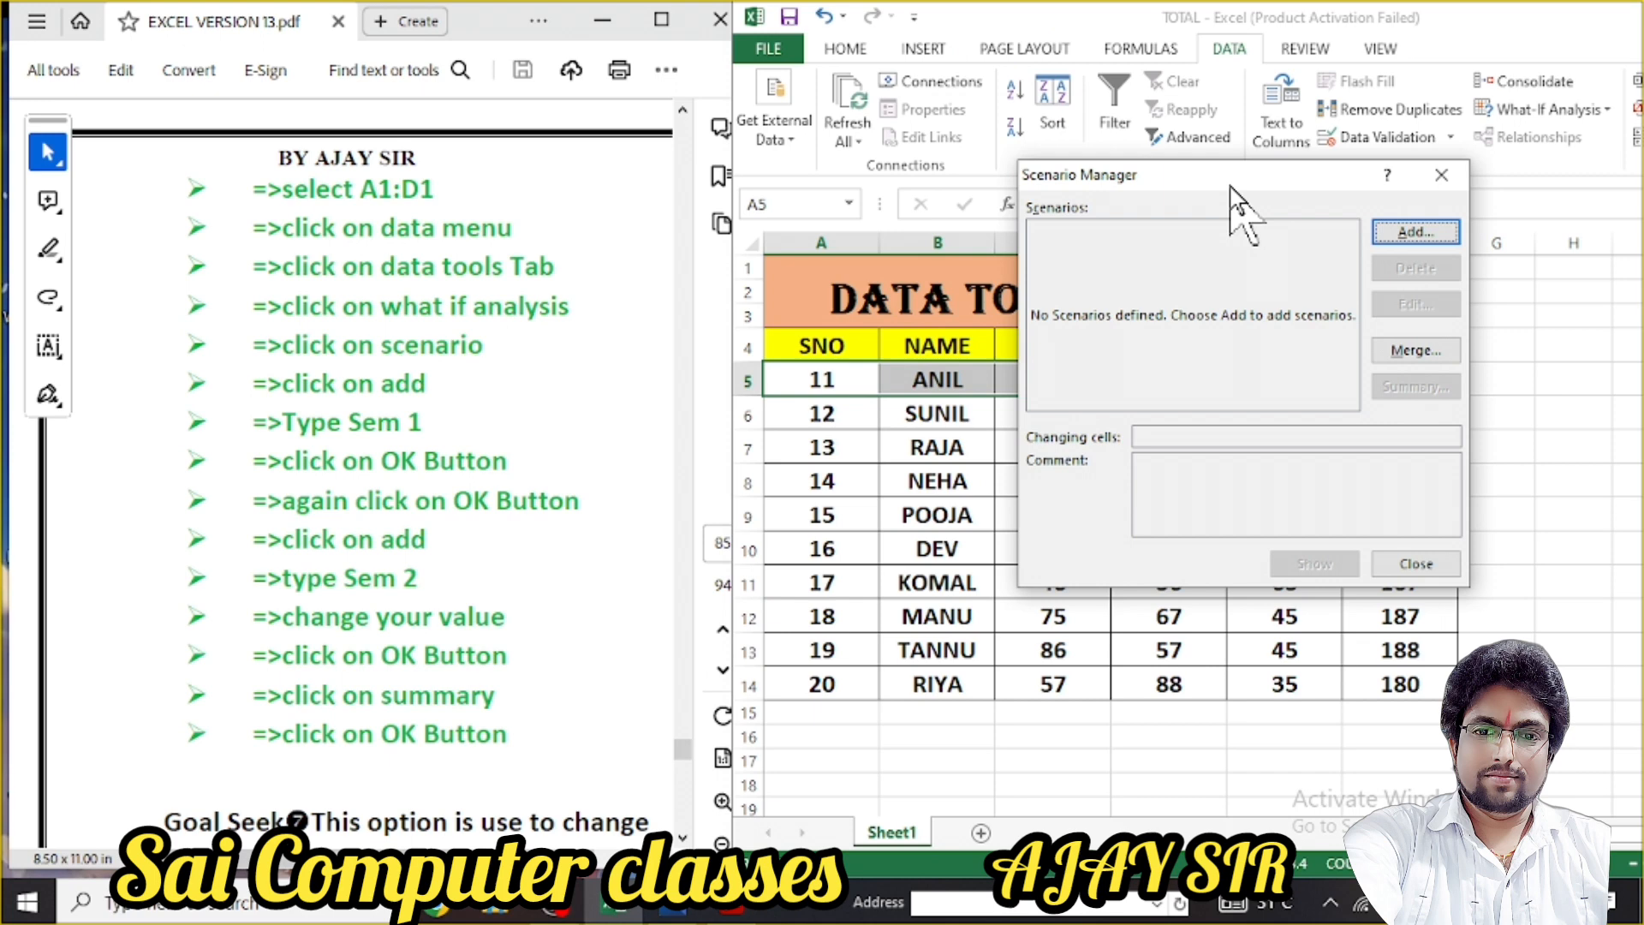
pyautogui.click(1416, 233)
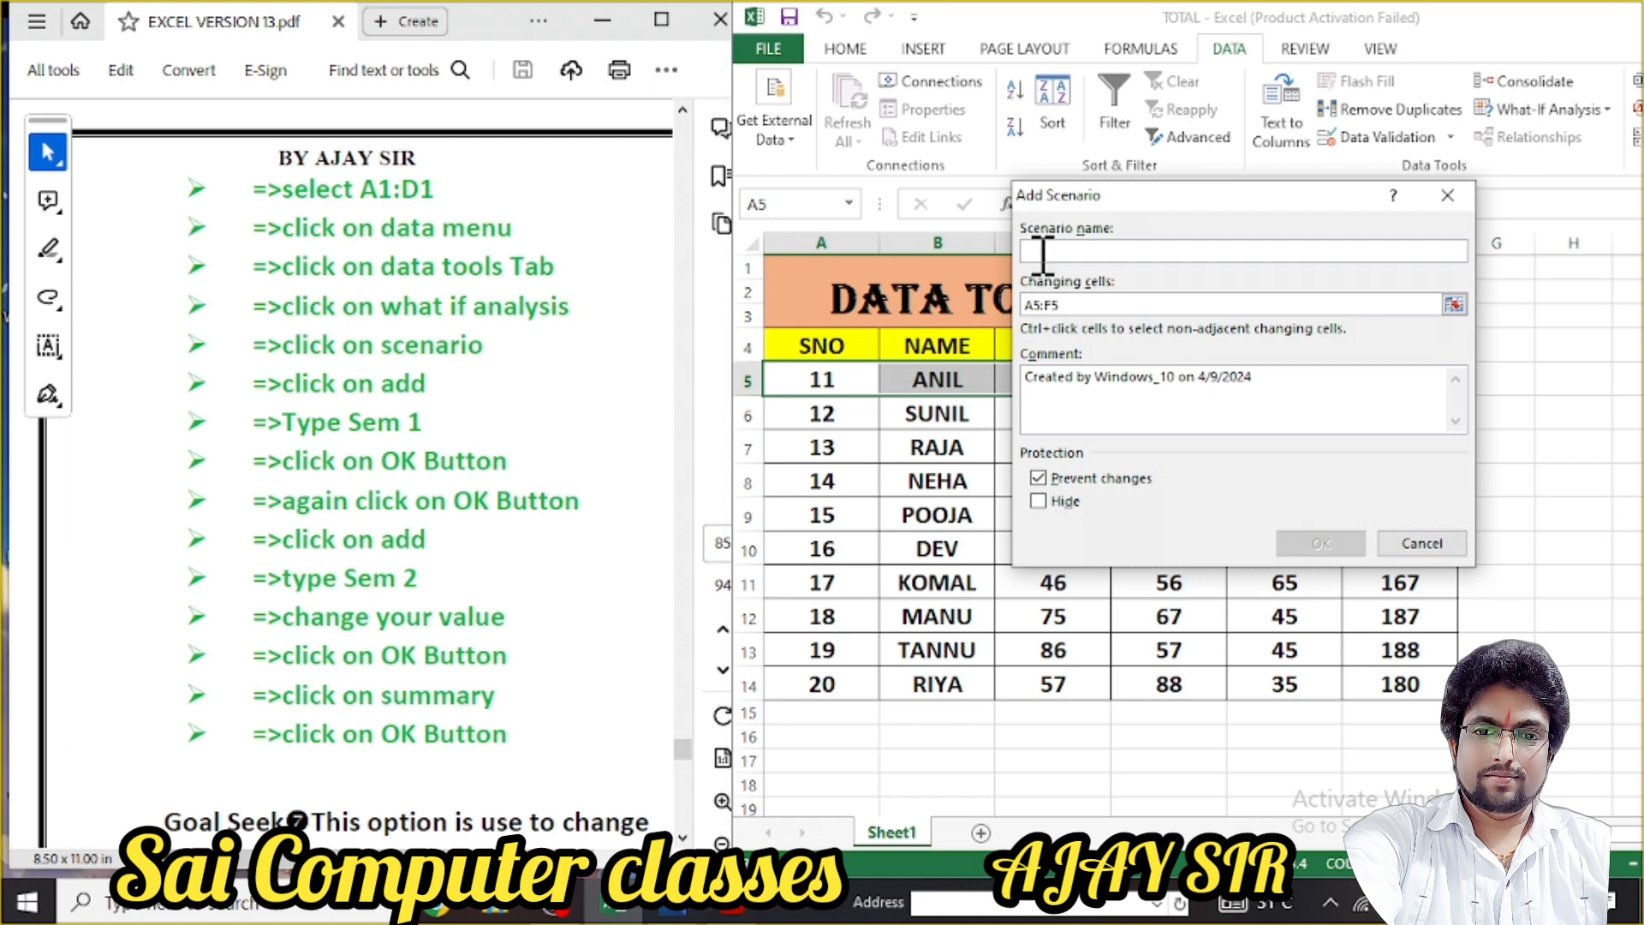
pyautogui.write('SEM1')
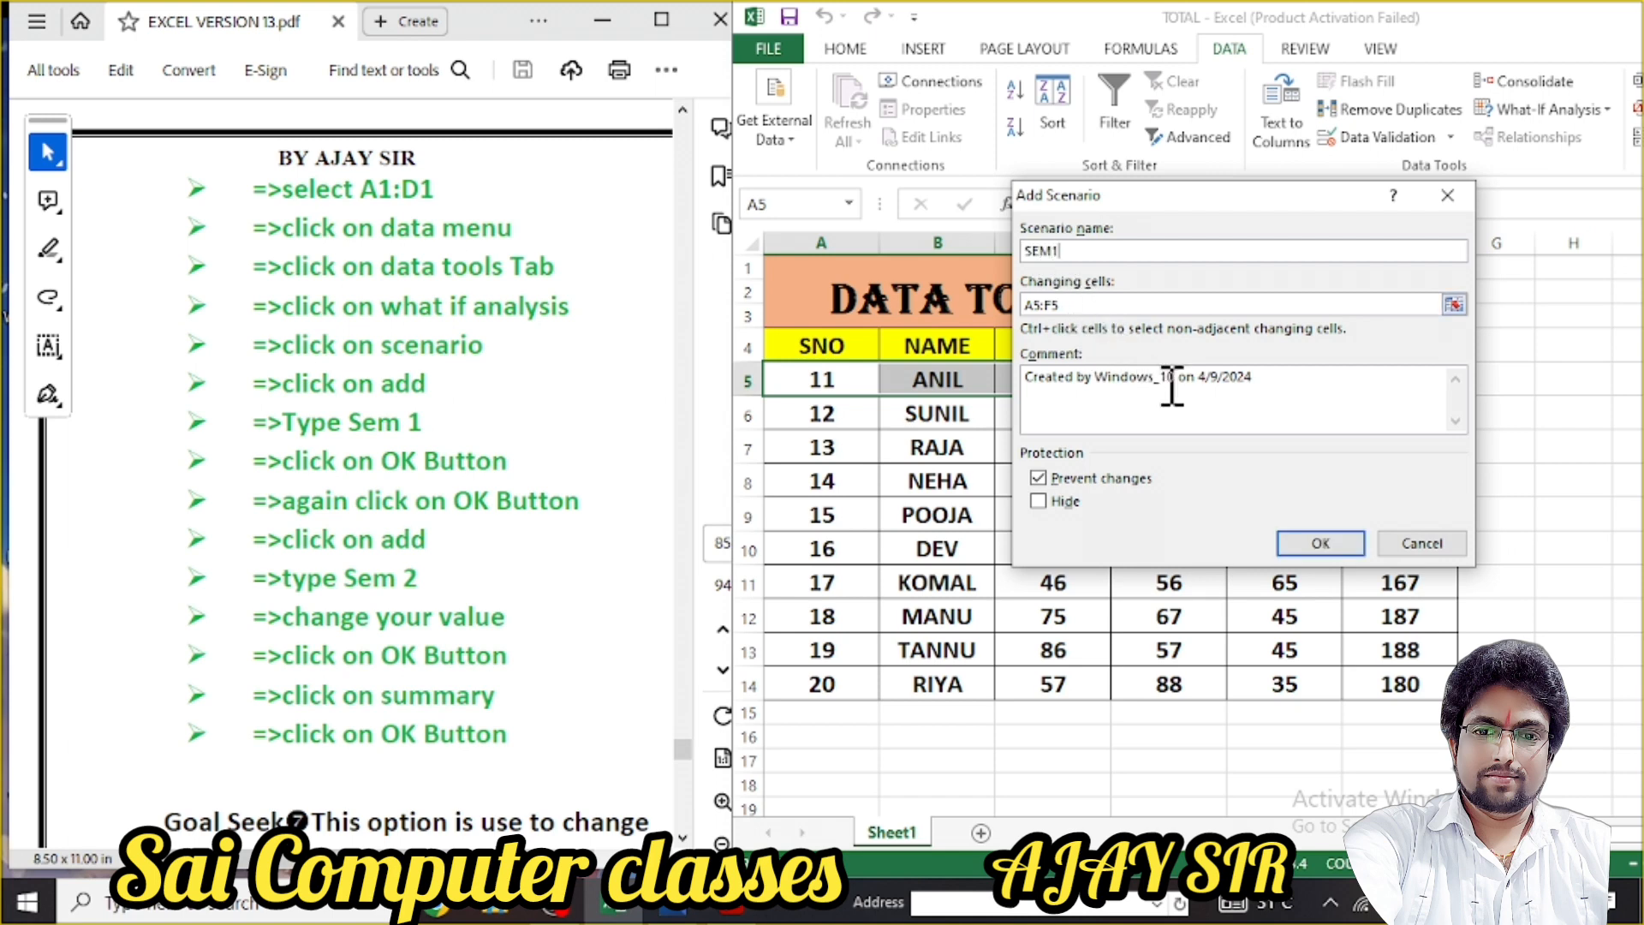
pyautogui.click(1312, 545)
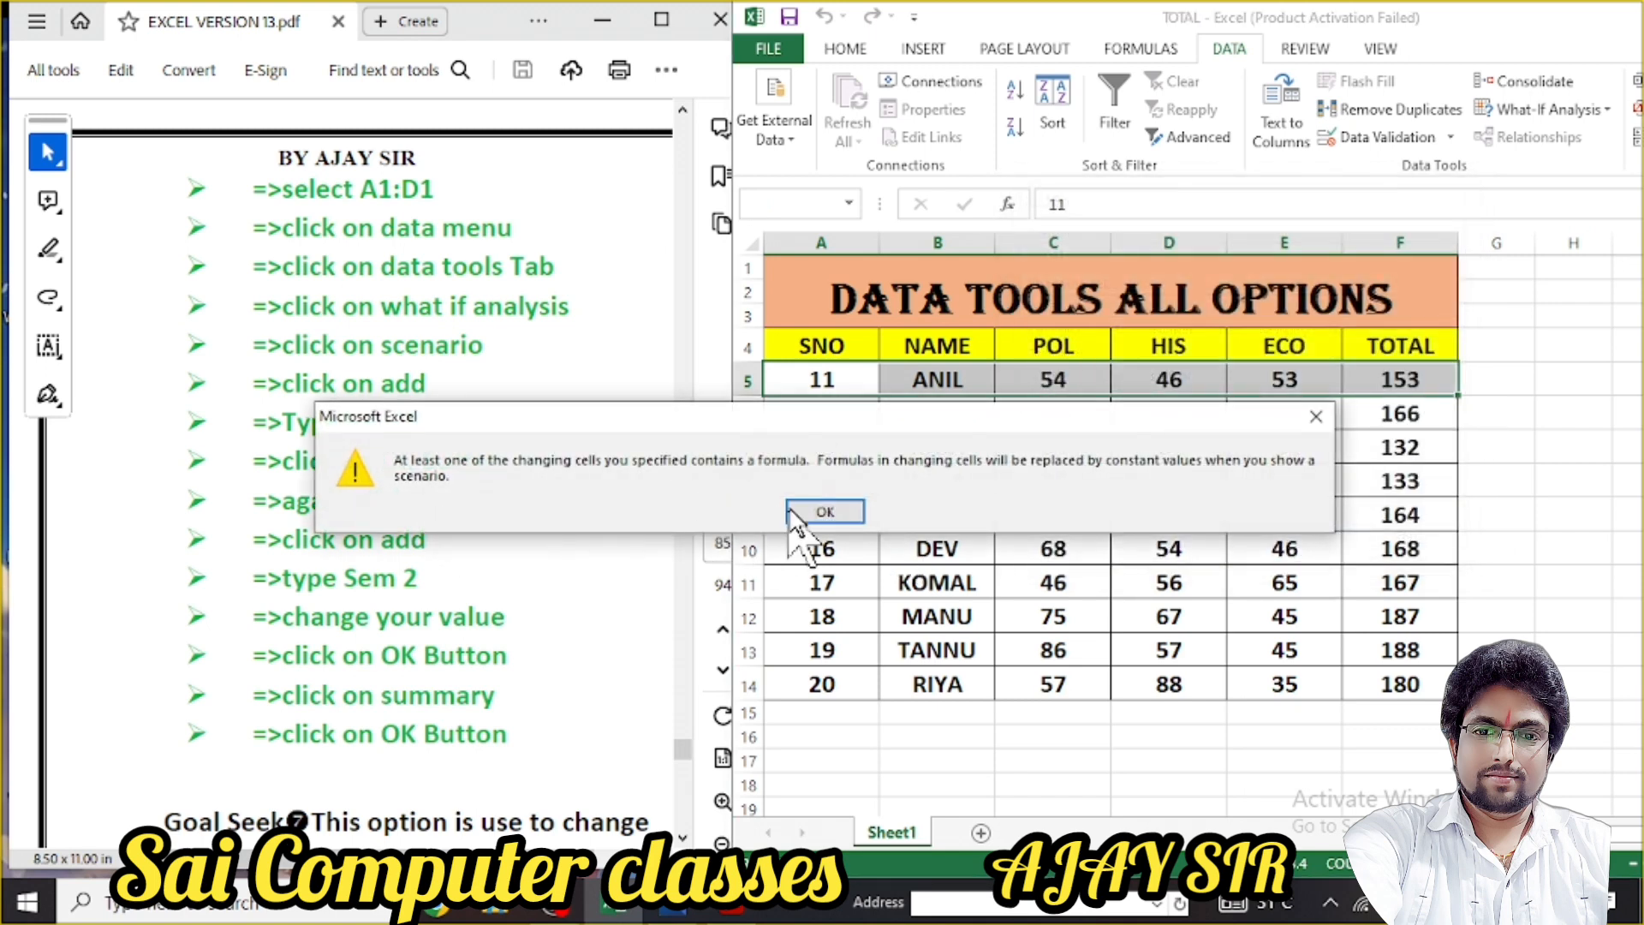
pyautogui.click(851, 511)
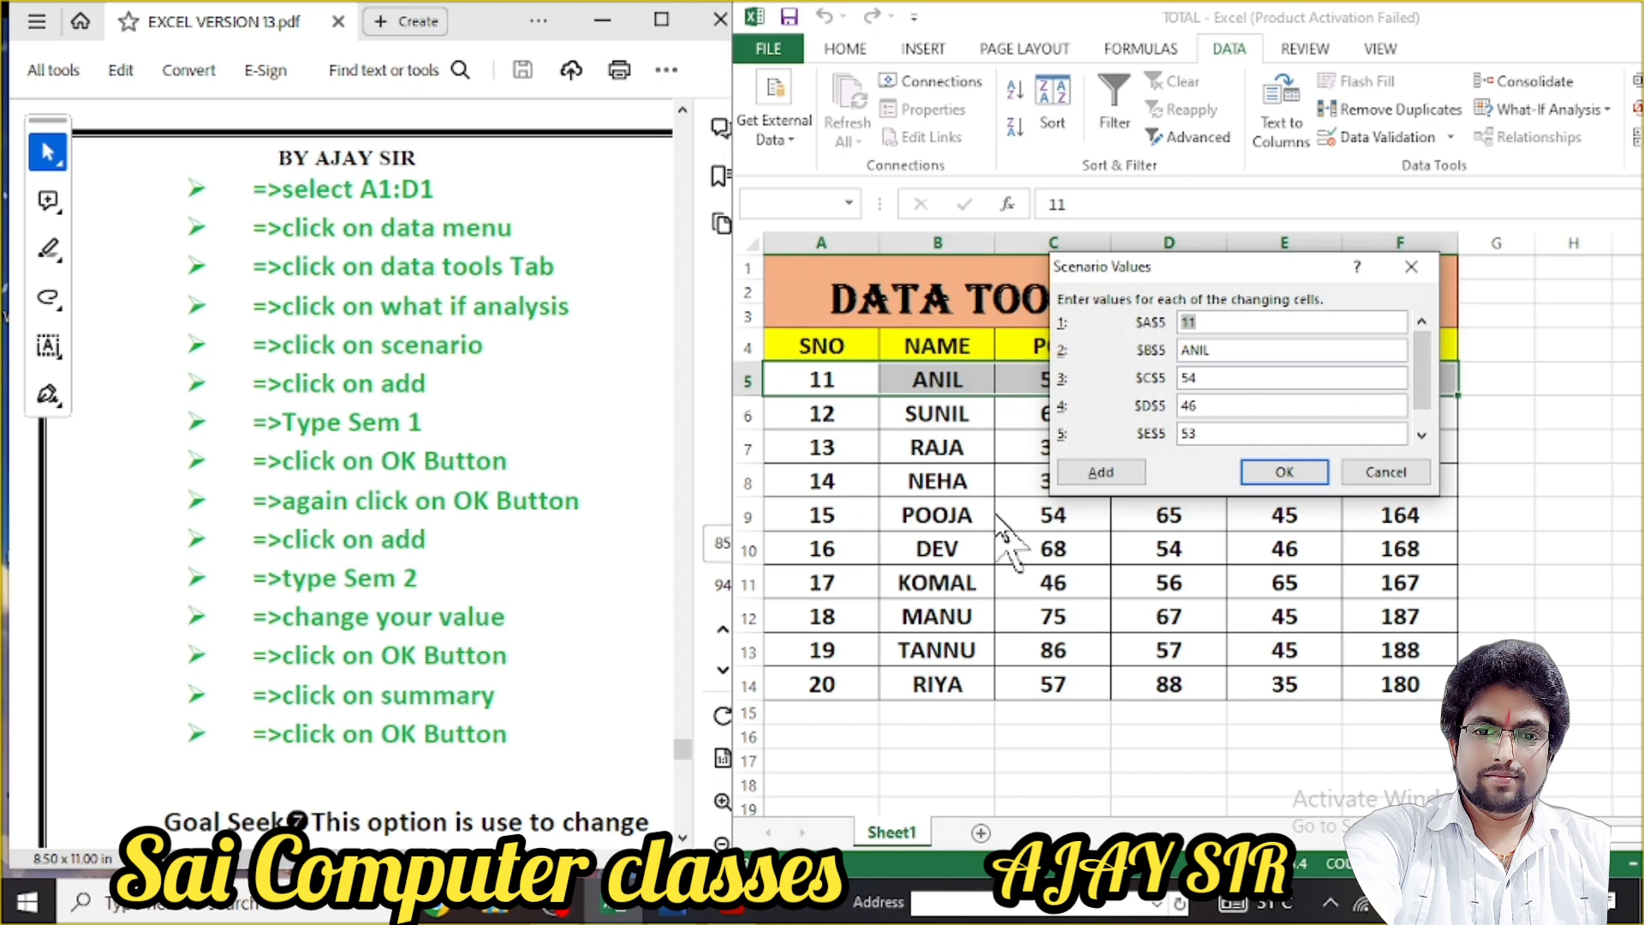
pyautogui.click(1284, 469)
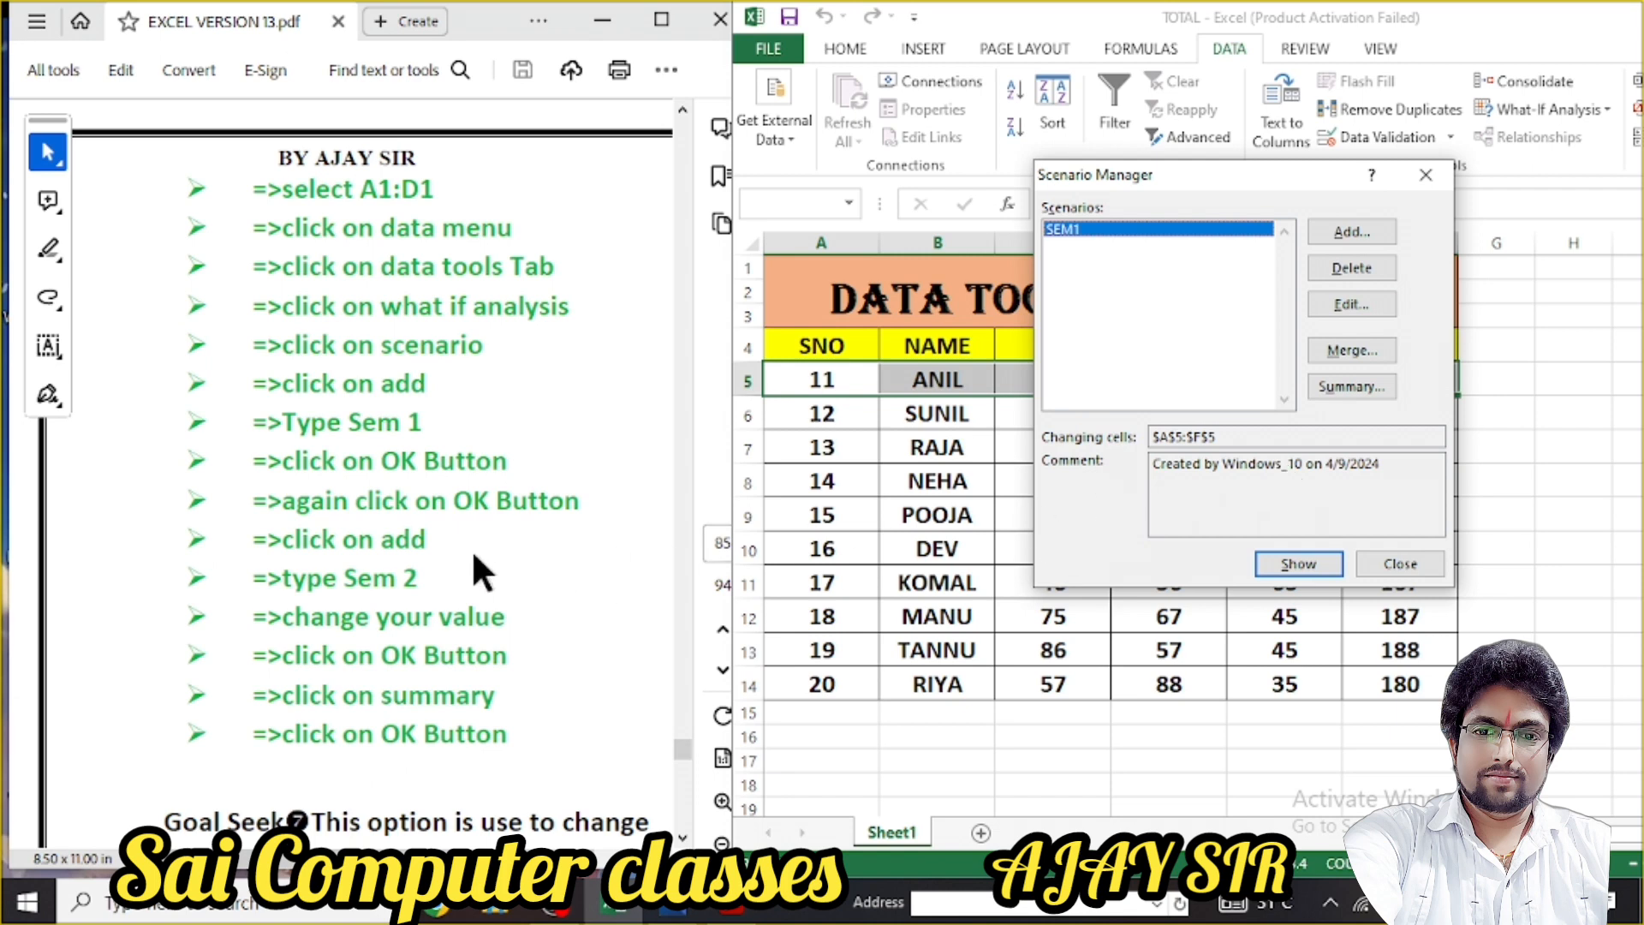
# Add scenario SEM2 on A5:F5 with POL 77, HIS 99 and ECO 89
pyautogui.click(1349, 233)
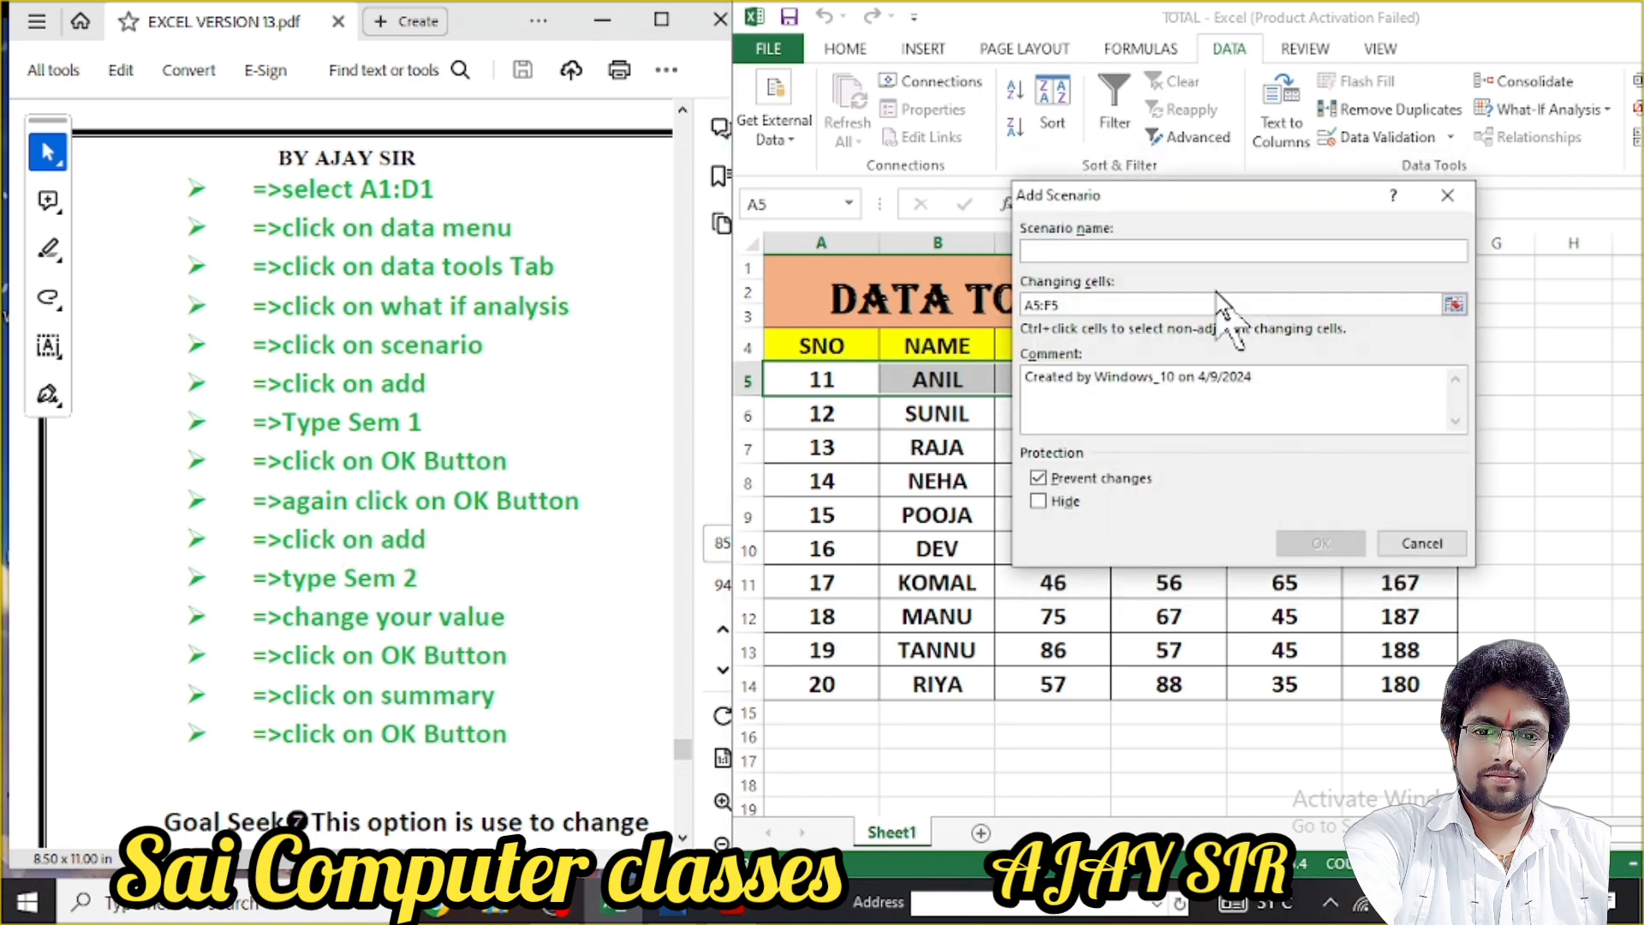
pyautogui.write('SEM2')
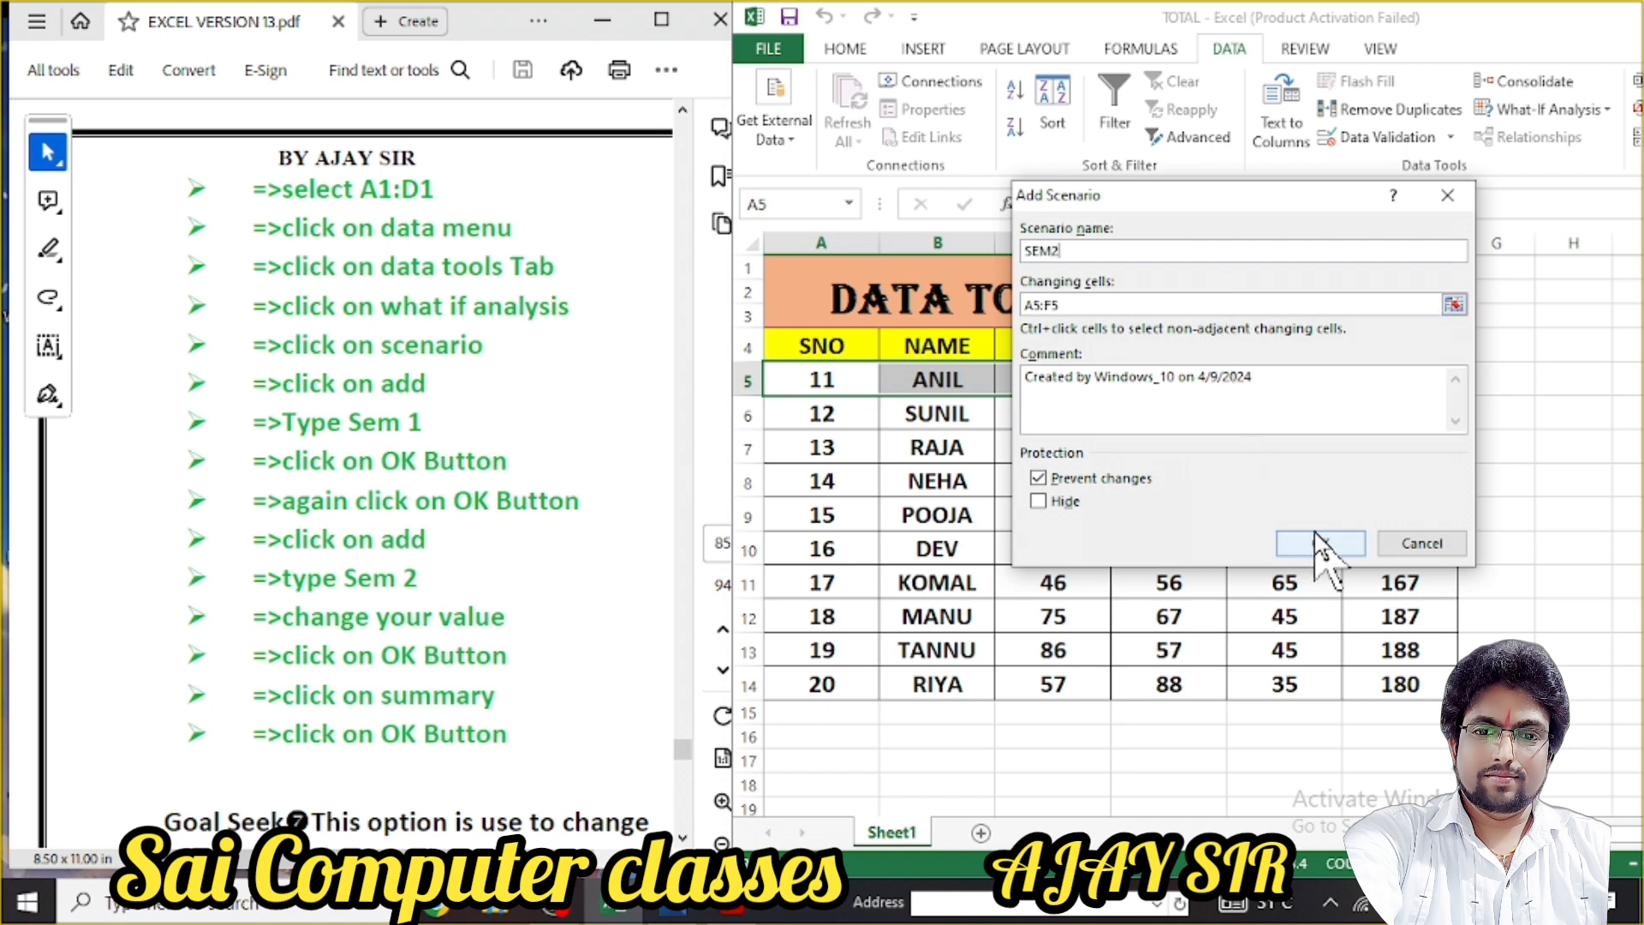
pyautogui.click(1310, 544)
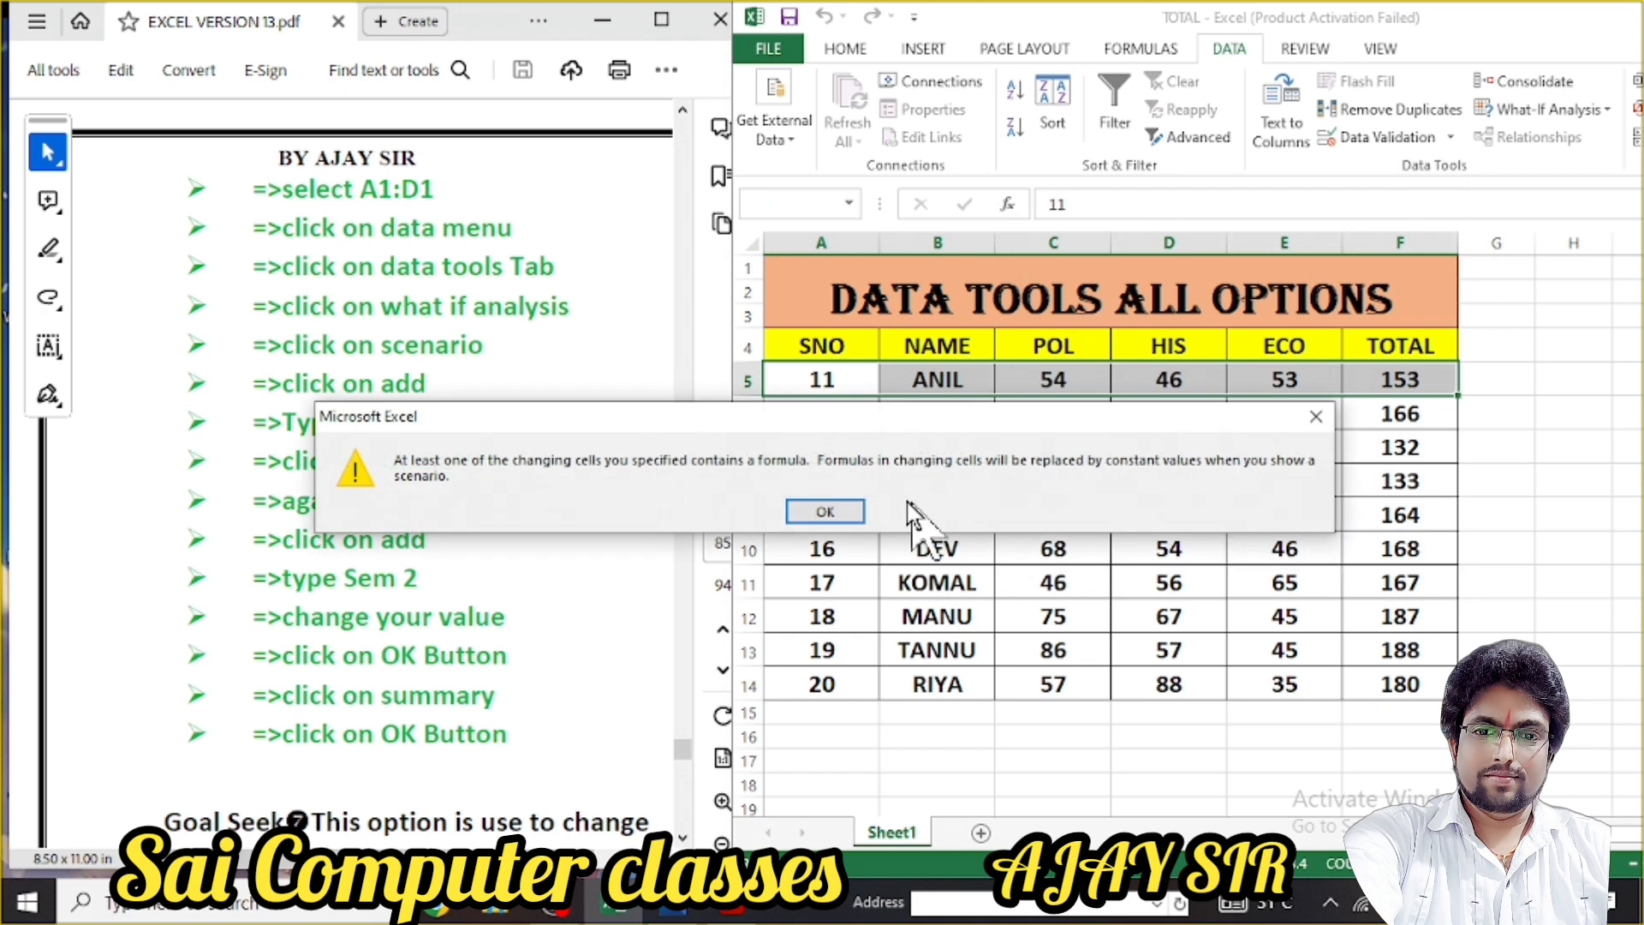
pyautogui.click(854, 513)
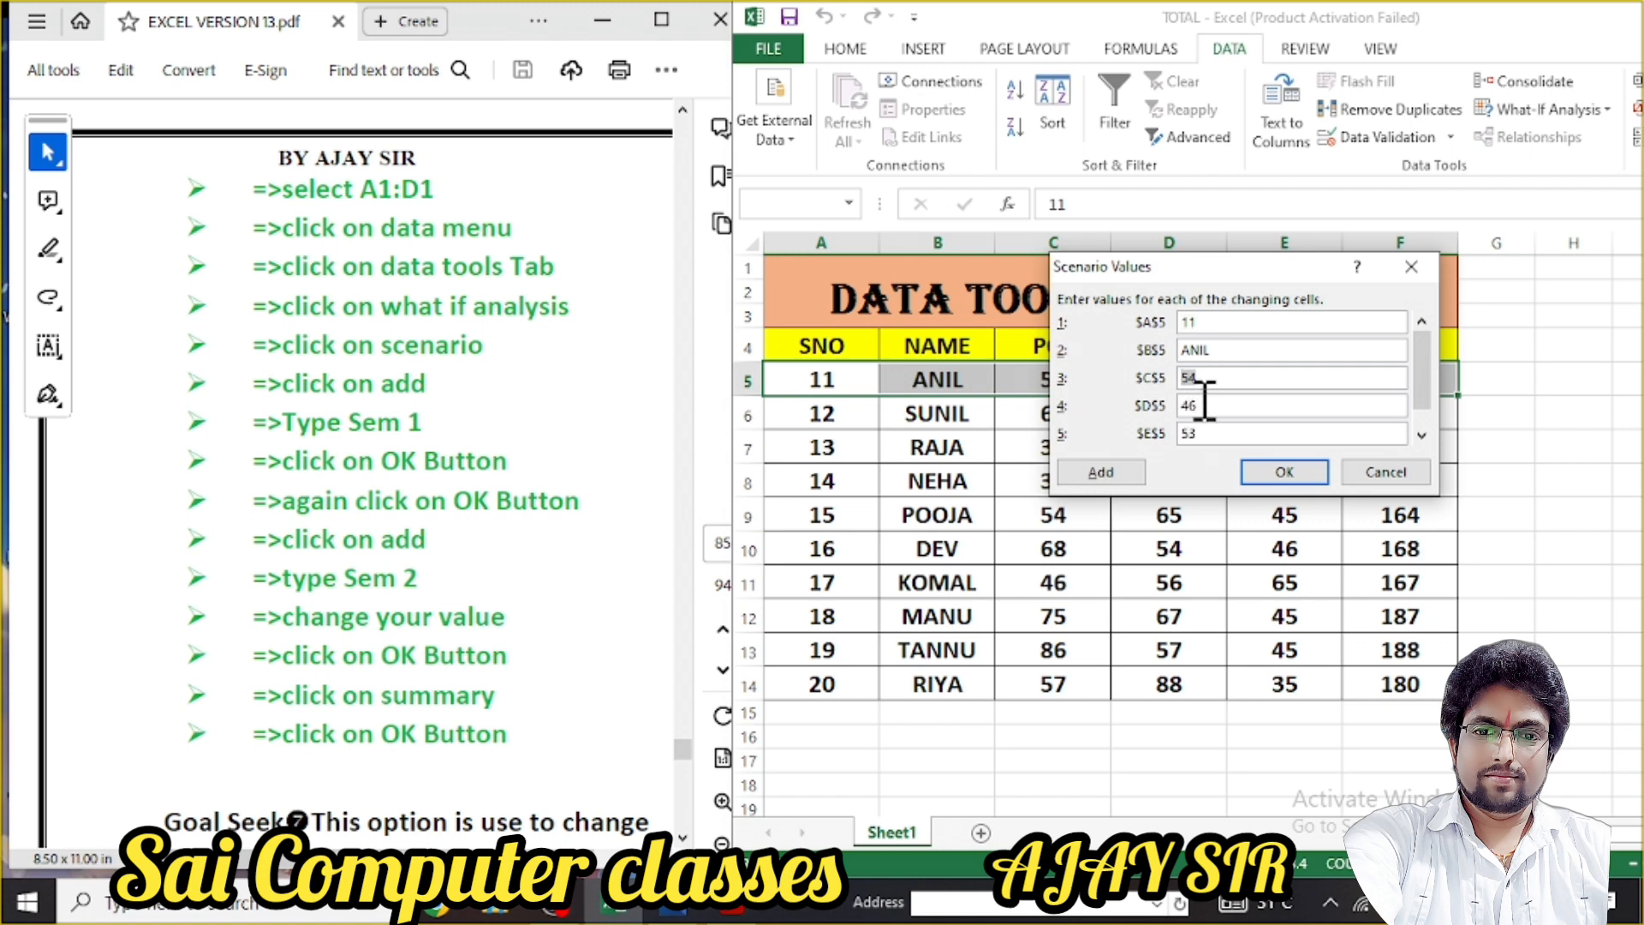
pyautogui.write('77')
pyautogui.press('Tab')
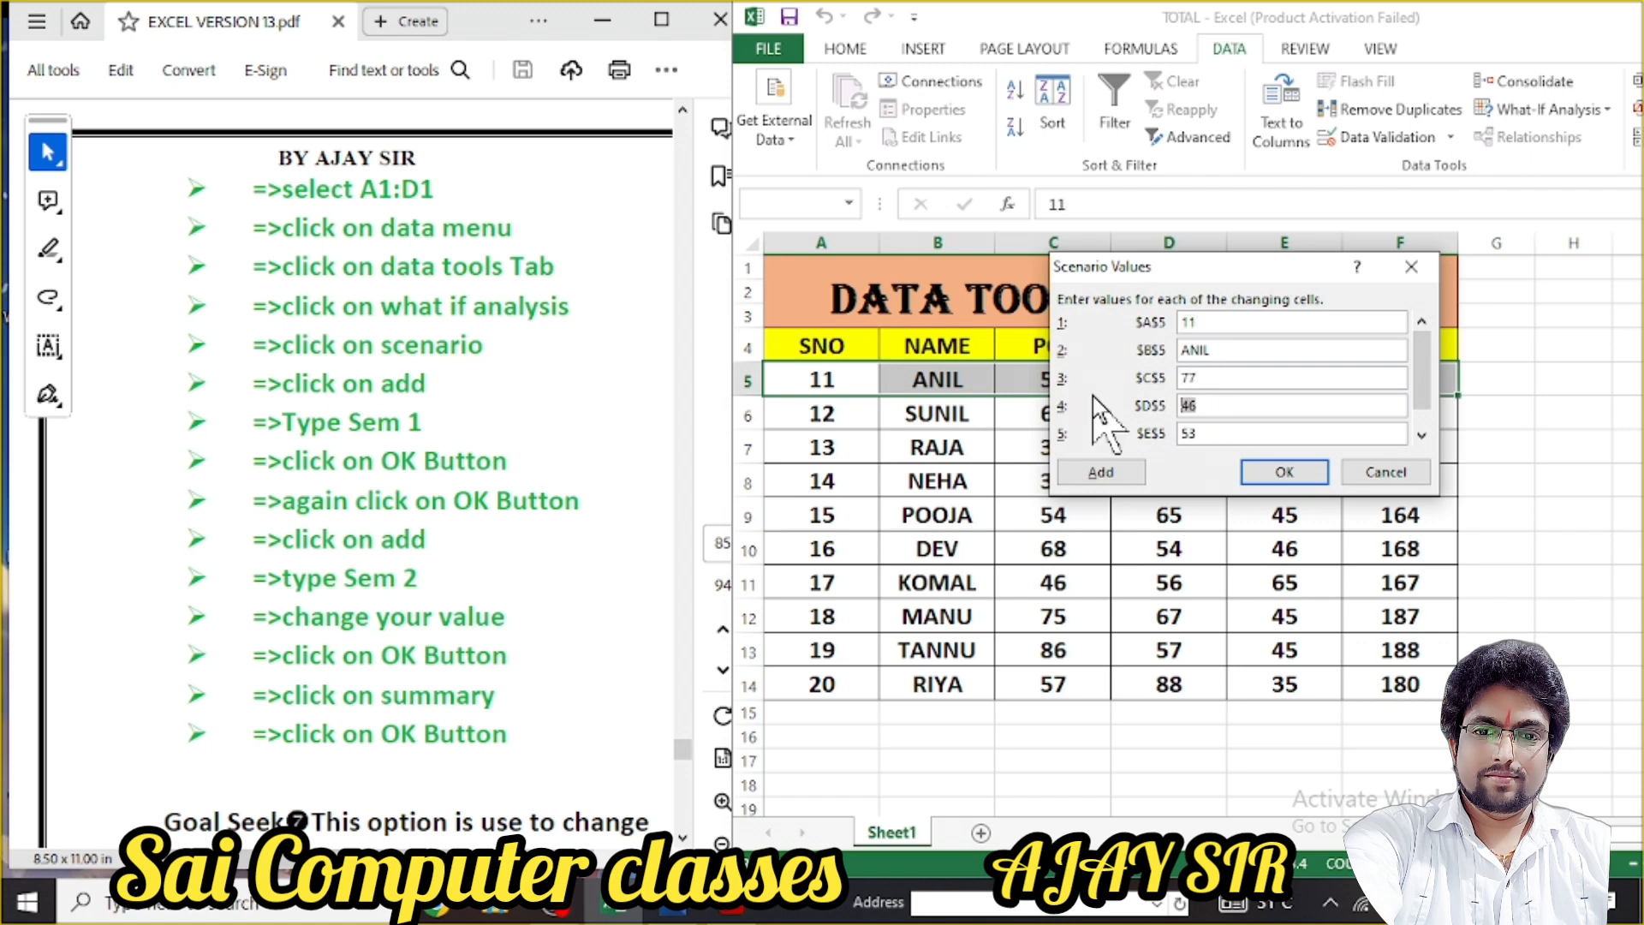
pyautogui.write('99')
pyautogui.press('Tab')
pyautogui.write('89')
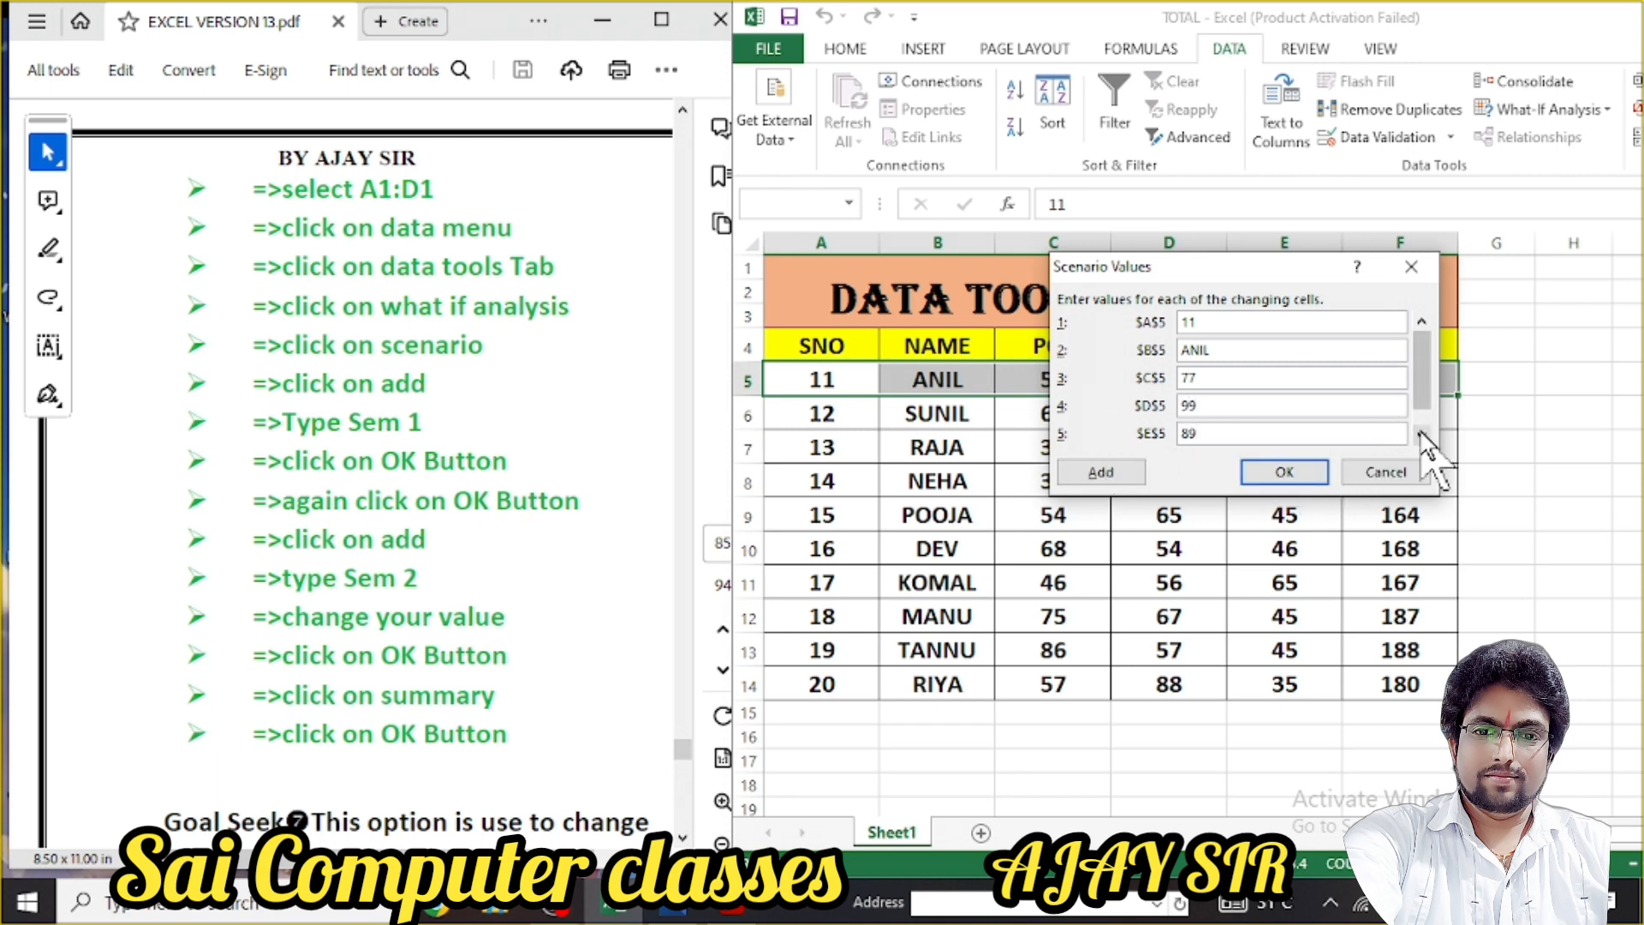
pyautogui.press('Tab')
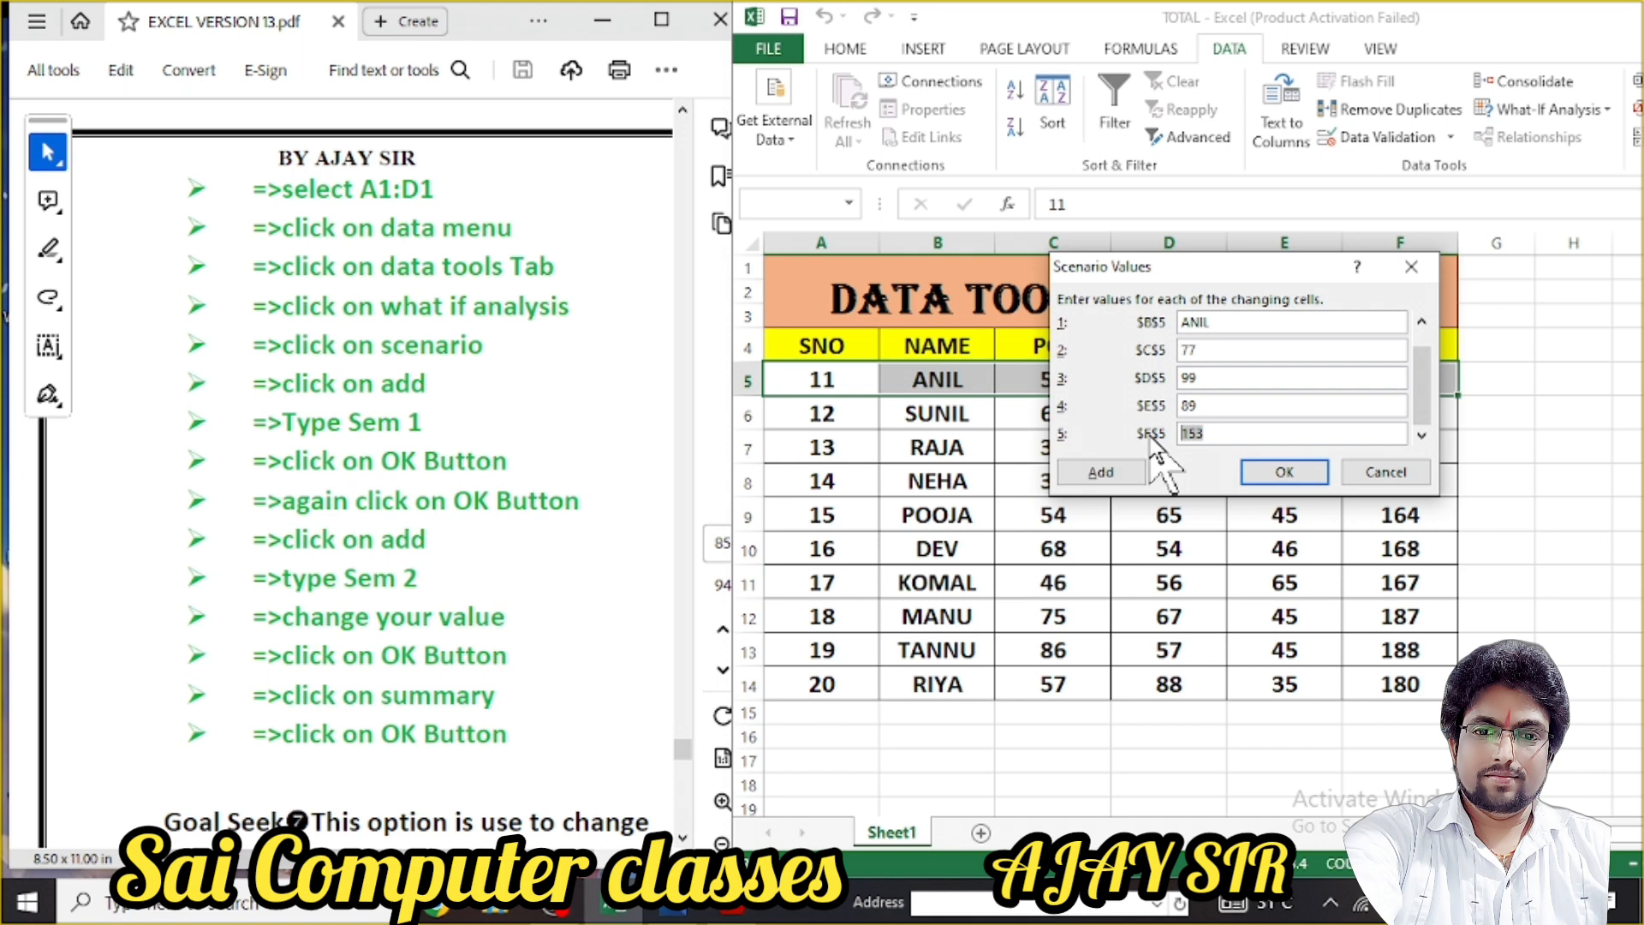
pyautogui.click(1278, 471)
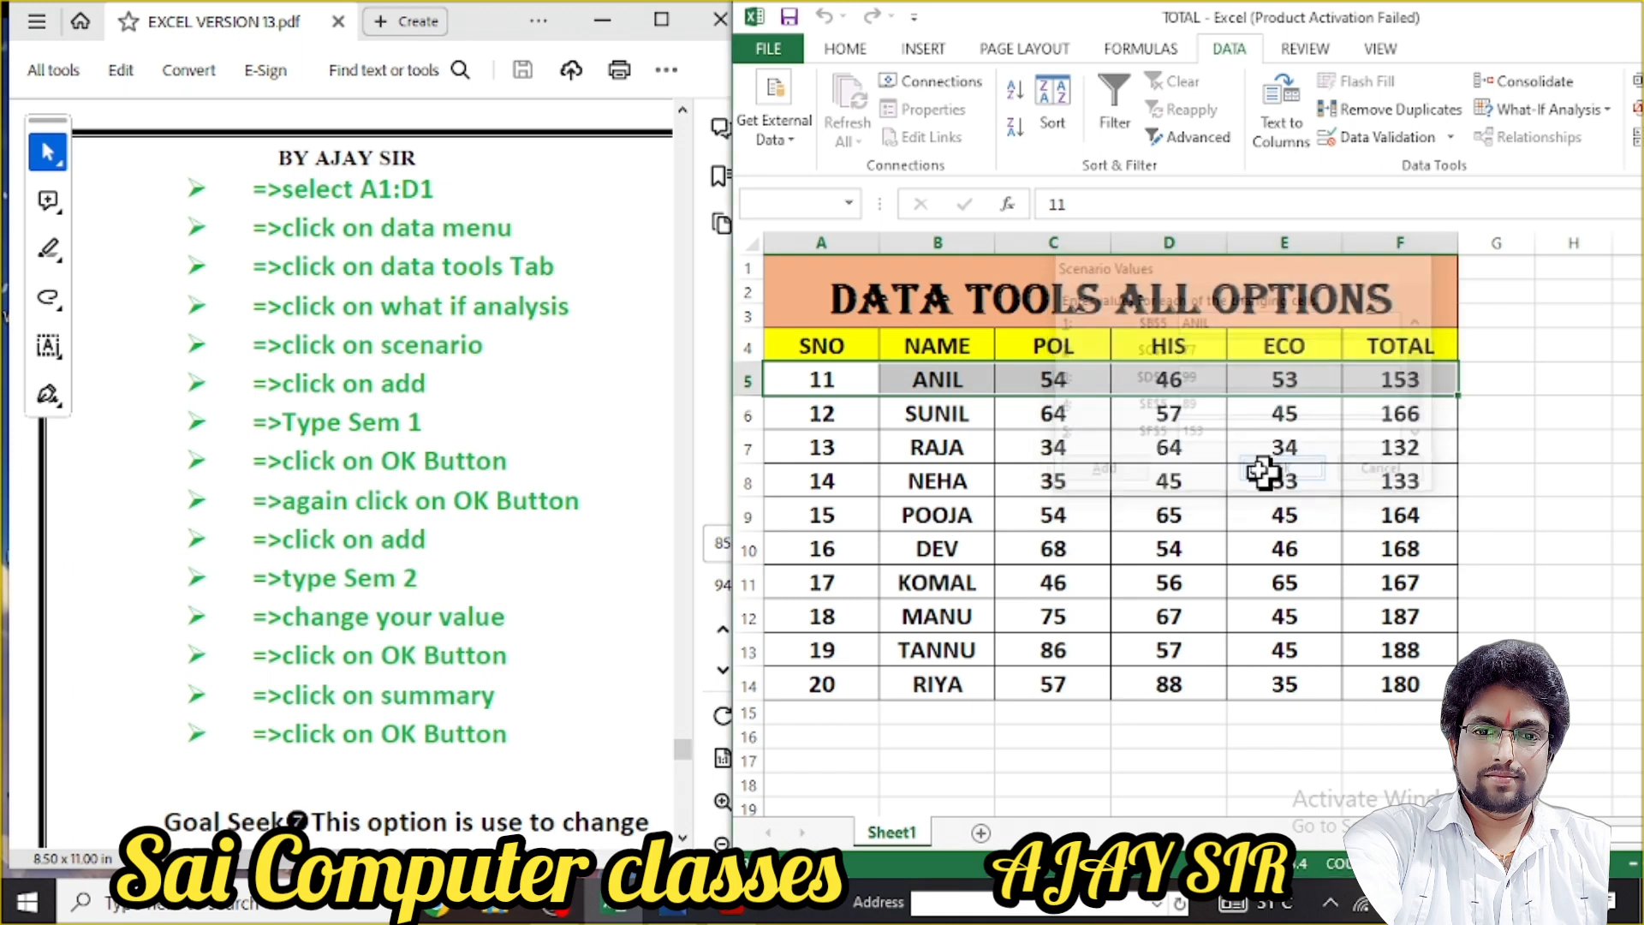
# Add scenario SEM3 with POL 99, HIS 98 and ECO 78
pyautogui.click(1336, 232)
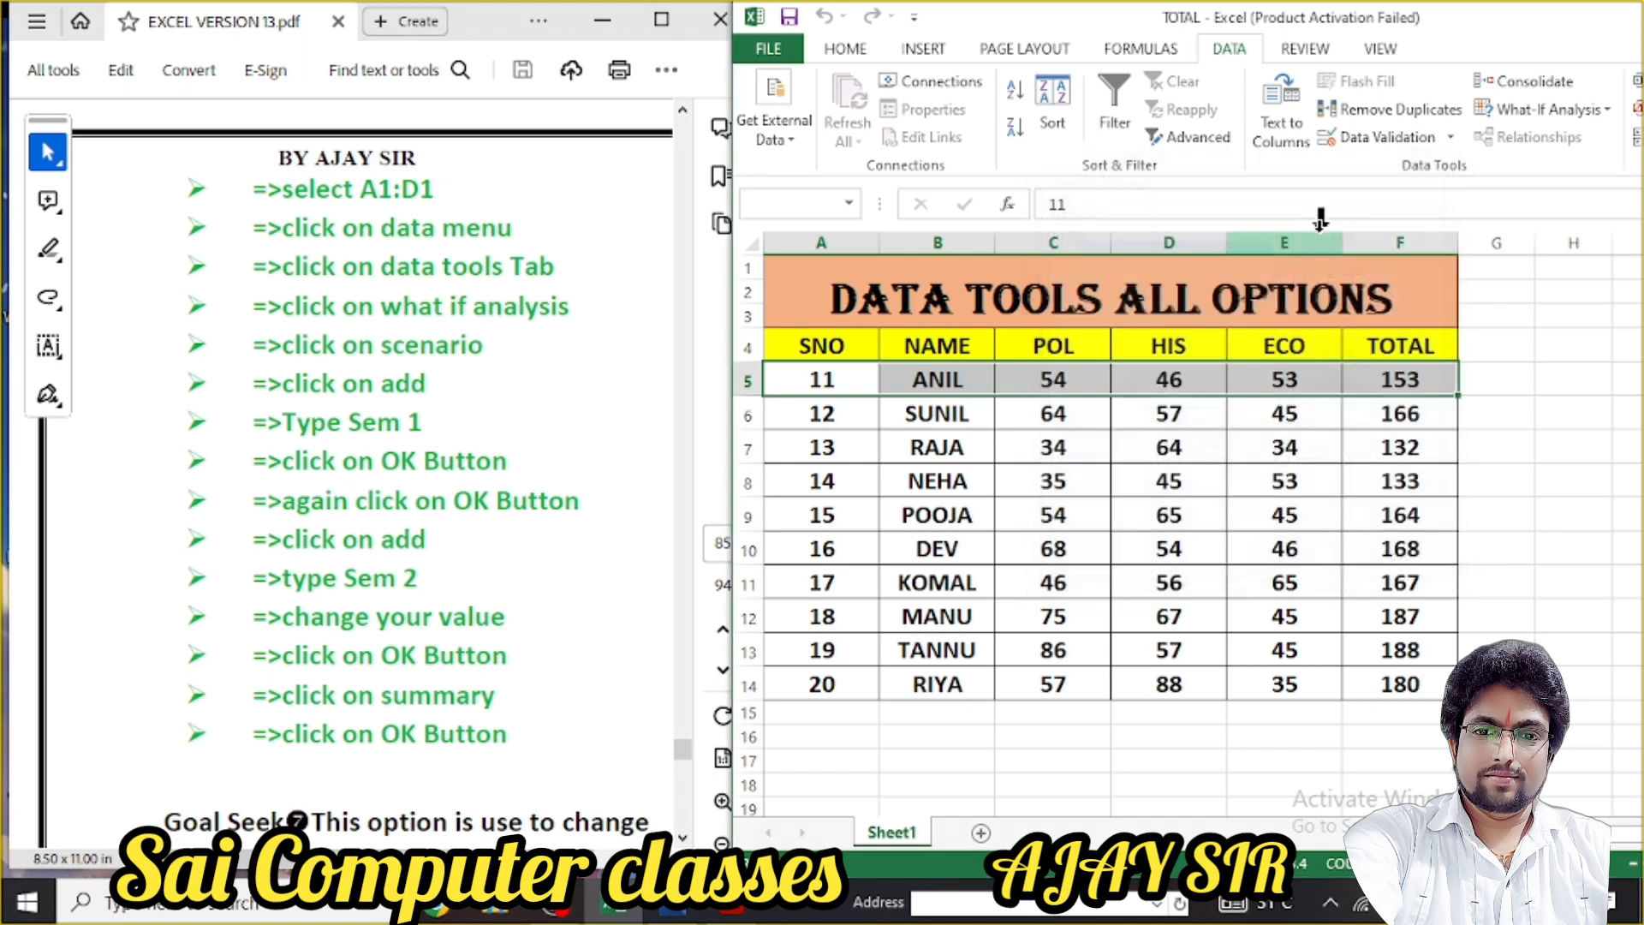
pyautogui.write('S')
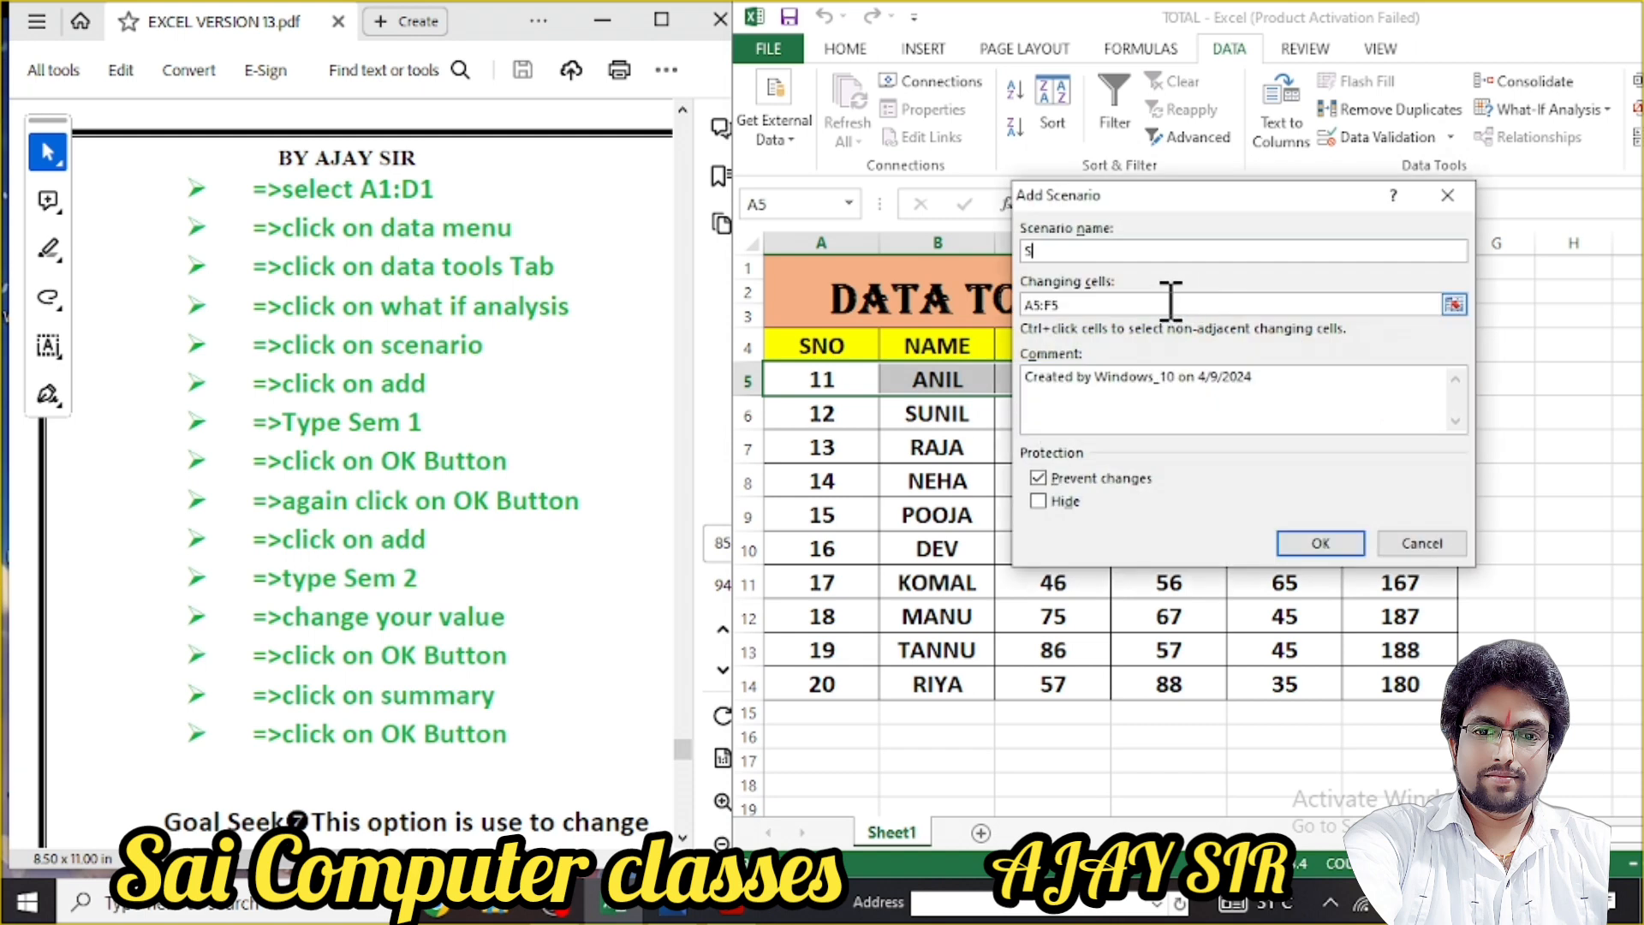
pyautogui.write('EM3')
pyautogui.click(1295, 548)
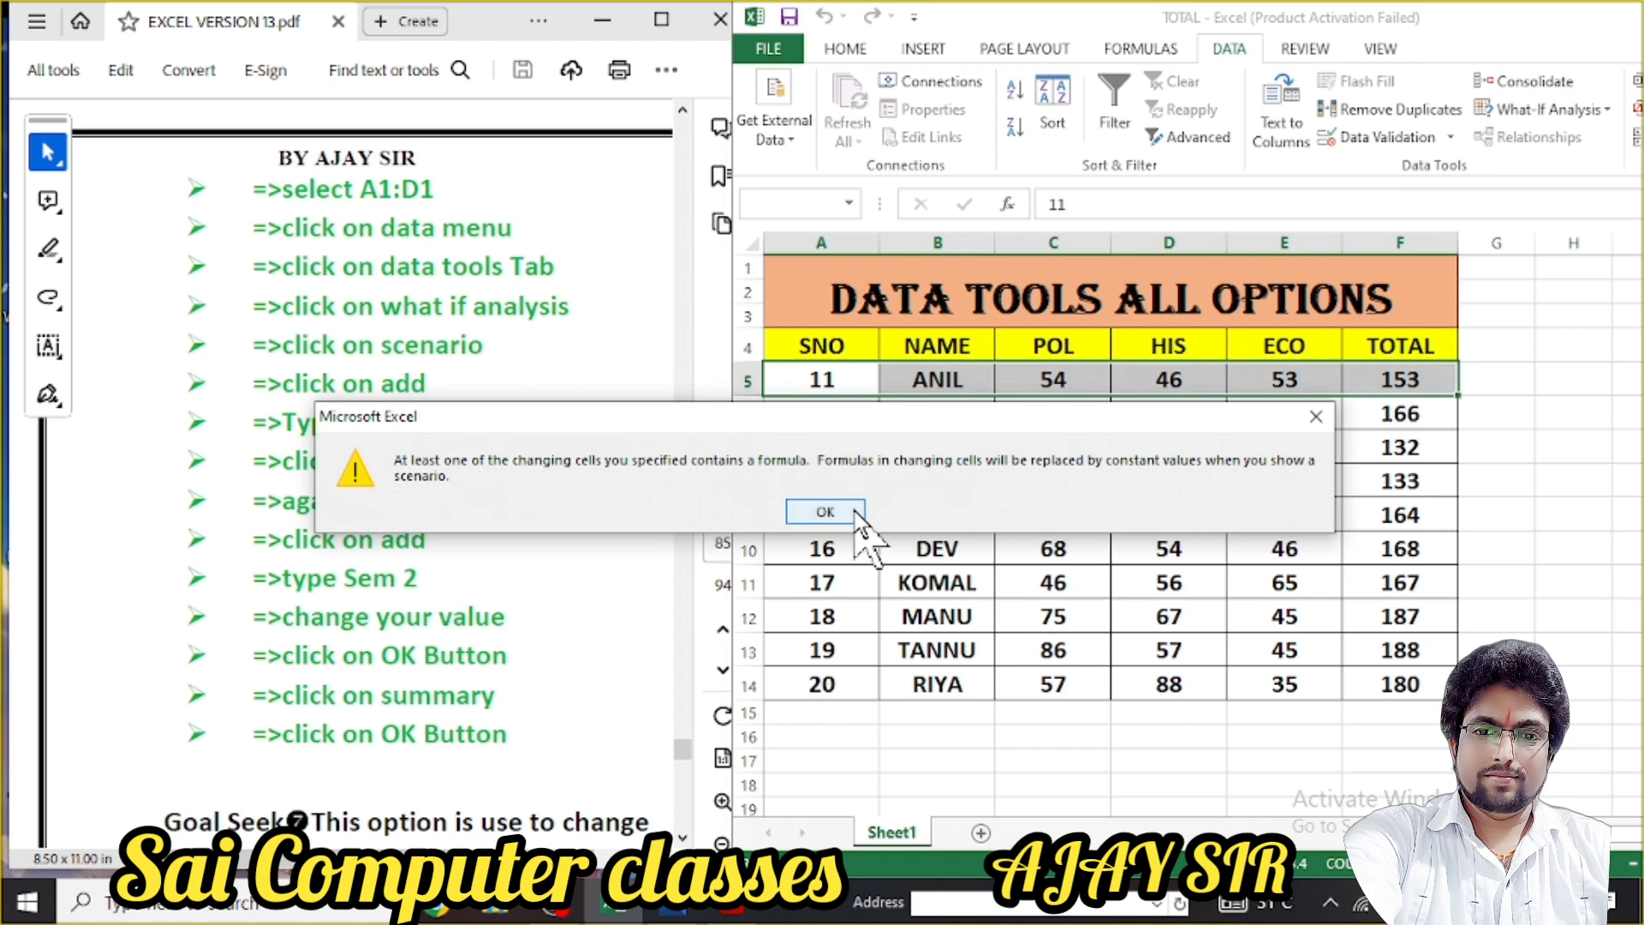
pyautogui.click(851, 514)
pyautogui.moveTo(1214, 378); pyautogui.dragTo(1117, 433)
pyautogui.write('99')
pyautogui.write('98')
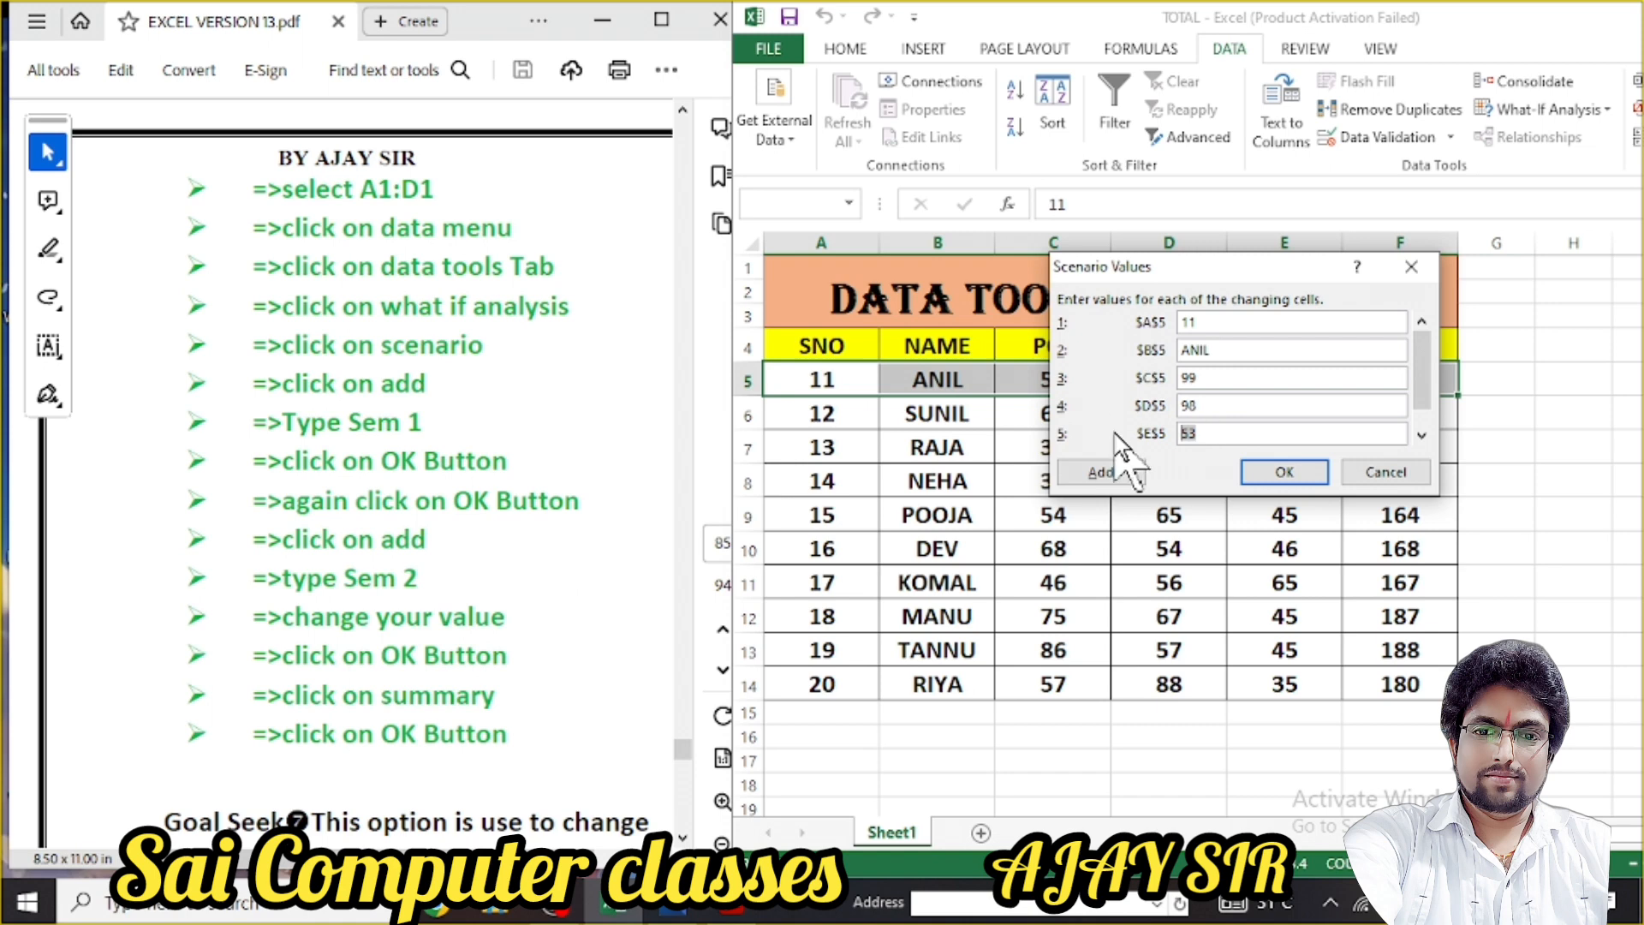
pyautogui.write('78')
pyautogui.click(1296, 474)
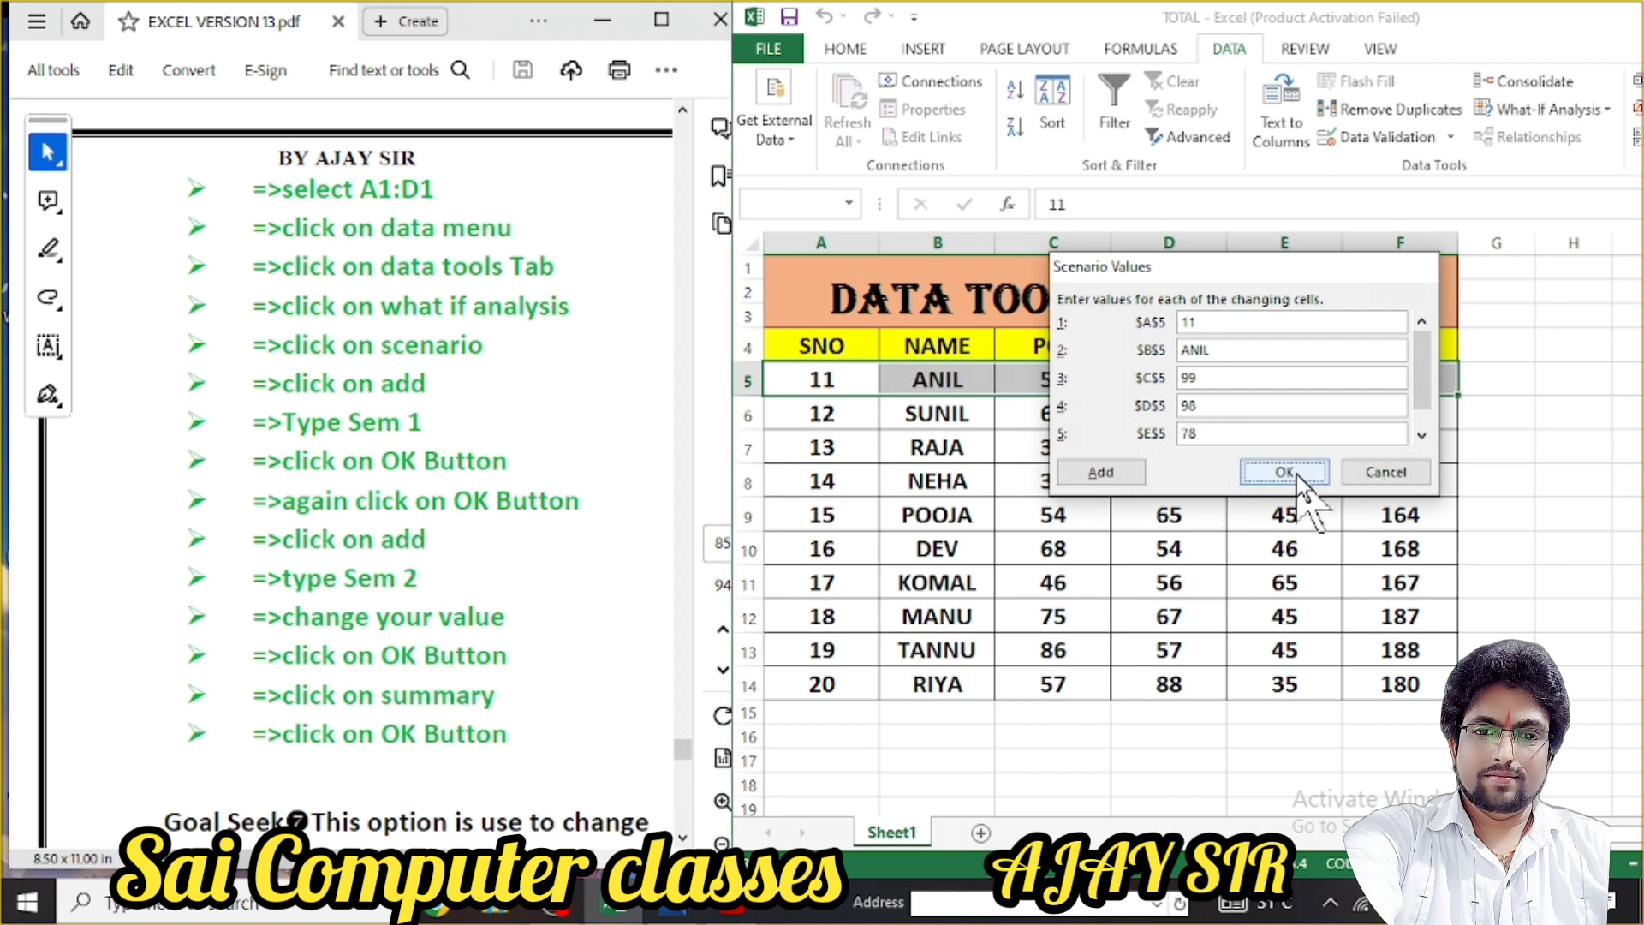
# Add scenario SEM4 with POL 87, HIS 98 and ECO 90
pyautogui.click(1336, 234)
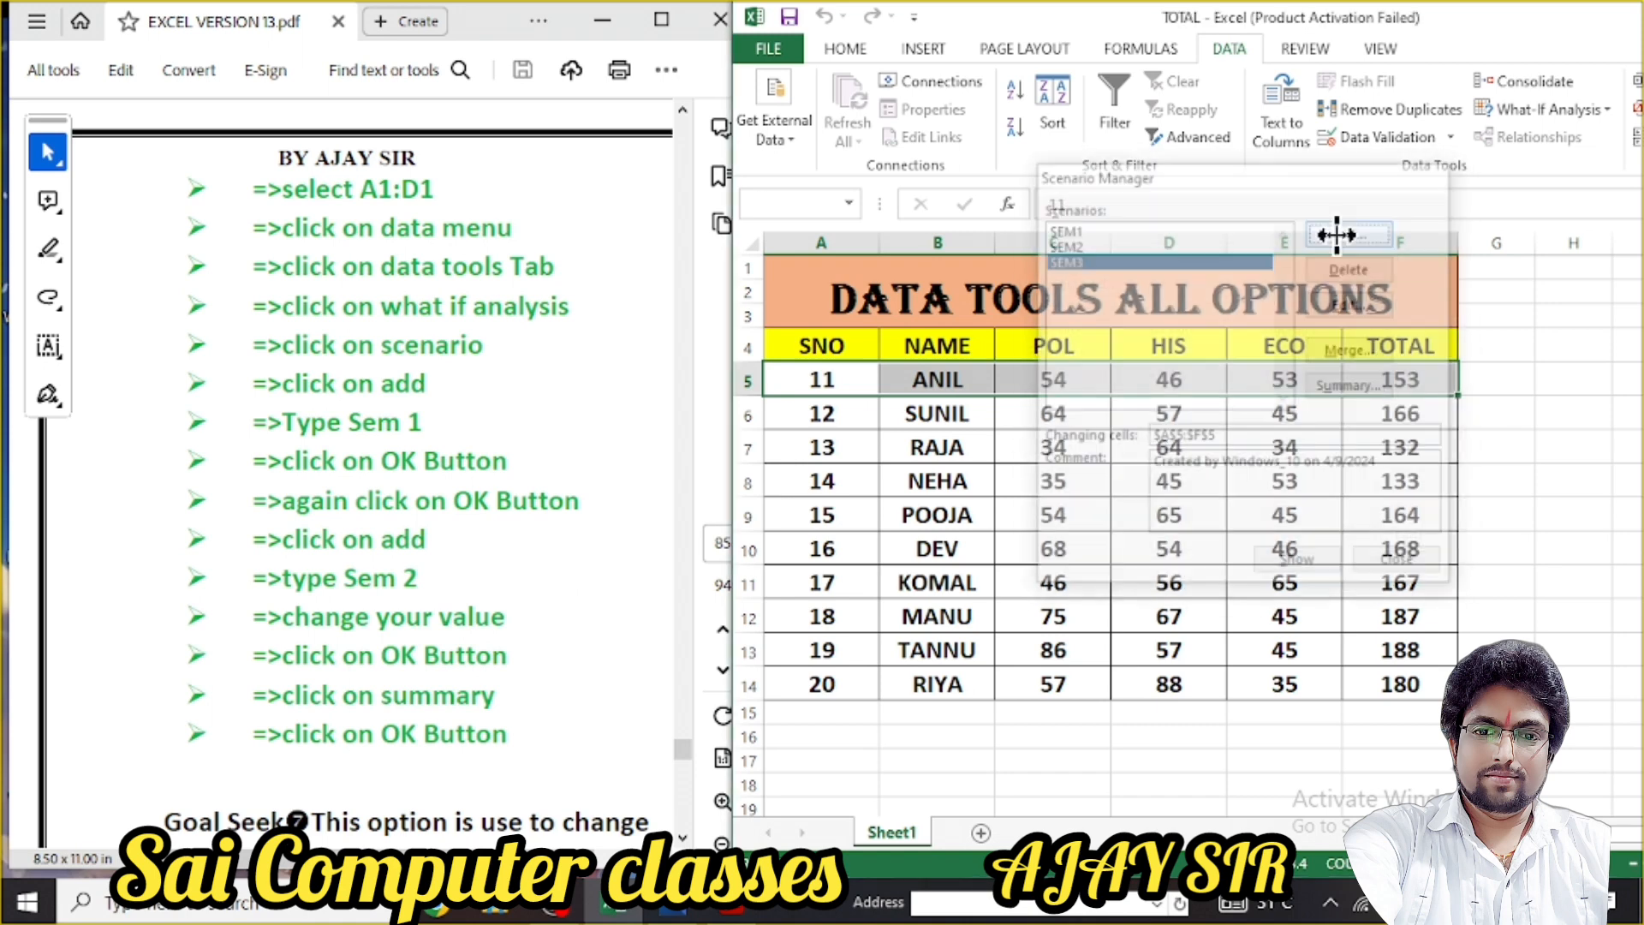
pyautogui.write('SE')
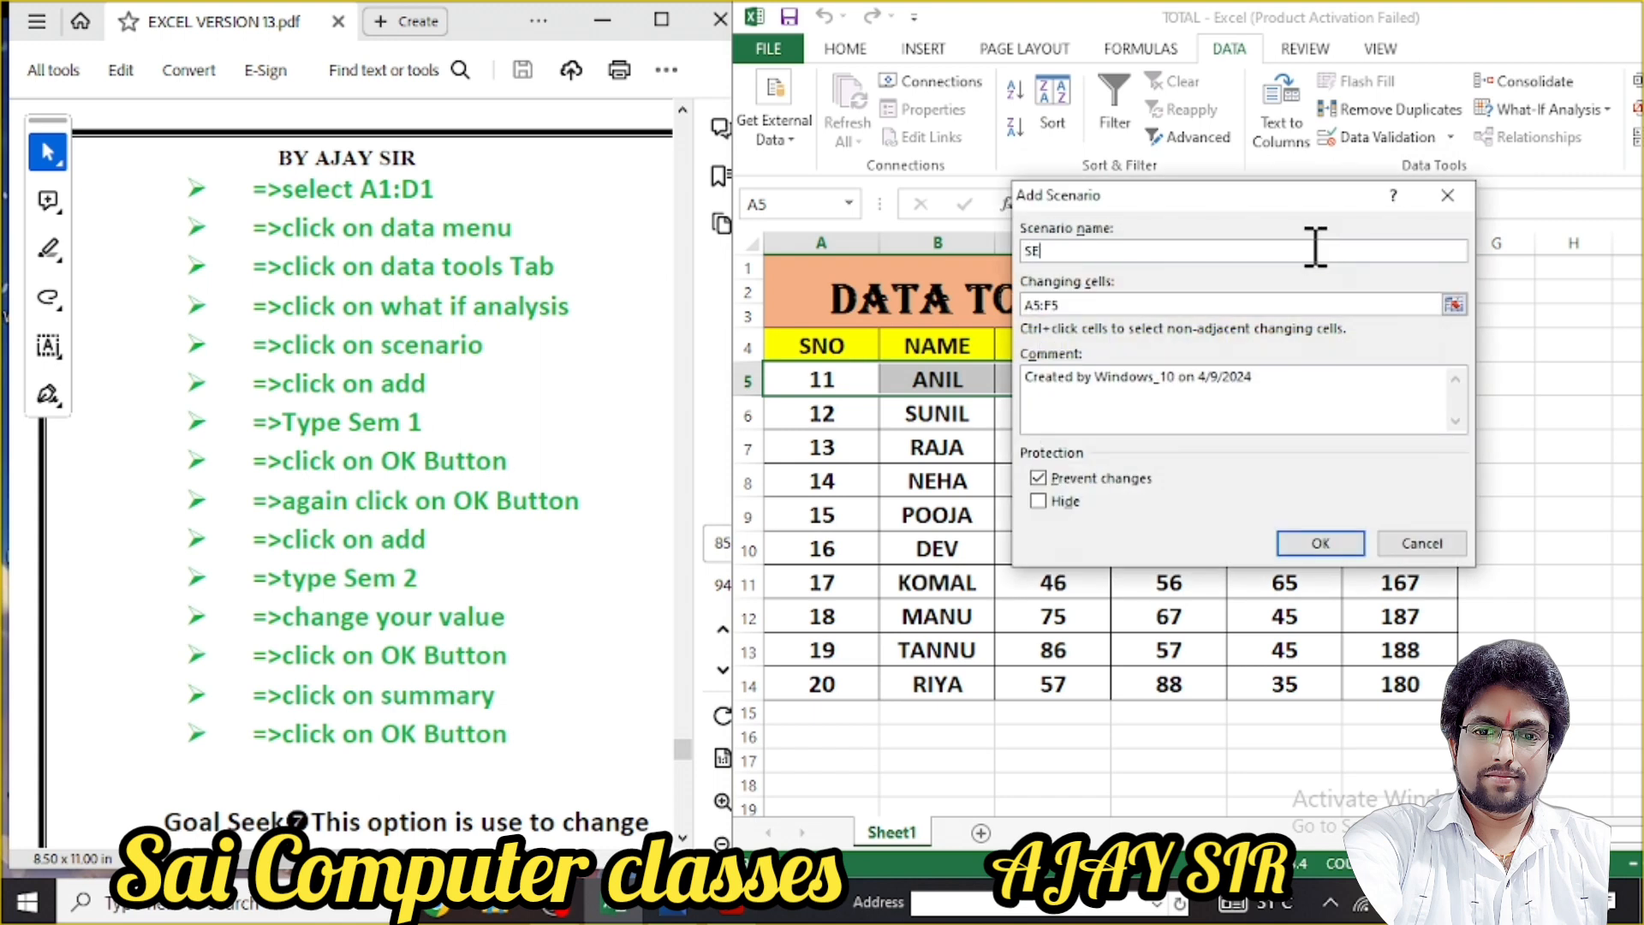
pyautogui.write('M 1')
pyautogui.click(1319, 543)
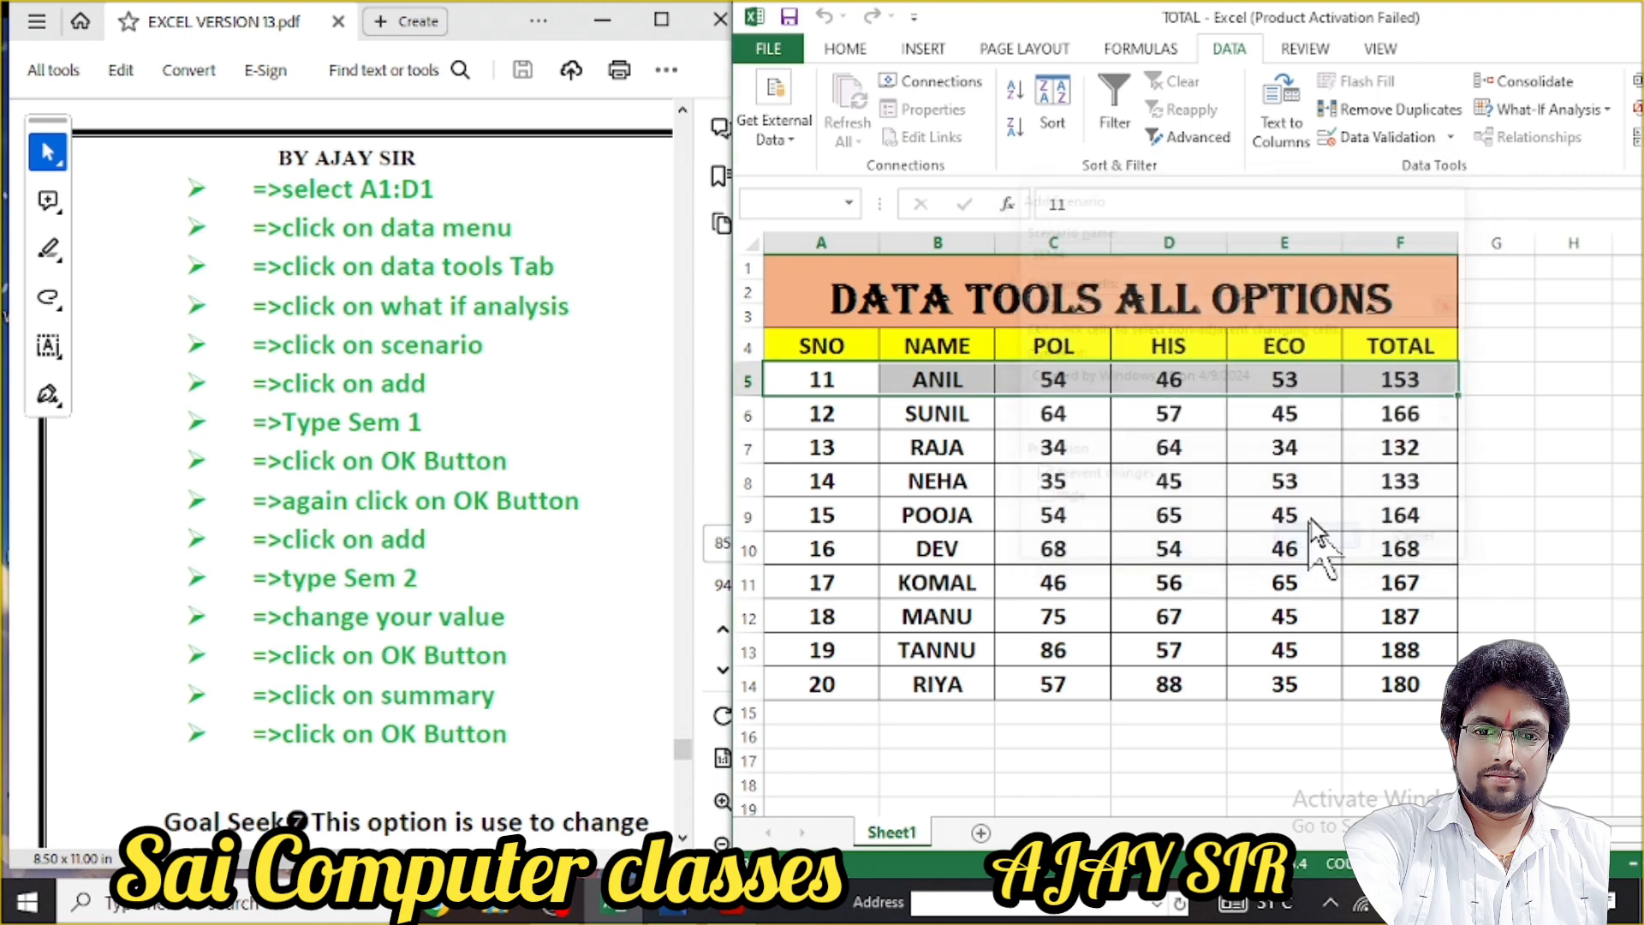
pyautogui.click(834, 514)
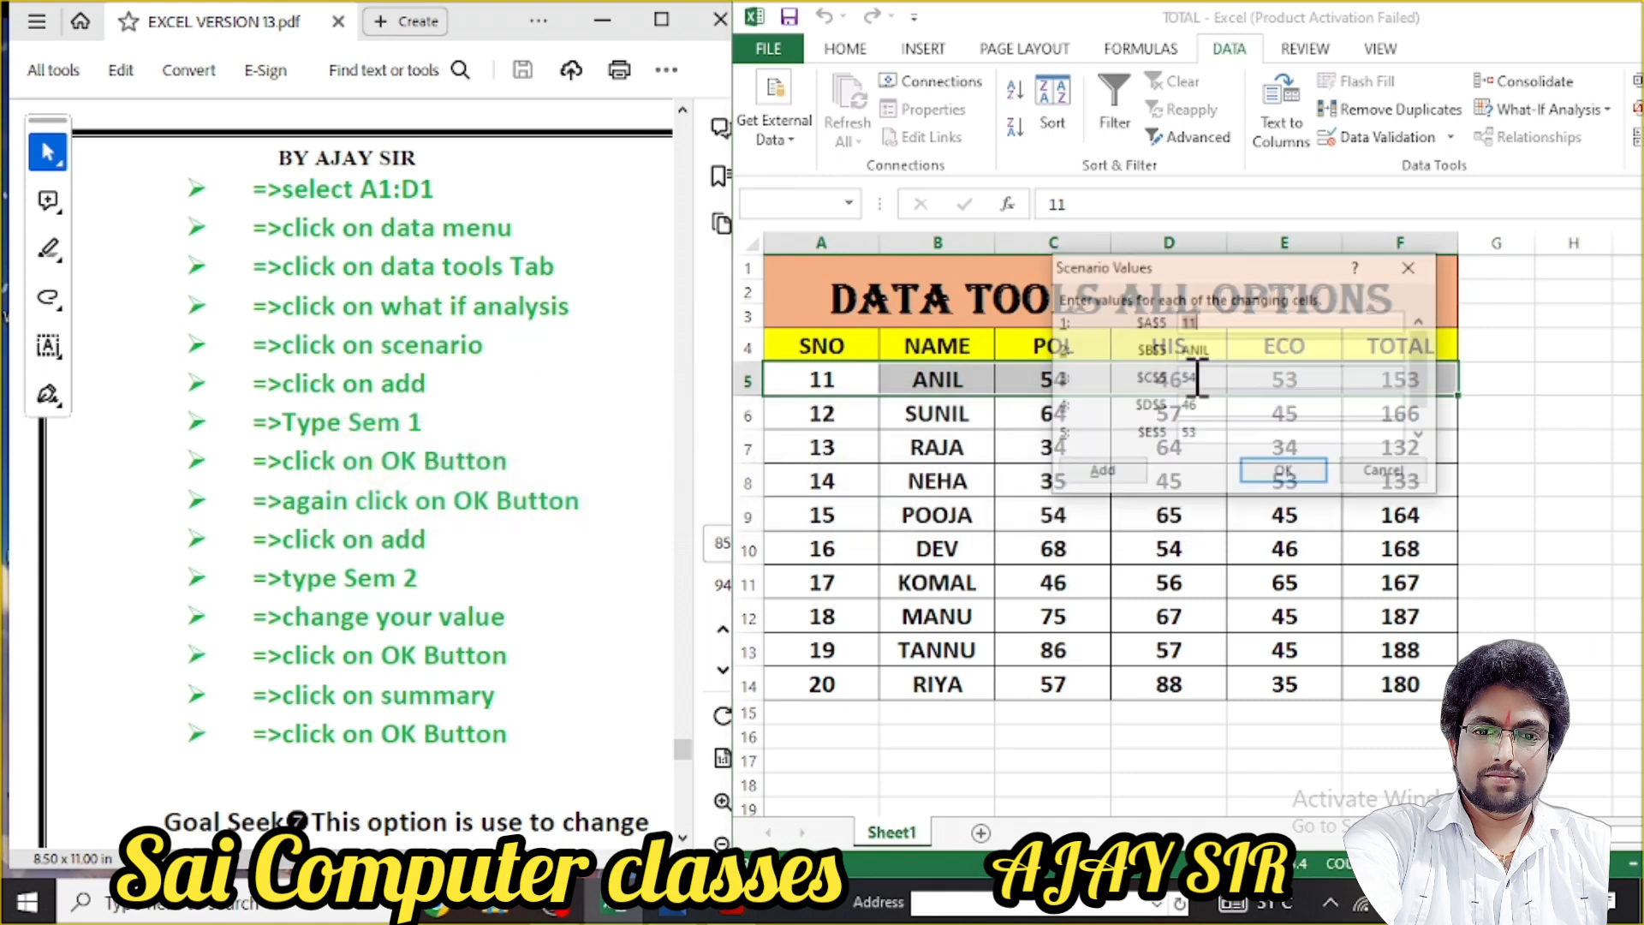
pyautogui.press('Tab')
pyautogui.press('Tab')
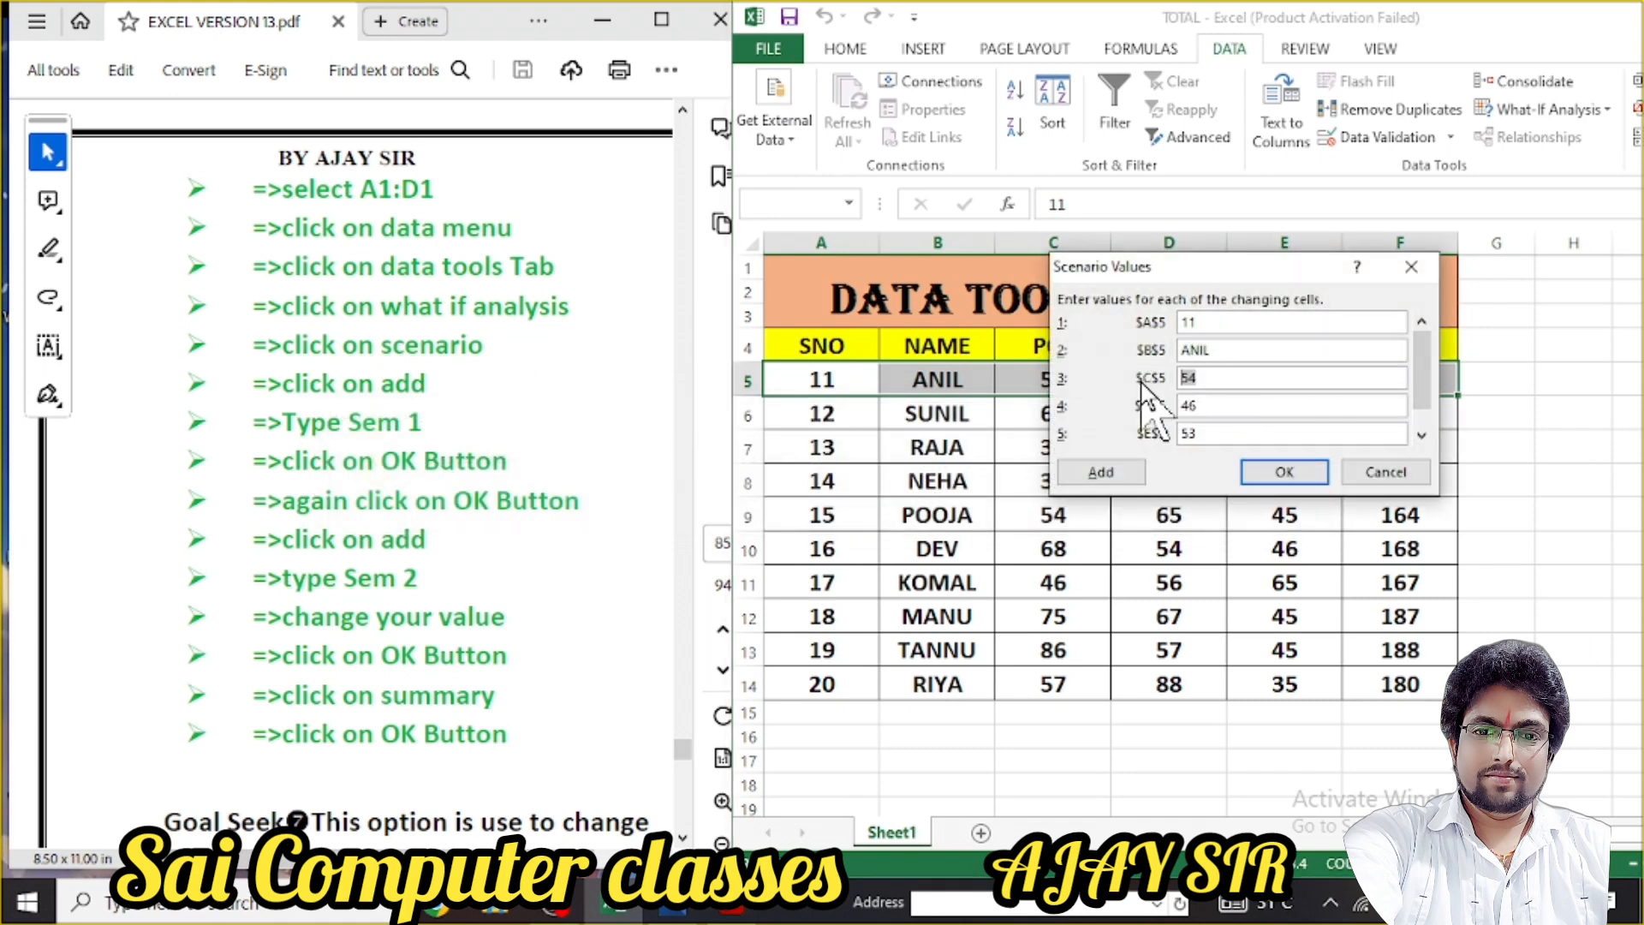
pyautogui.write('87')
pyautogui.press('Tab')
pyautogui.write('98')
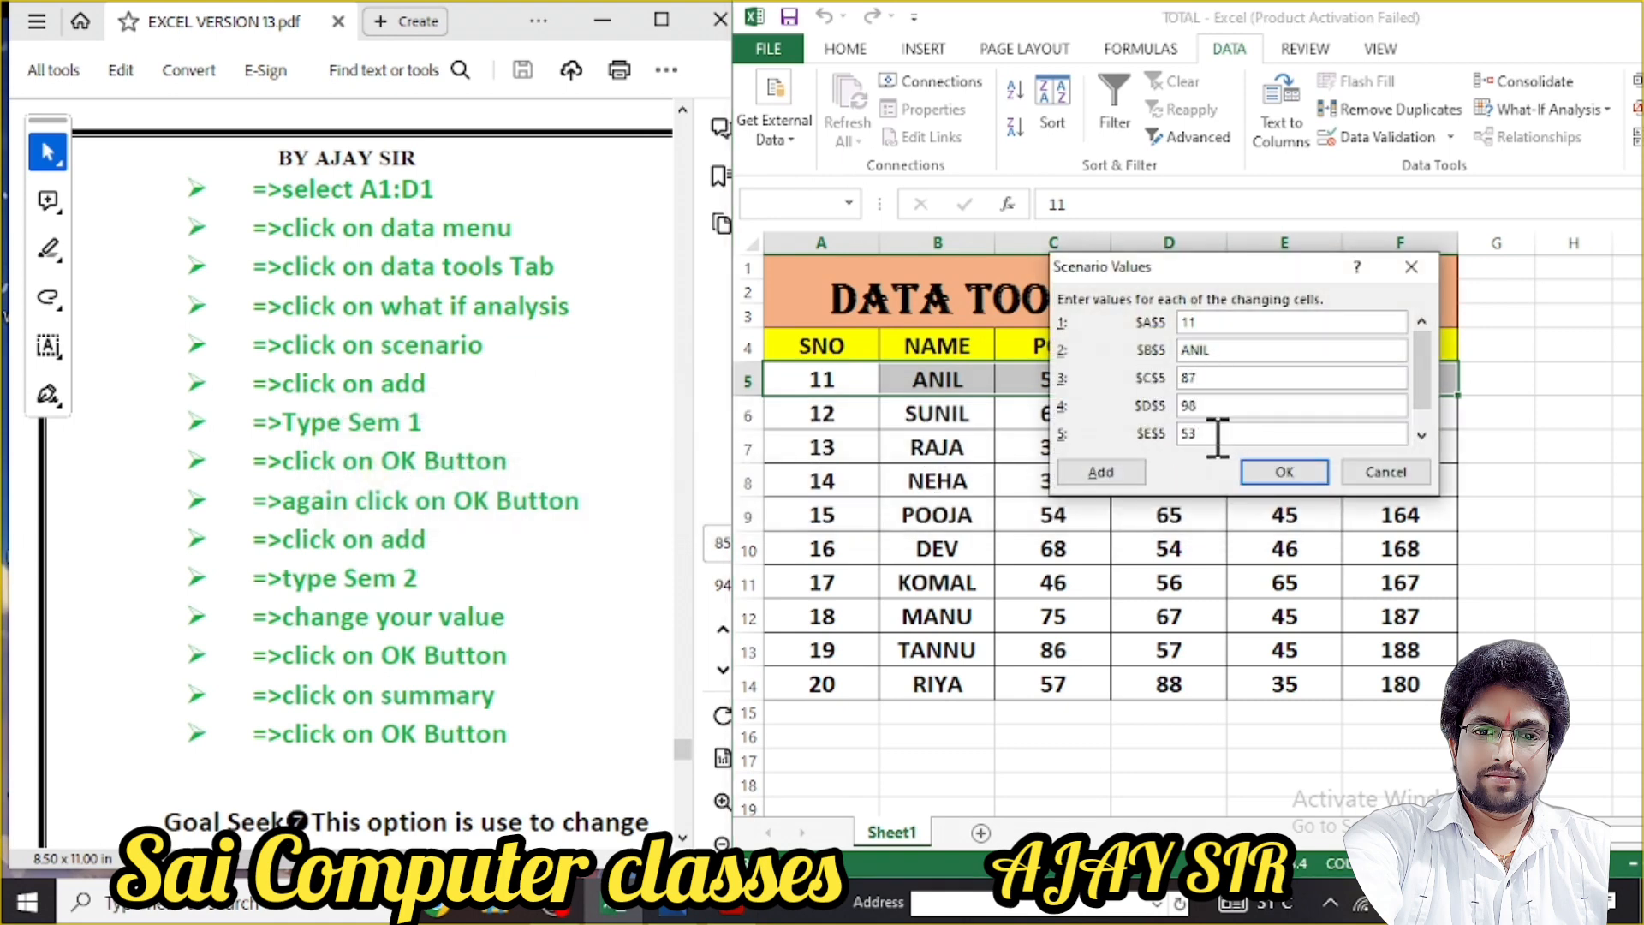
pyautogui.doubleClick(1192, 434)
pyautogui.write('09')
pyautogui.press('BackSpace')
pyautogui.press('BackSpace')
pyautogui.write('90')
pyautogui.click(1284, 474)
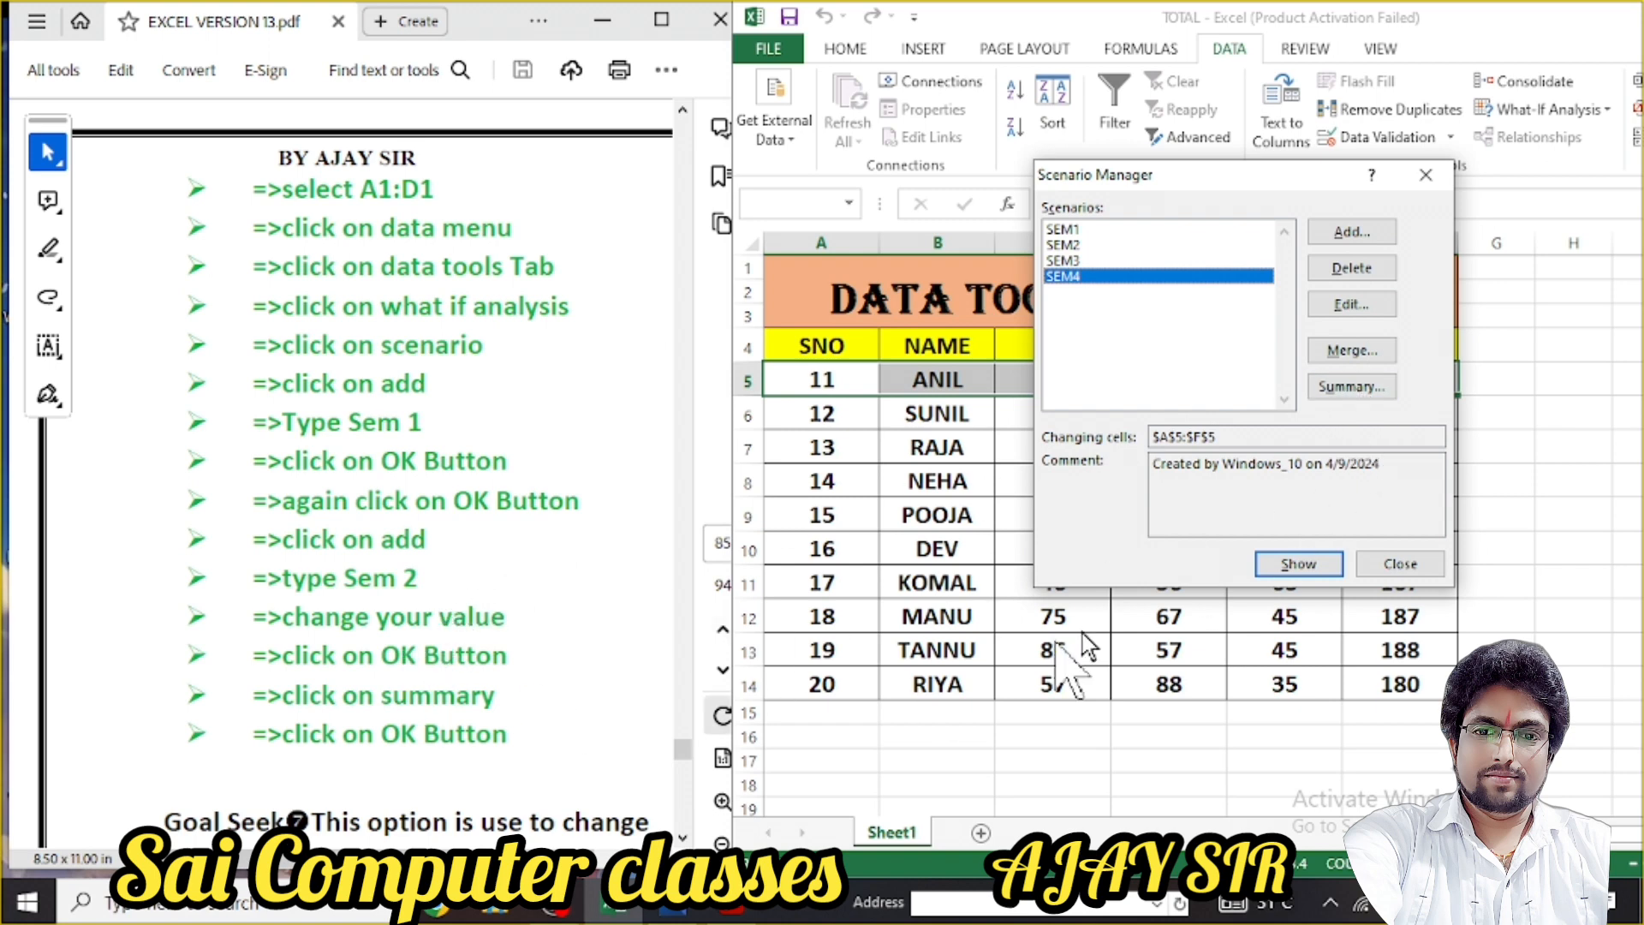
# Generate a Scenario summary report for SEM1–SEM4 and compare it with Sheet1
pyautogui.click(1366, 386)
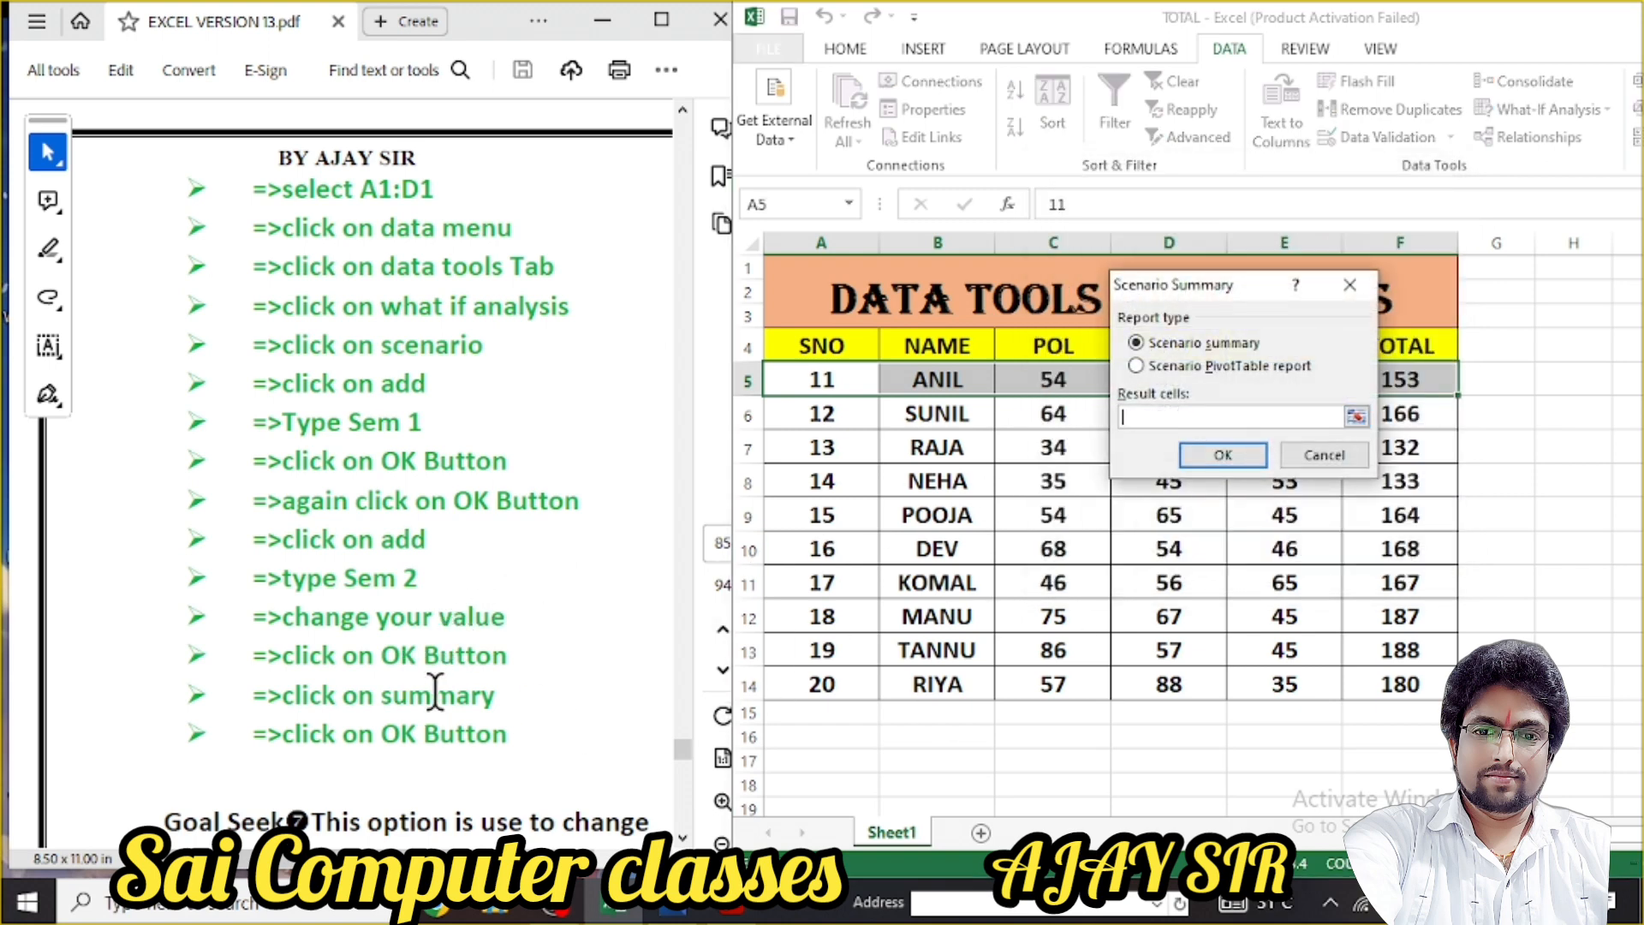
pyautogui.click(1223, 455)
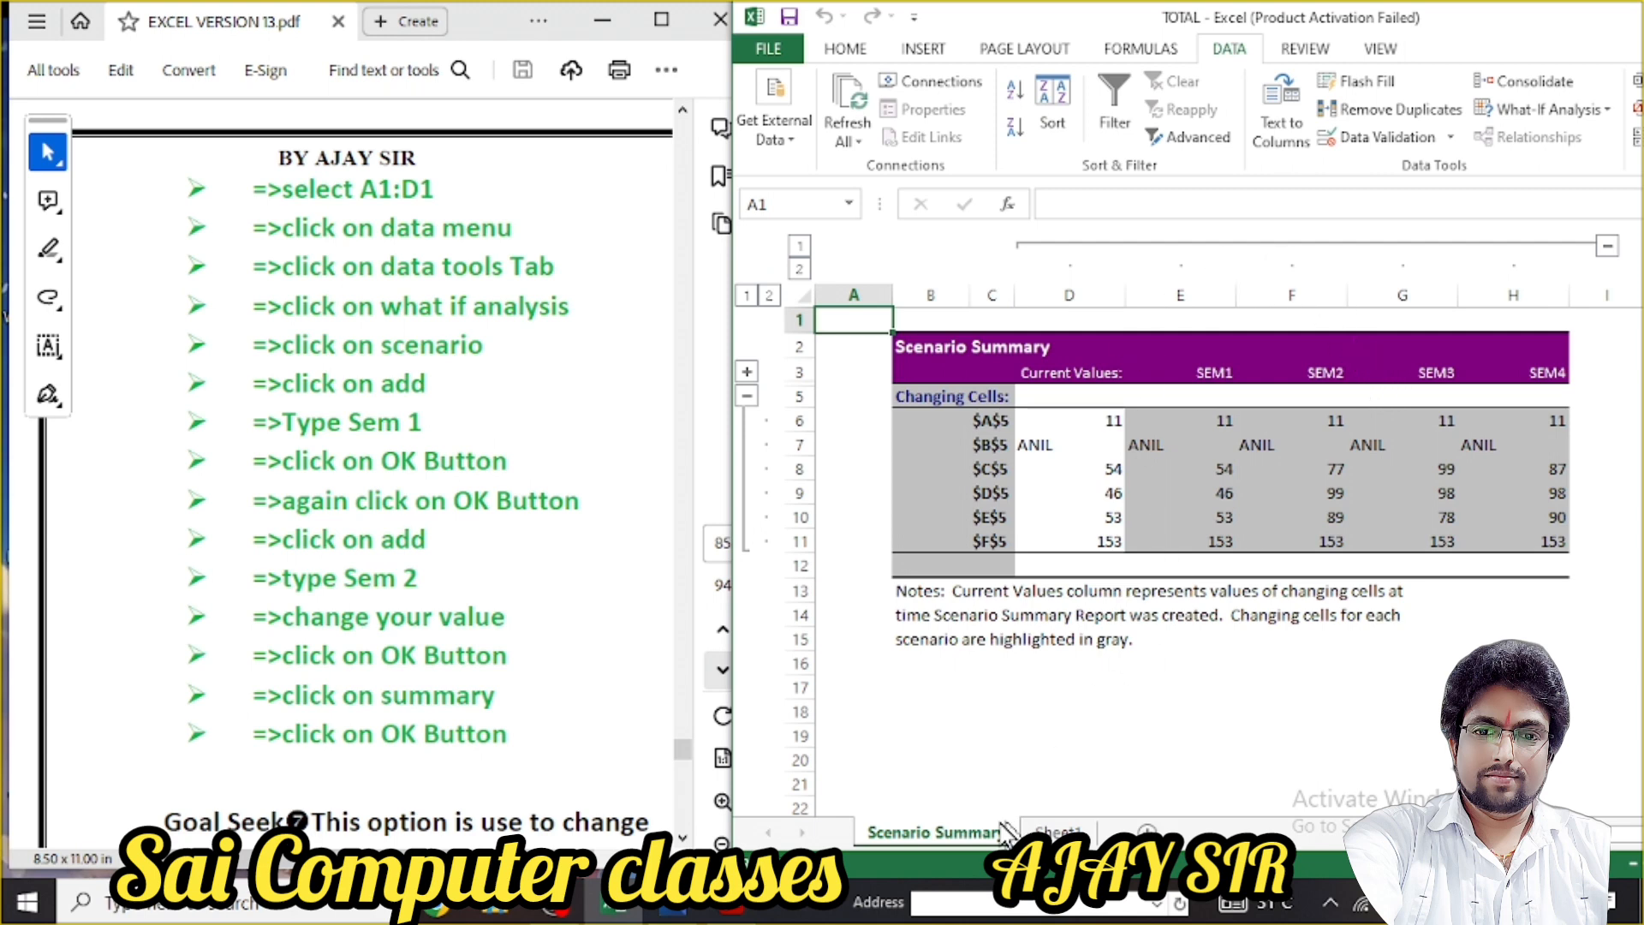
pyautogui.click(1056, 832)
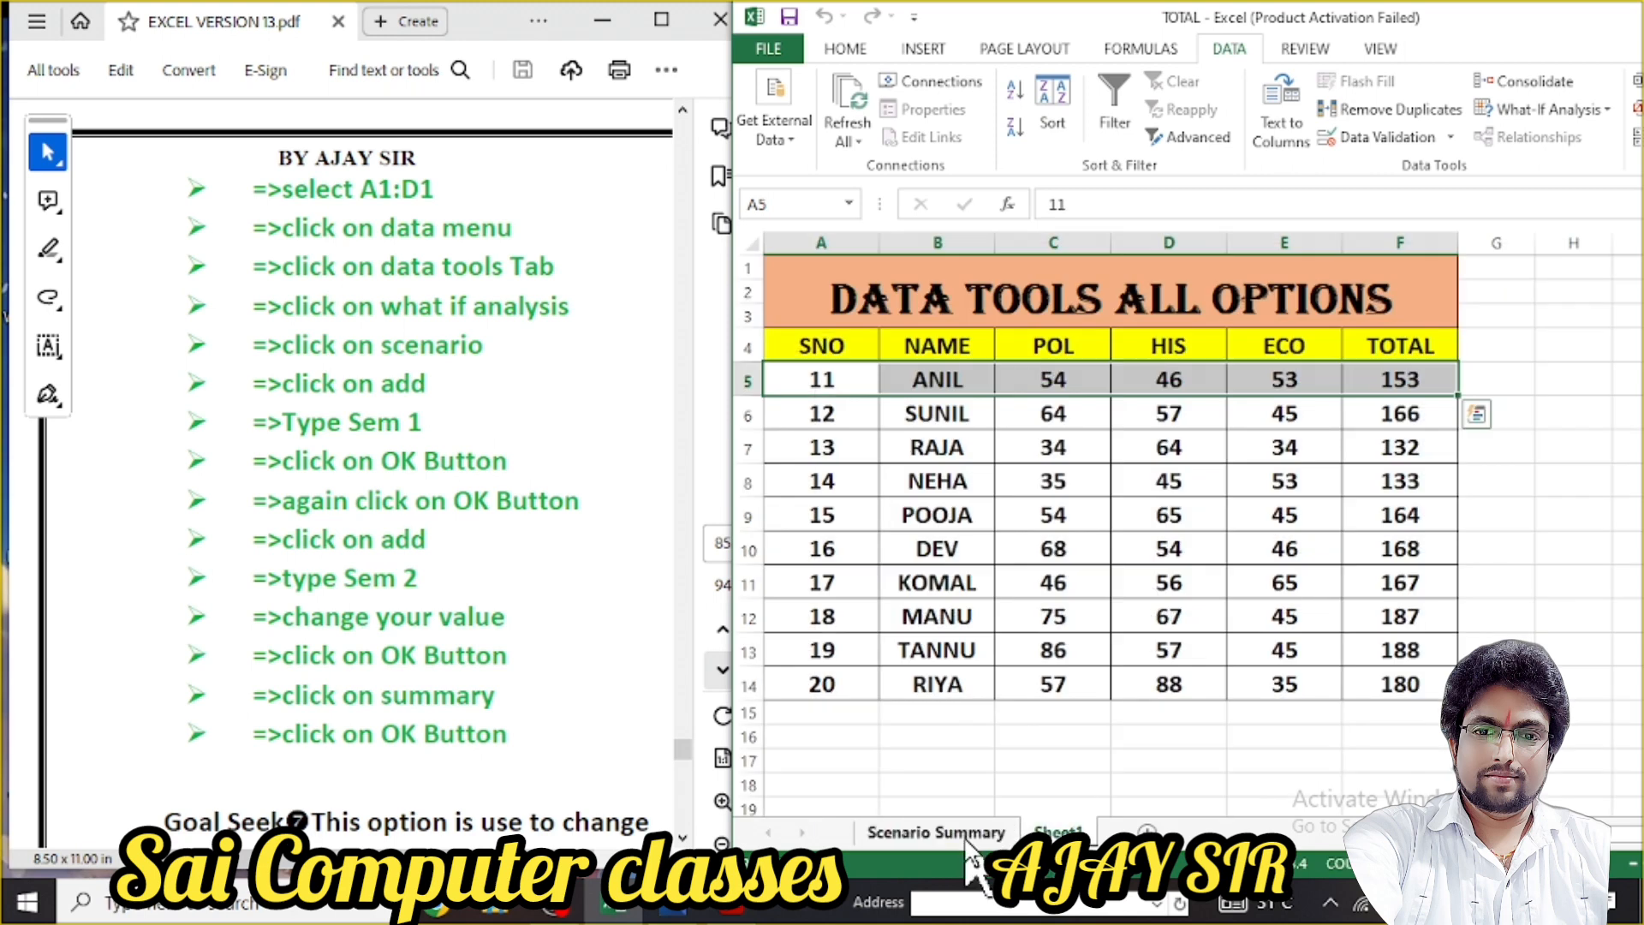
pyautogui.click(967, 837)
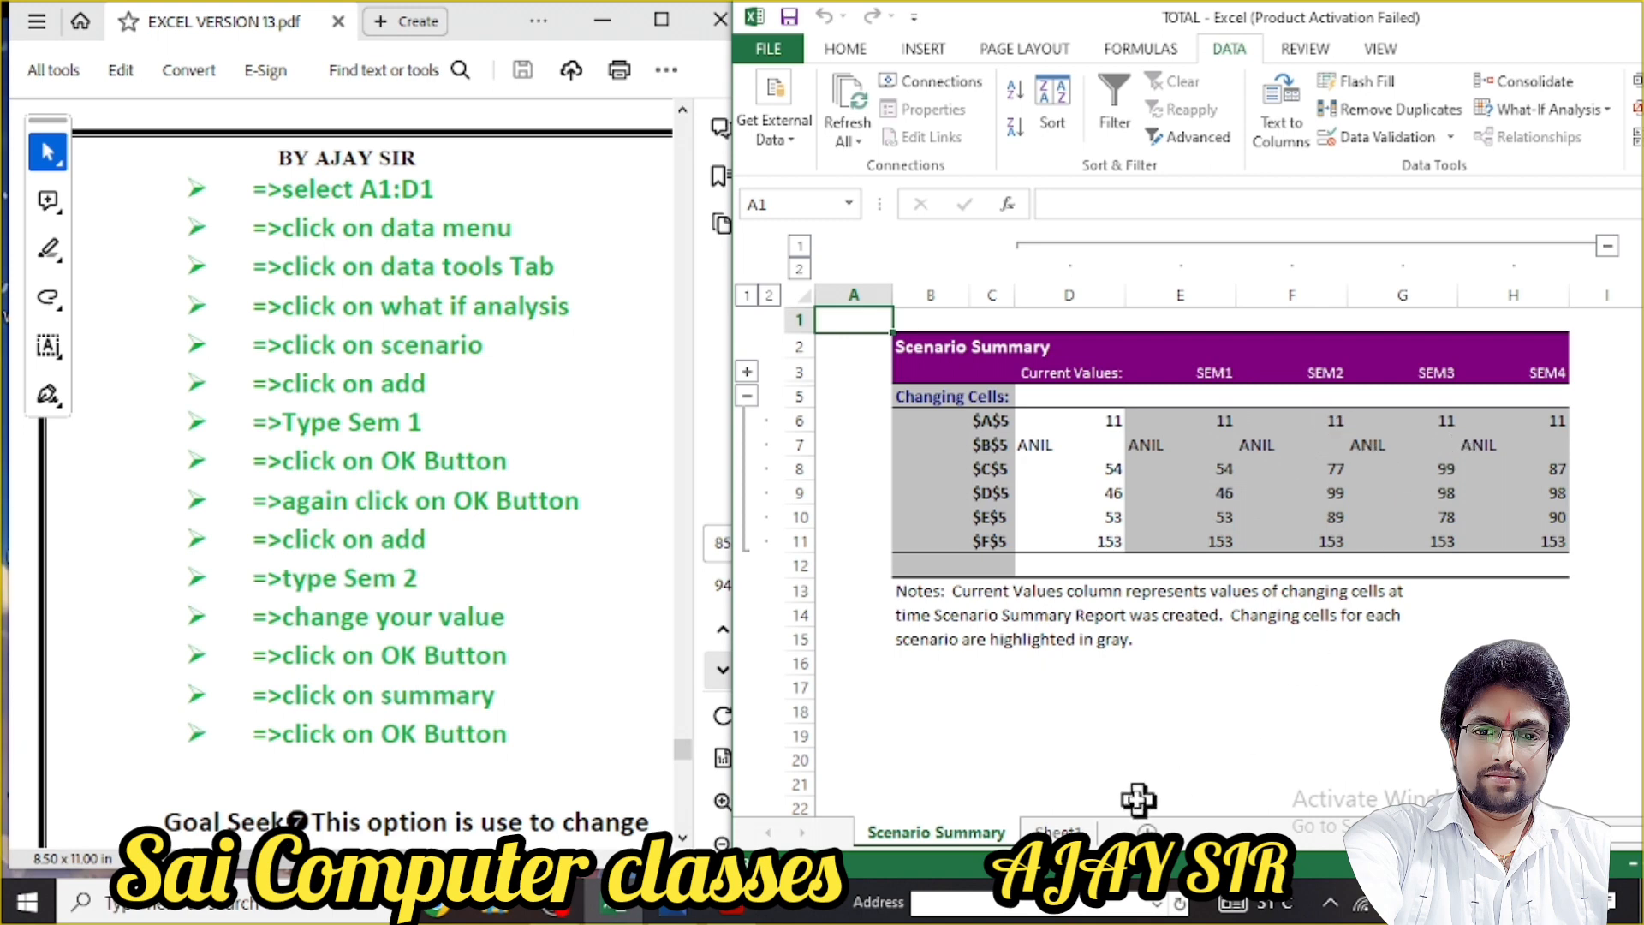
# Remove the Scenario Summary sheet via its tab menu and confirm the deletion
pyautogui.click(1060, 830)
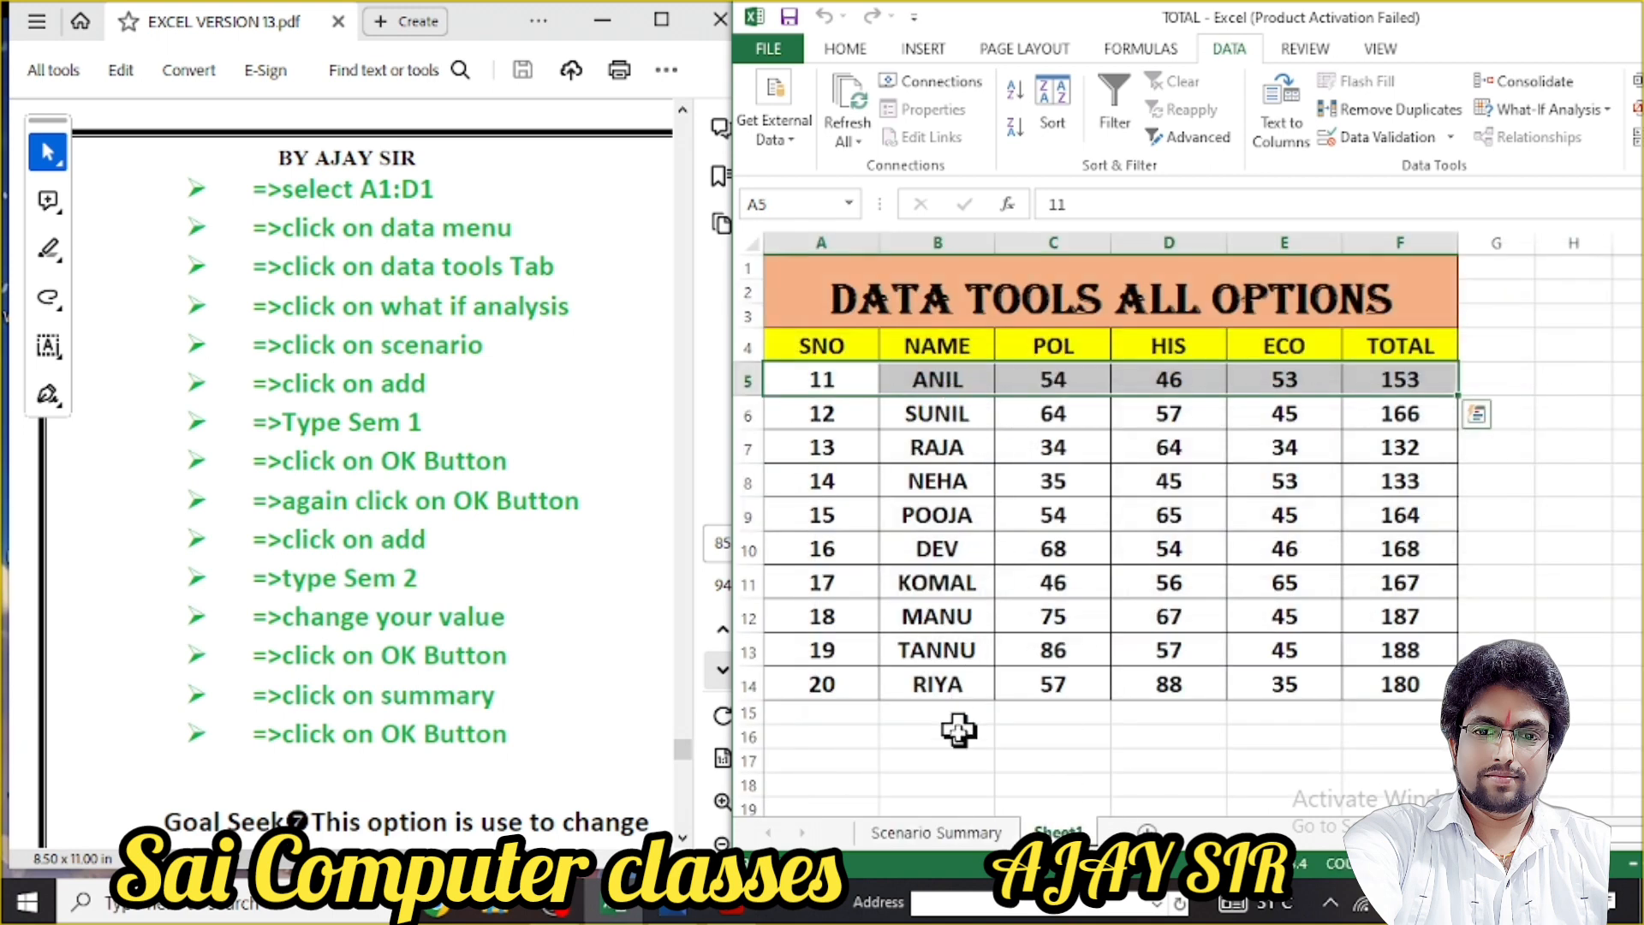
pyautogui.click(936, 833)
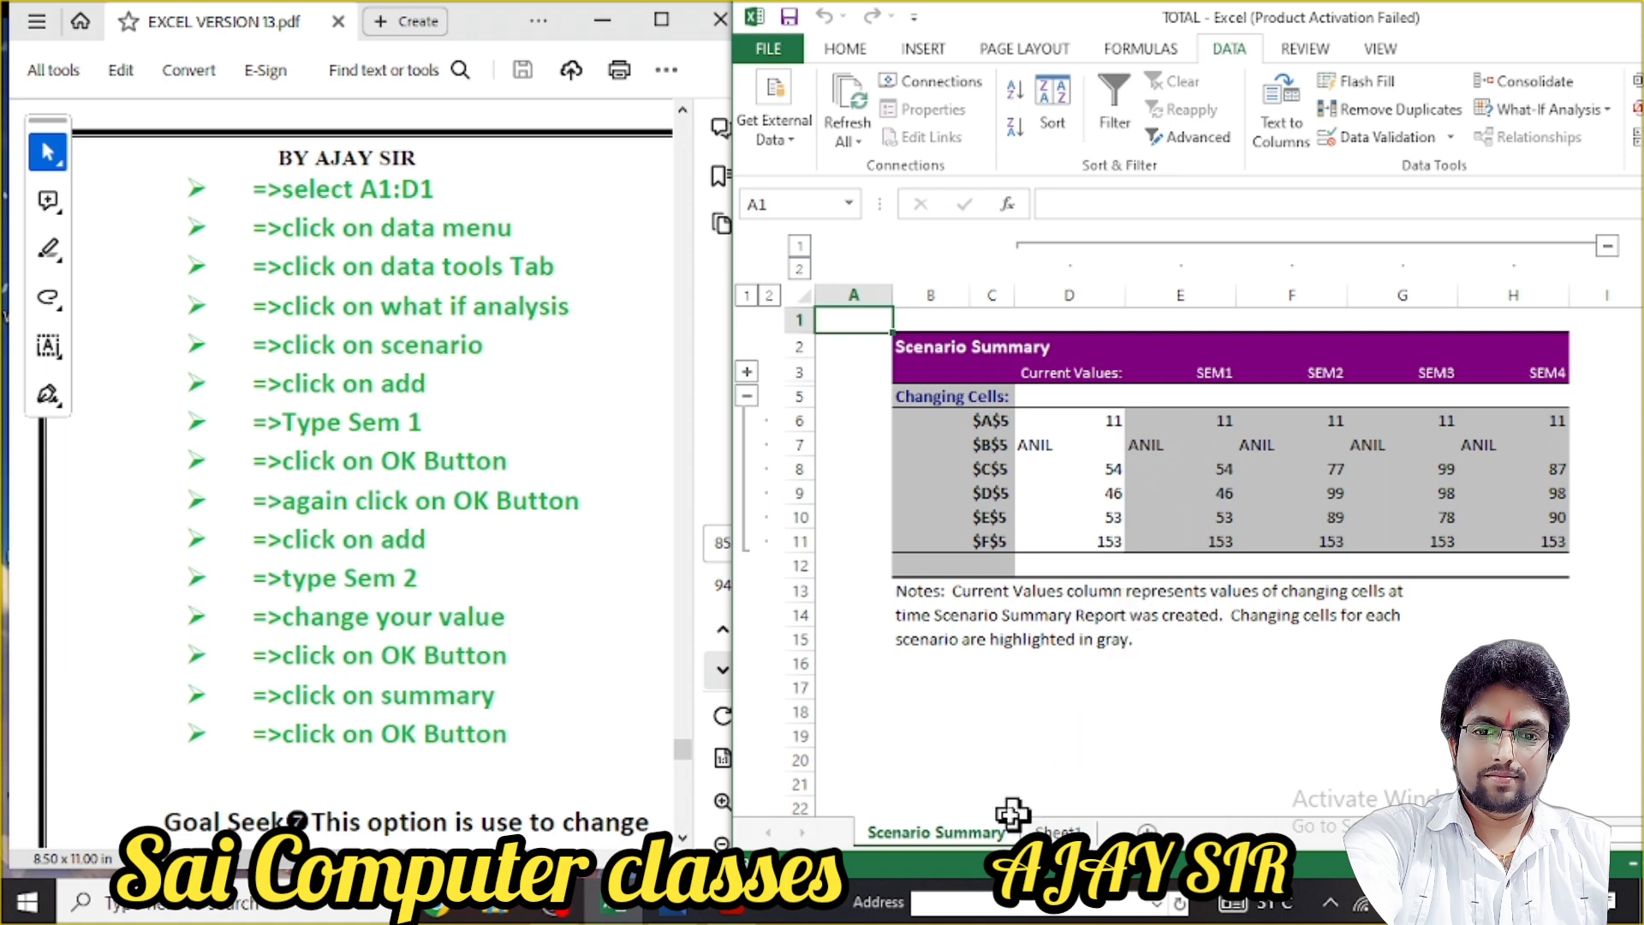
pyautogui.rightClick(992, 831)
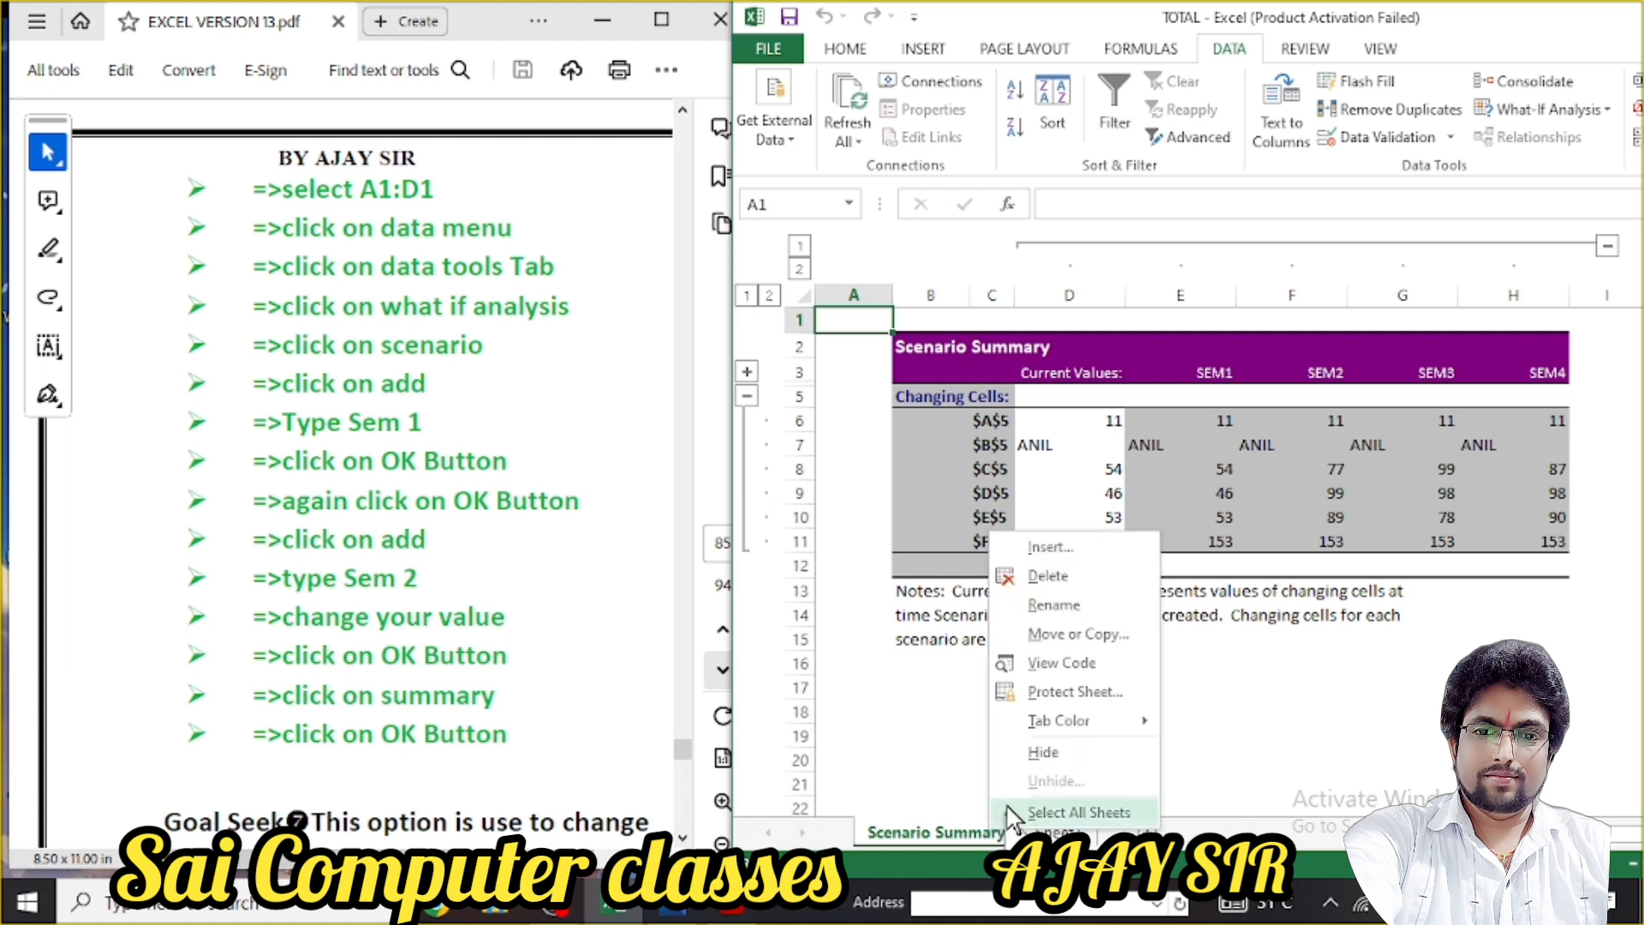
pyautogui.click(1077, 577)
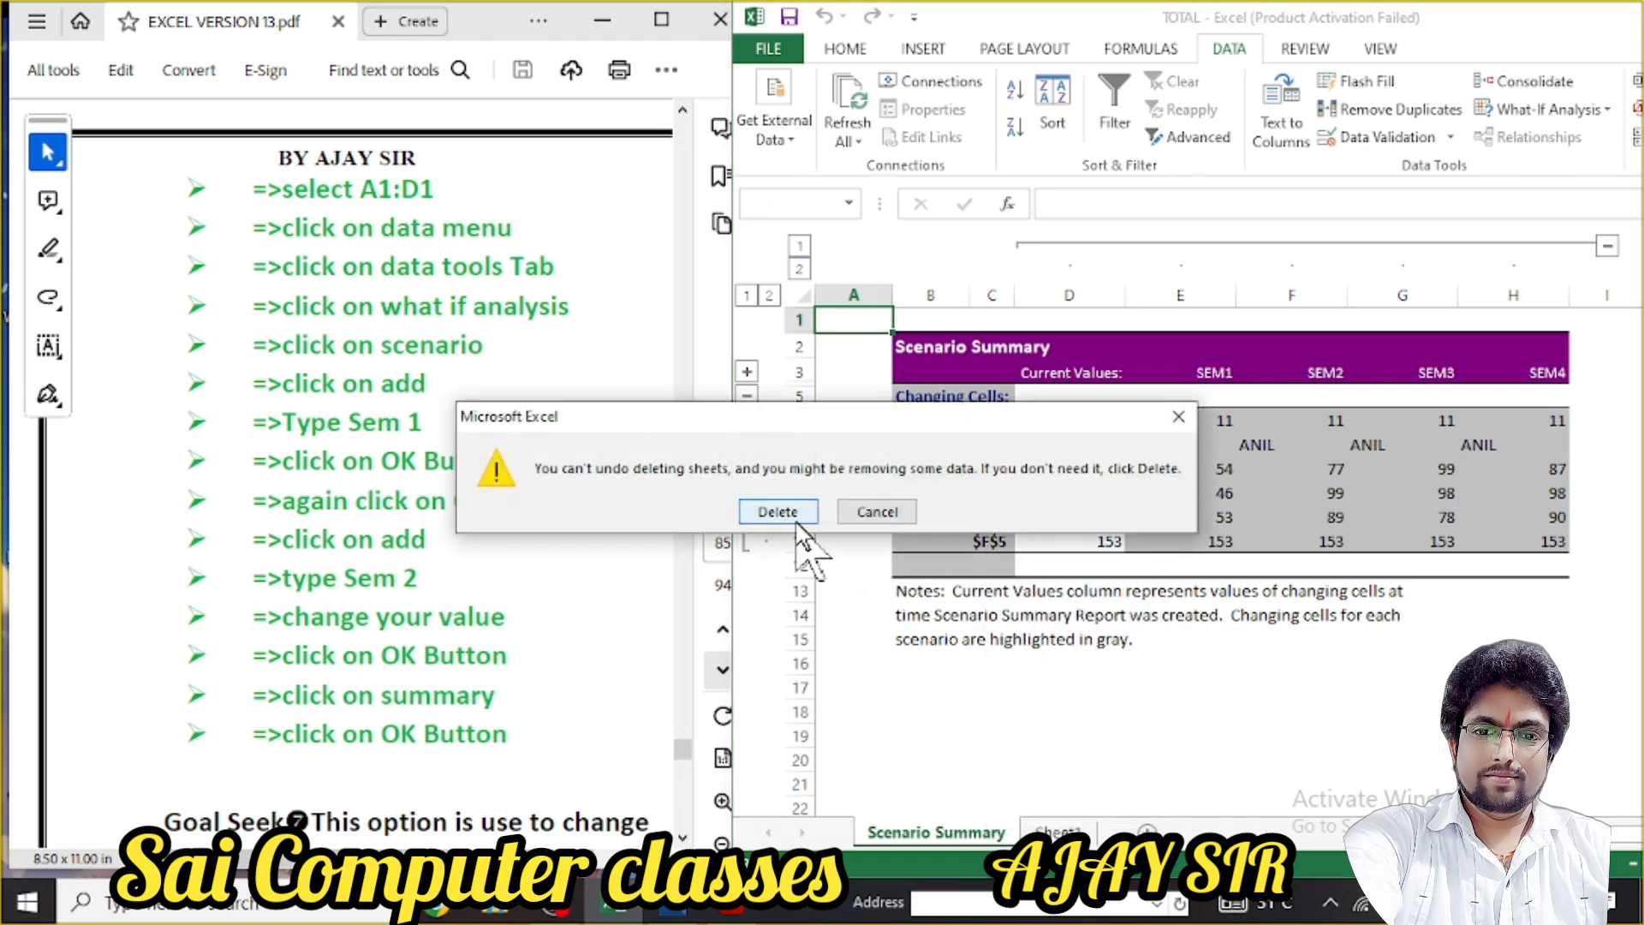
pyautogui.click(781, 513)
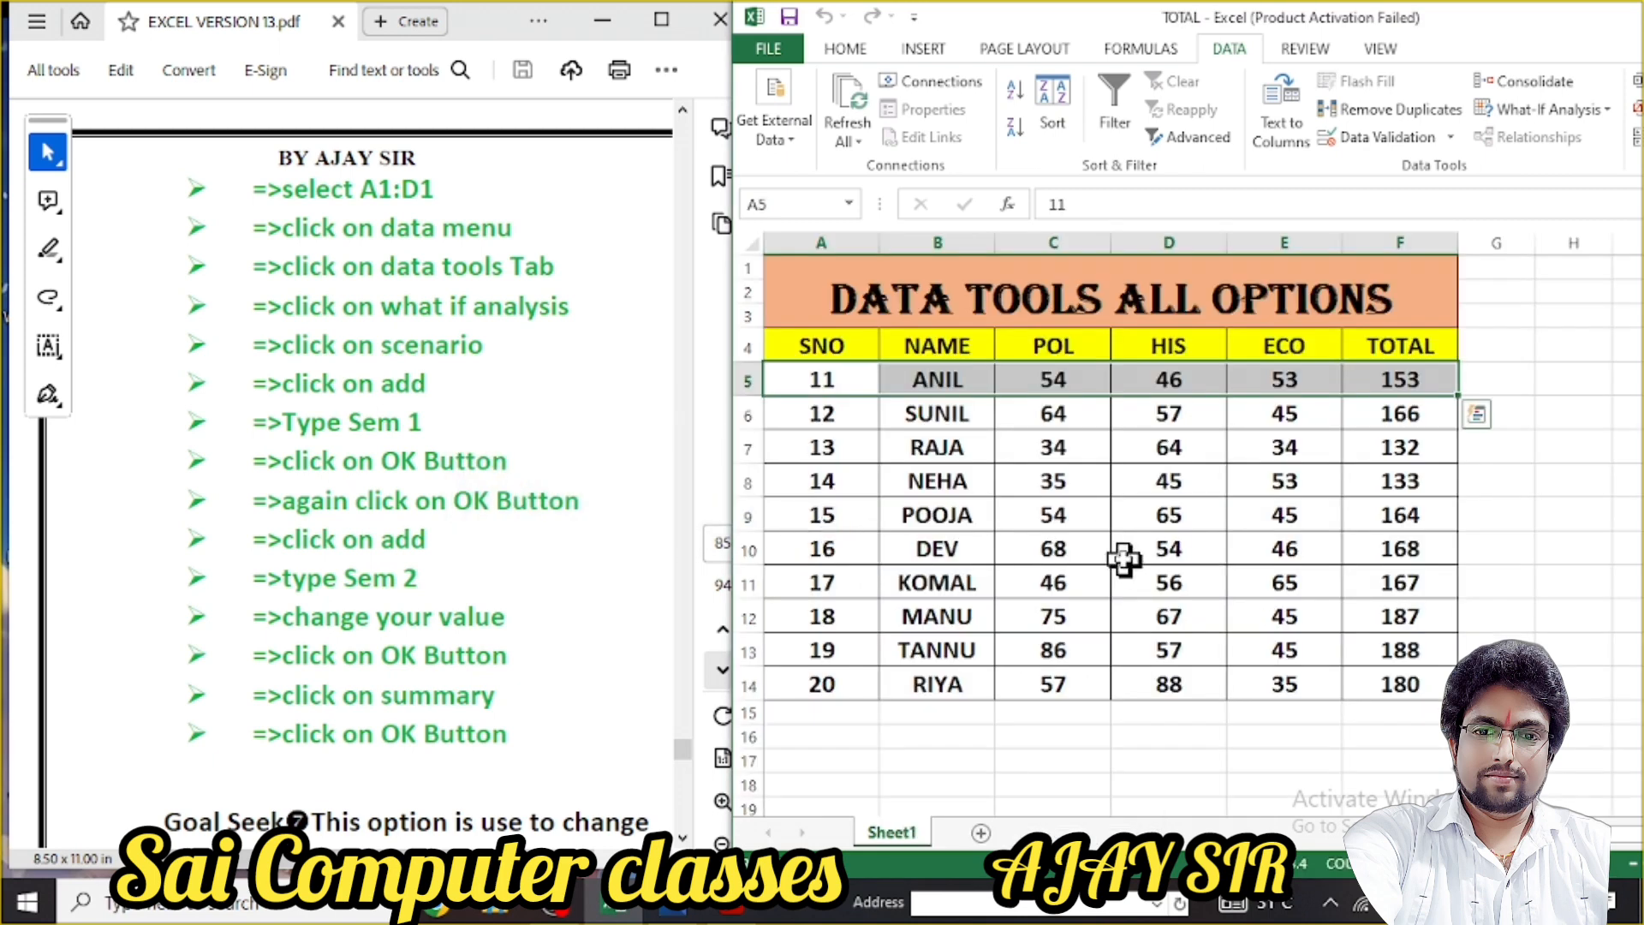
# Check the What-If Analysis menu, then scroll the notes PDF down to the Goal Seek steps
pyautogui.click(1602, 110)
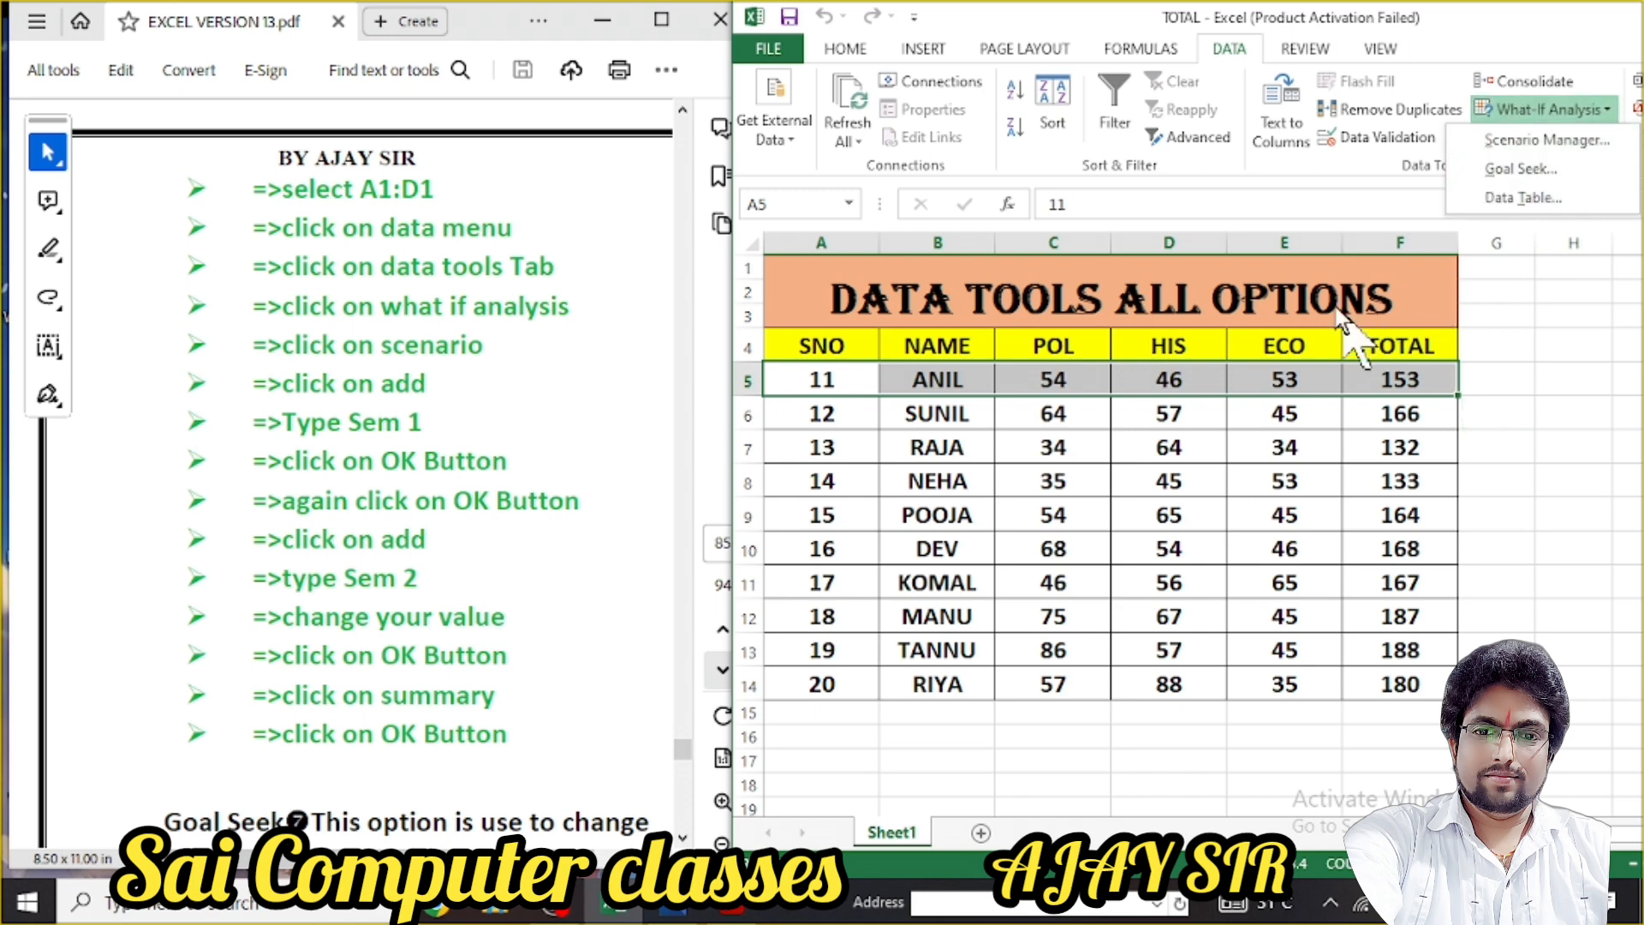
pyautogui.click(1485, 294)
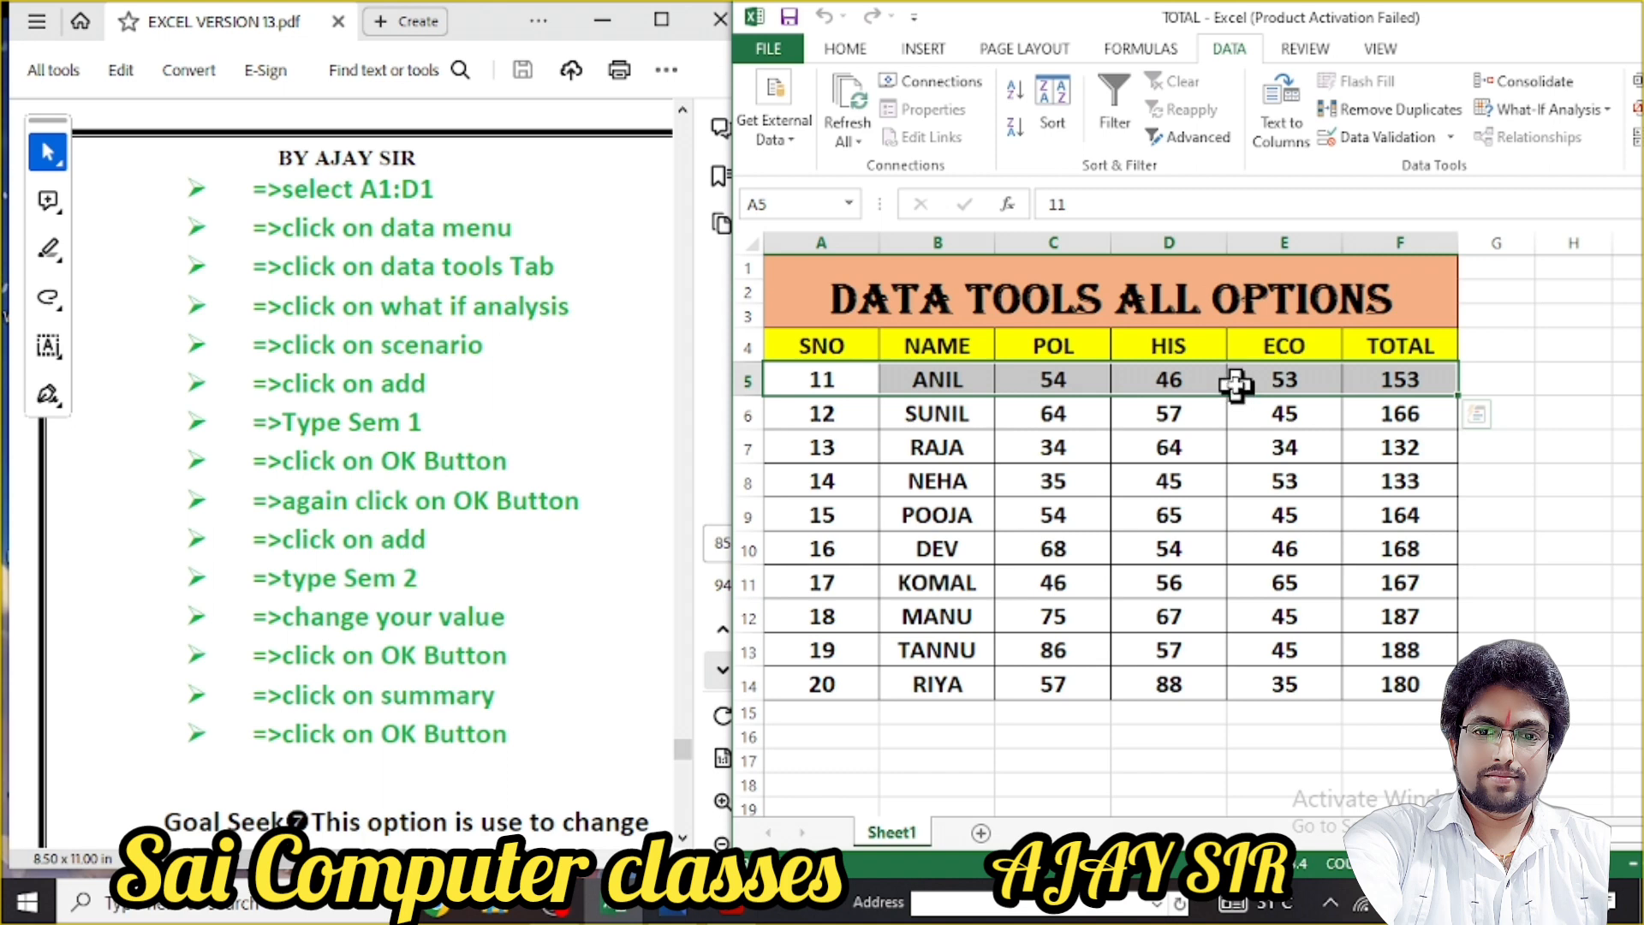
pyautogui.click(641, 290)
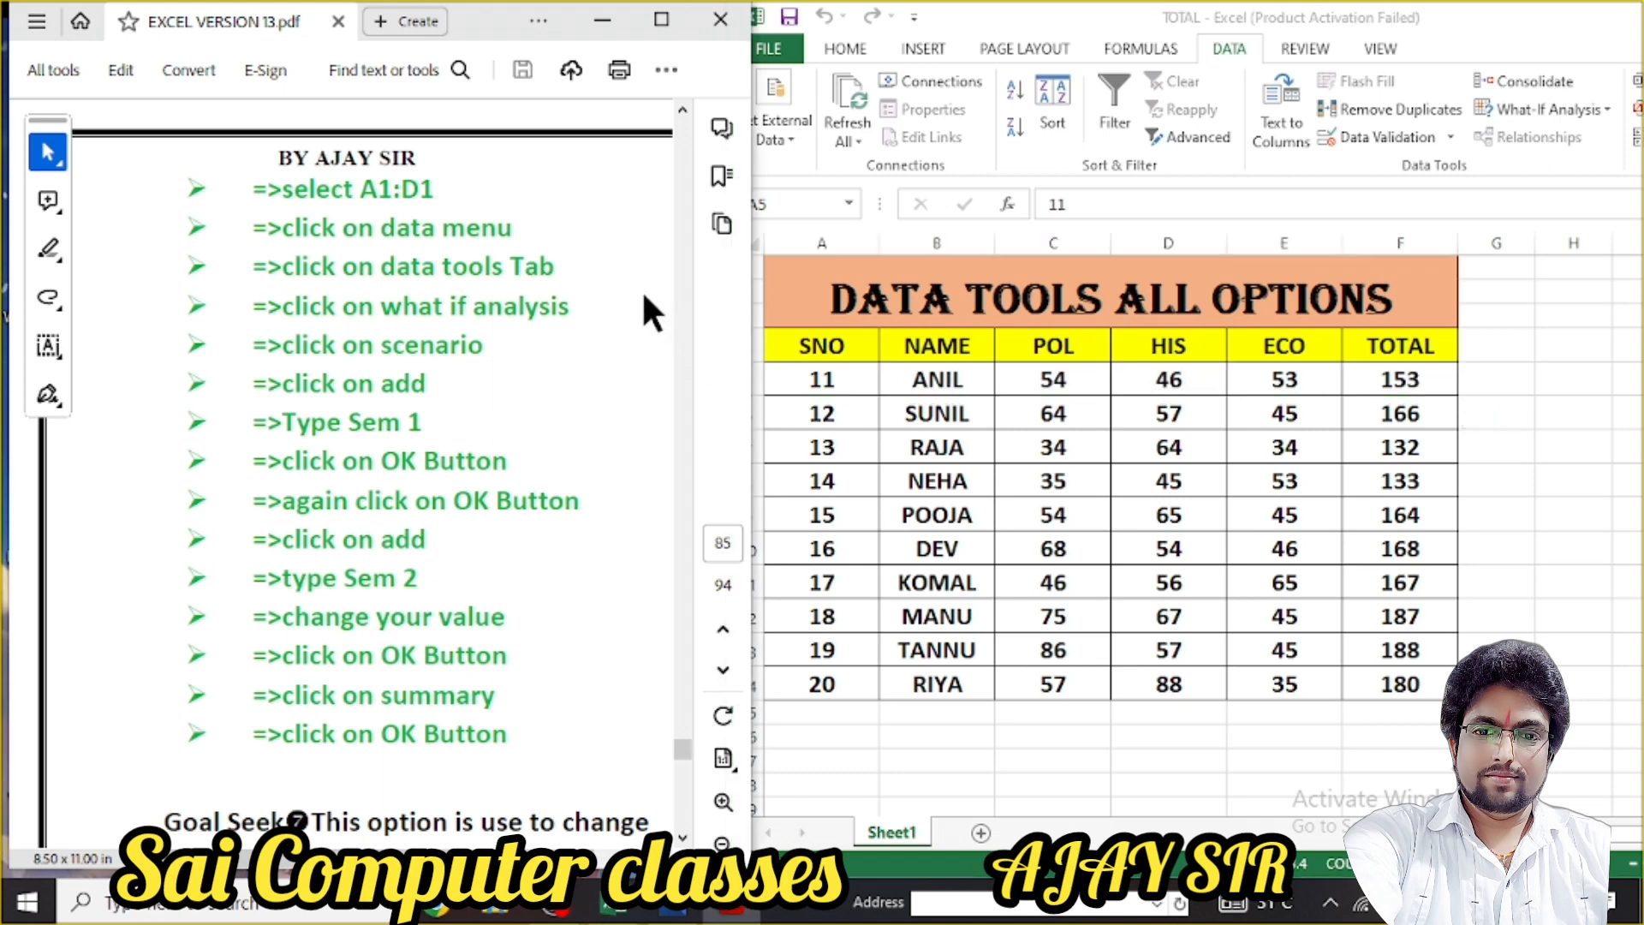
pyautogui.click(1576, 115)
pyautogui.click(1549, 110)
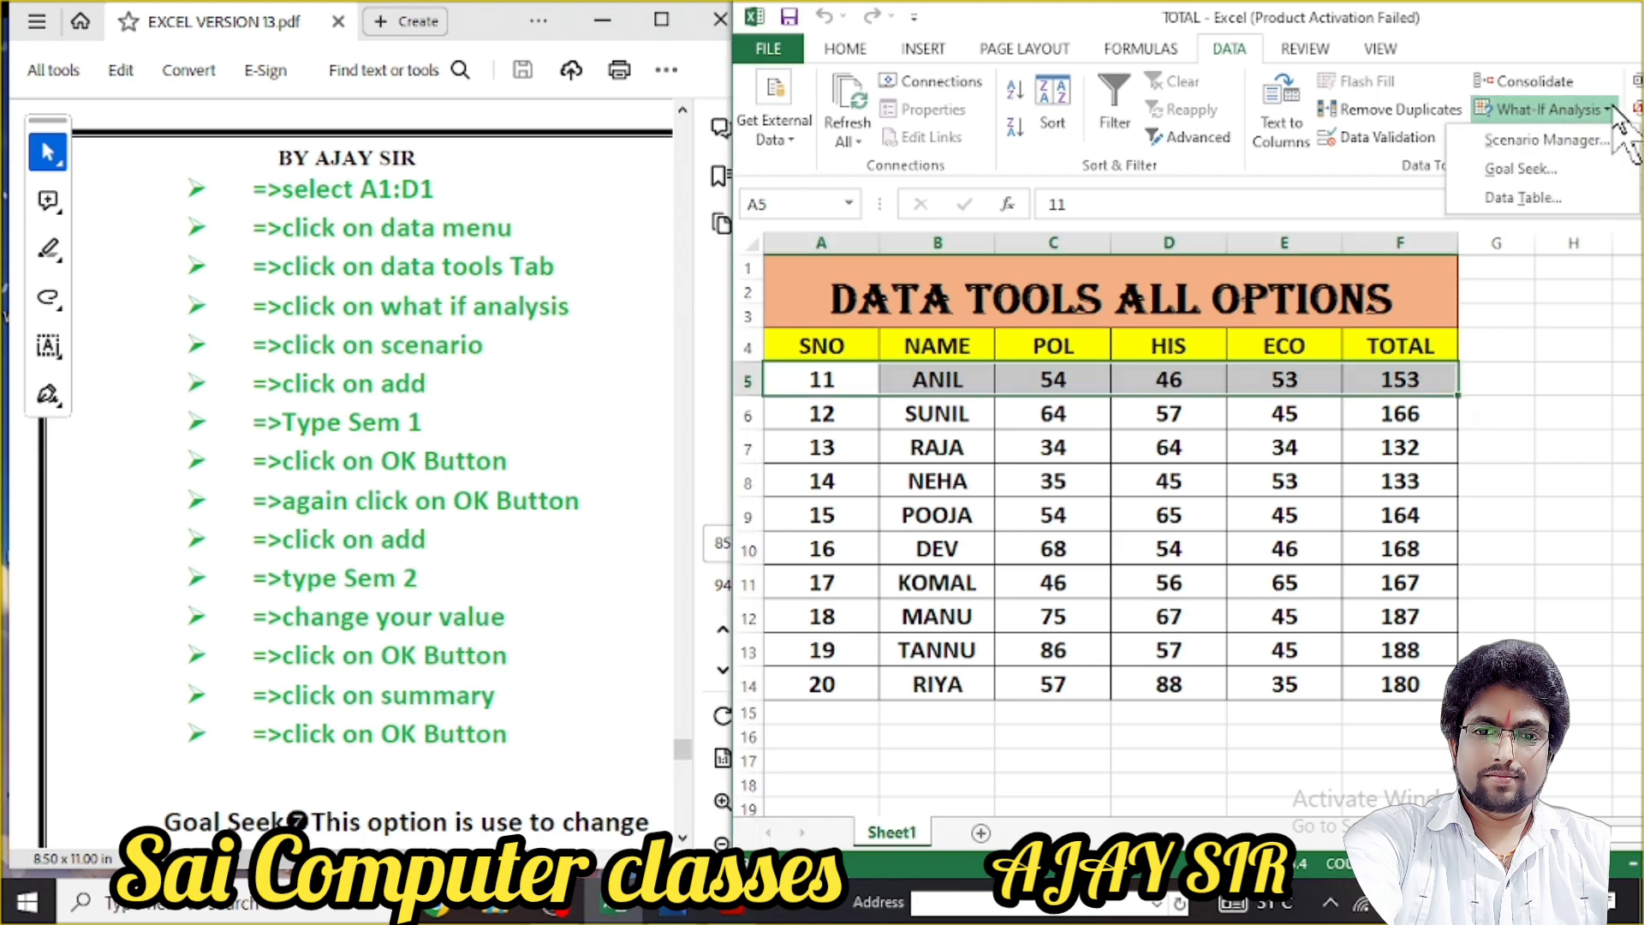
pyautogui.click(635, 226)
pyautogui.scroll(-8, 642, 244)
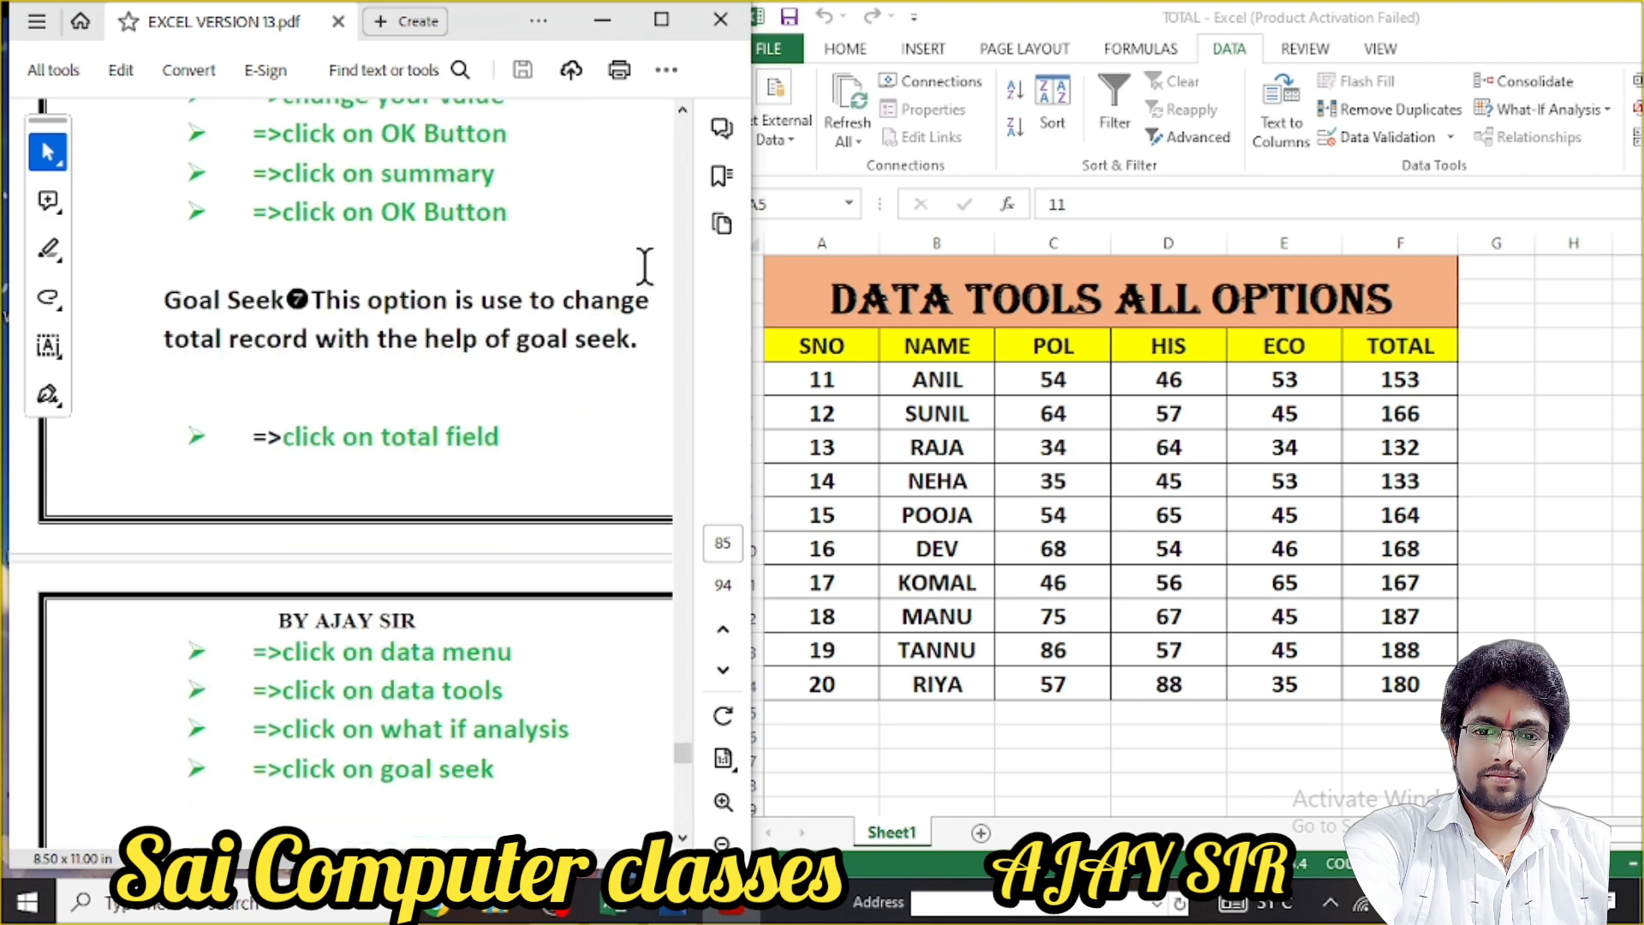
pyautogui.scroll(-2, 644, 266)
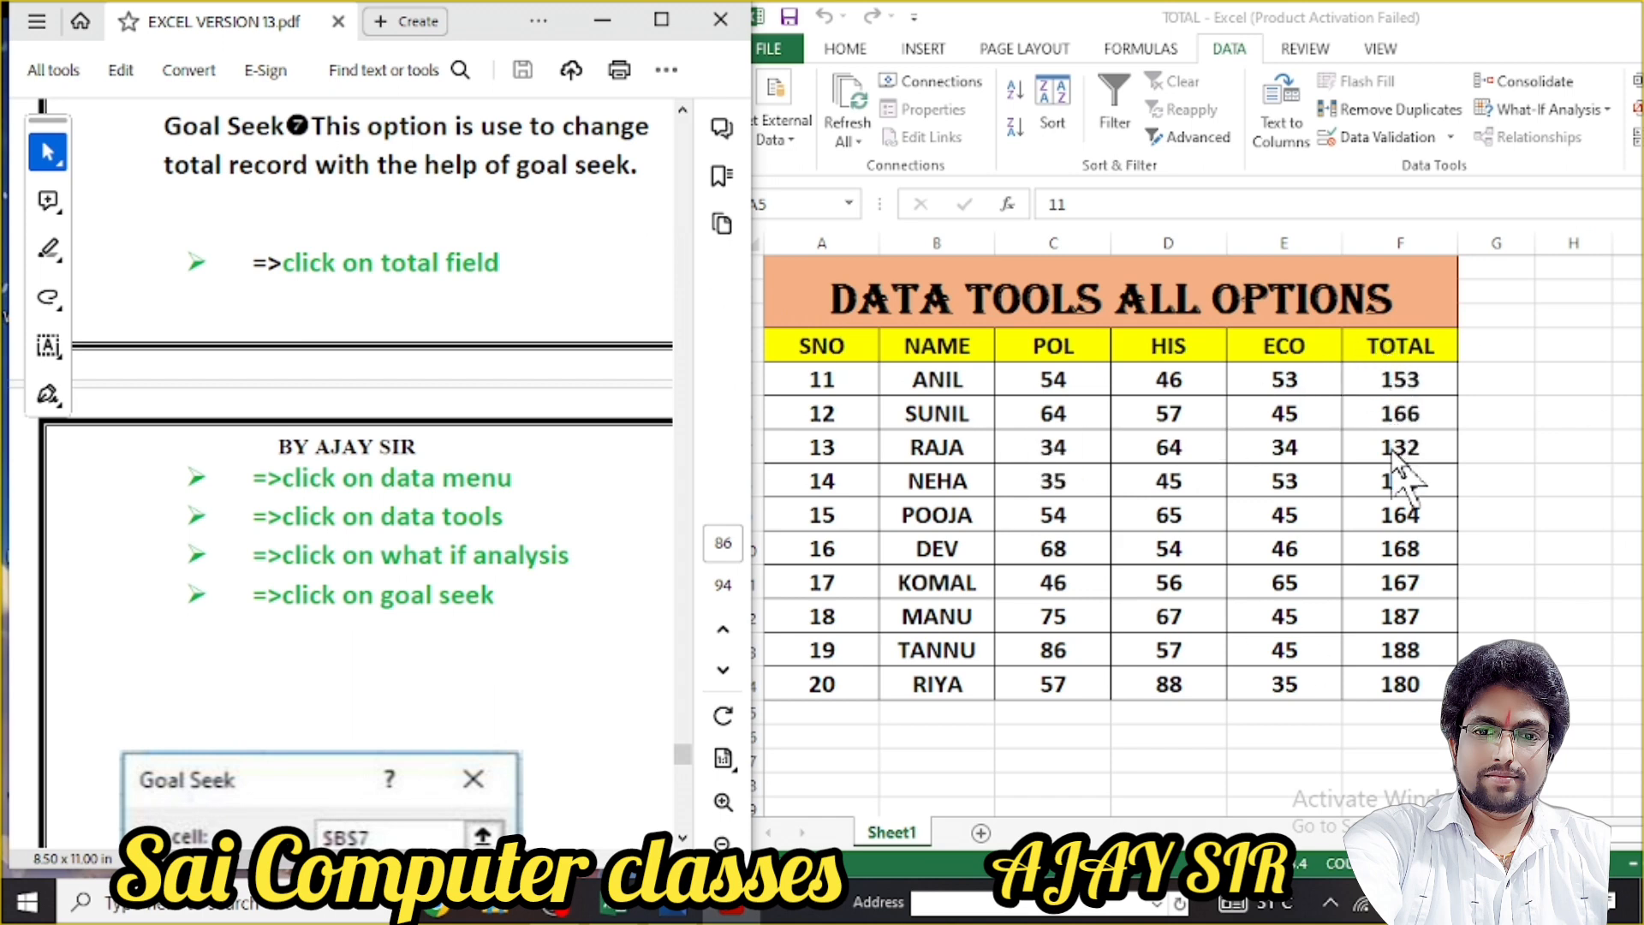
pyautogui.click(1451, 26)
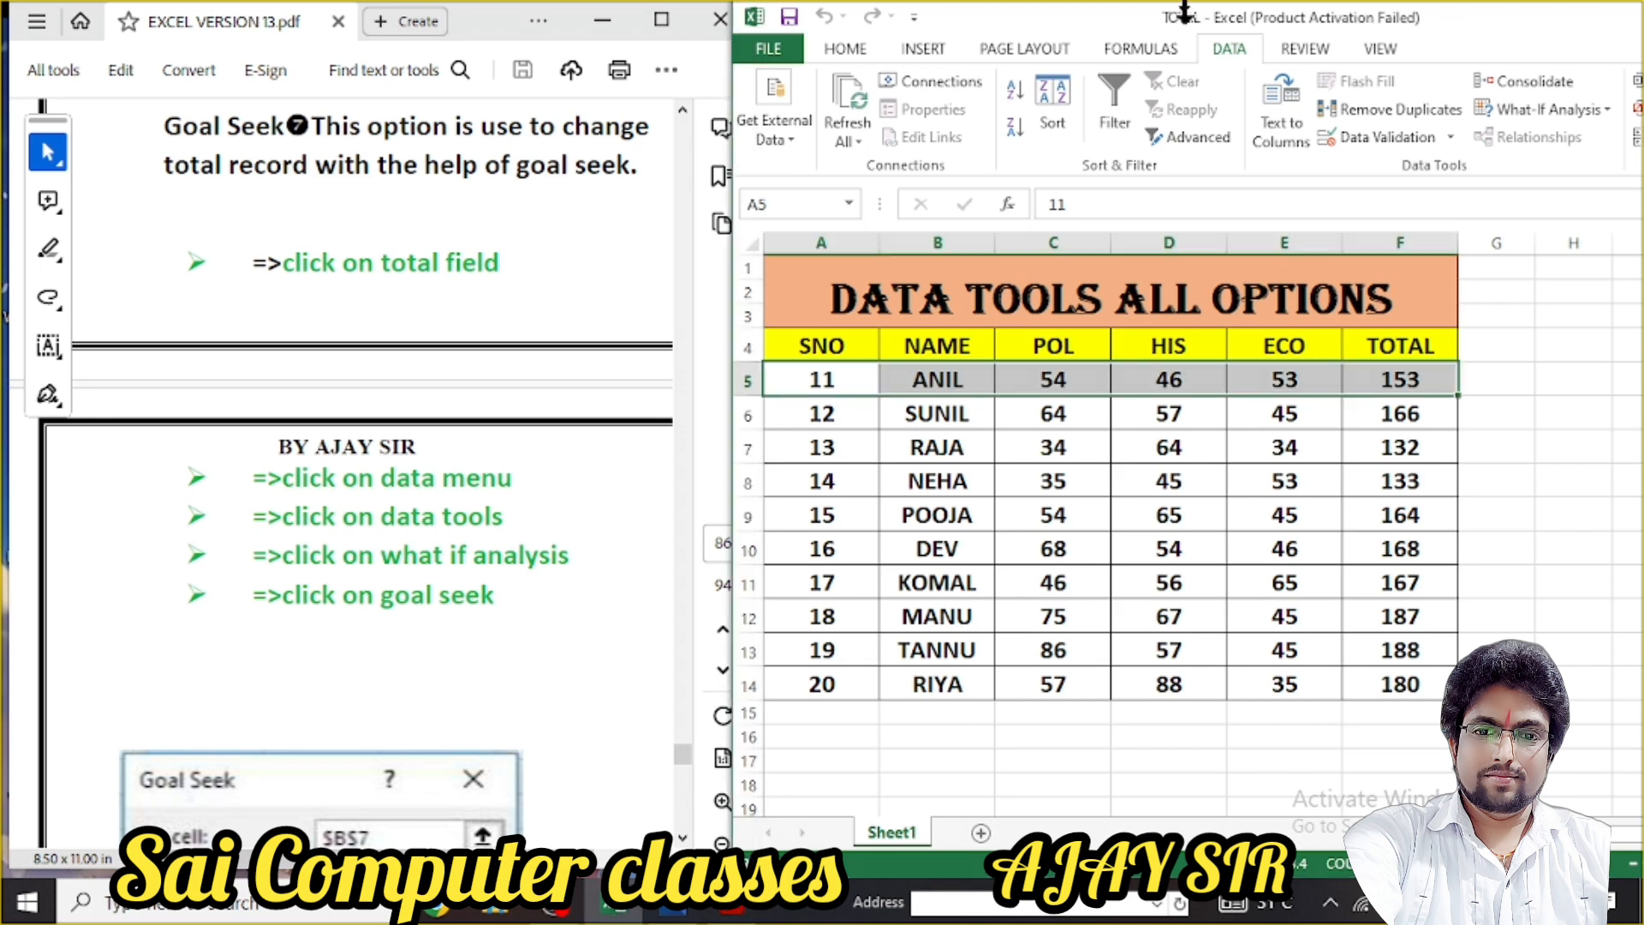
pyautogui.click(1406, 385)
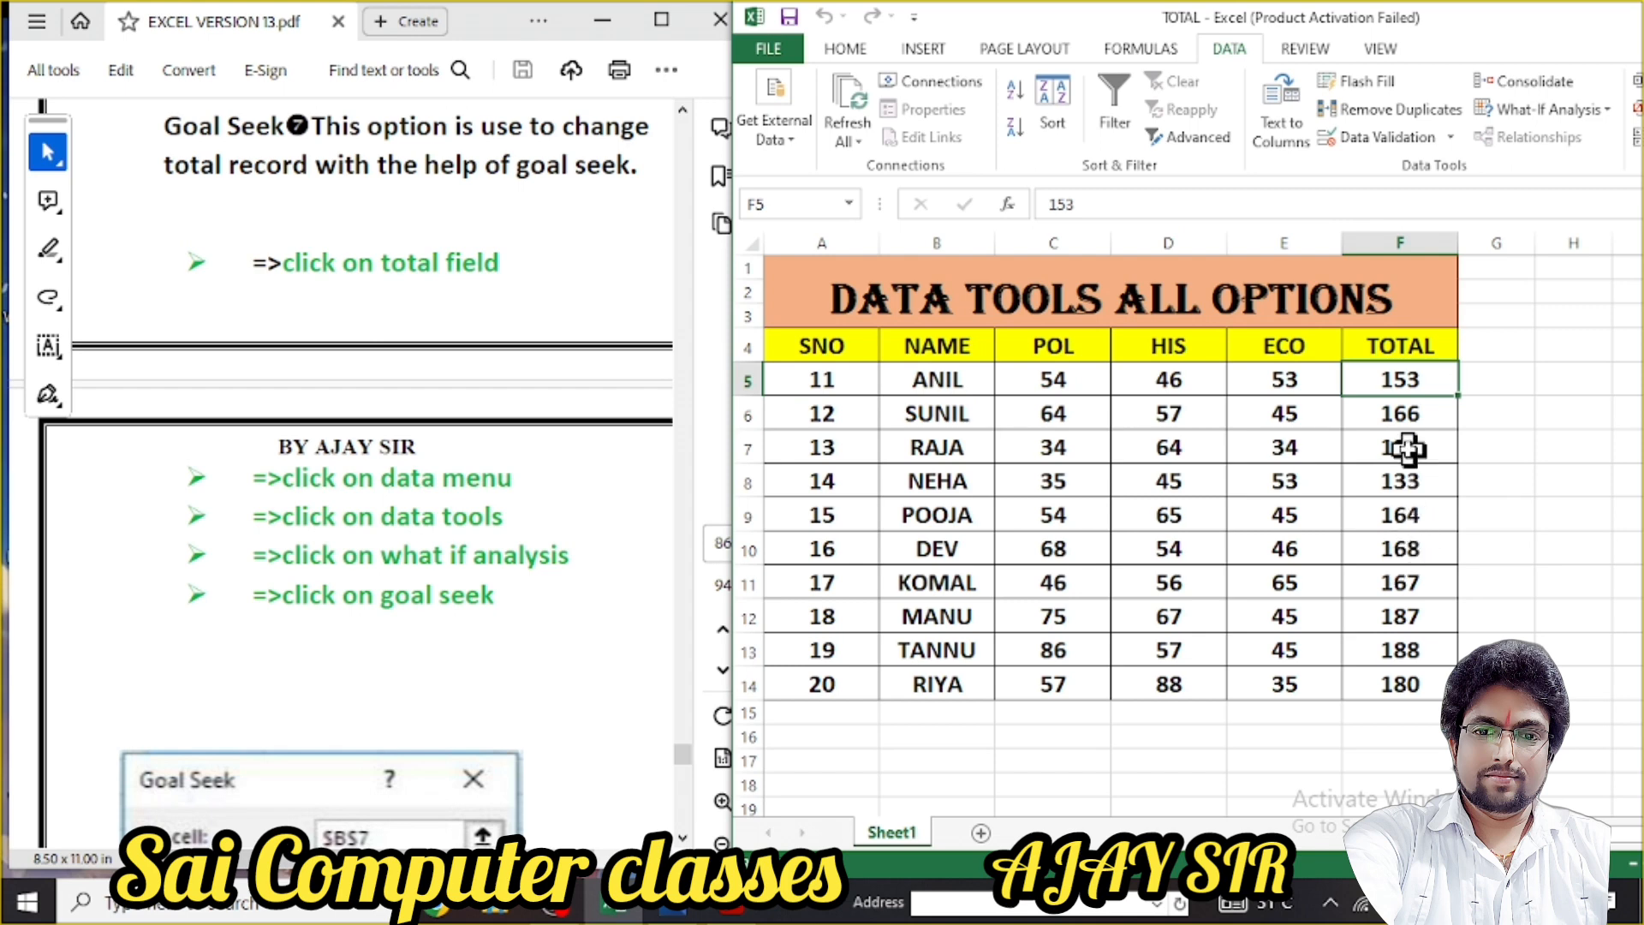
pyautogui.click(1396, 511)
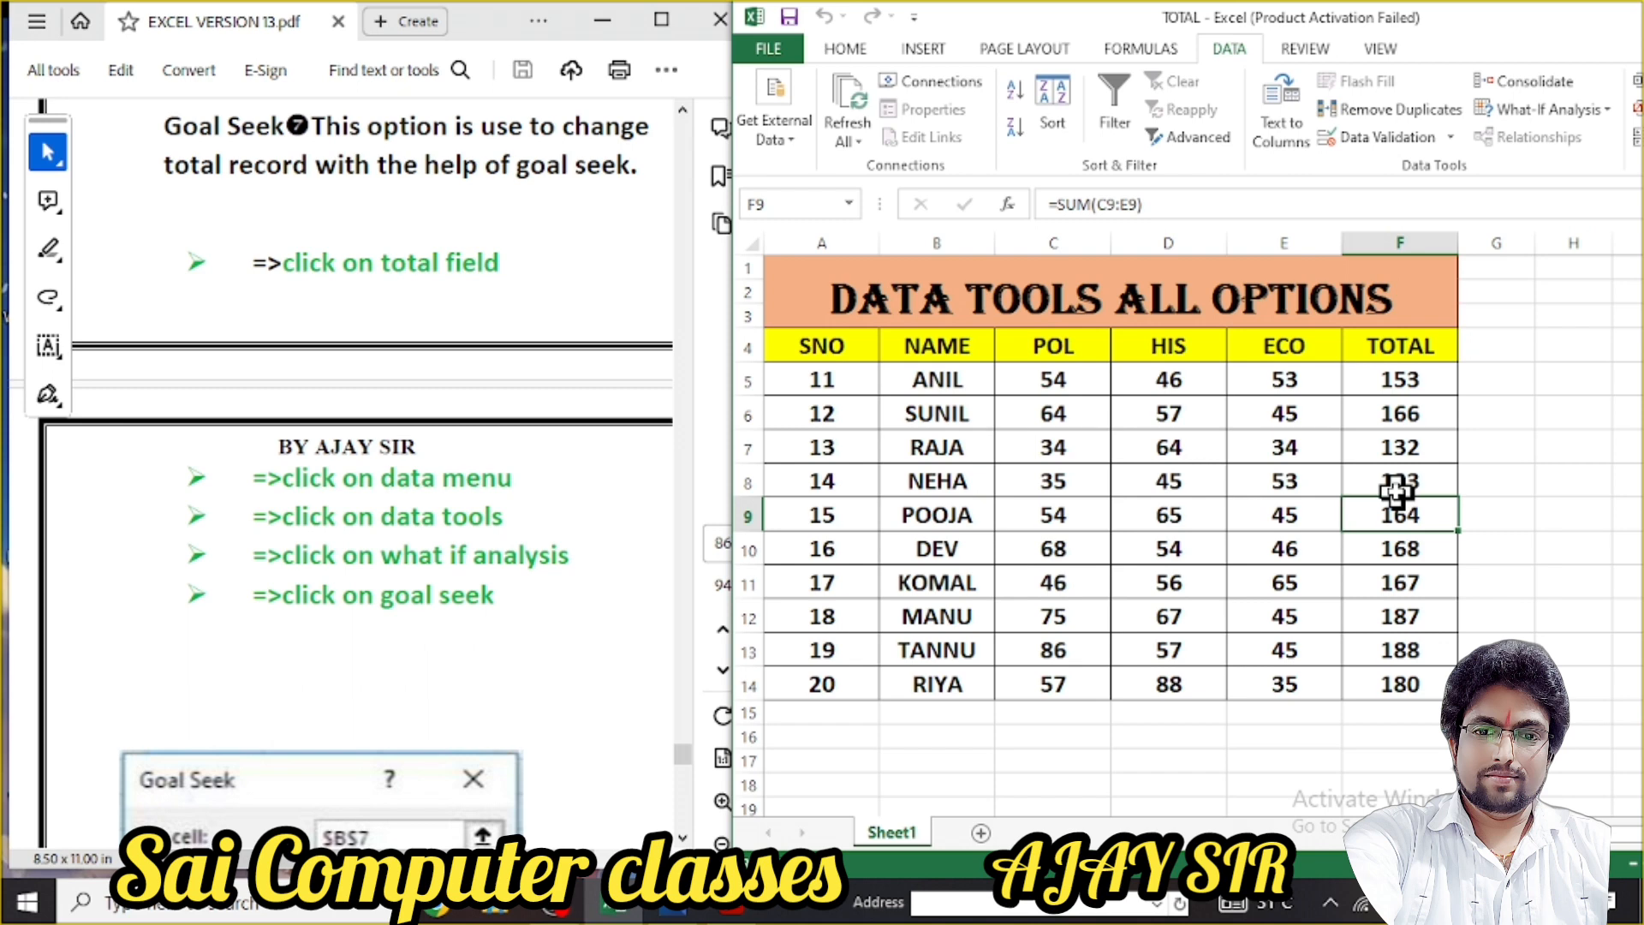
pyautogui.click(1410, 384)
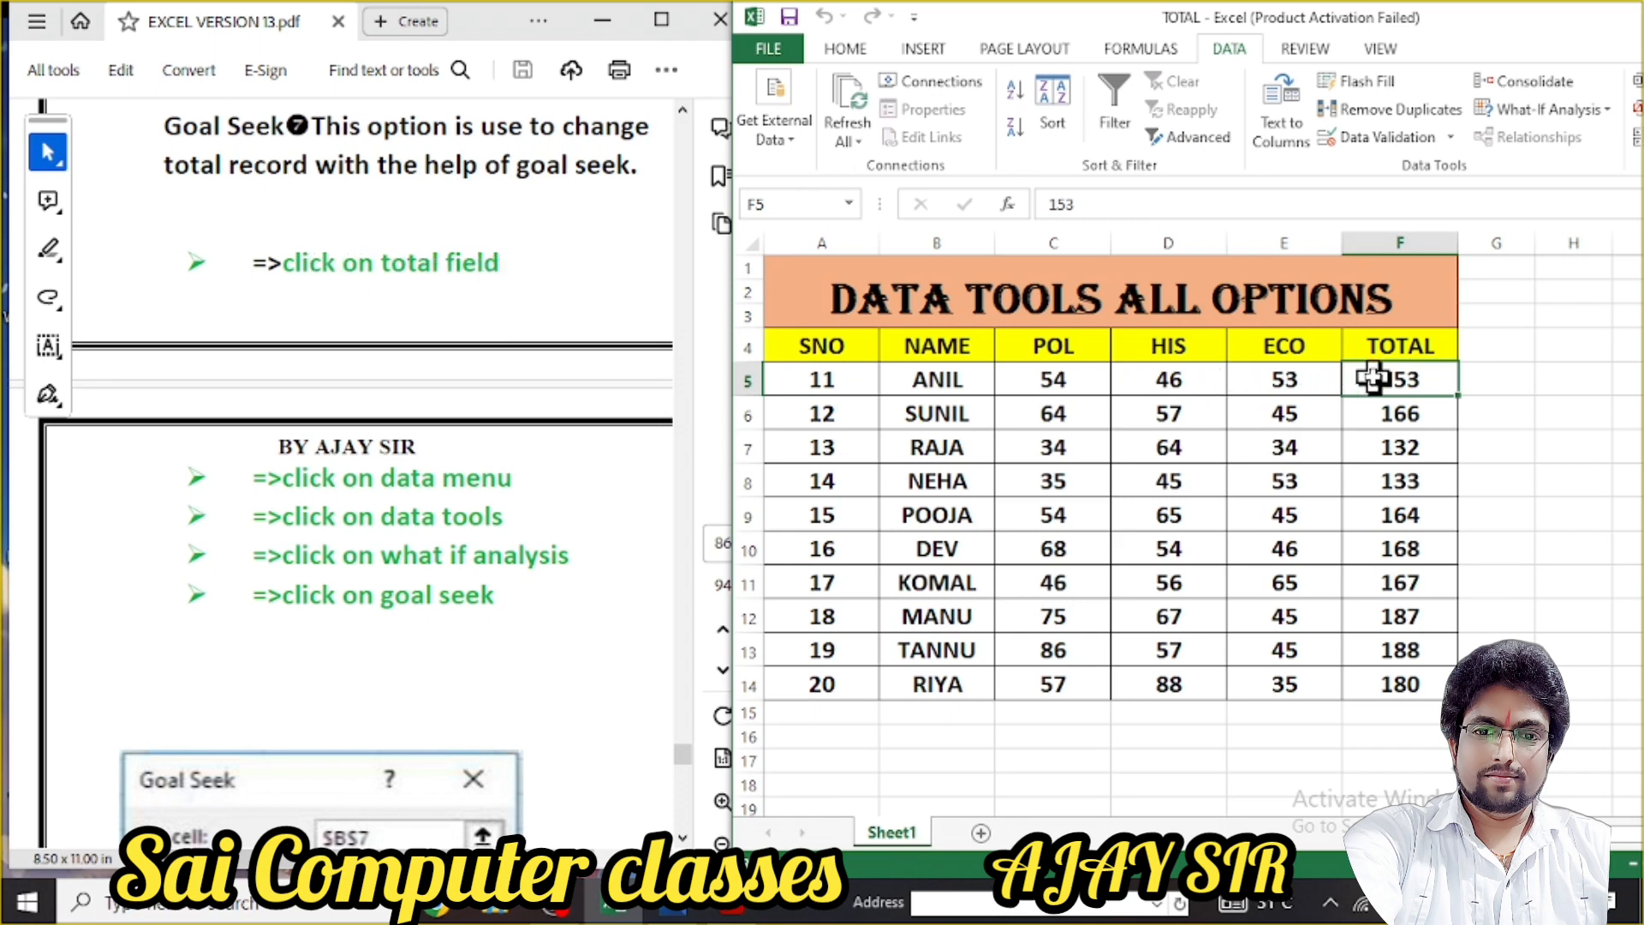
pyautogui.click(1380, 420)
pyautogui.click(1389, 382)
pyautogui.click(1606, 112)
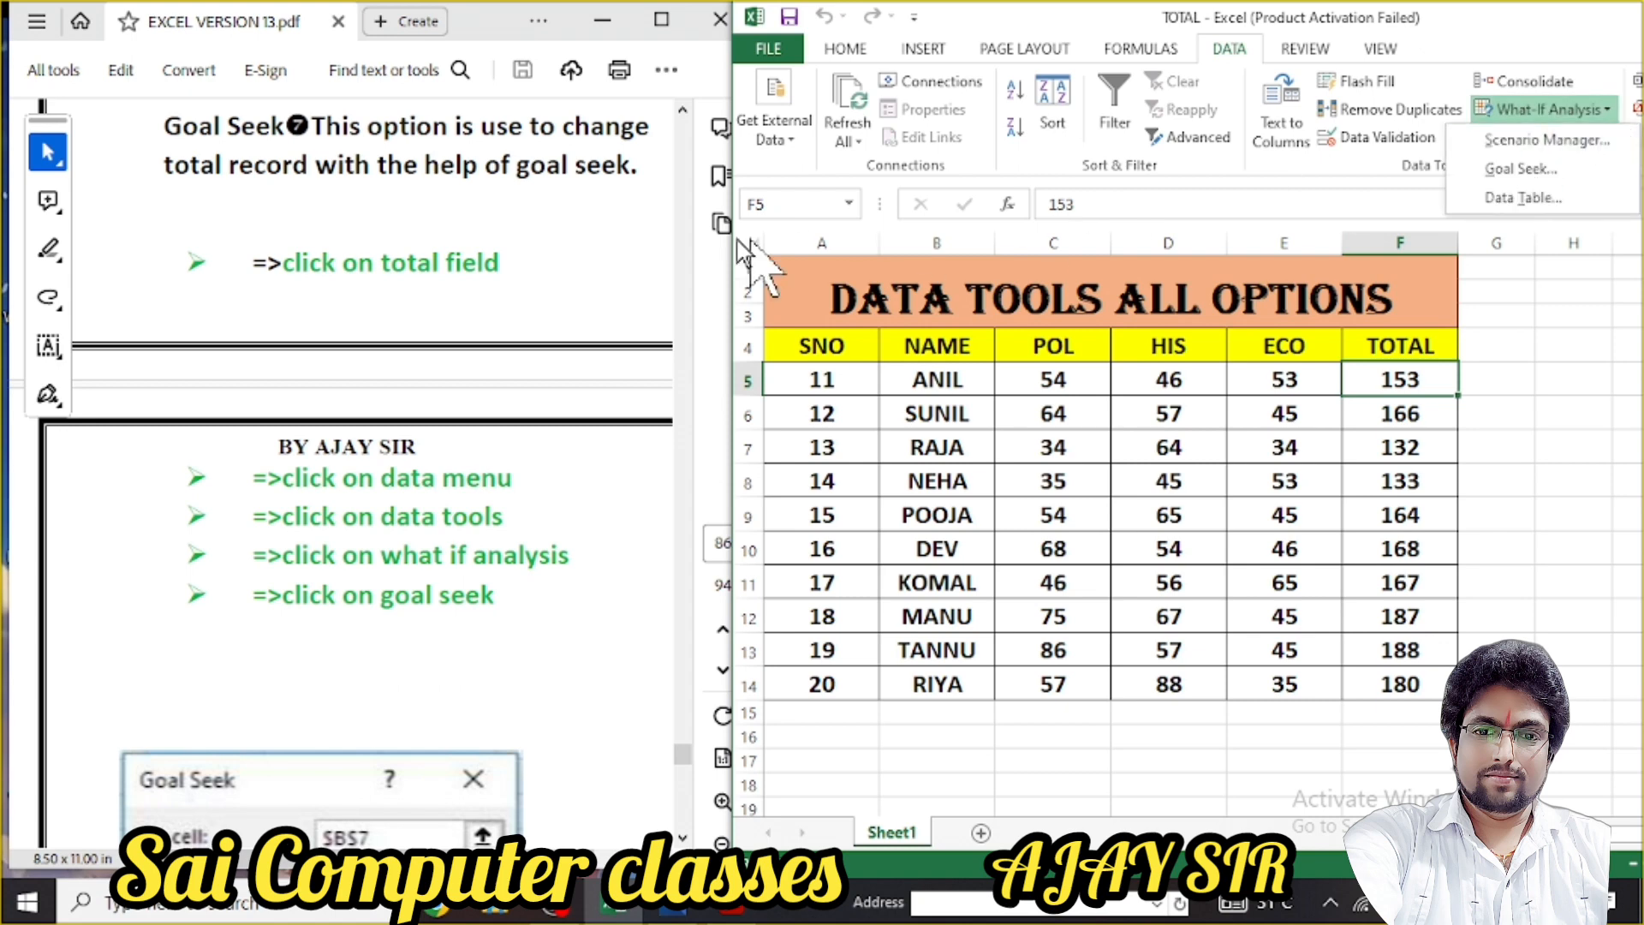
pyautogui.click(584, 304)
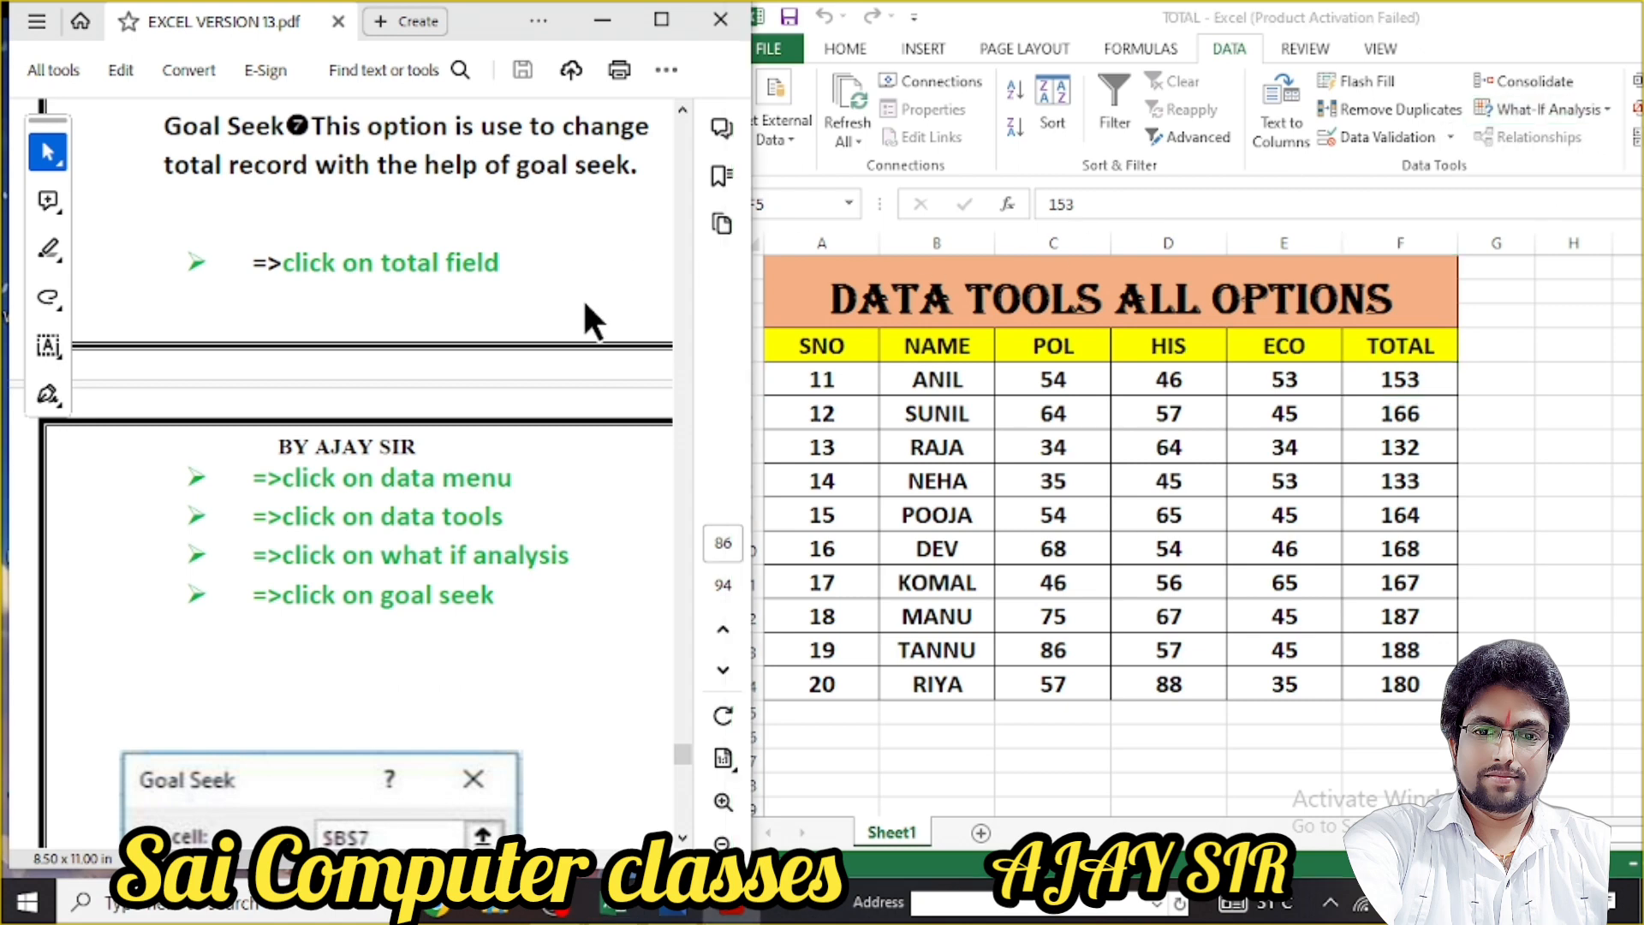
pyautogui.scroll(-5, 590, 321)
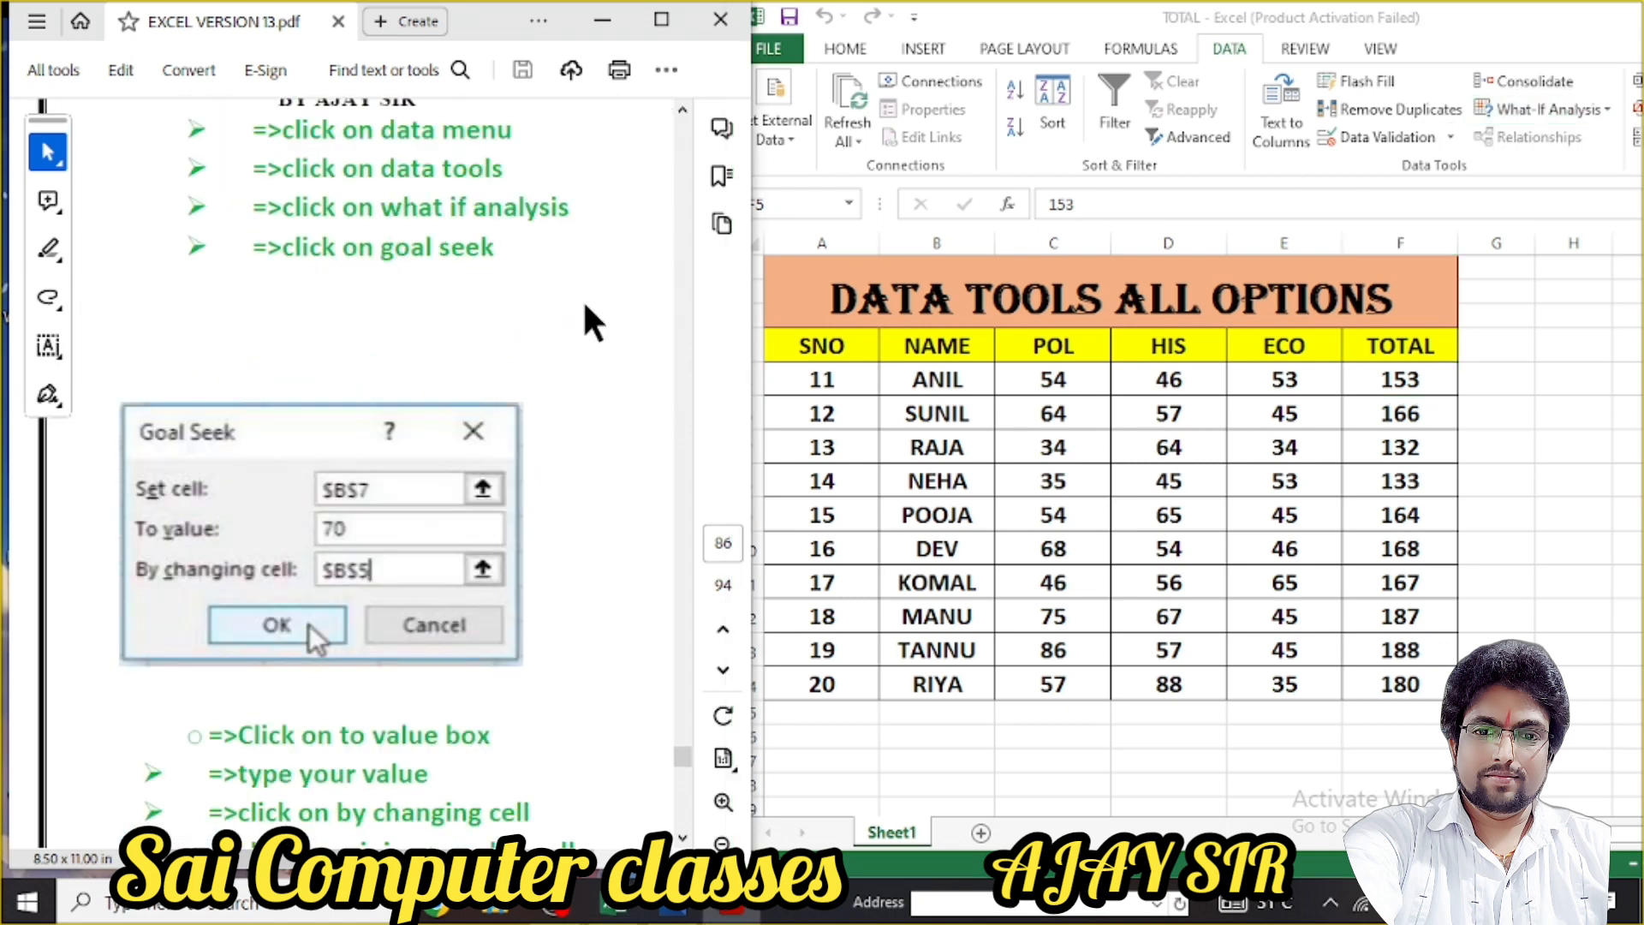
pyautogui.scroll(-2, 585, 306)
pyautogui.scroll(1, 584, 306)
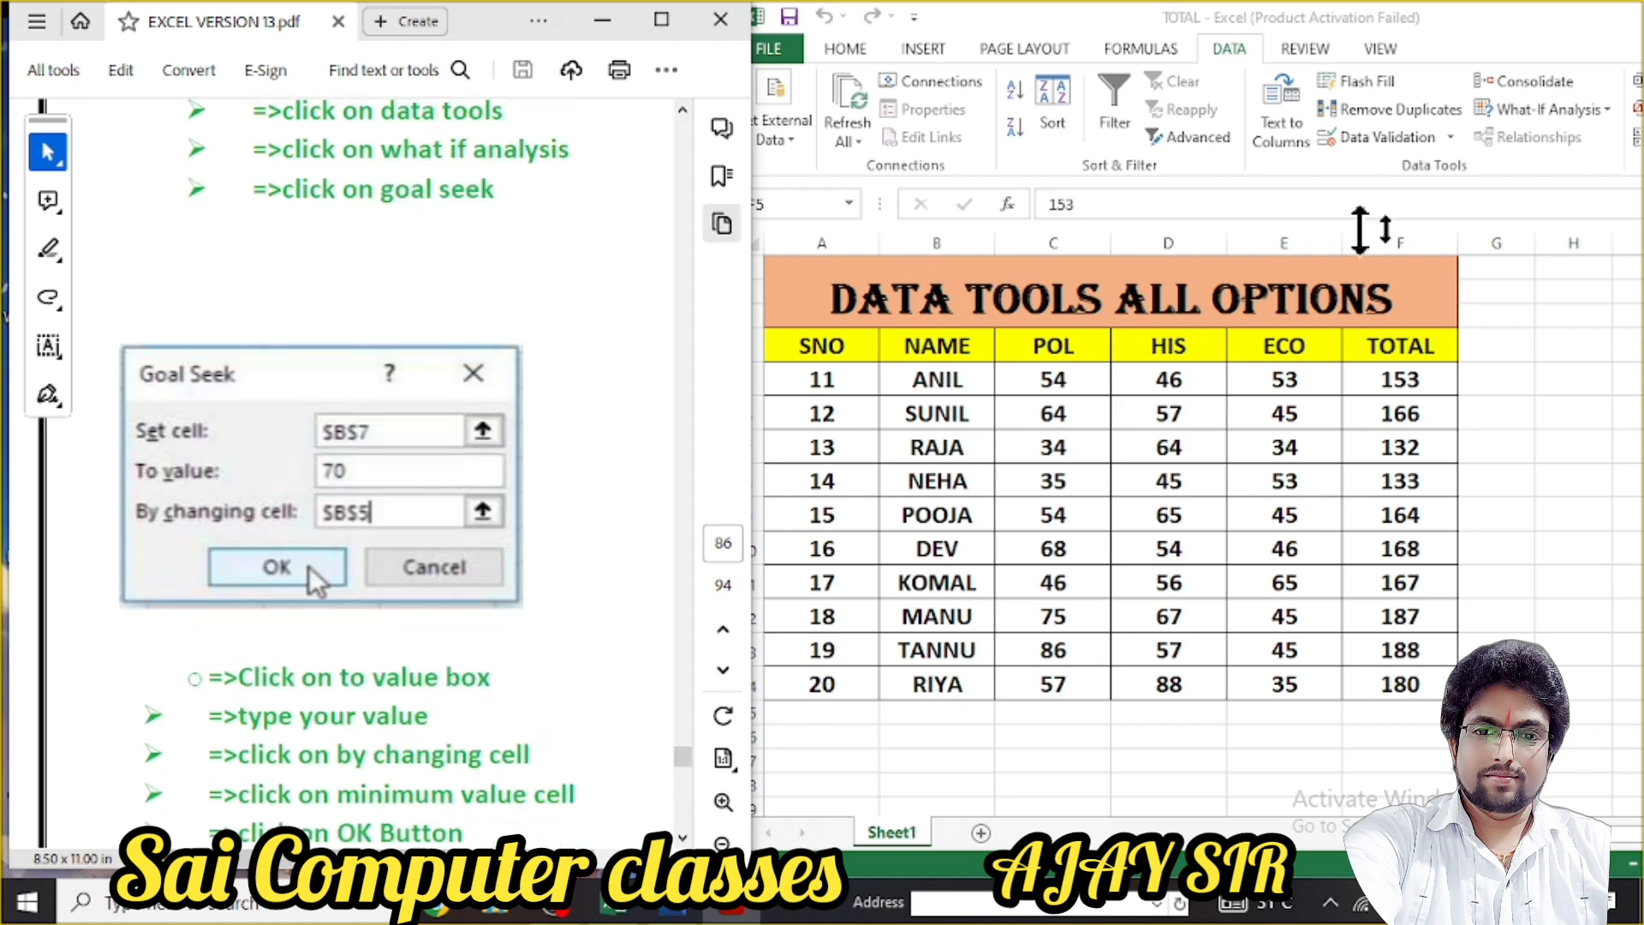
pyautogui.click(1616, 141)
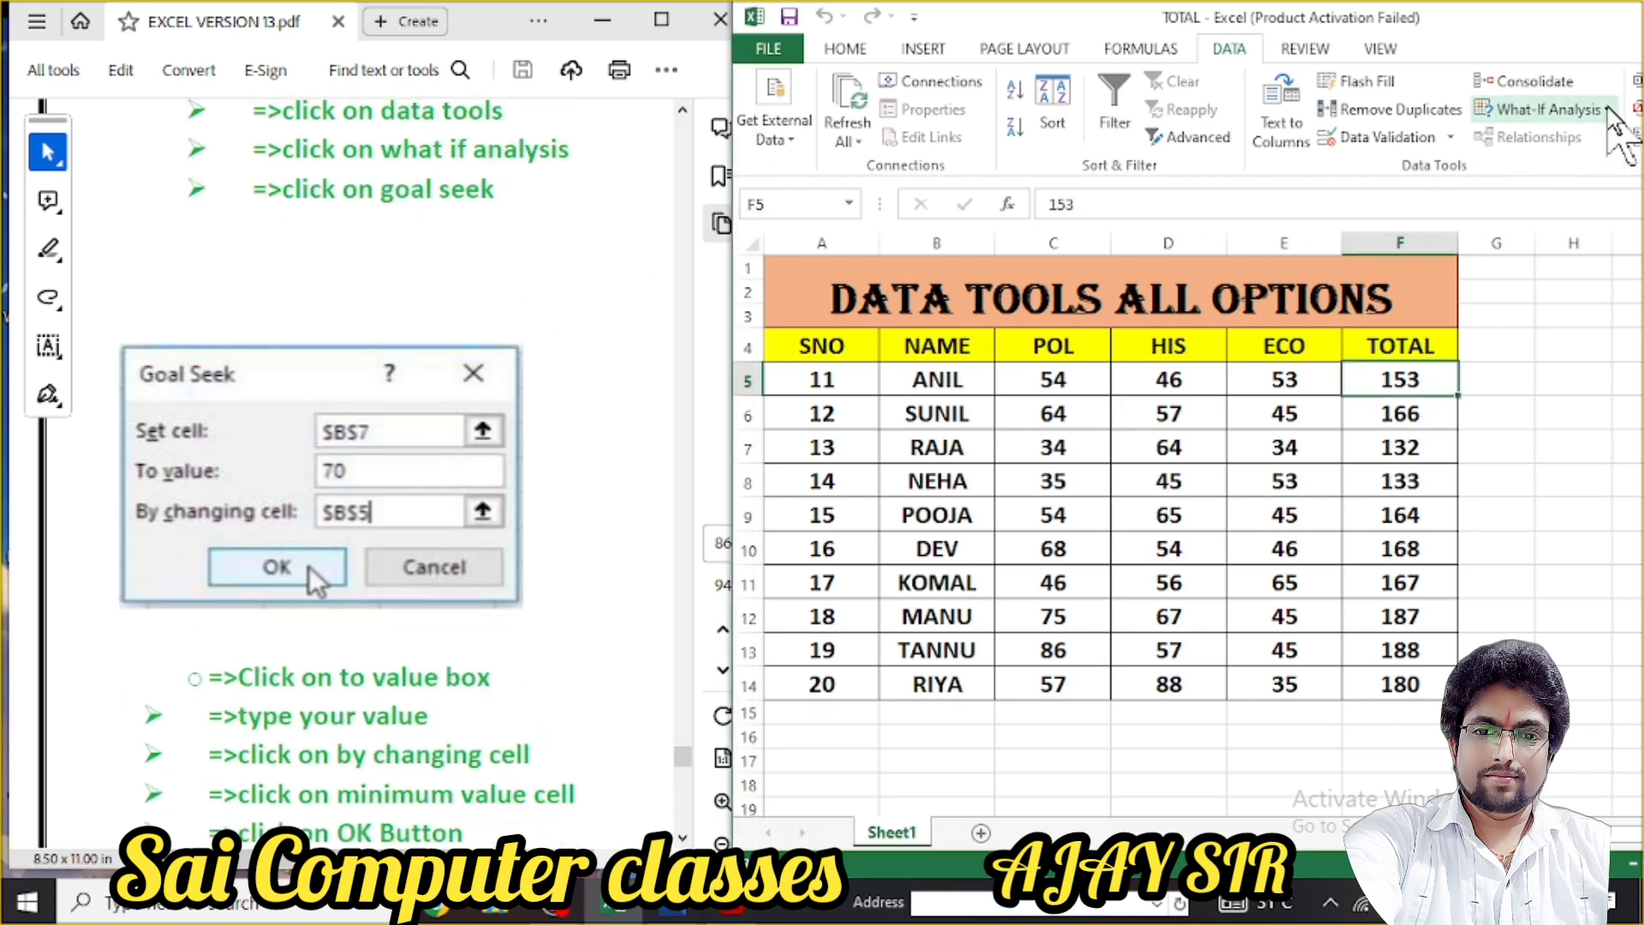
pyautogui.click(1611, 116)
pyautogui.click(1537, 167)
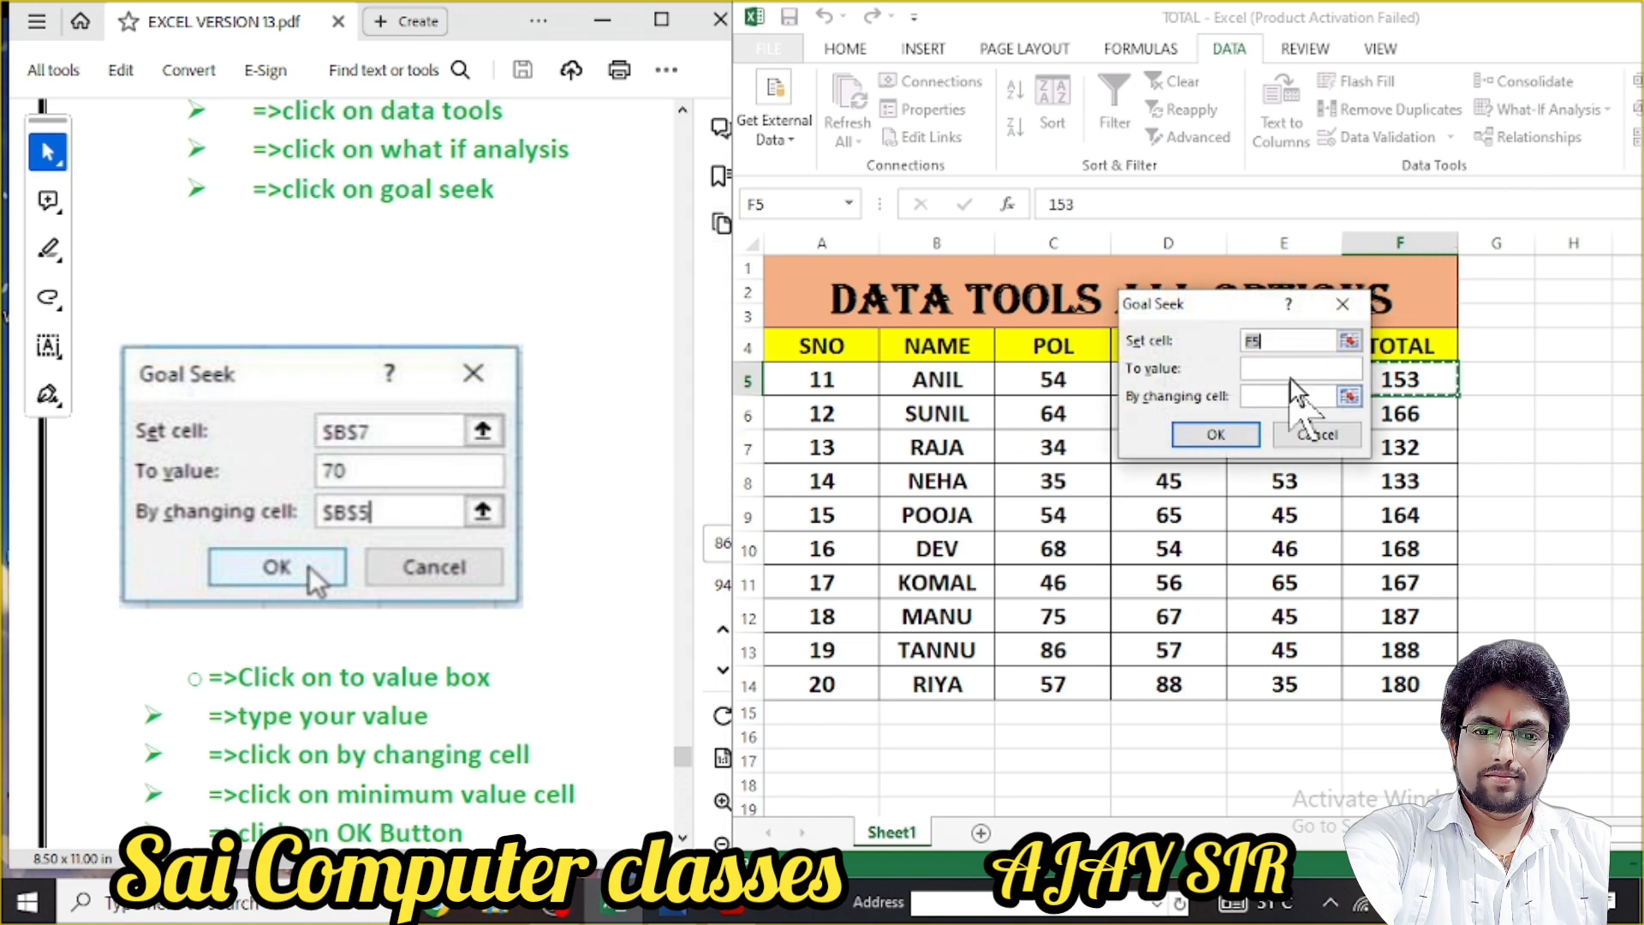
pyautogui.moveTo(1254, 307); pyautogui.dragTo(1442, 573)
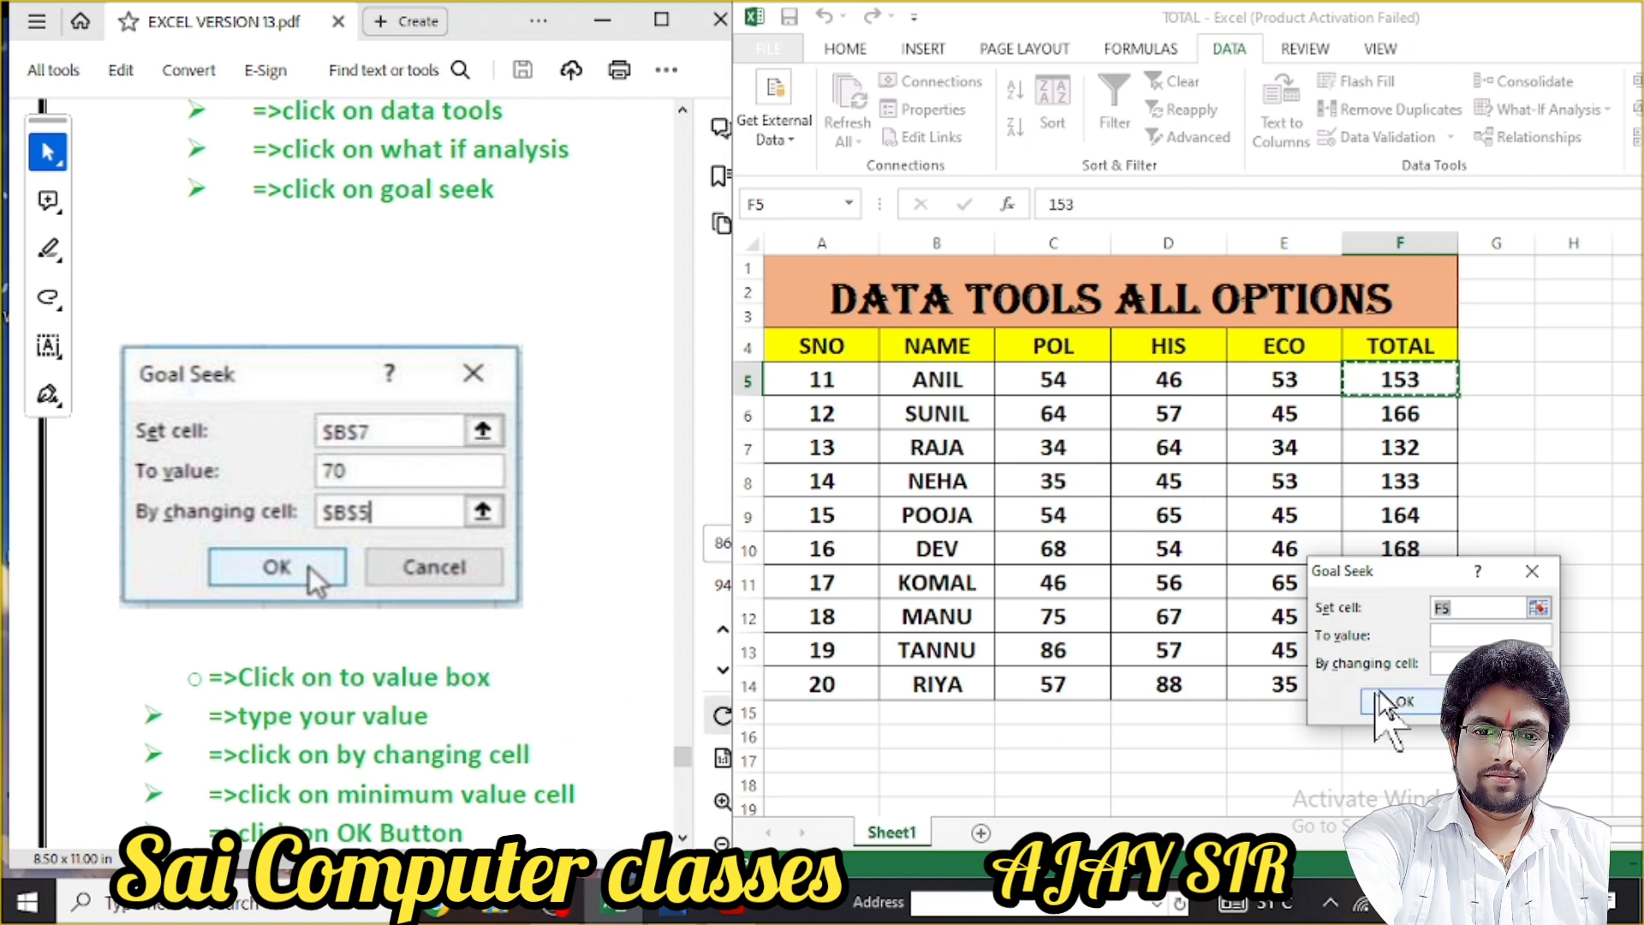
pyautogui.click(1449, 635)
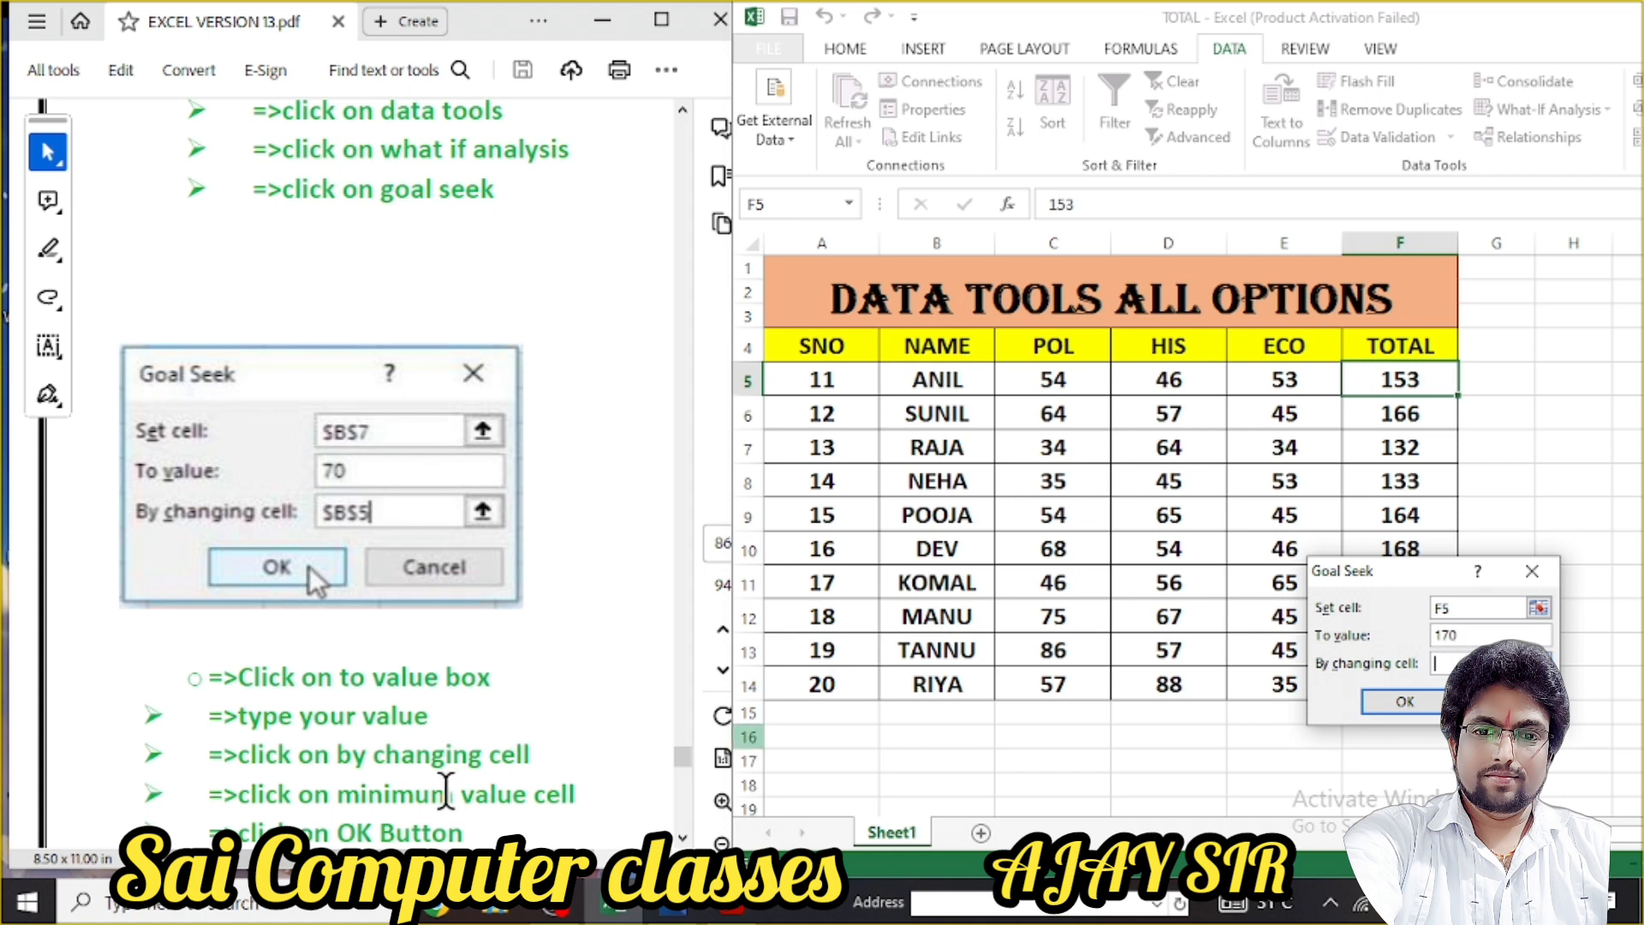
pyautogui.click(1438, 663)
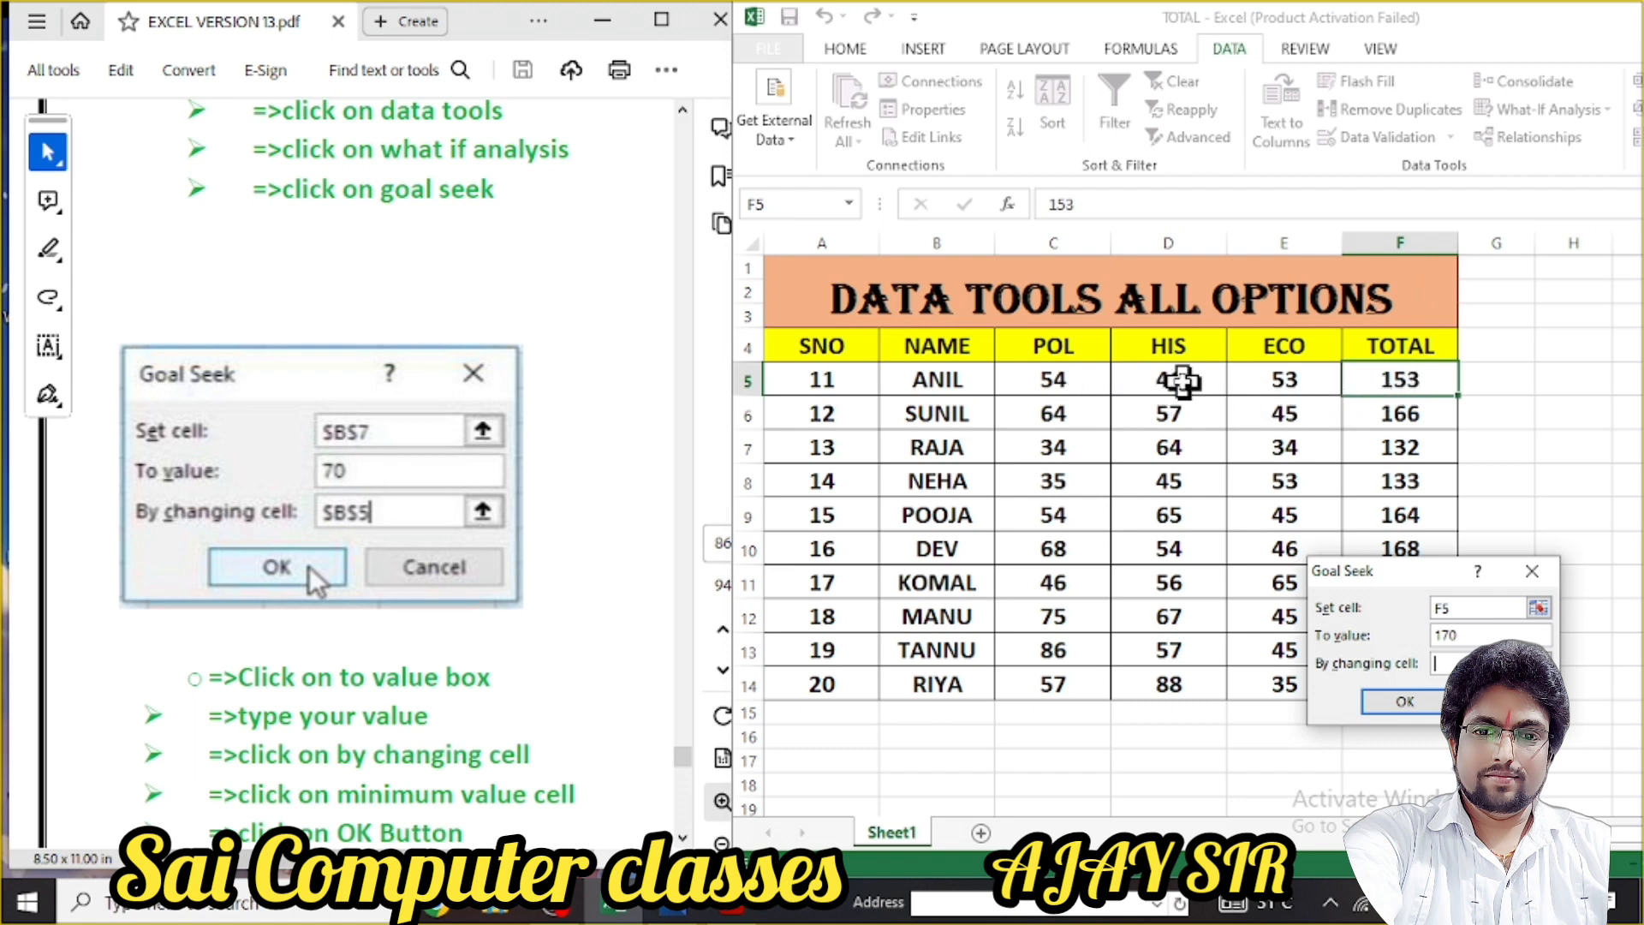
pyautogui.click(1183, 380)
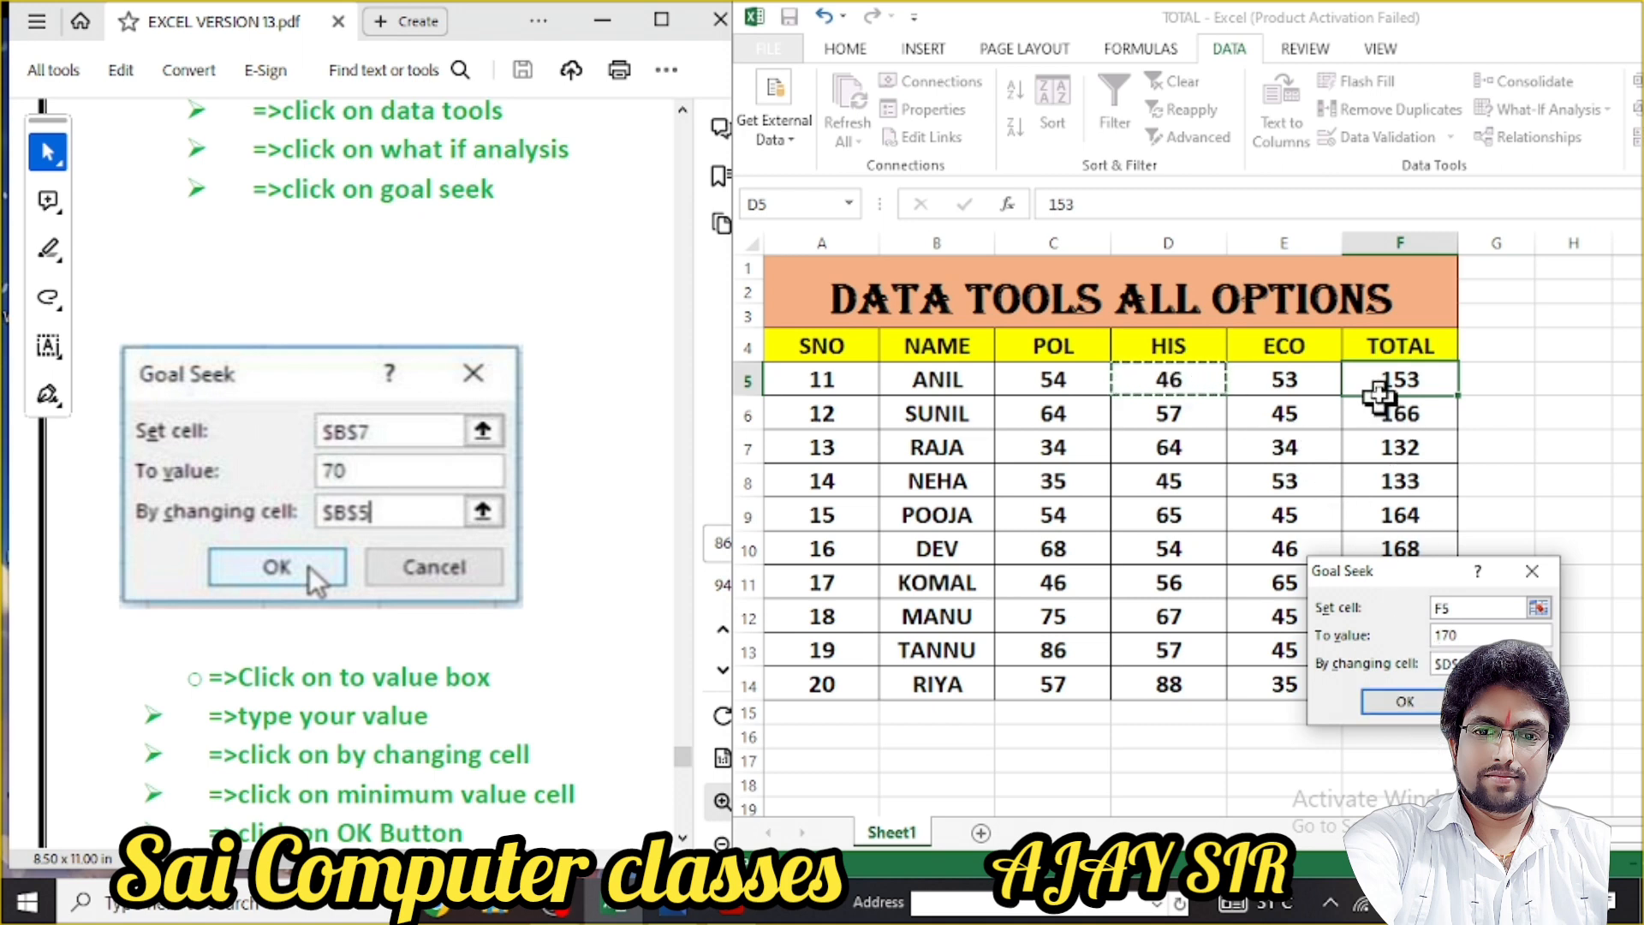
pyautogui.click(1426, 700)
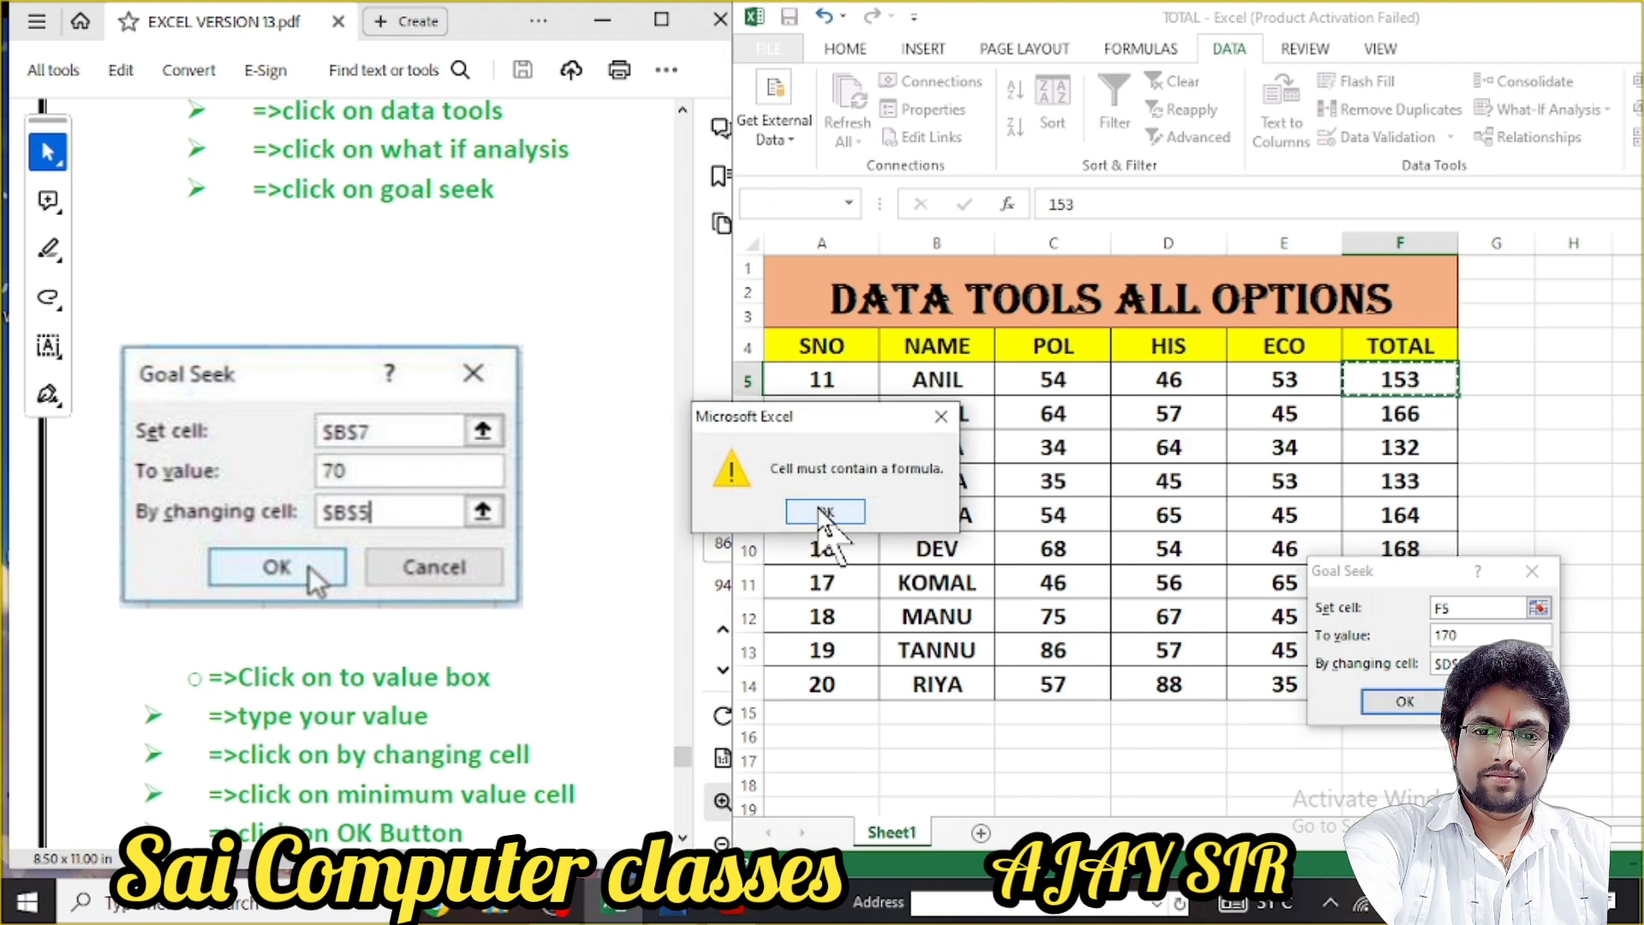
pyautogui.click(825, 512)
pyautogui.press('Escape')
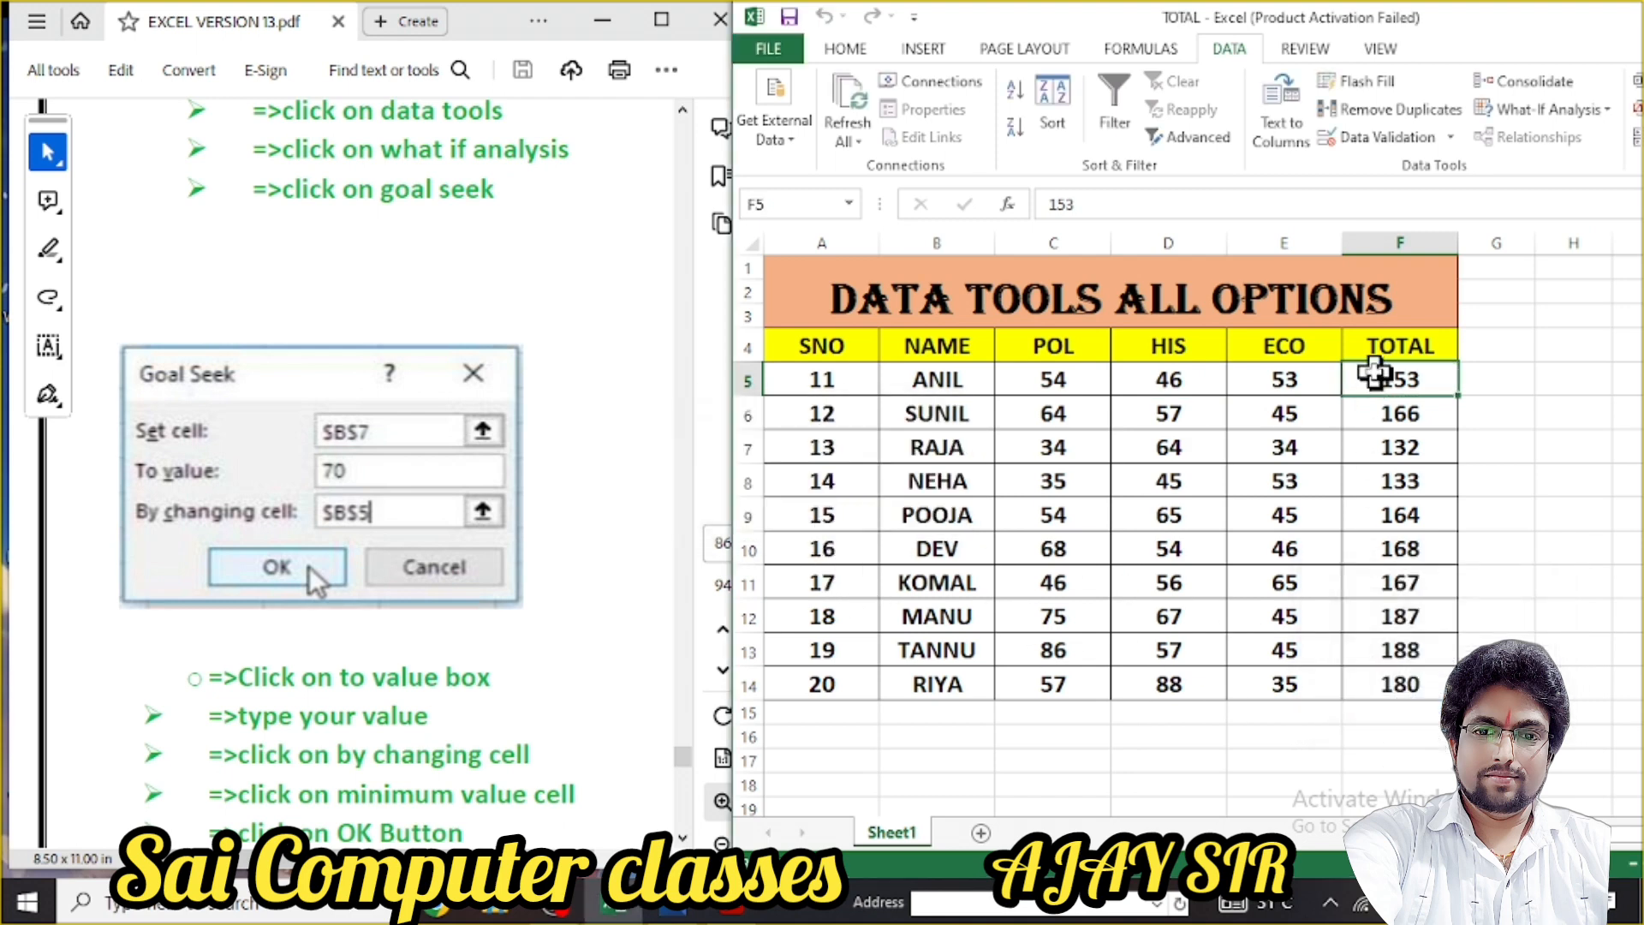
# Copy F6's SUM formula into F5 so ANIL's total becomes =SUM(C5:E5)
pyautogui.click(1370, 454)
pyautogui.click(1392, 374)
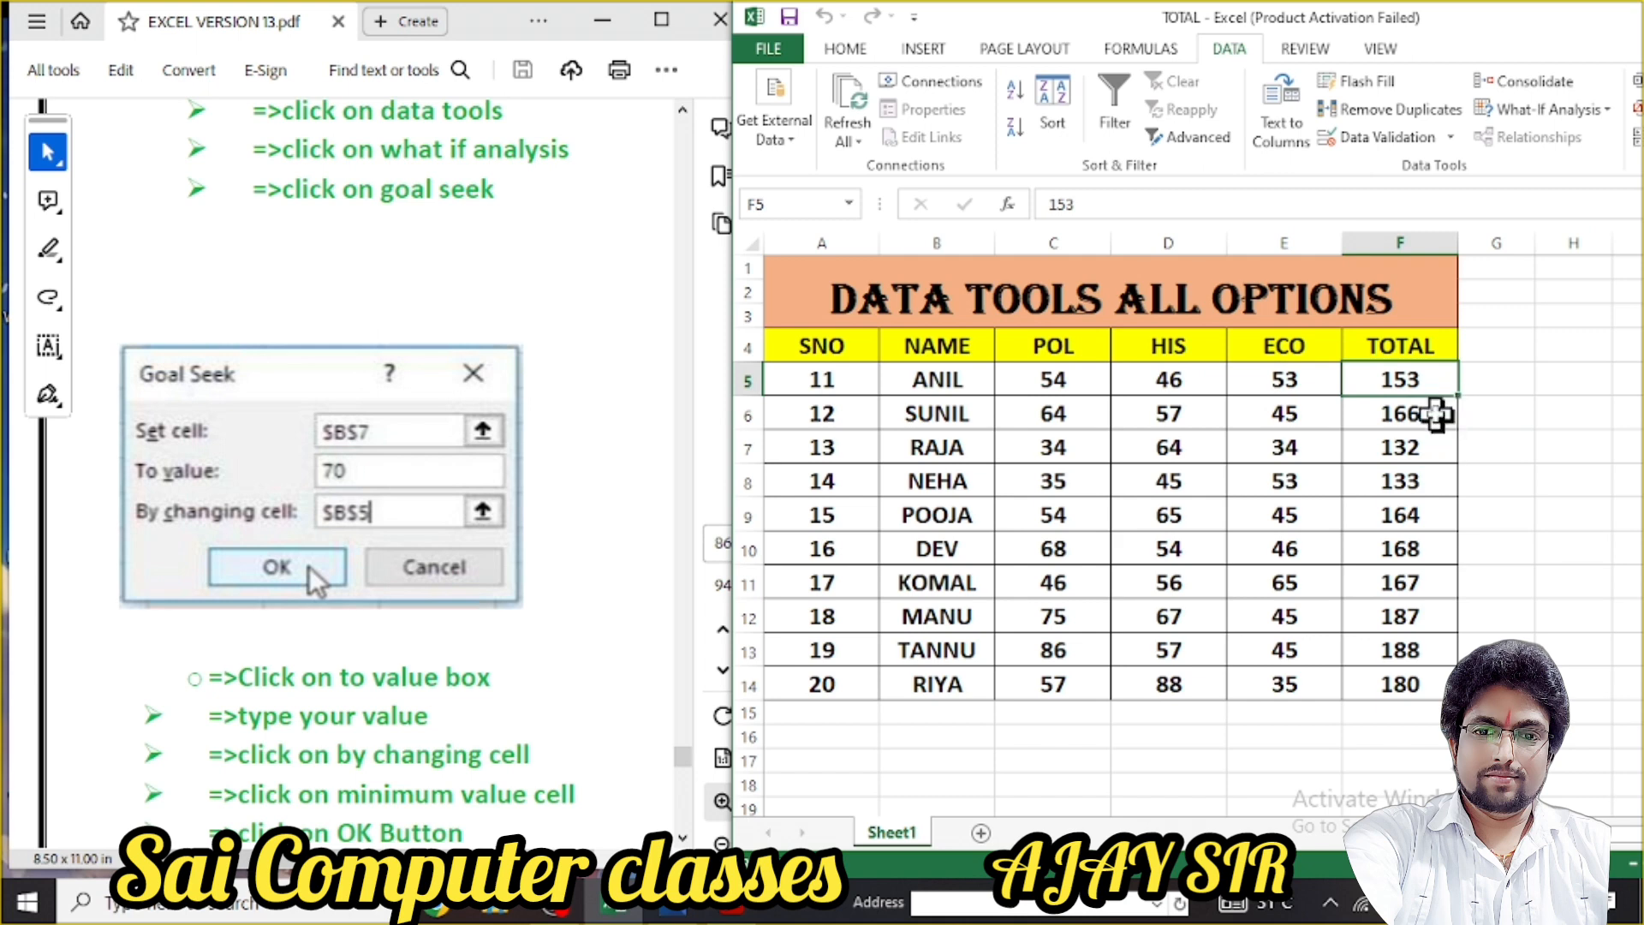
pyautogui.click(1435, 414)
pyautogui.moveTo(1459, 435); pyautogui.dragTo(1446, 372)
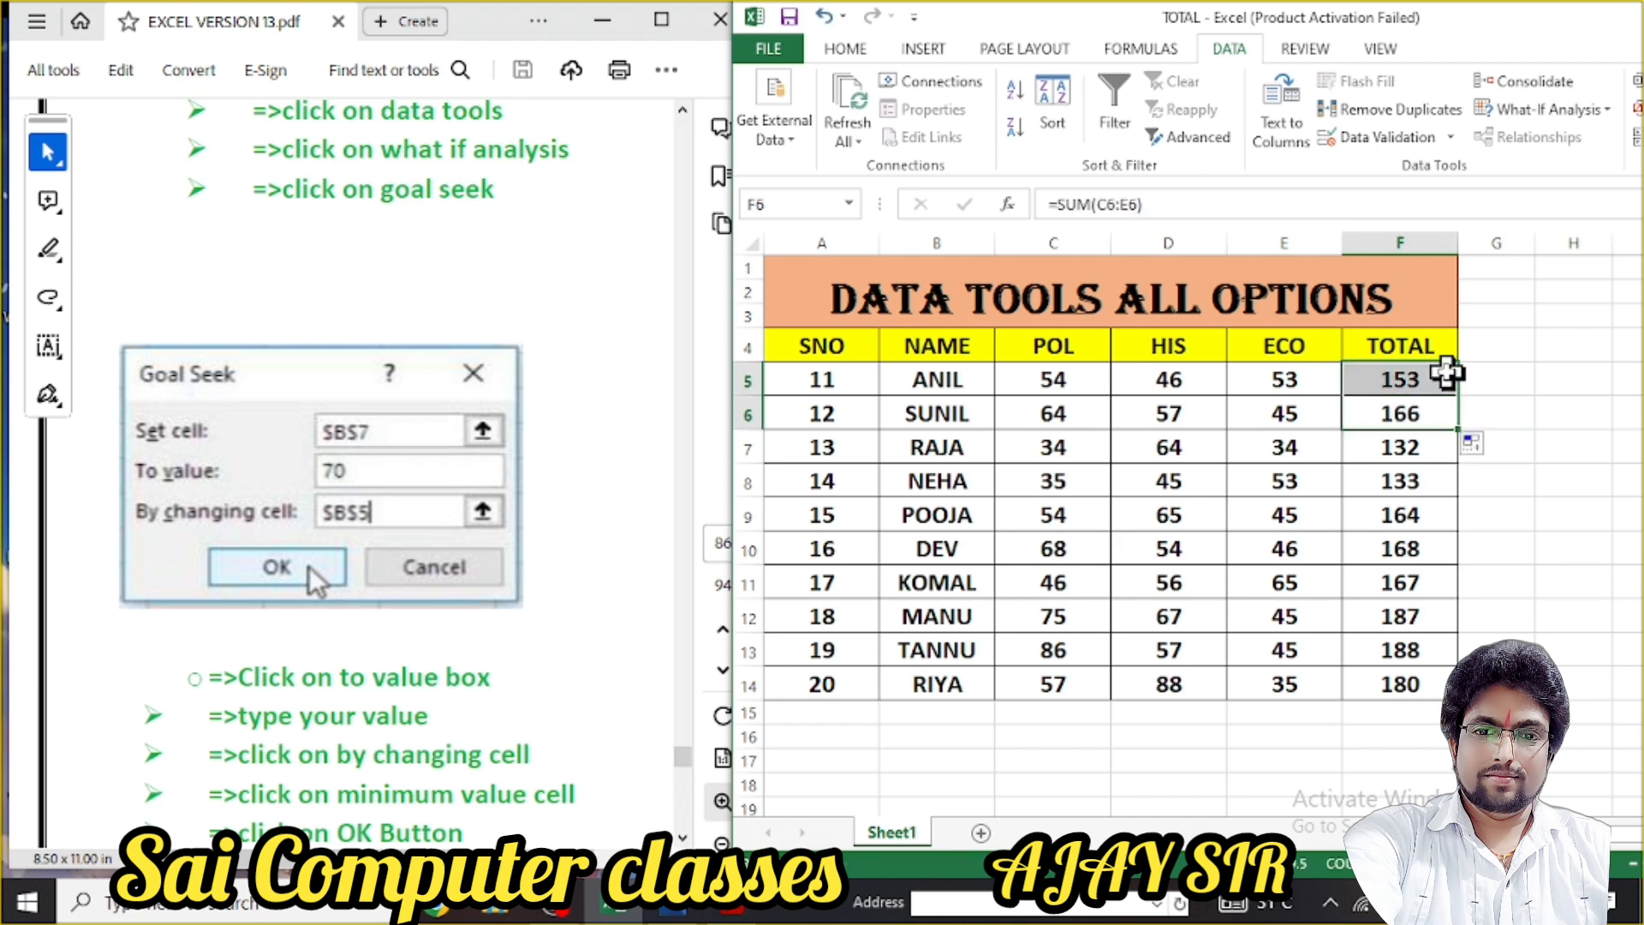
pyautogui.click(1446, 467)
pyautogui.click(1418, 378)
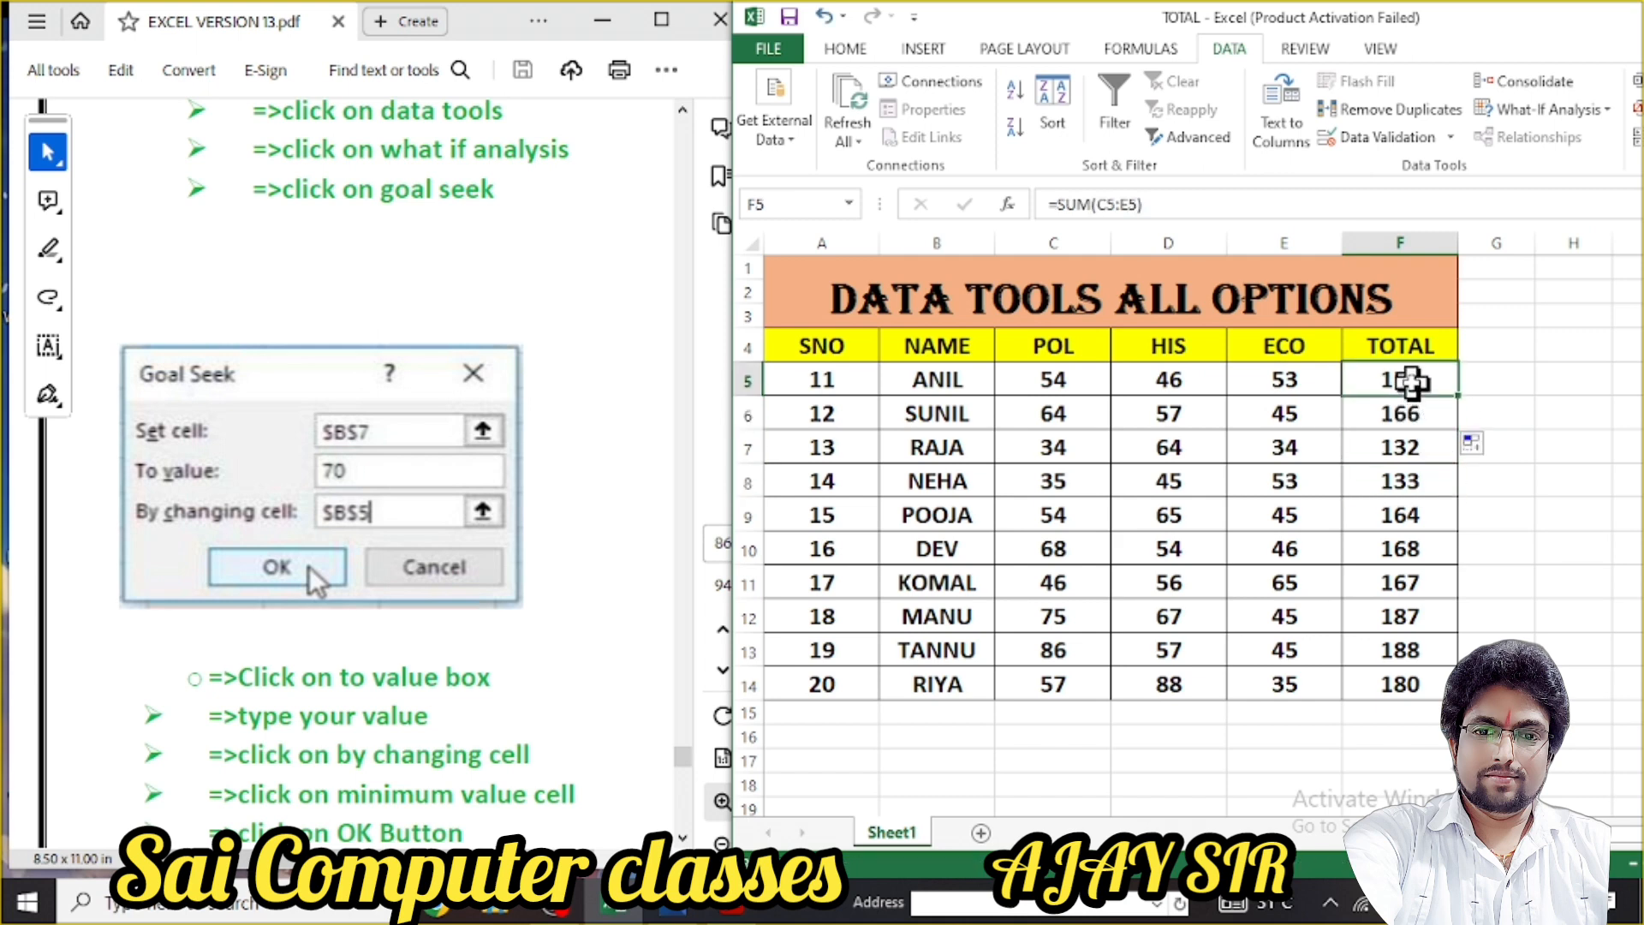
# Try a Goal Seek on F5 by changing D5, then cancel it, keeping 46 and 153
pyautogui.click(1610, 109)
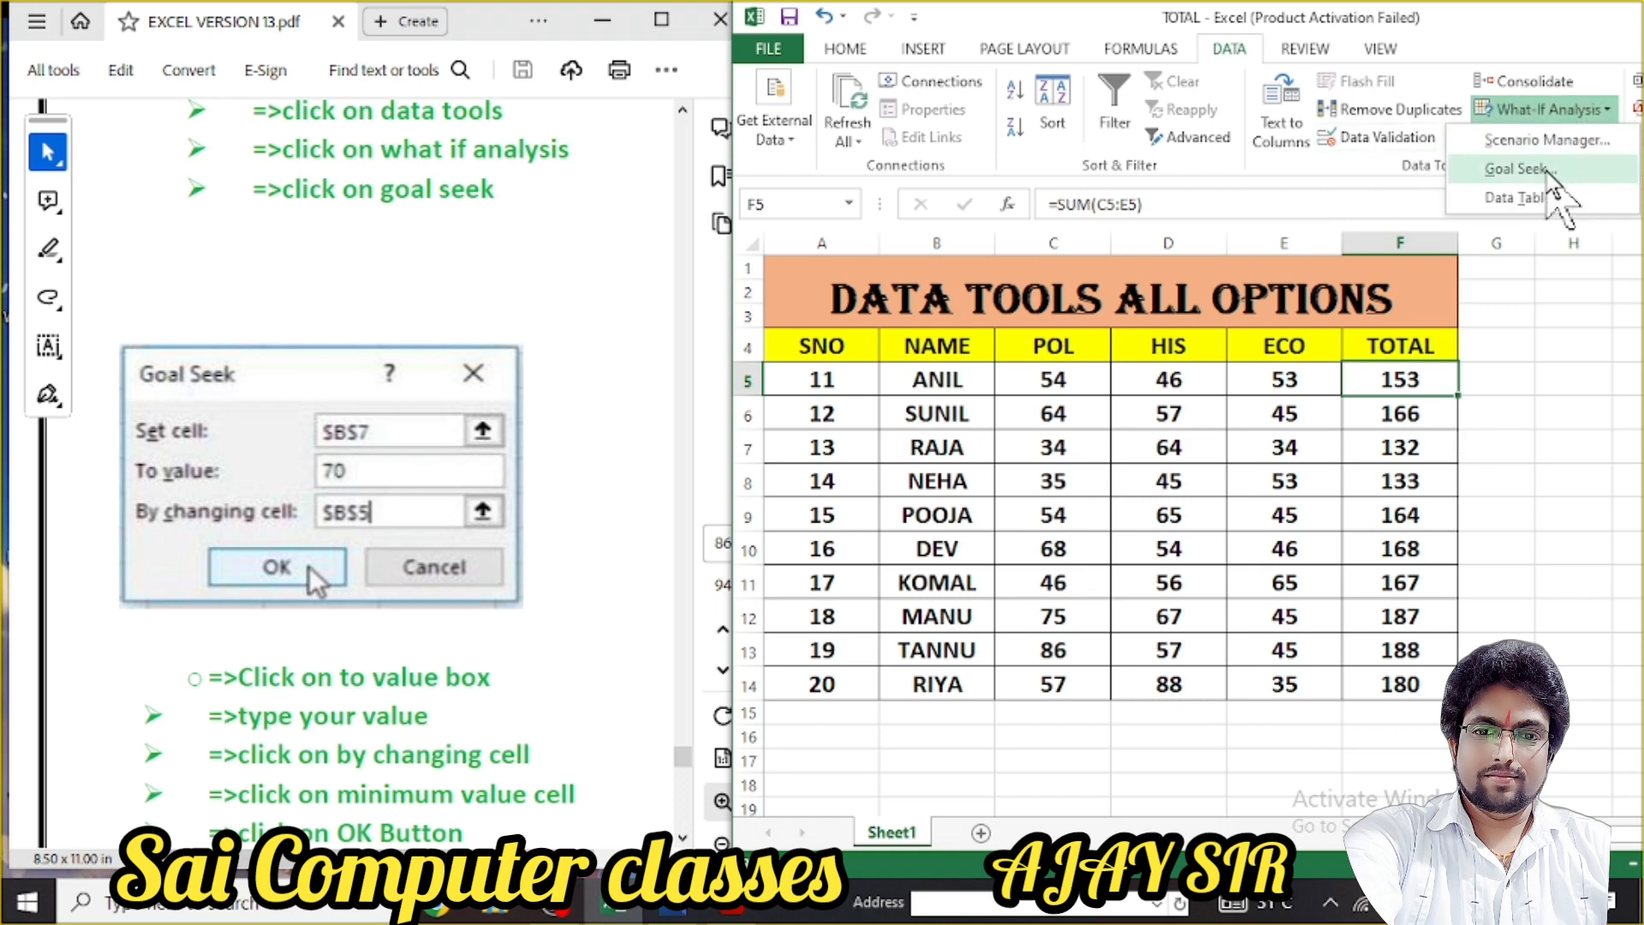
pyautogui.click(1533, 169)
pyautogui.click(1458, 634)
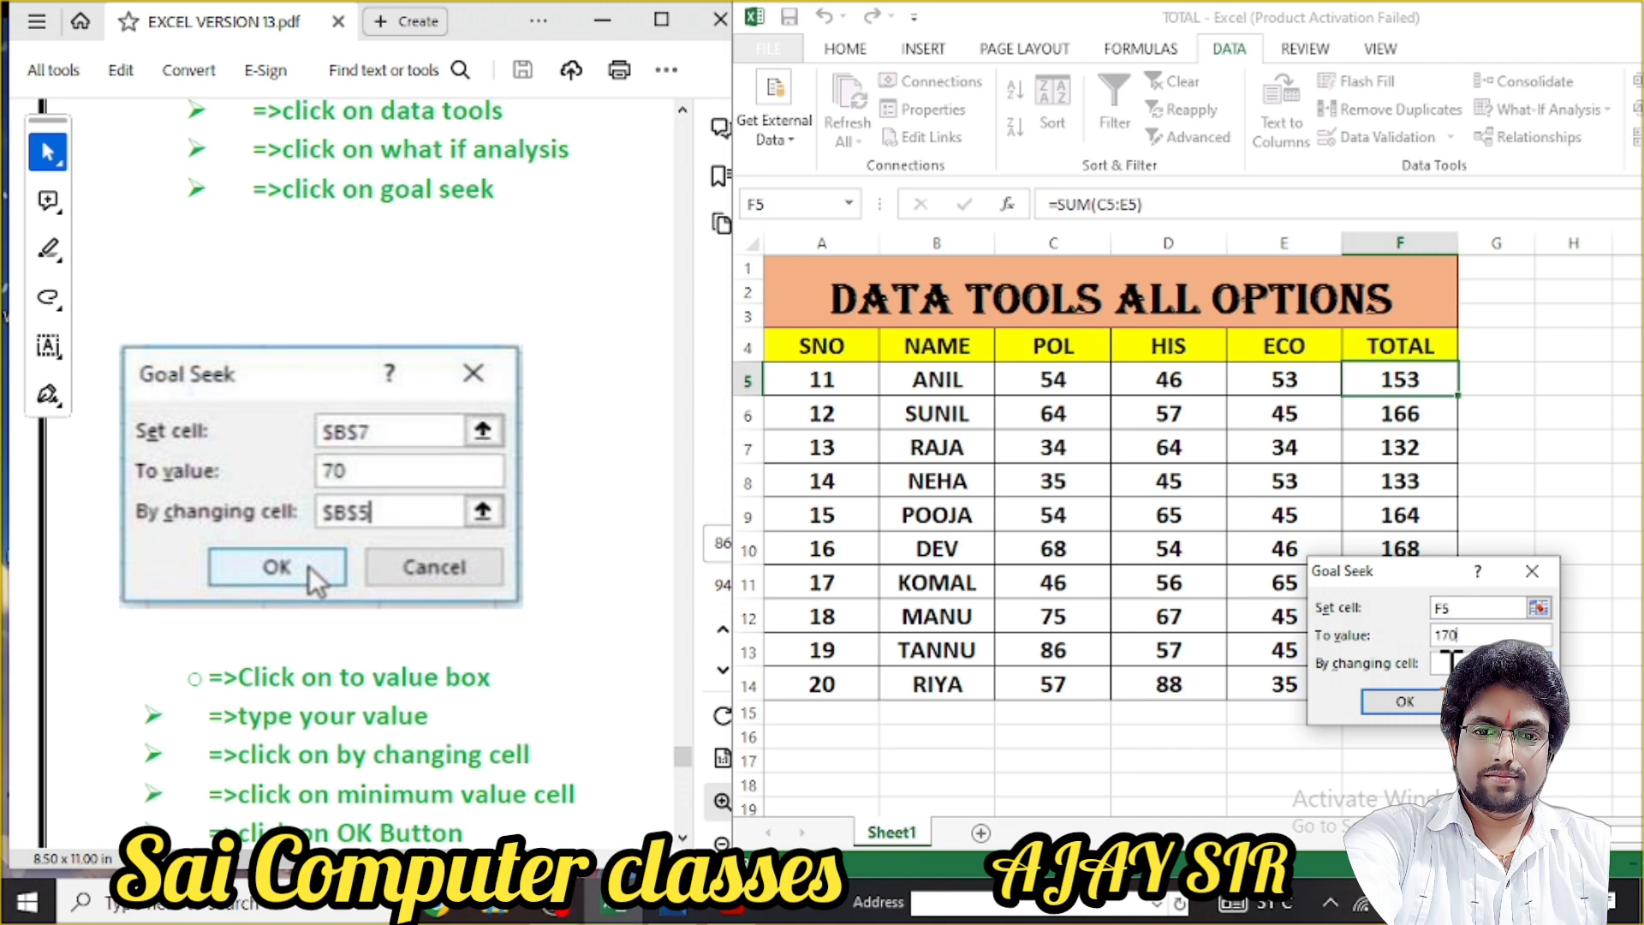
pyautogui.click(1167, 381)
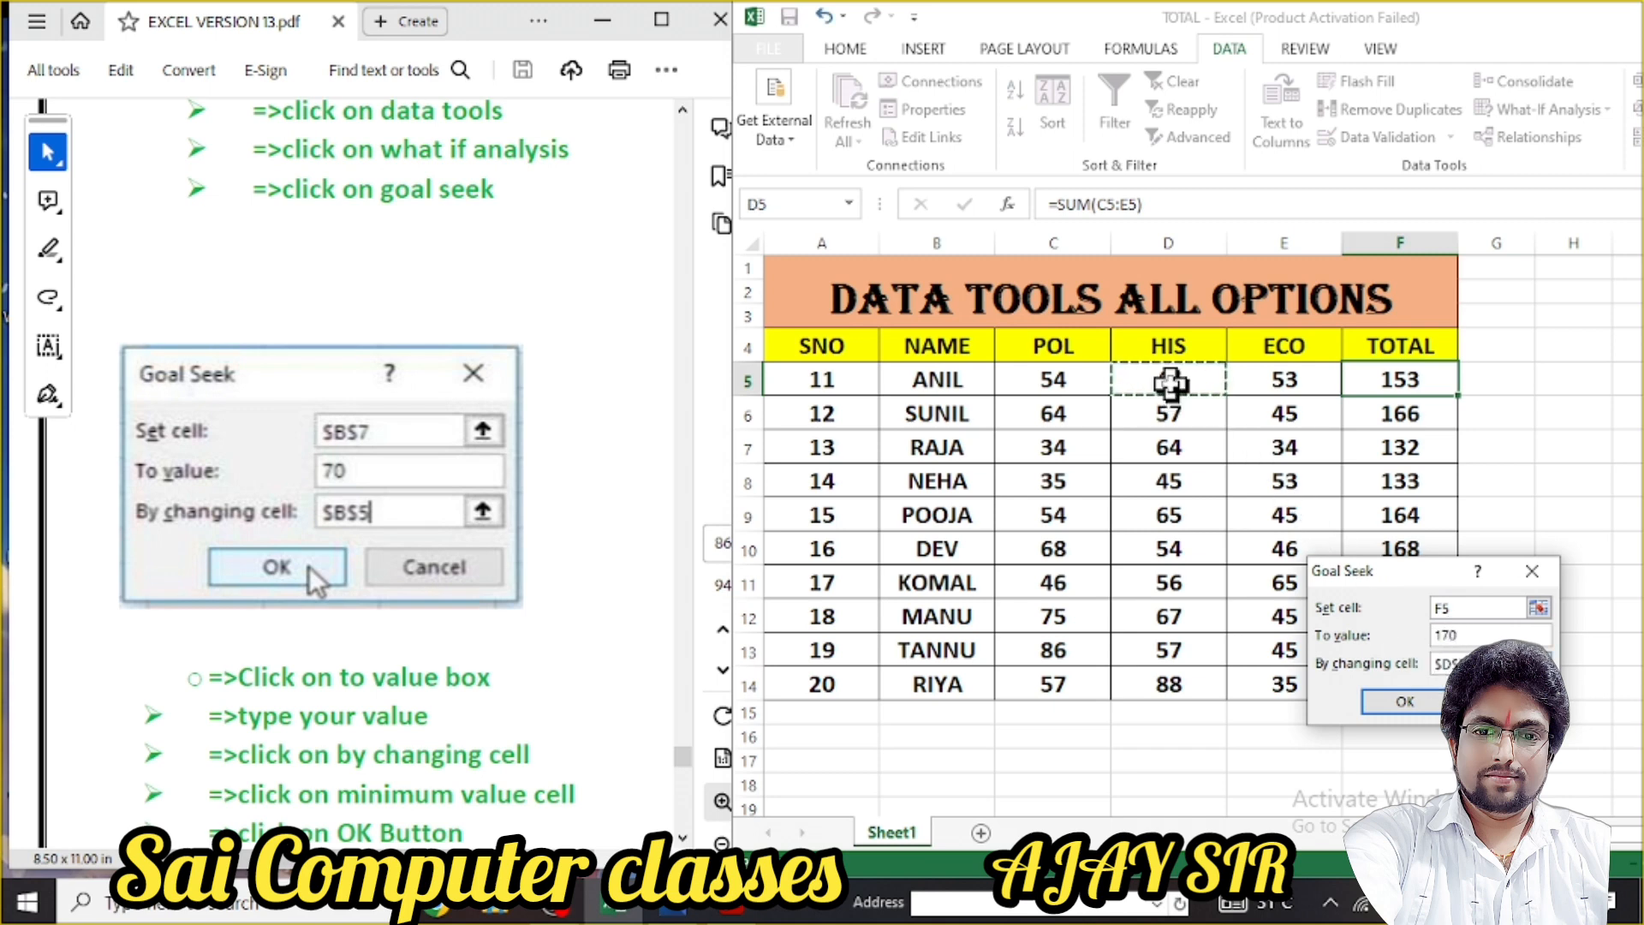
pyautogui.click(1404, 701)
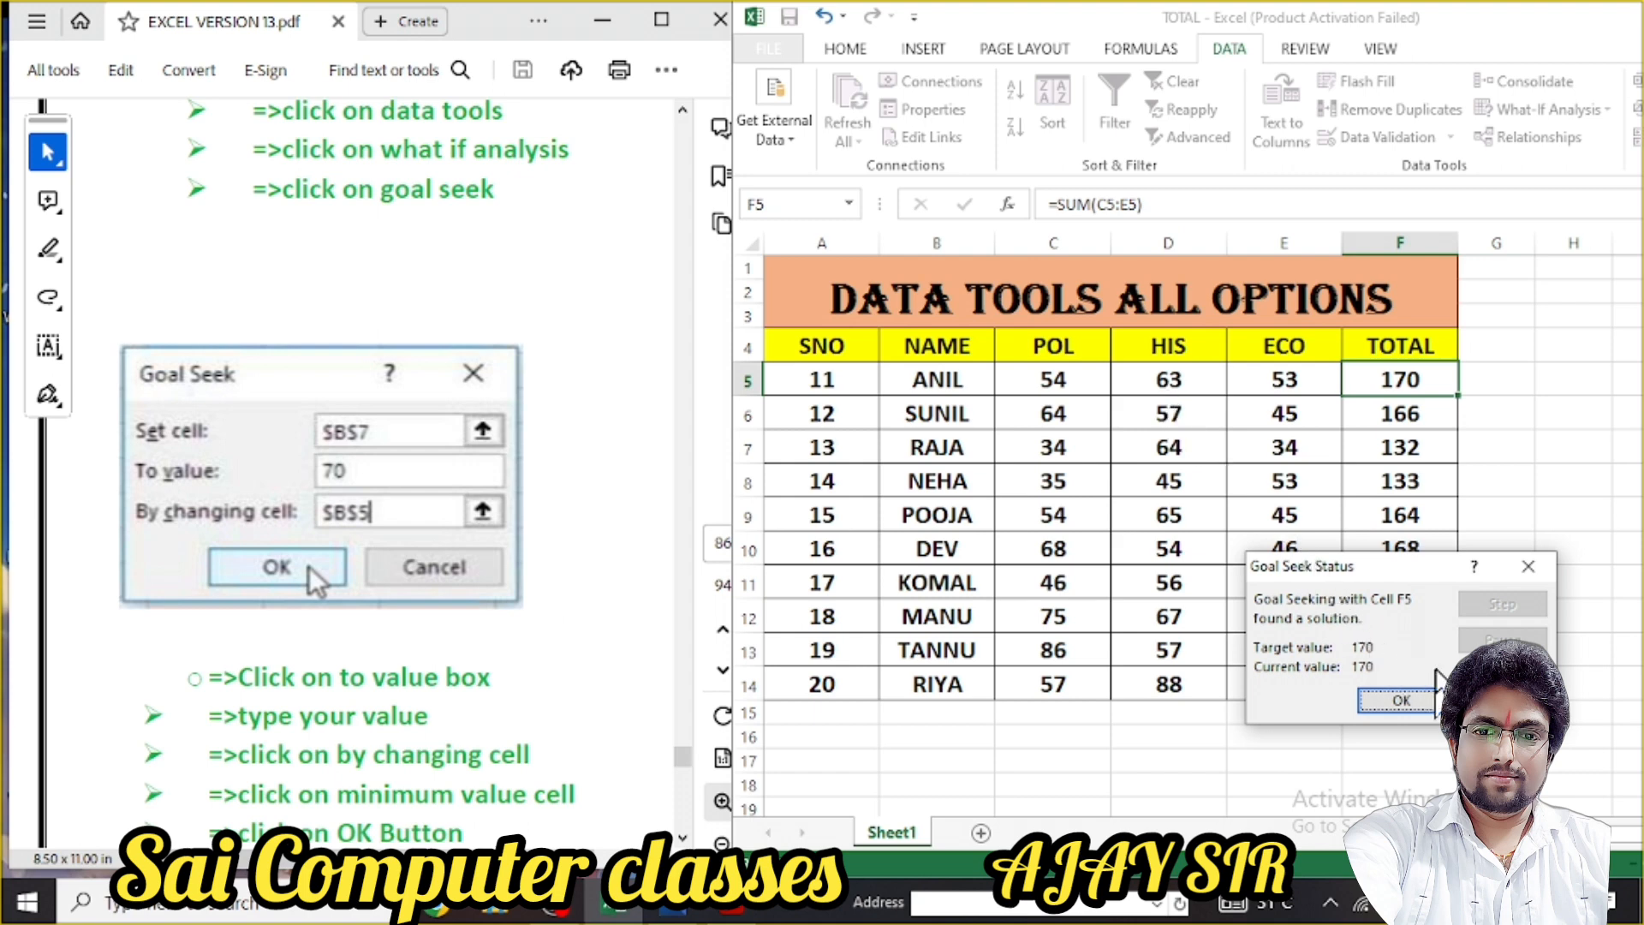
pyautogui.click(1502, 701)
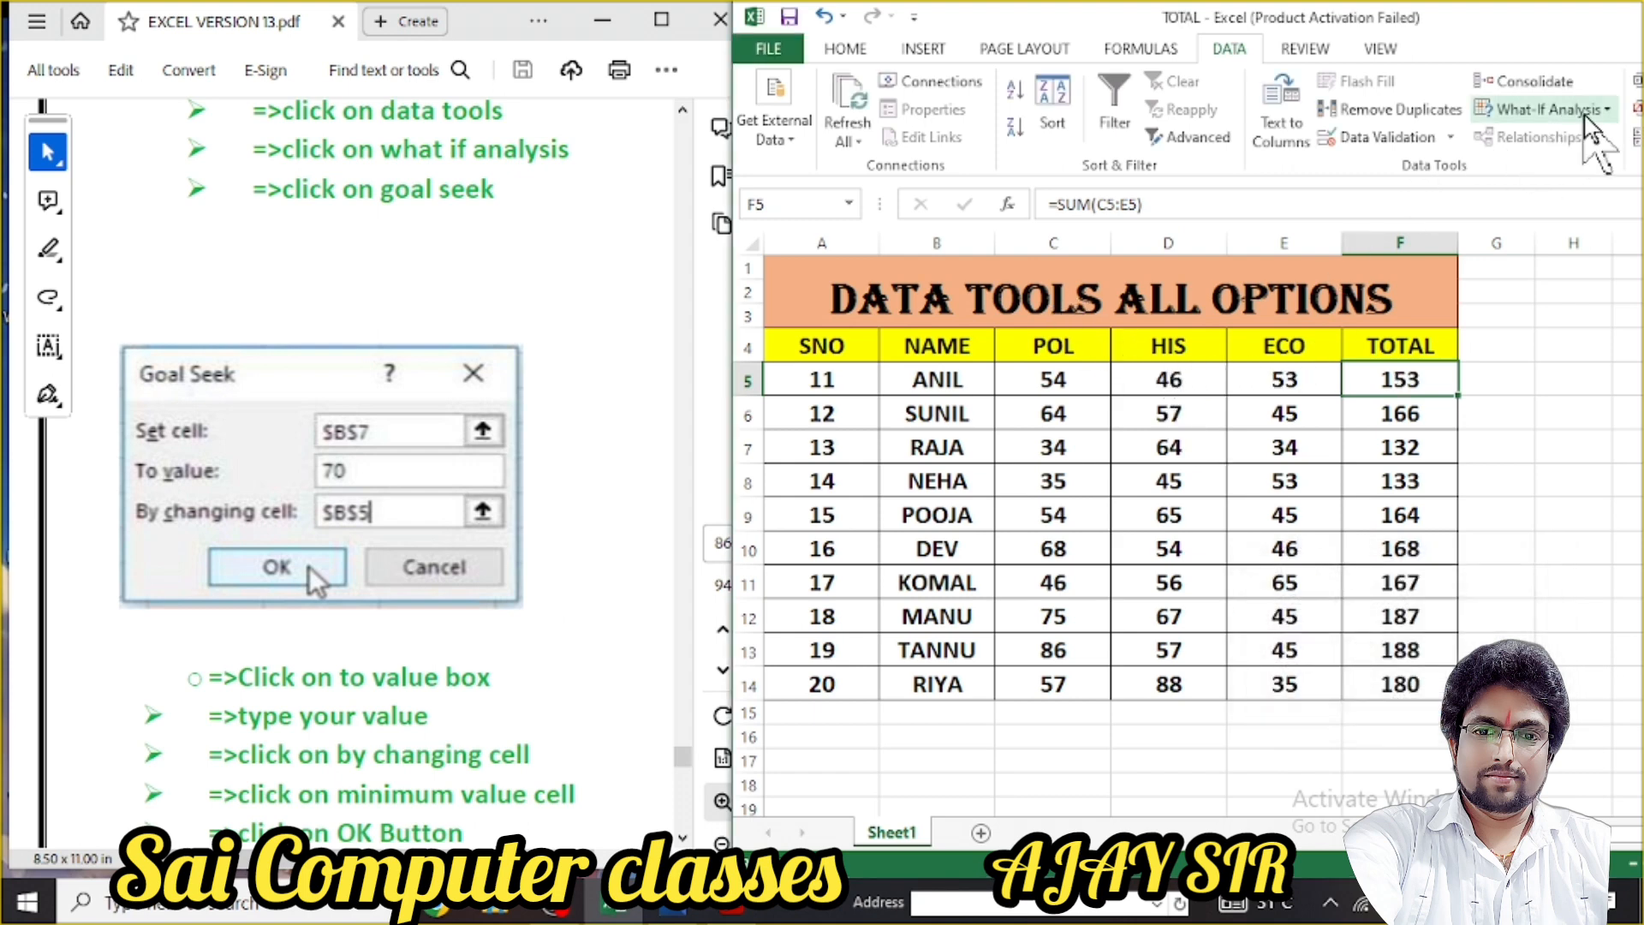
# Goal Seek F5 to 170 by changing D5, accepting ANIL's new HIS mark of 63
pyautogui.click(1606, 110)
pyautogui.click(1533, 168)
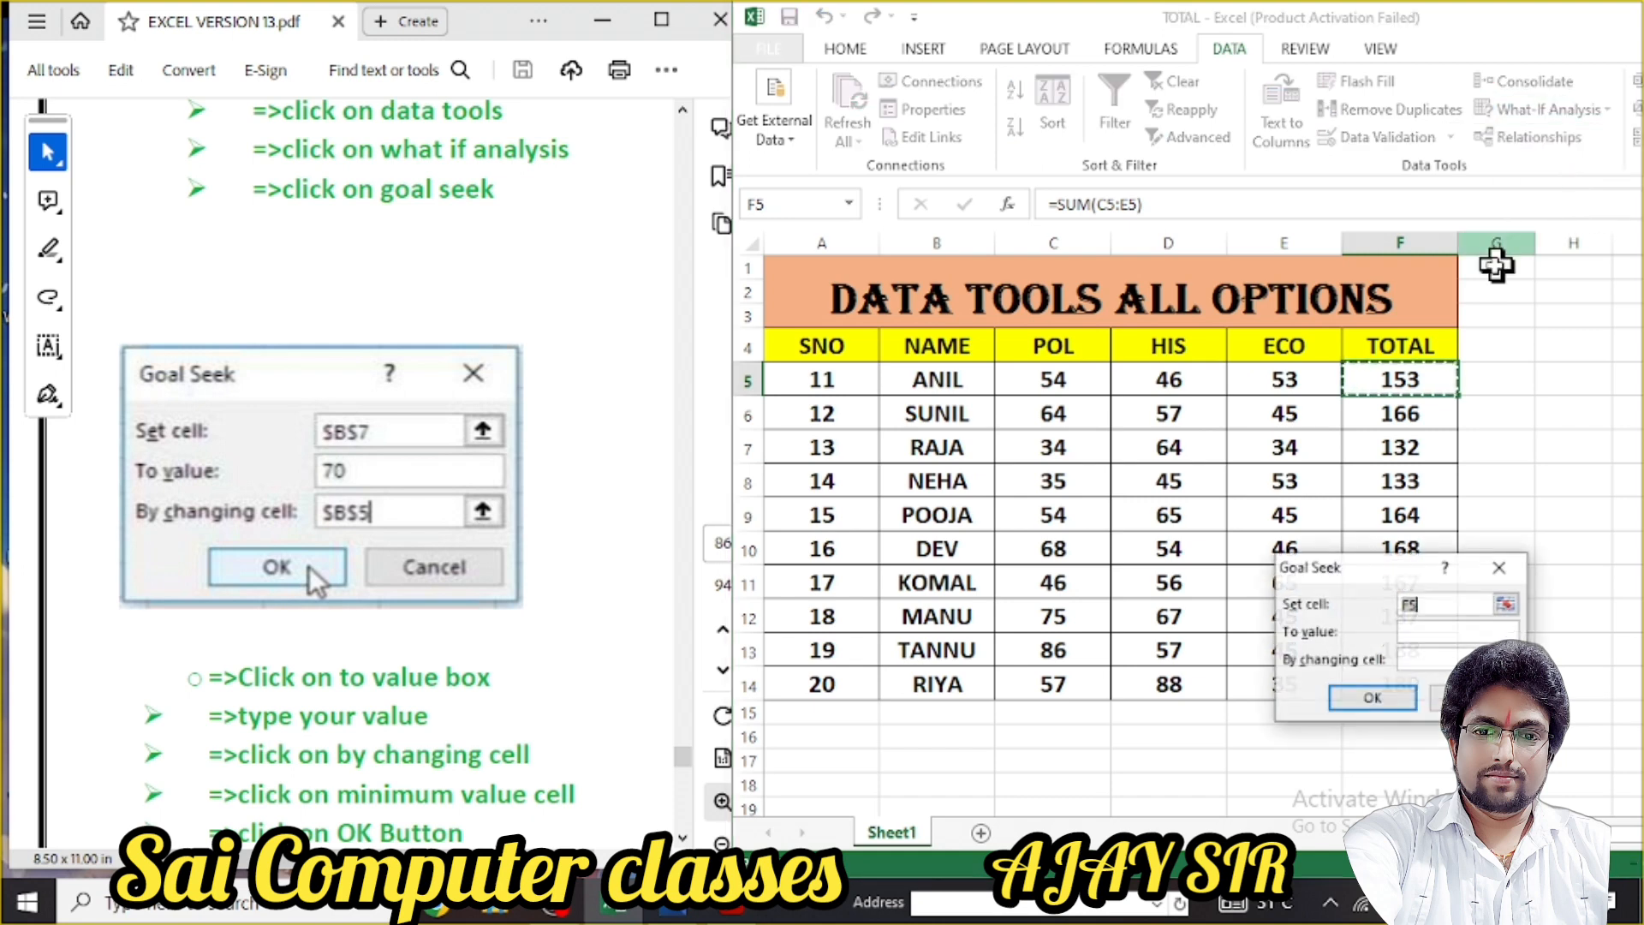
pyautogui.click(1439, 631)
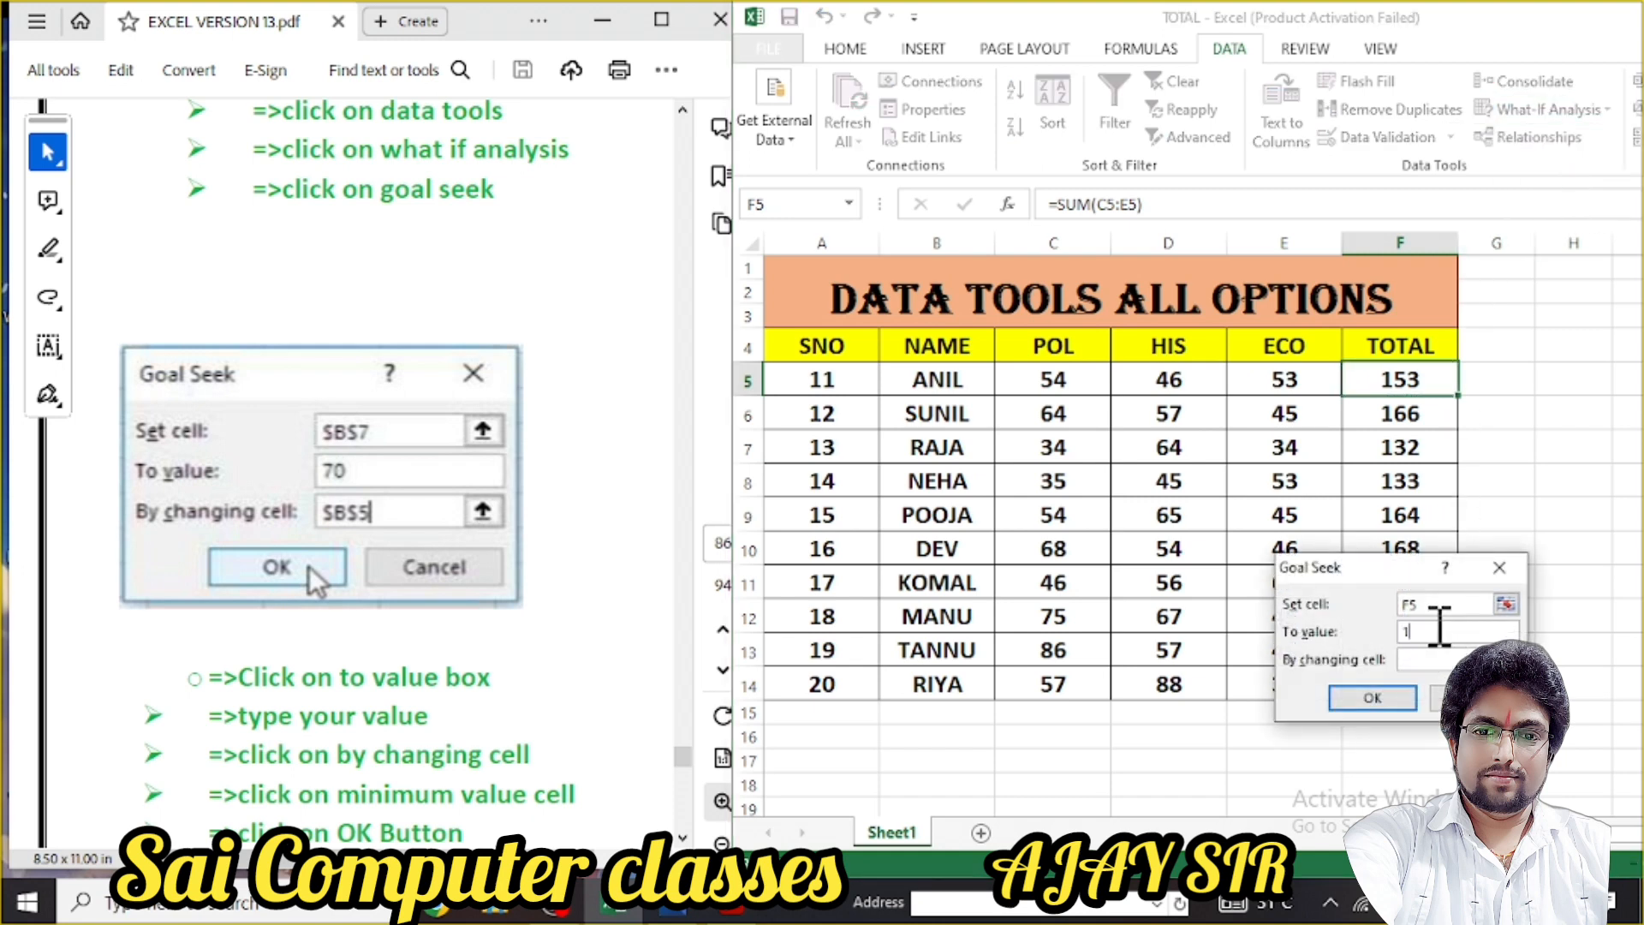
pyautogui.write('170')
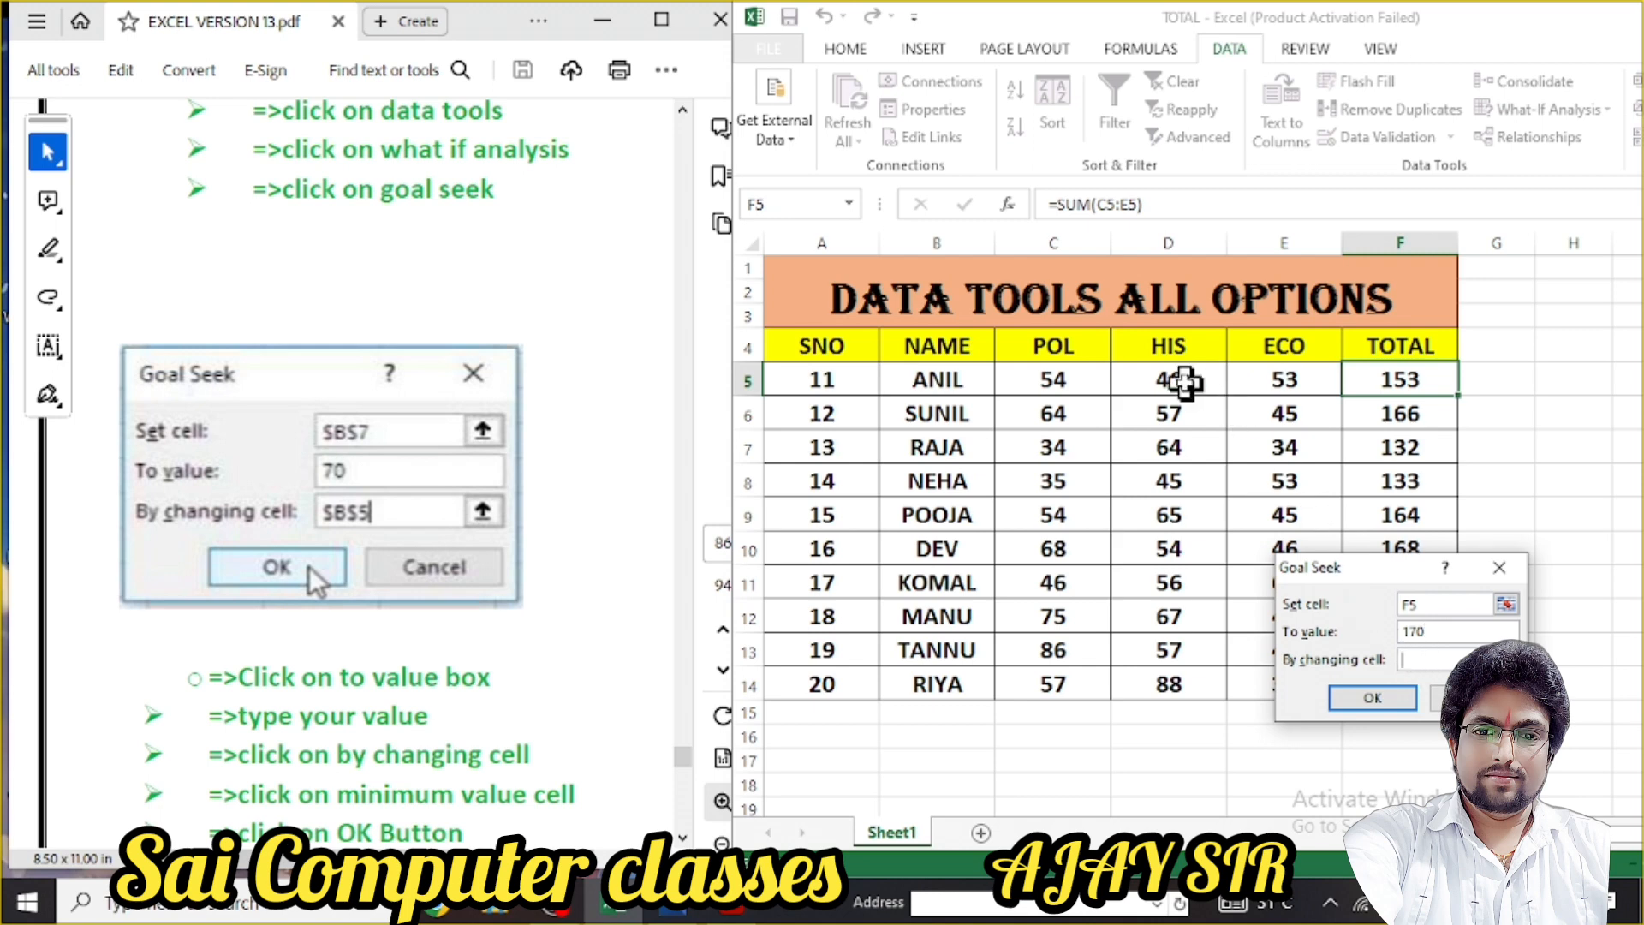
pyautogui.click(1184, 381)
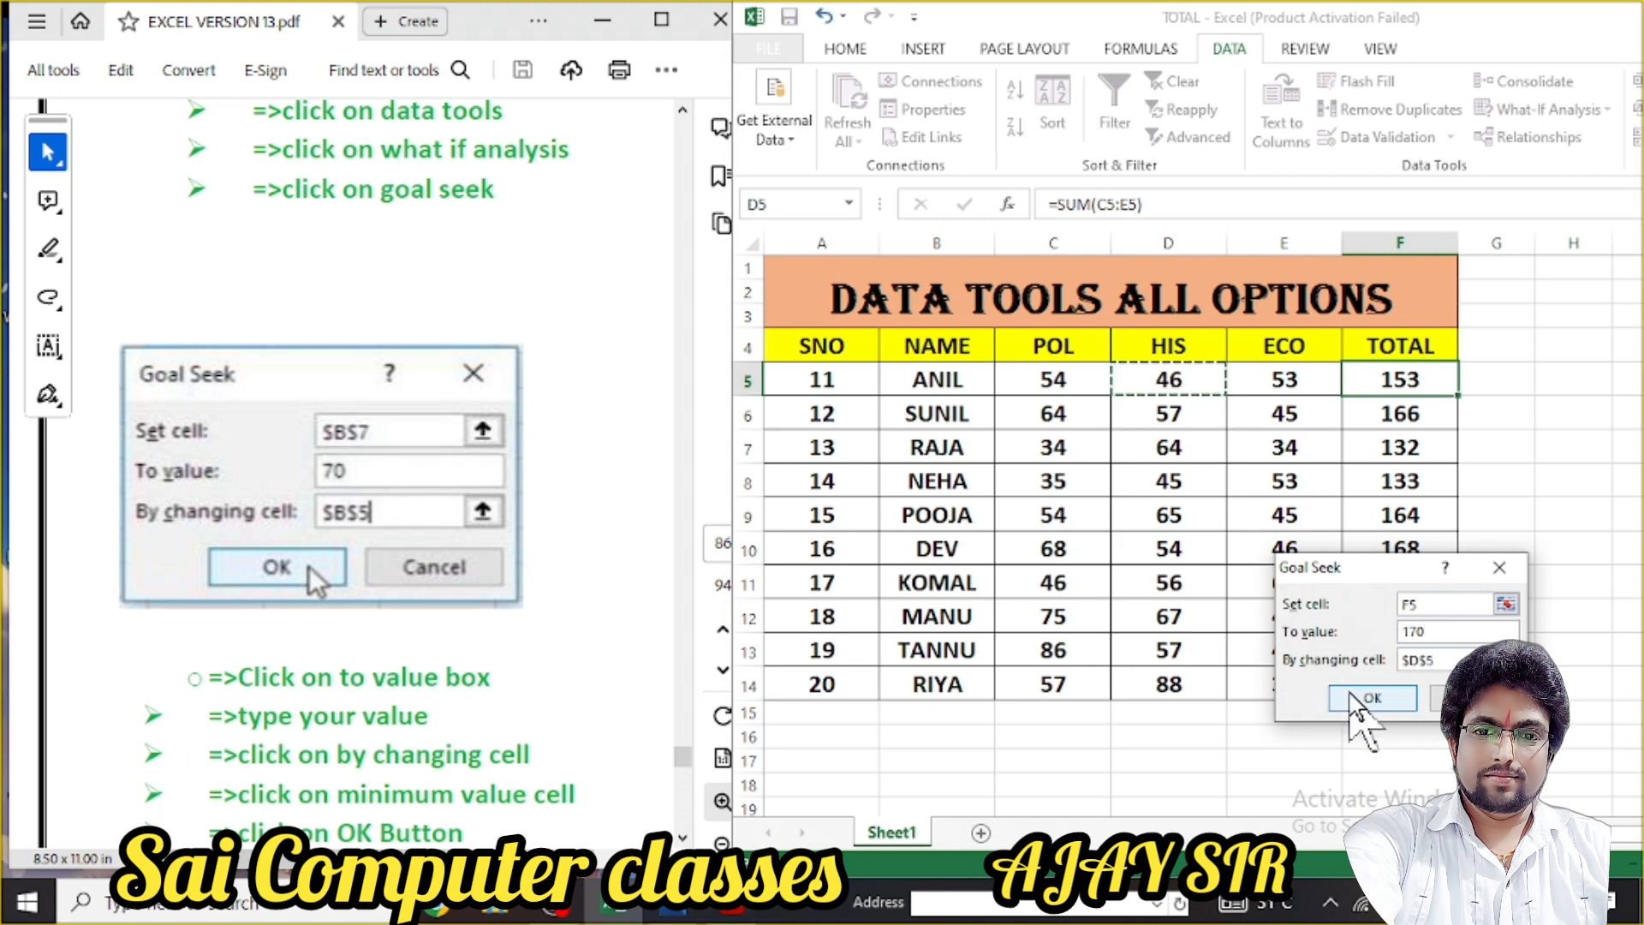
pyautogui.click(1361, 697)
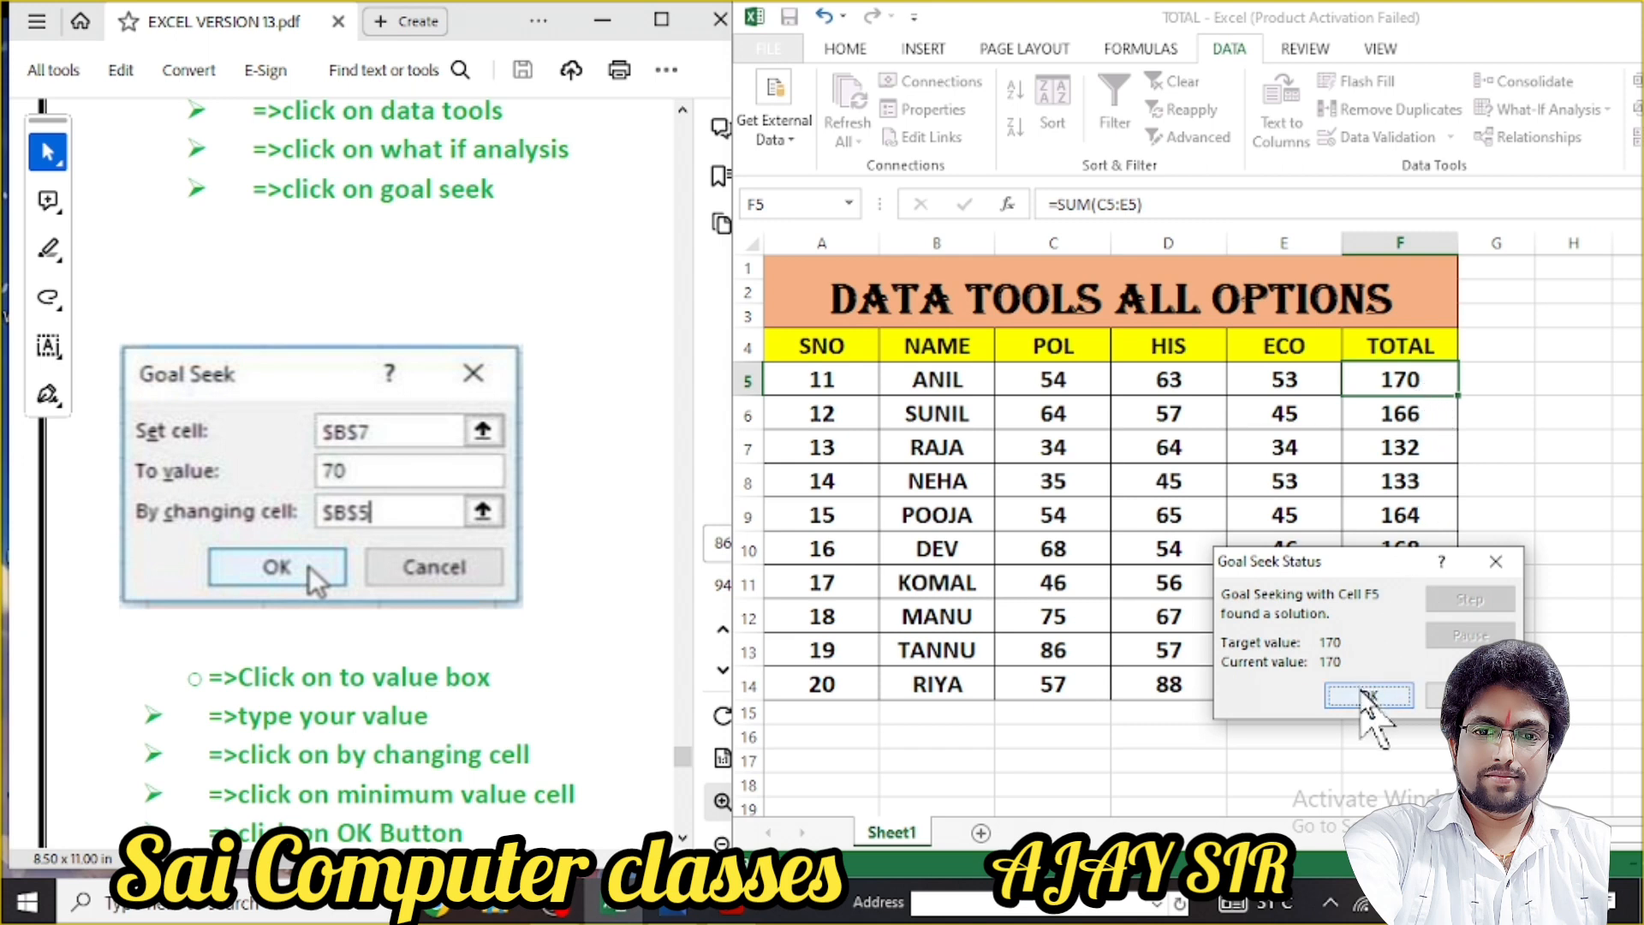
pyautogui.click(1366, 695)
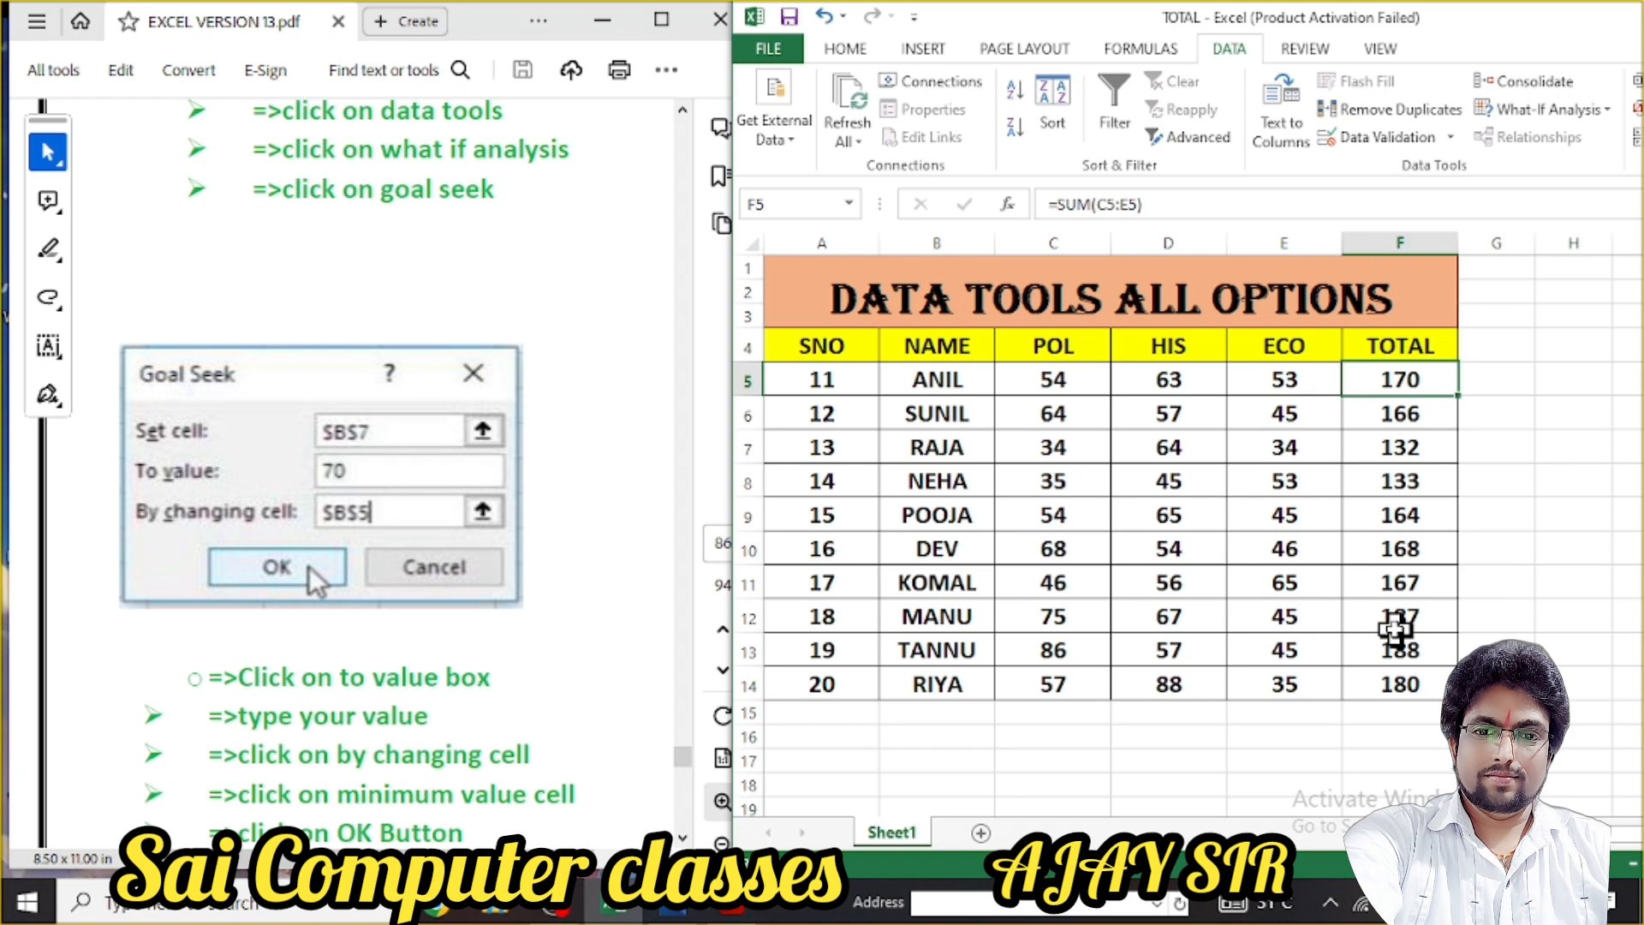
pyautogui.click(1412, 484)
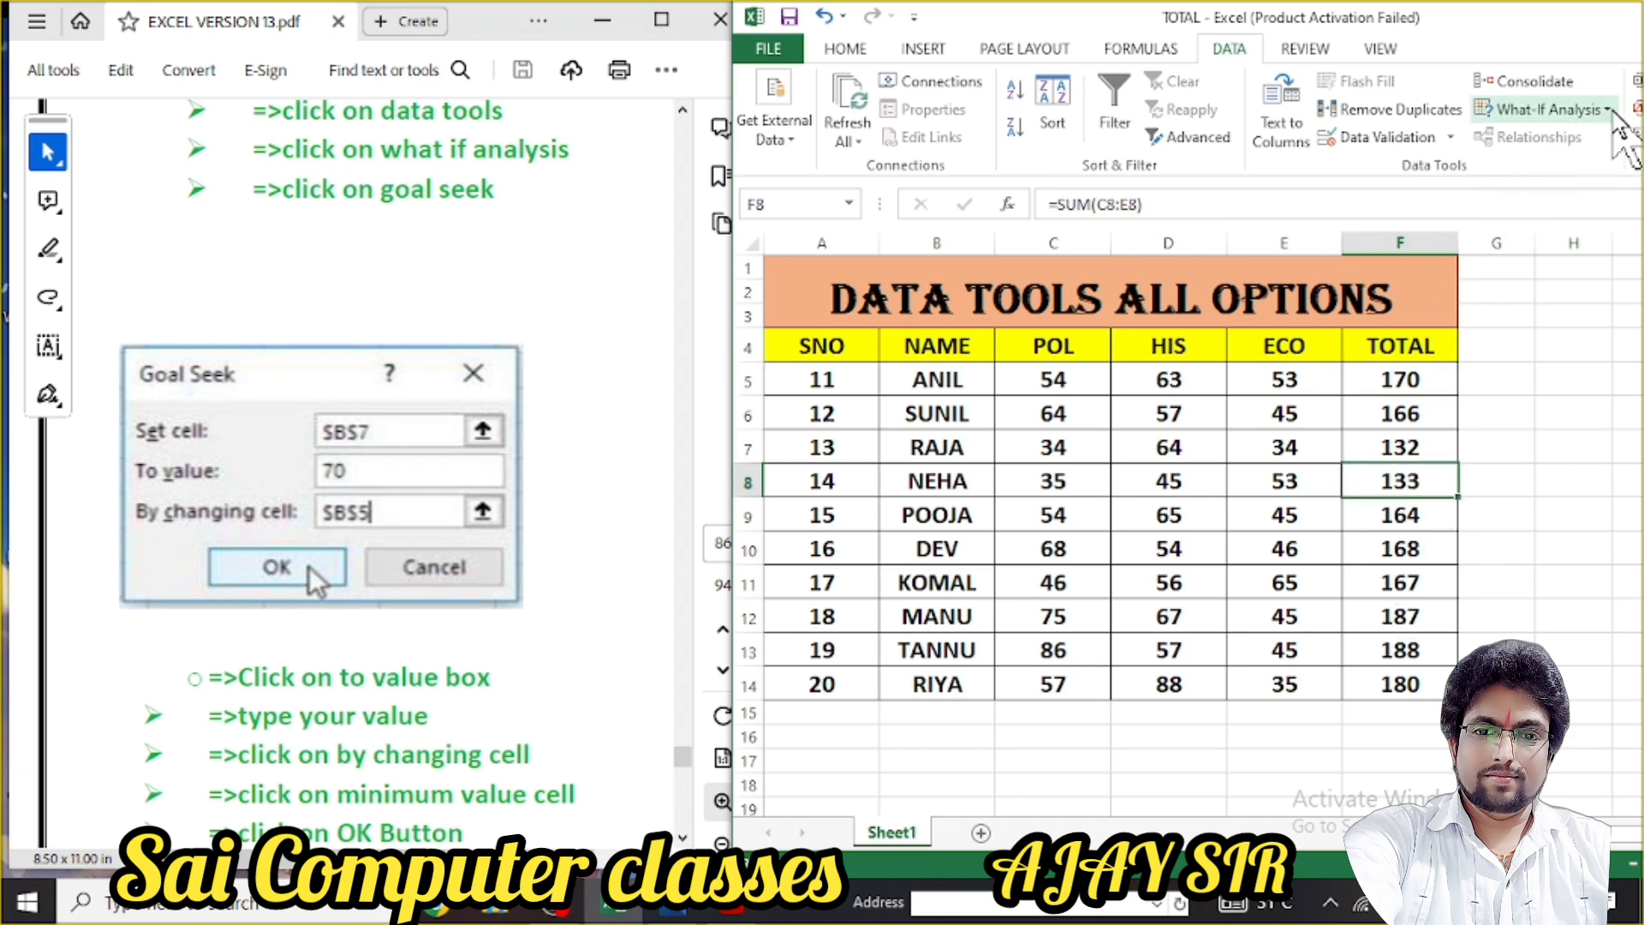
# Goal Seek NEHA's F8 total to 150 by changing C8, raising her POL mark from 35 to 52
pyautogui.click(1603, 109)
pyautogui.click(1533, 169)
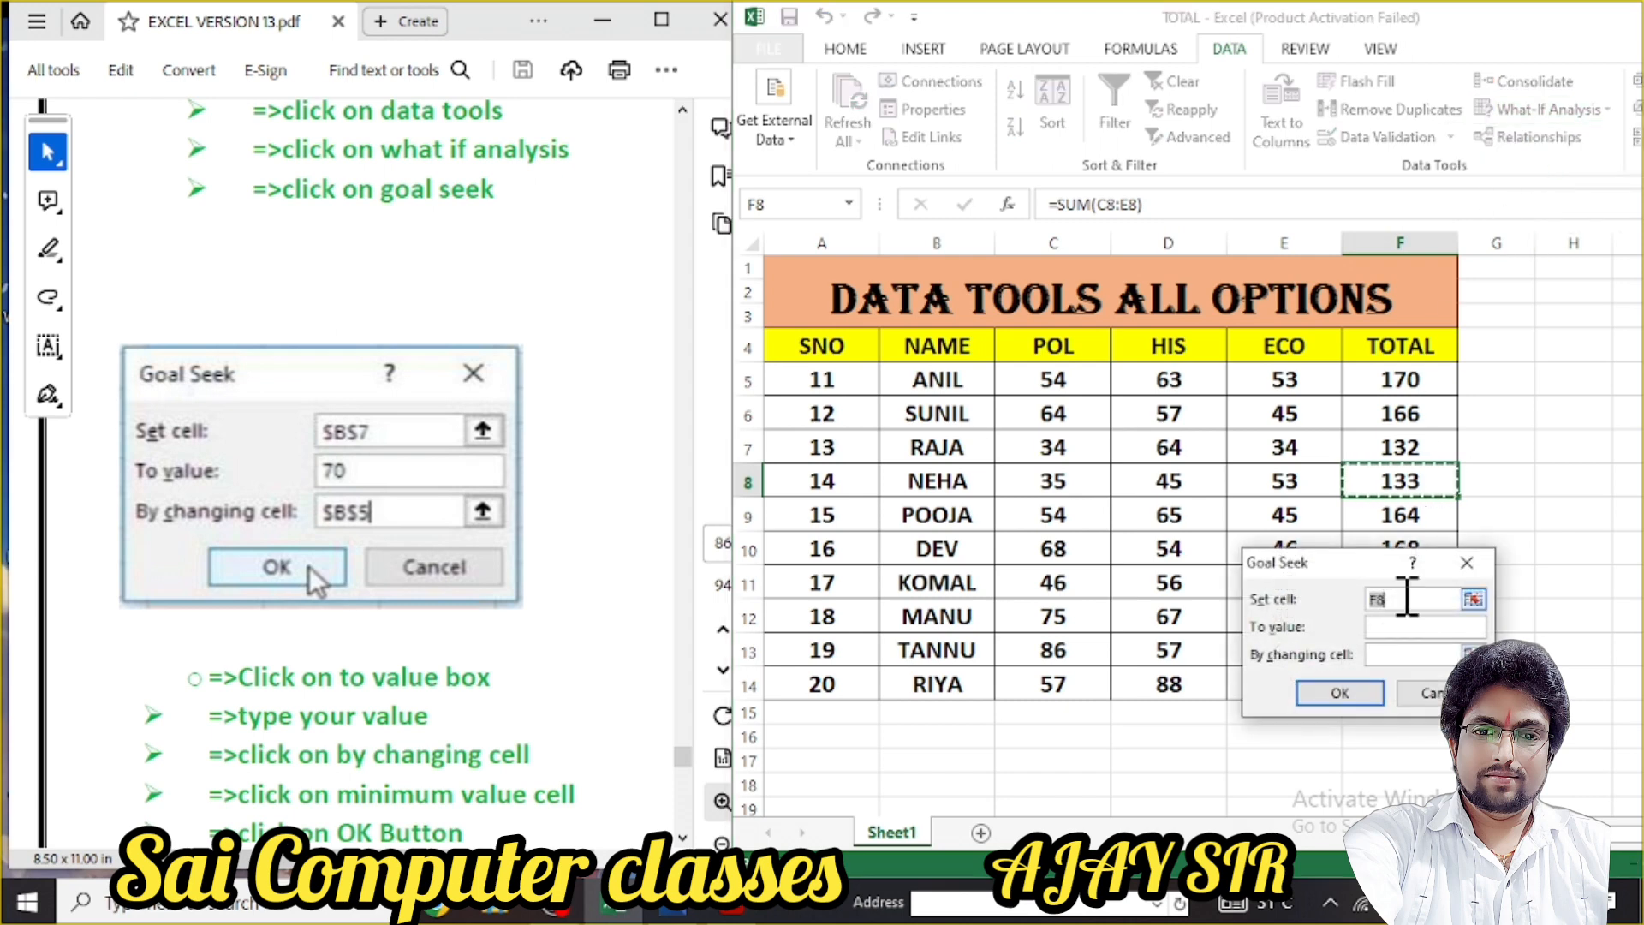
pyautogui.moveTo(1370, 567); pyautogui.dragTo(1423, 597)
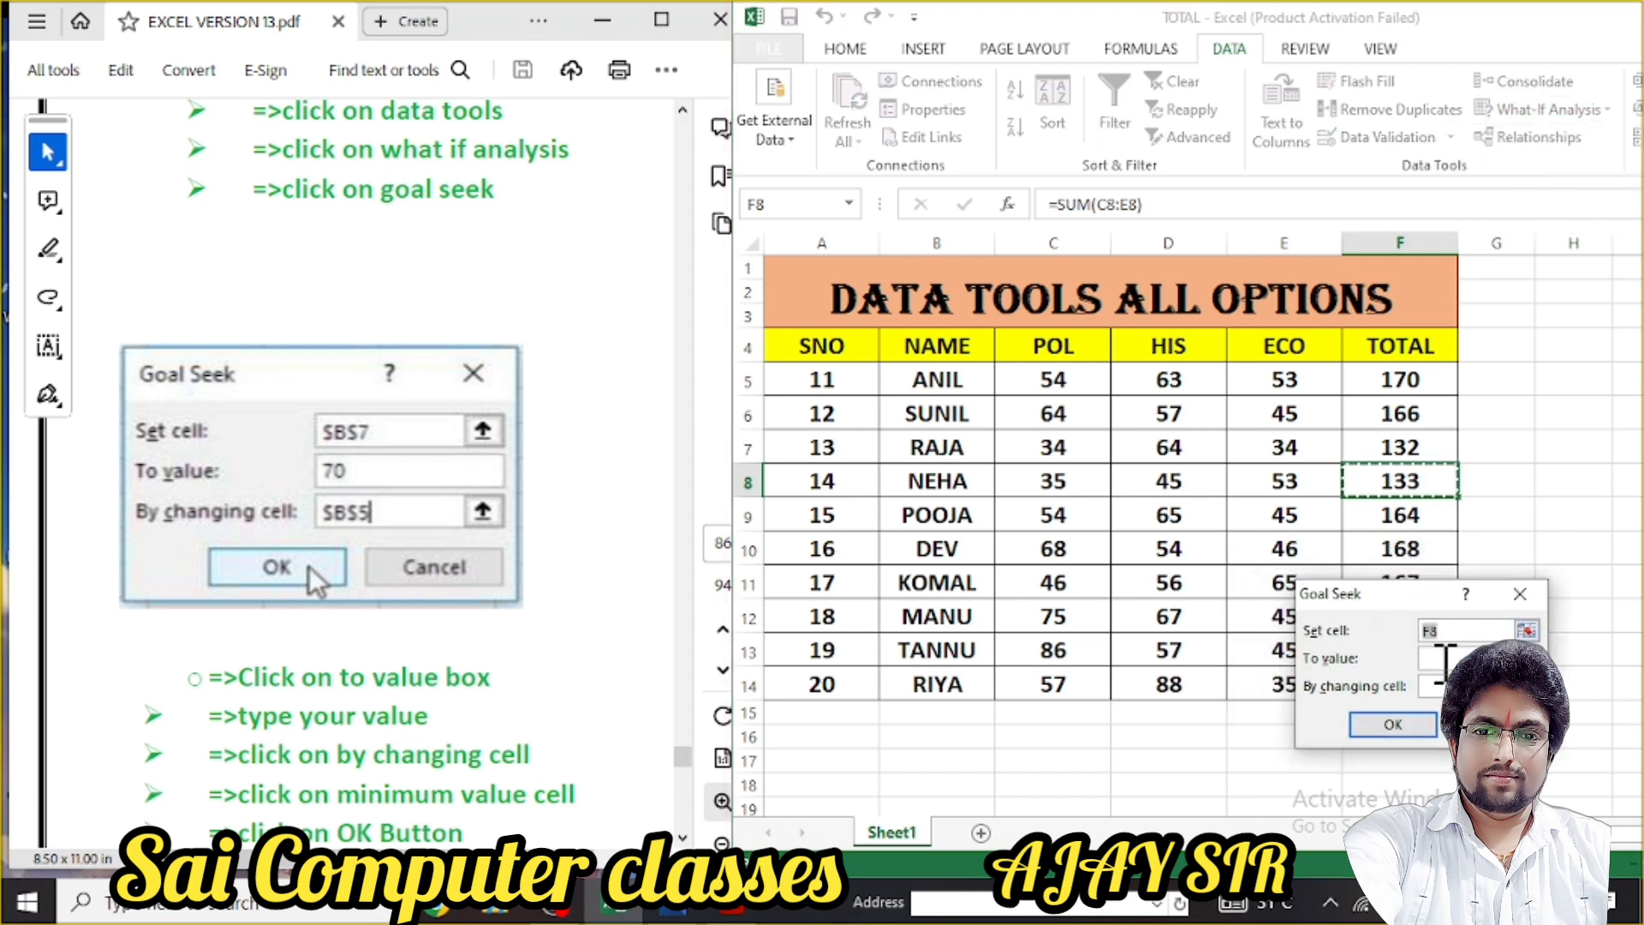
pyautogui.click(1445, 657)
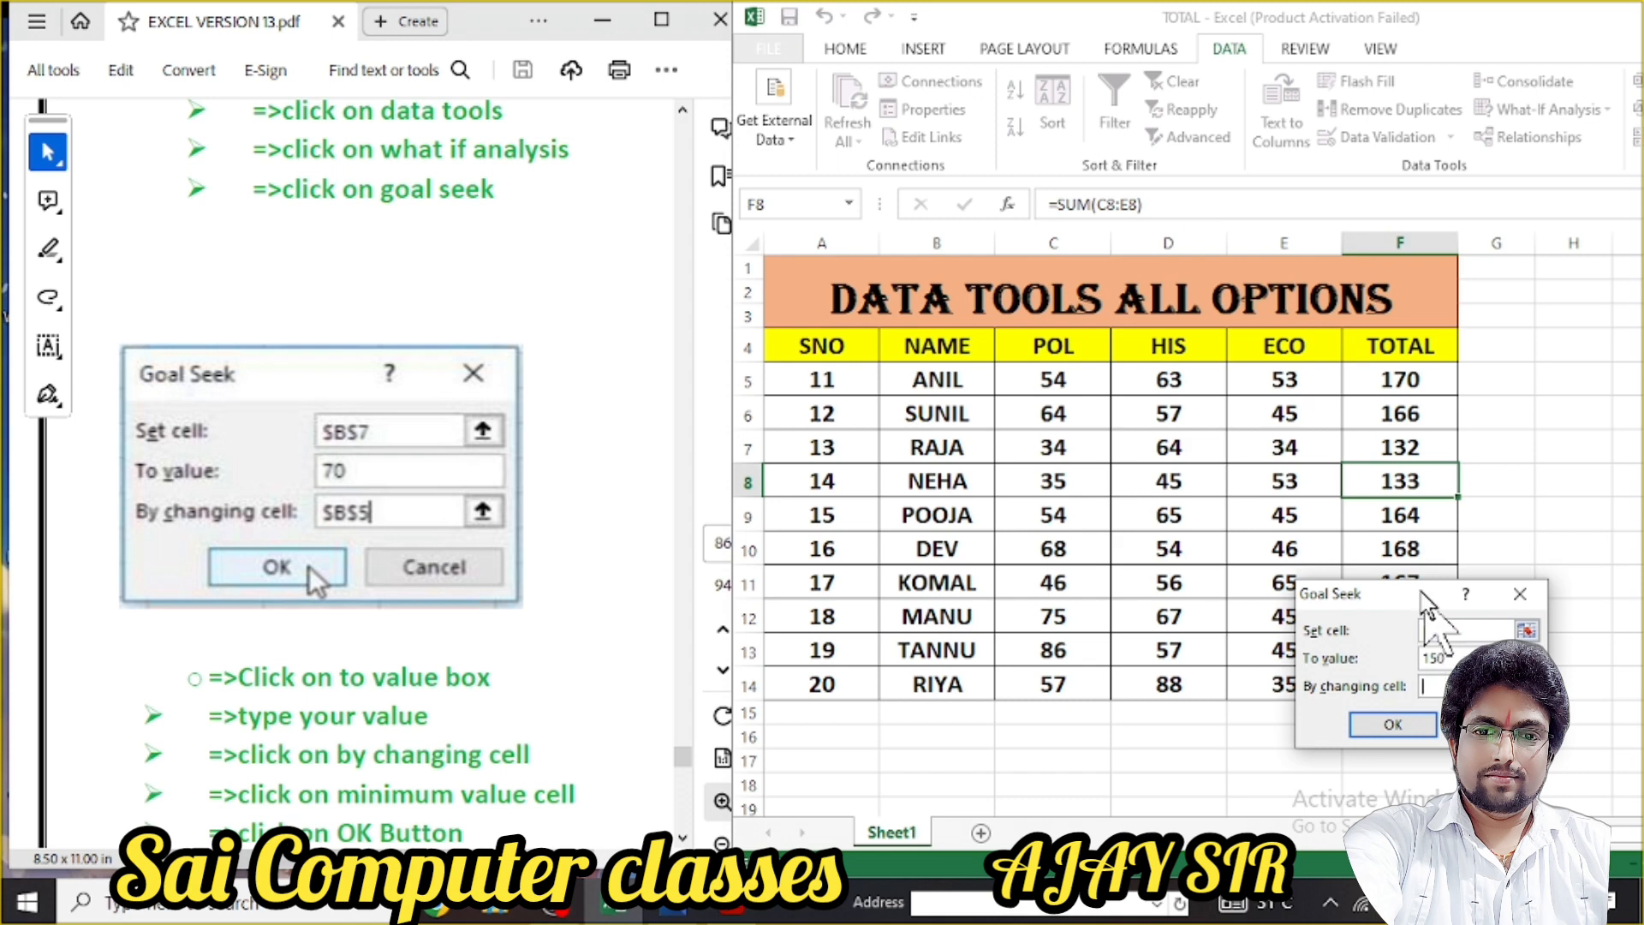
pyautogui.click(1071, 484)
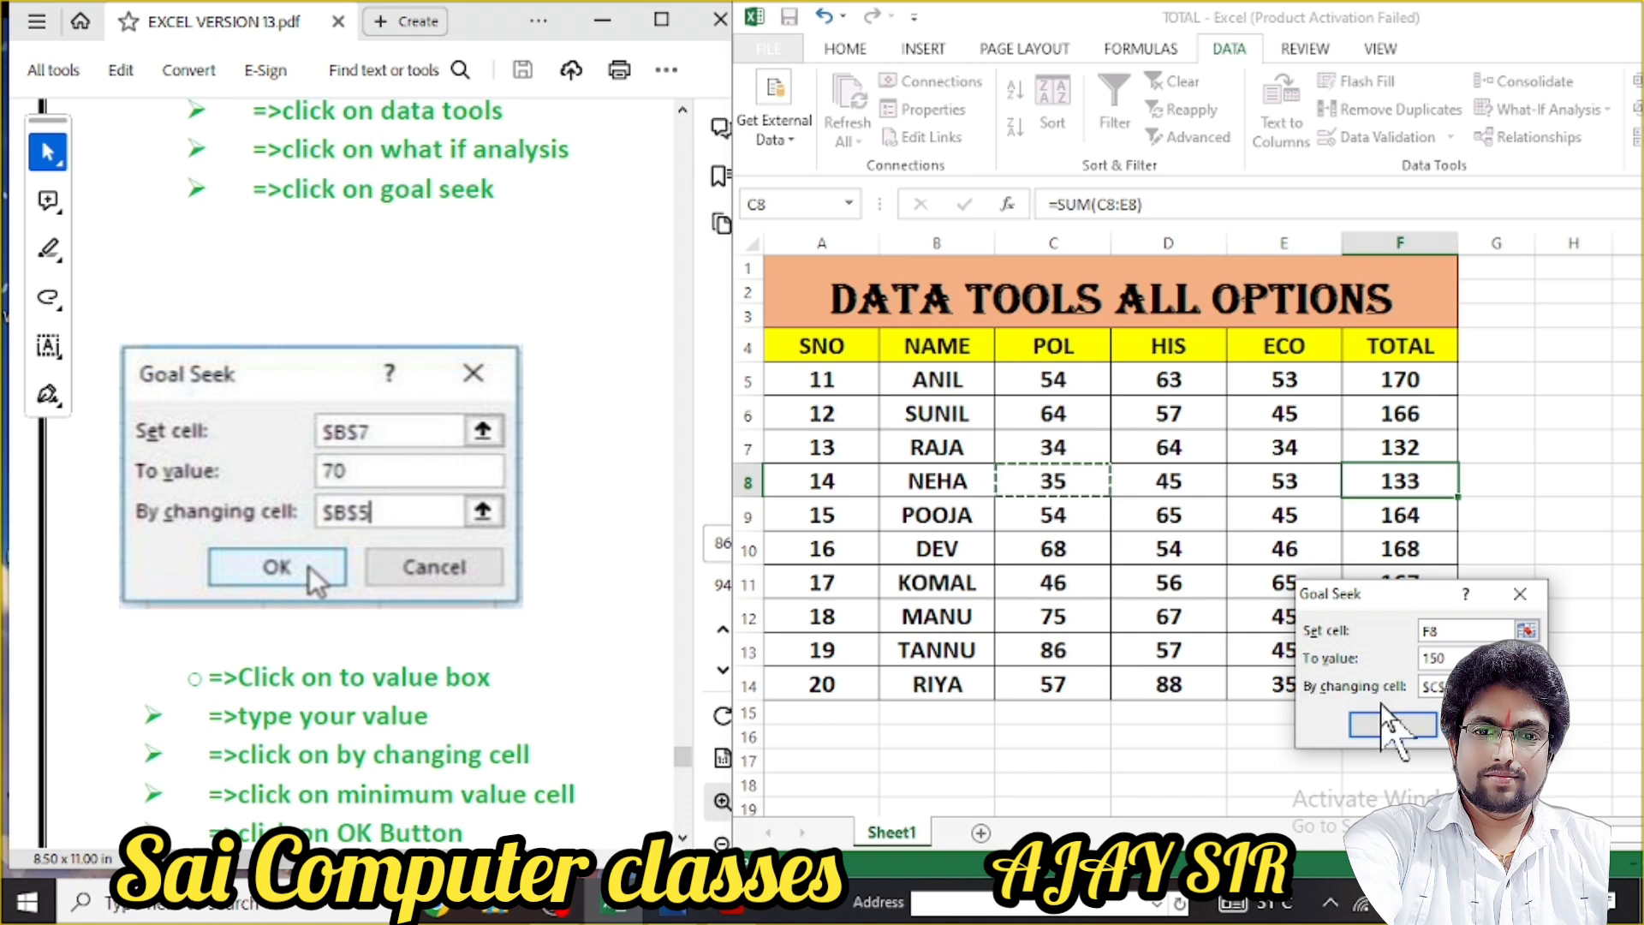
pyautogui.click(1392, 724)
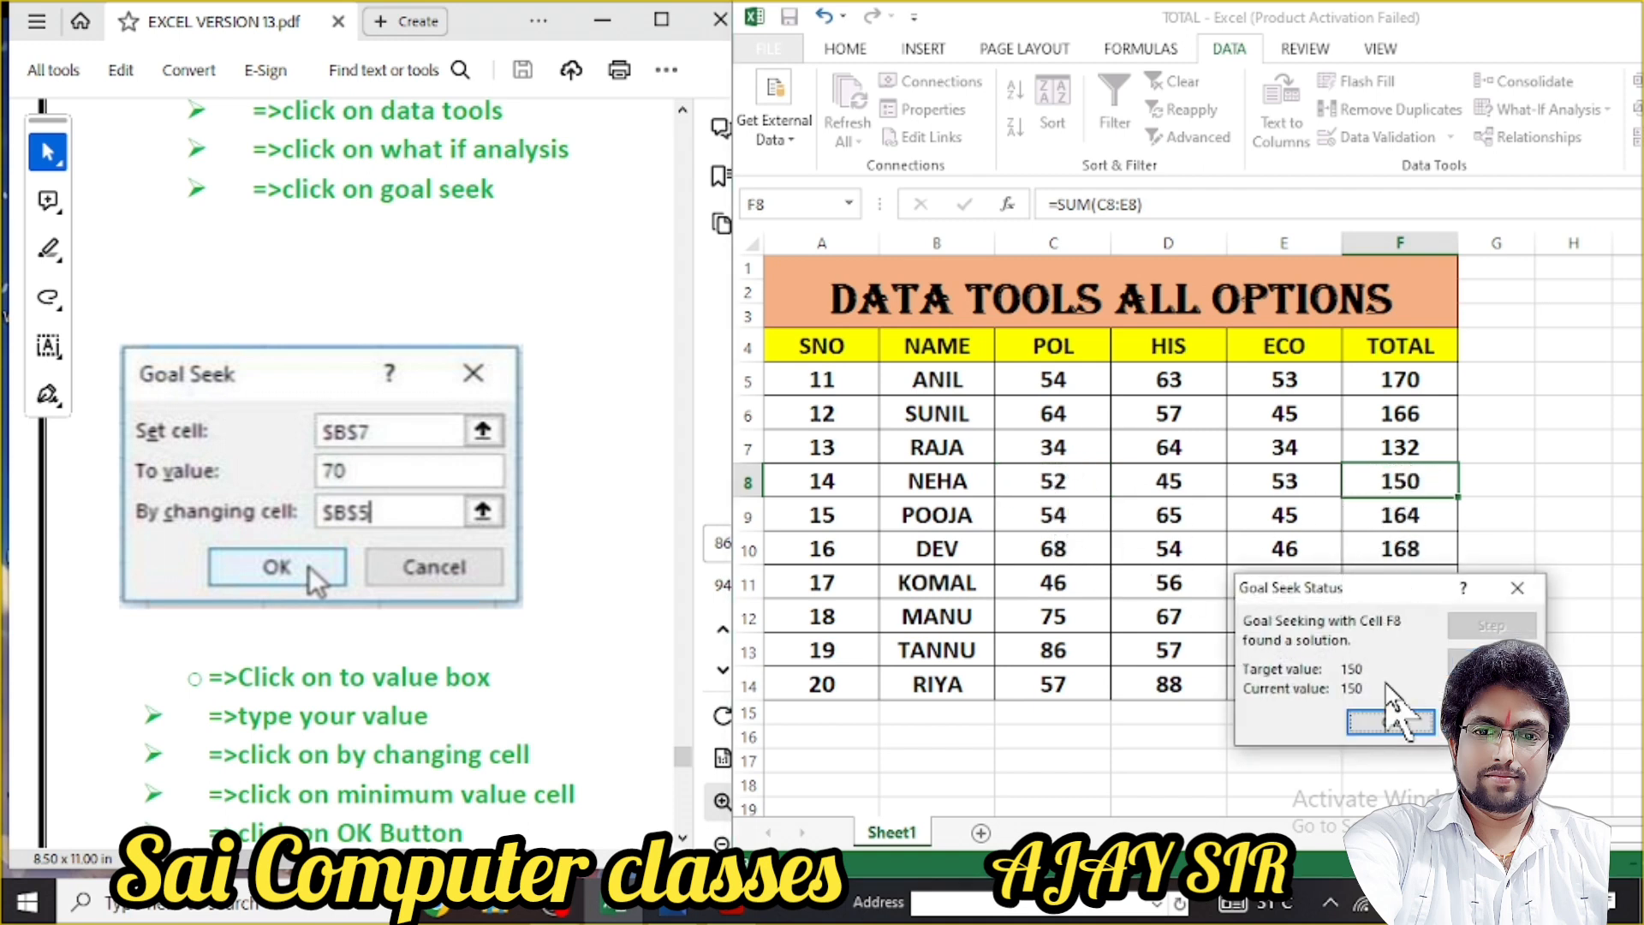
pyautogui.click(1390, 722)
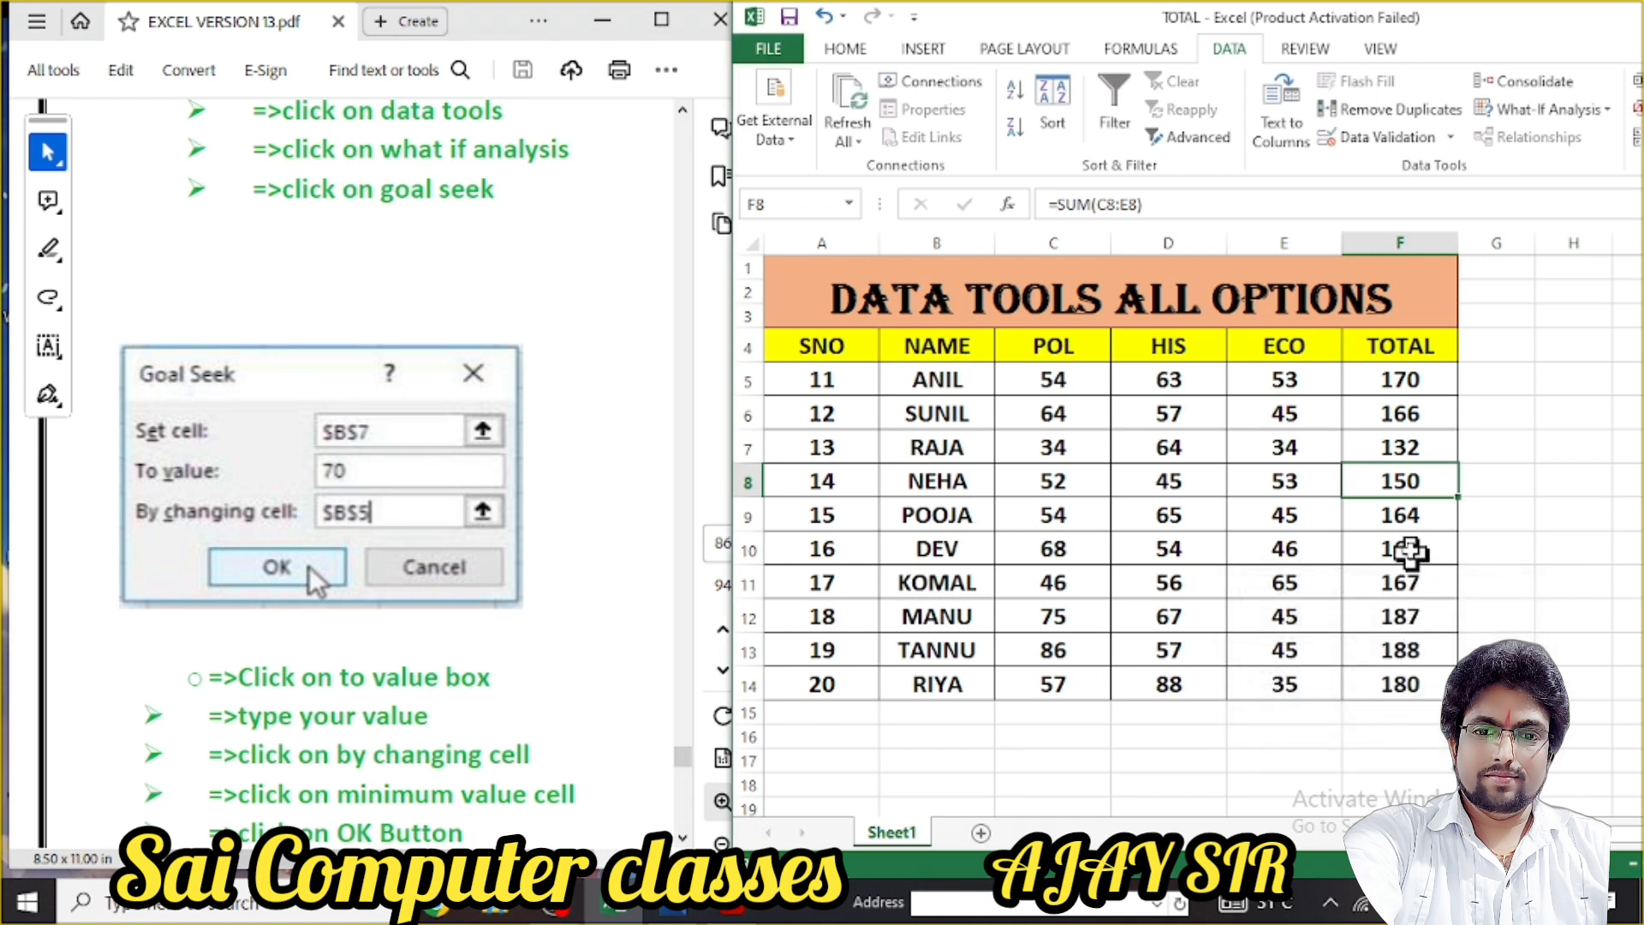
pyautogui.click(1410, 518)
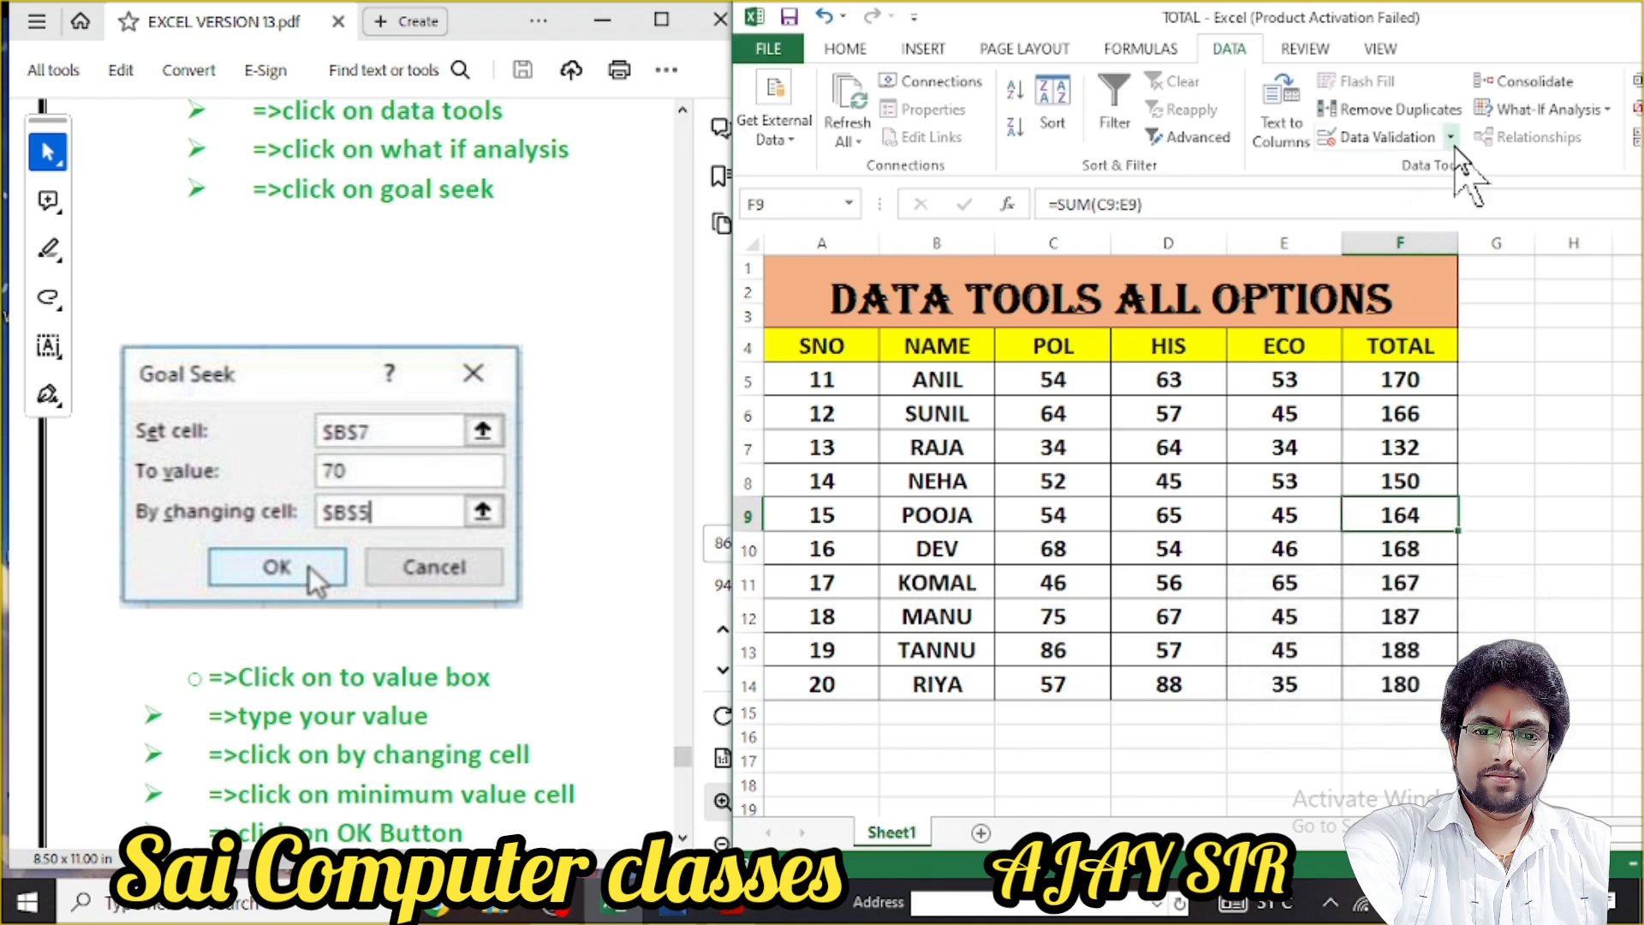
# Goal Seek POOJA's F9 total to 150 by changing D9, lowering her HIS mark from 65 to 51
pyautogui.click(1592, 110)
pyautogui.click(1533, 168)
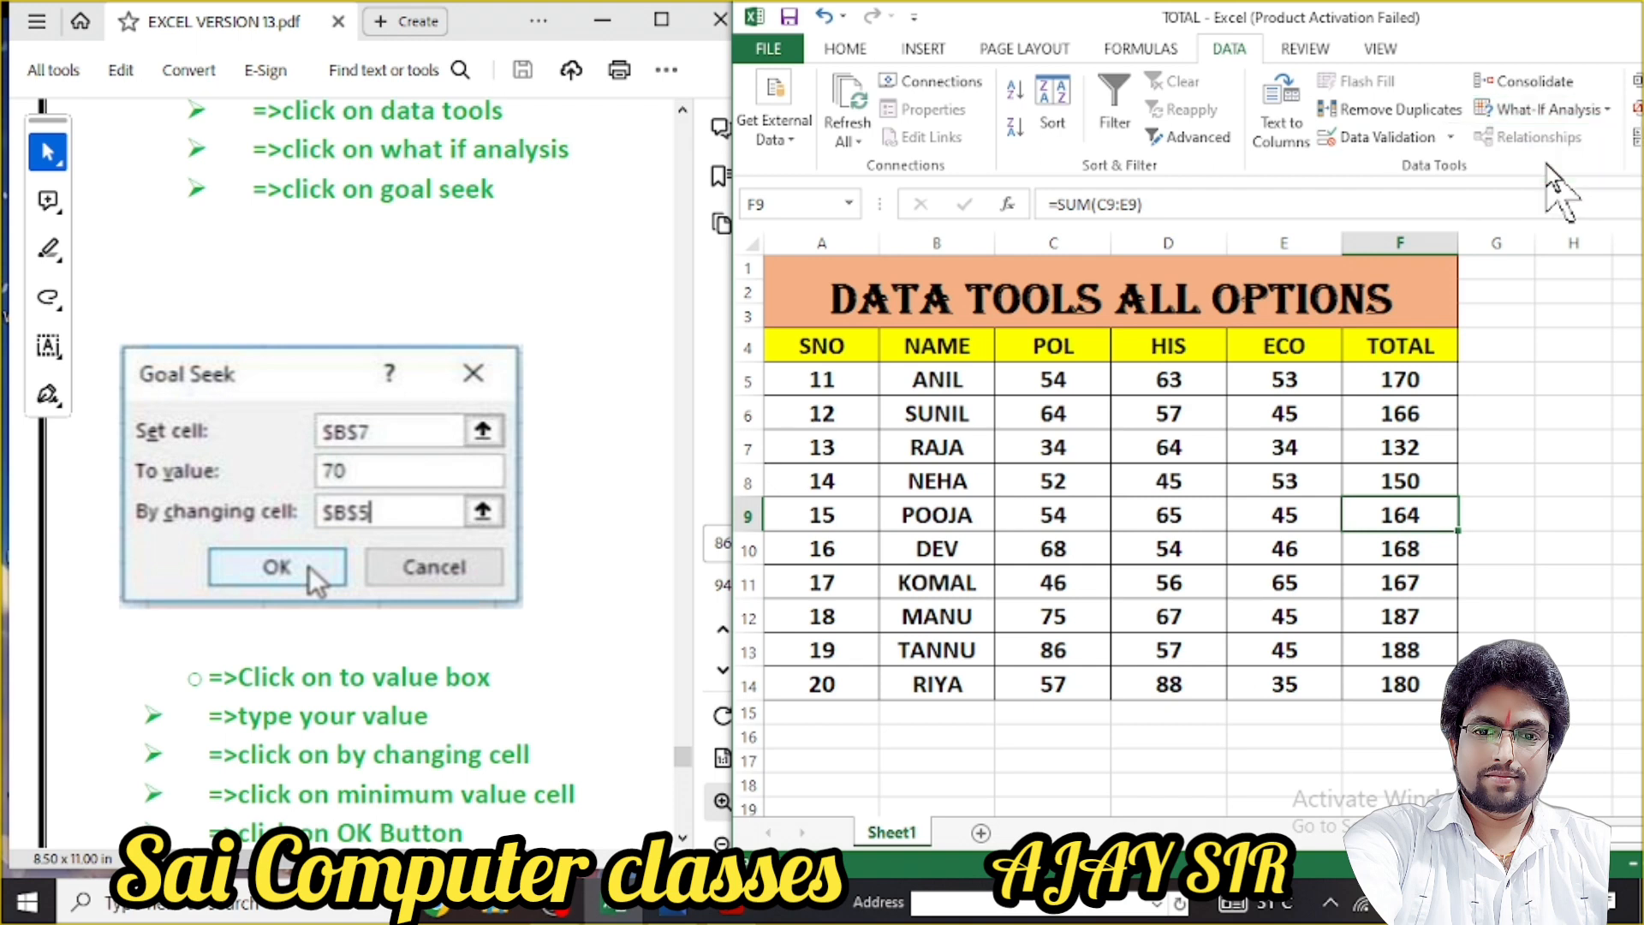
pyautogui.moveTo(1434, 666); pyautogui.dragTo(1451, 697)
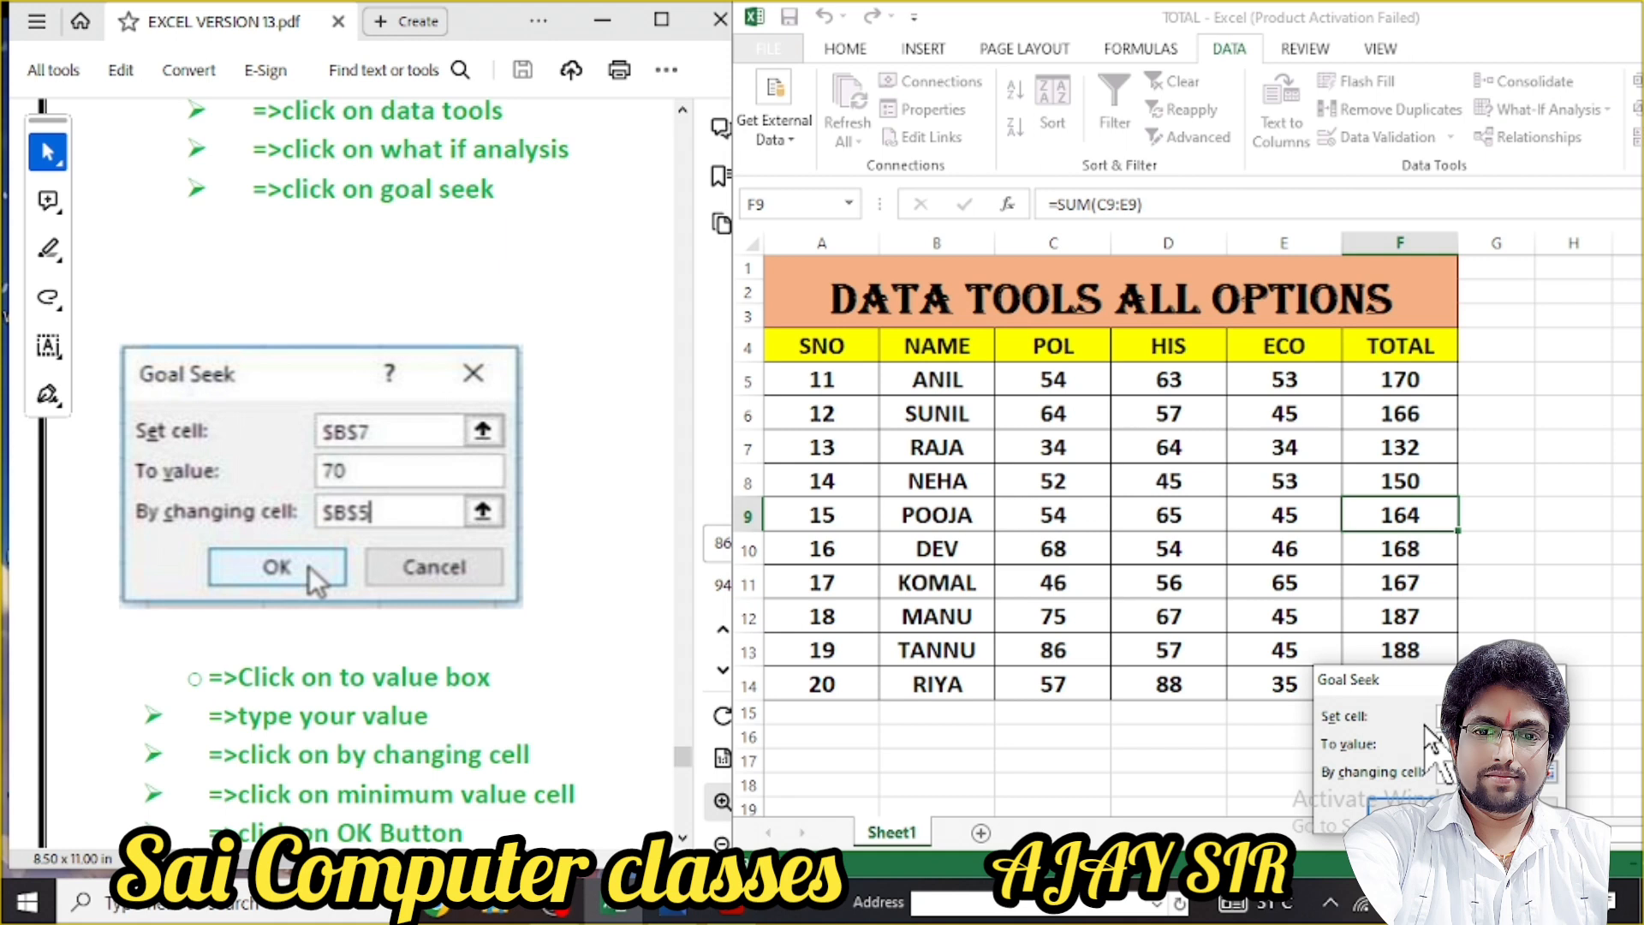
pyautogui.write('1')
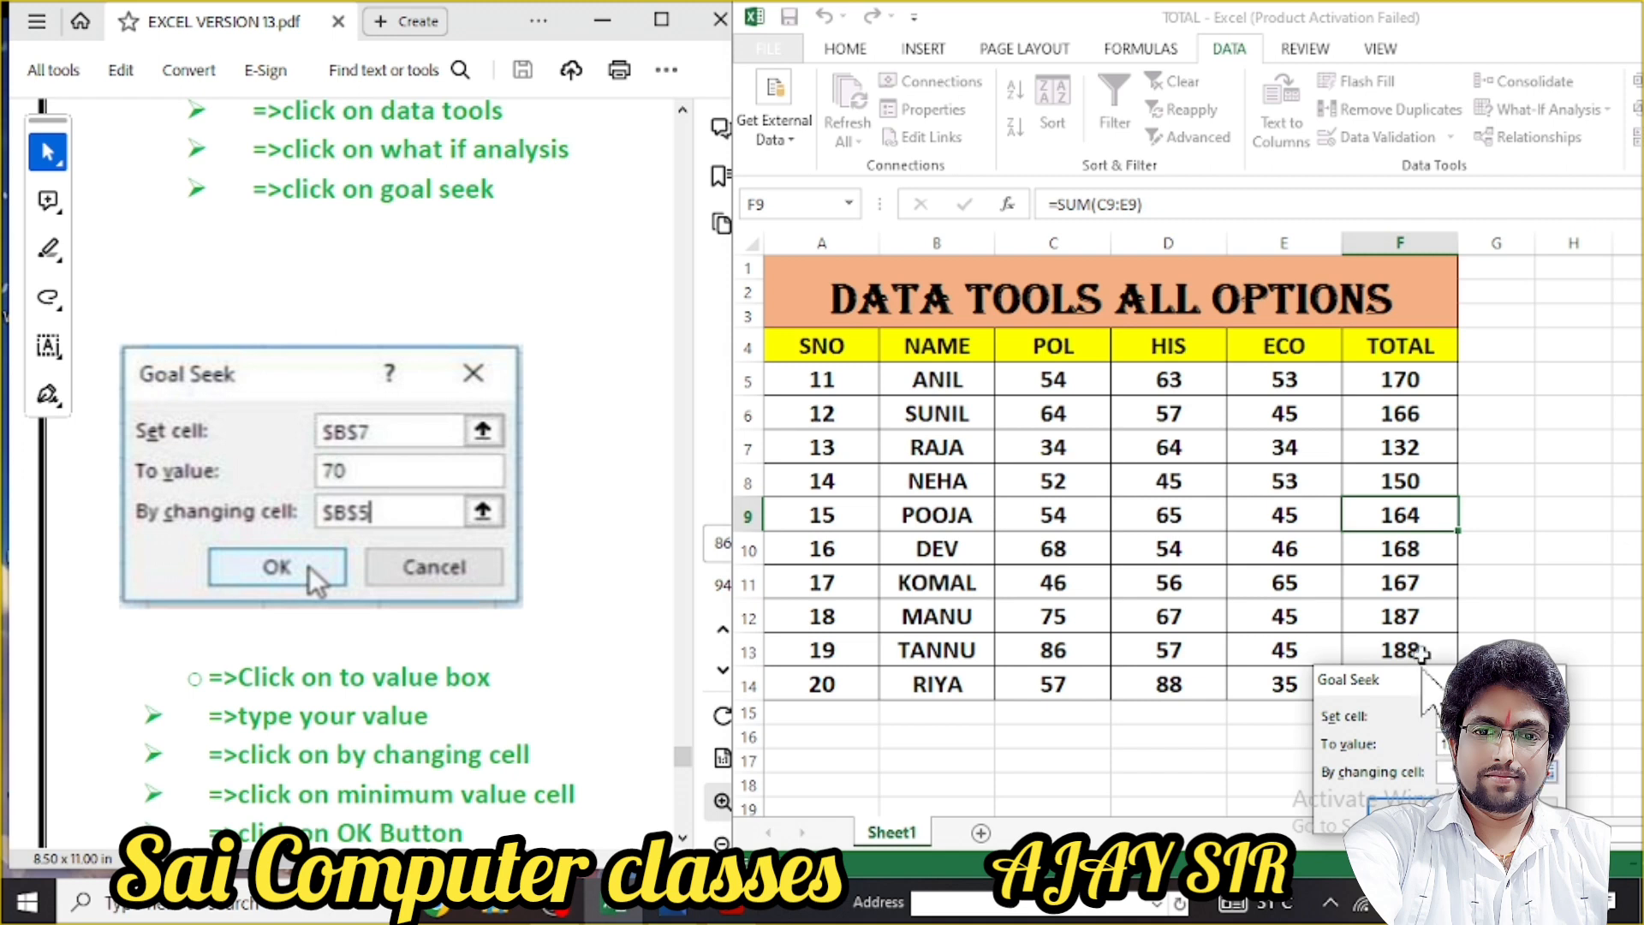
pyautogui.click(1173, 515)
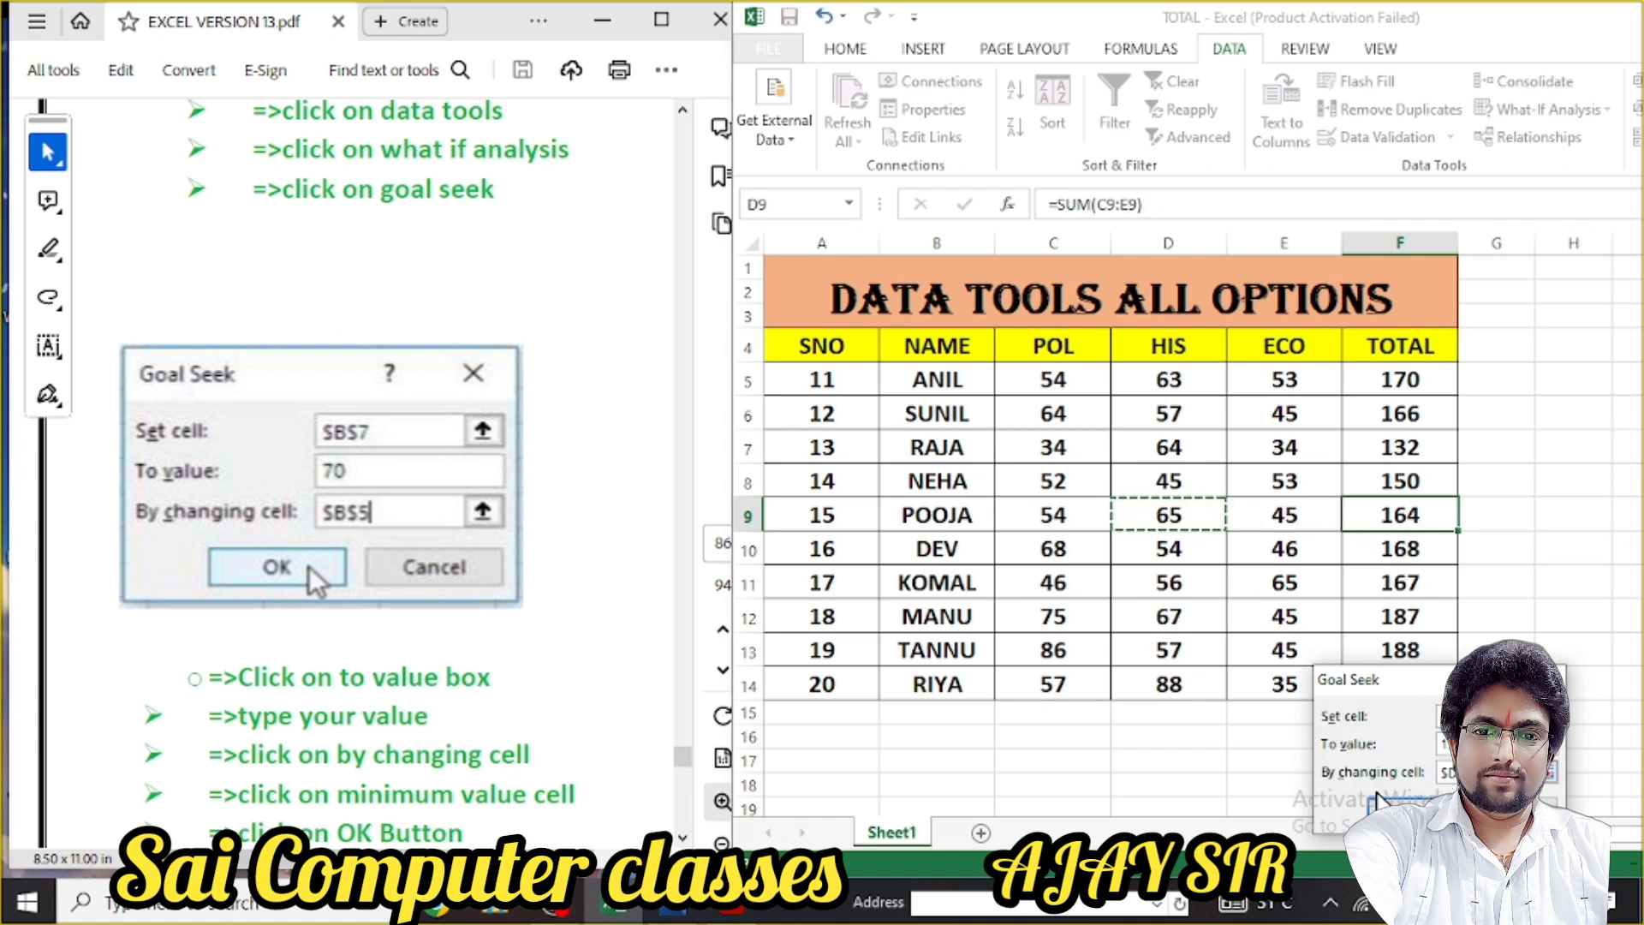
pyautogui.click(1399, 803)
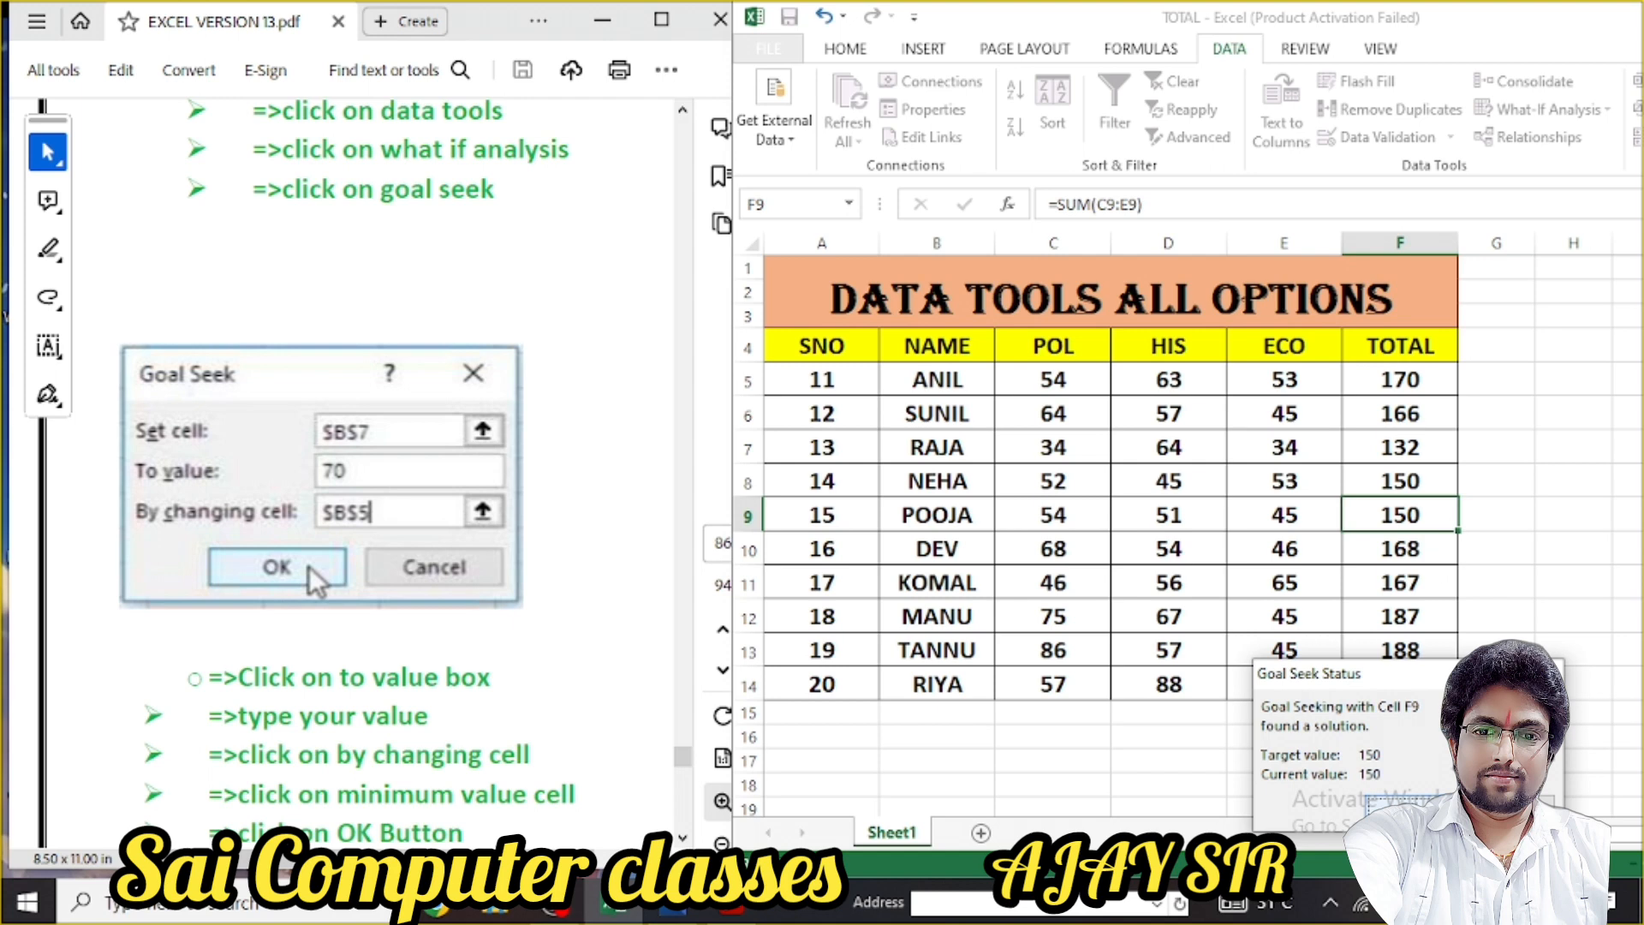
pyautogui.click(1421, 805)
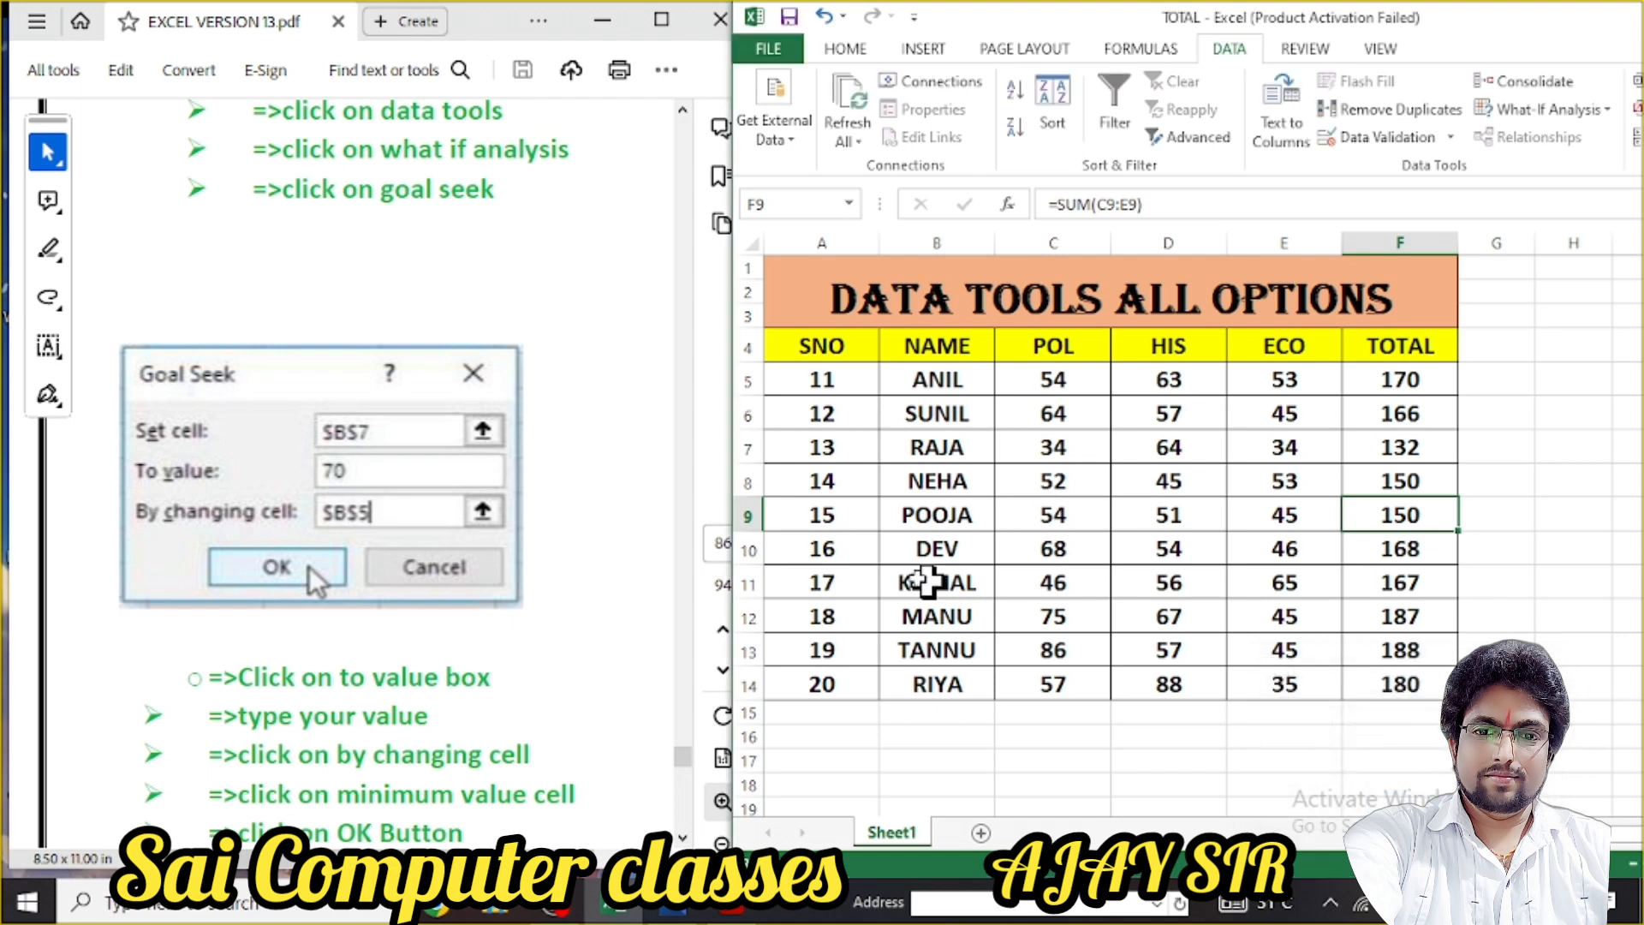
pyautogui.scroll(-1, 392, 279)
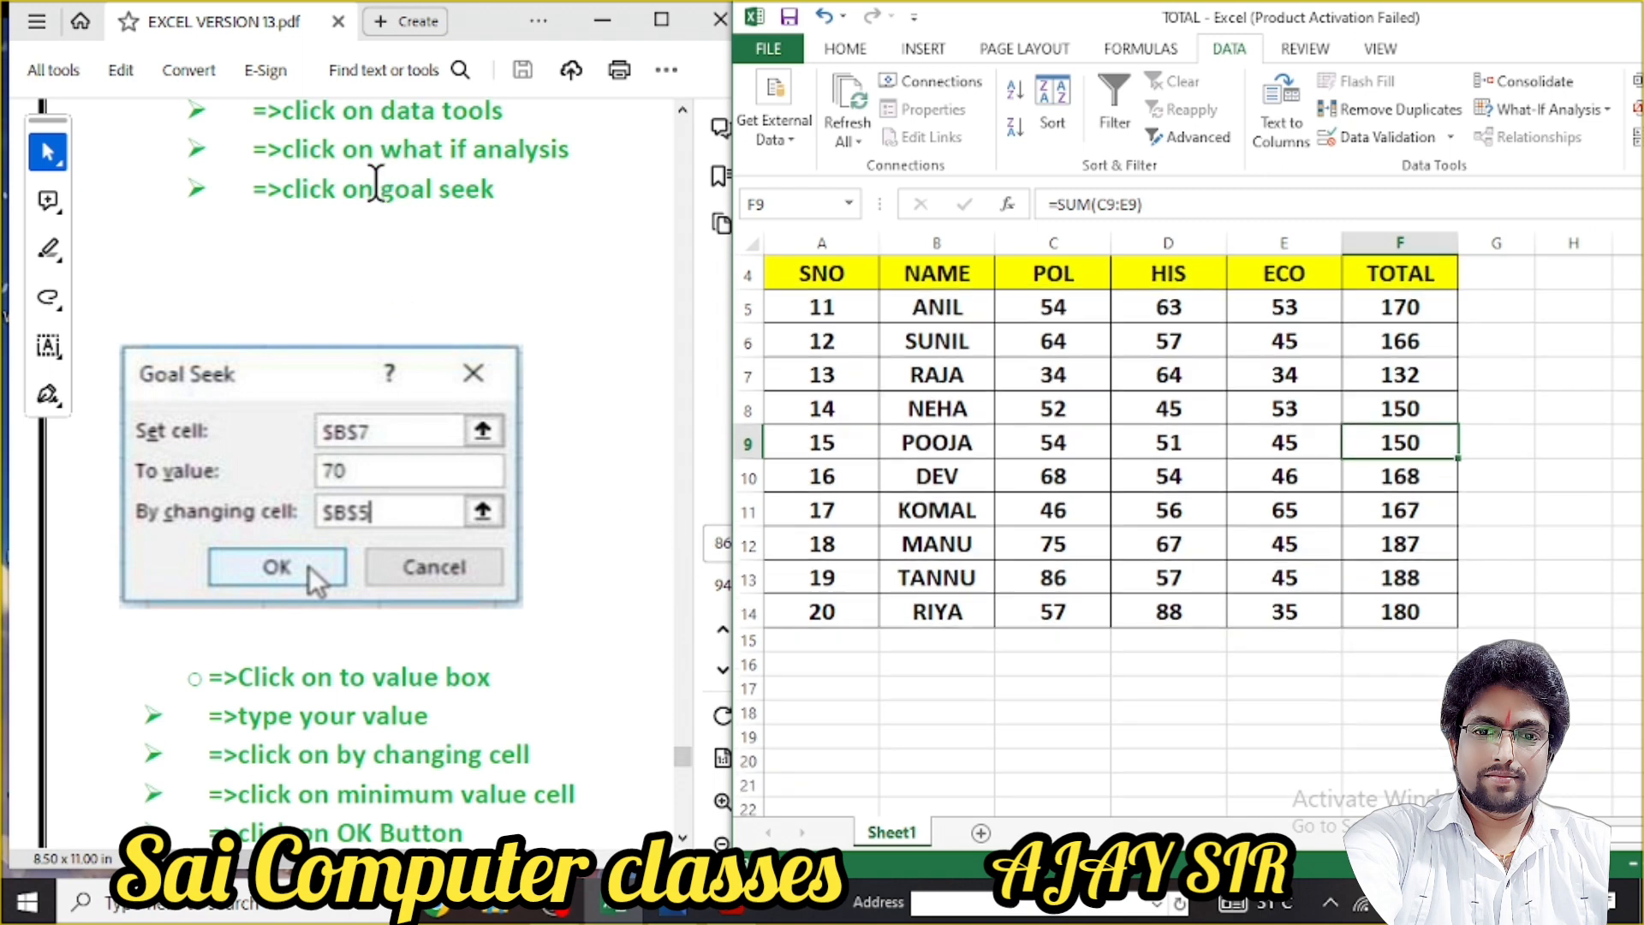
pyautogui.scroll(-1, 381, 655)
pyautogui.click(550, 568)
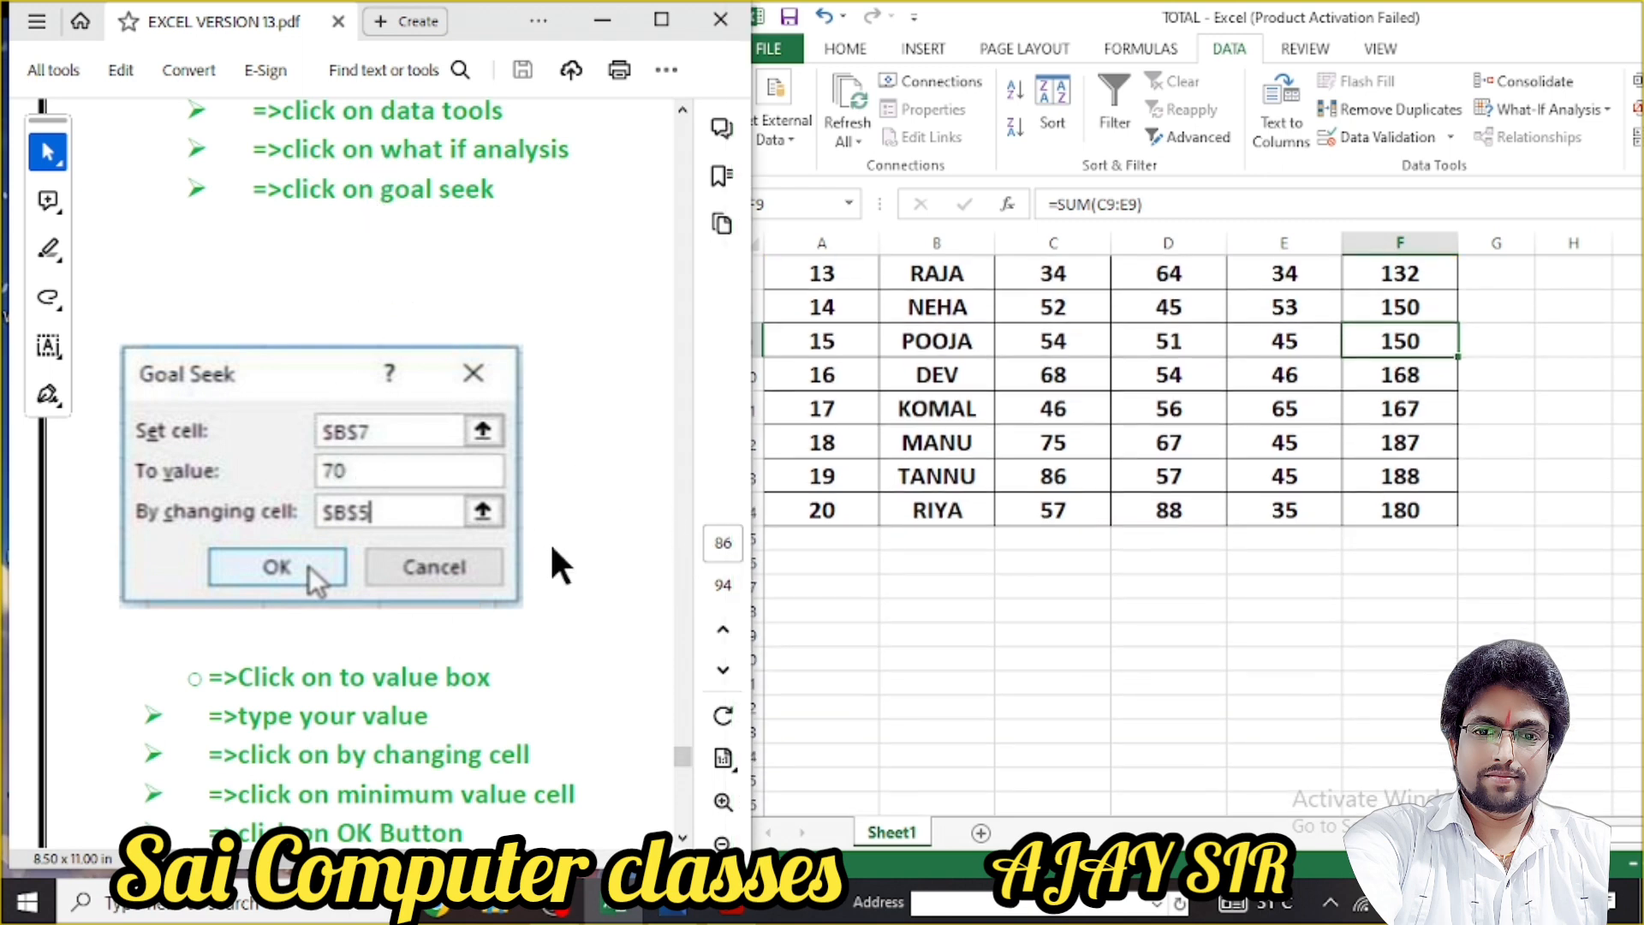
pyautogui.scroll(-2, 550, 577)
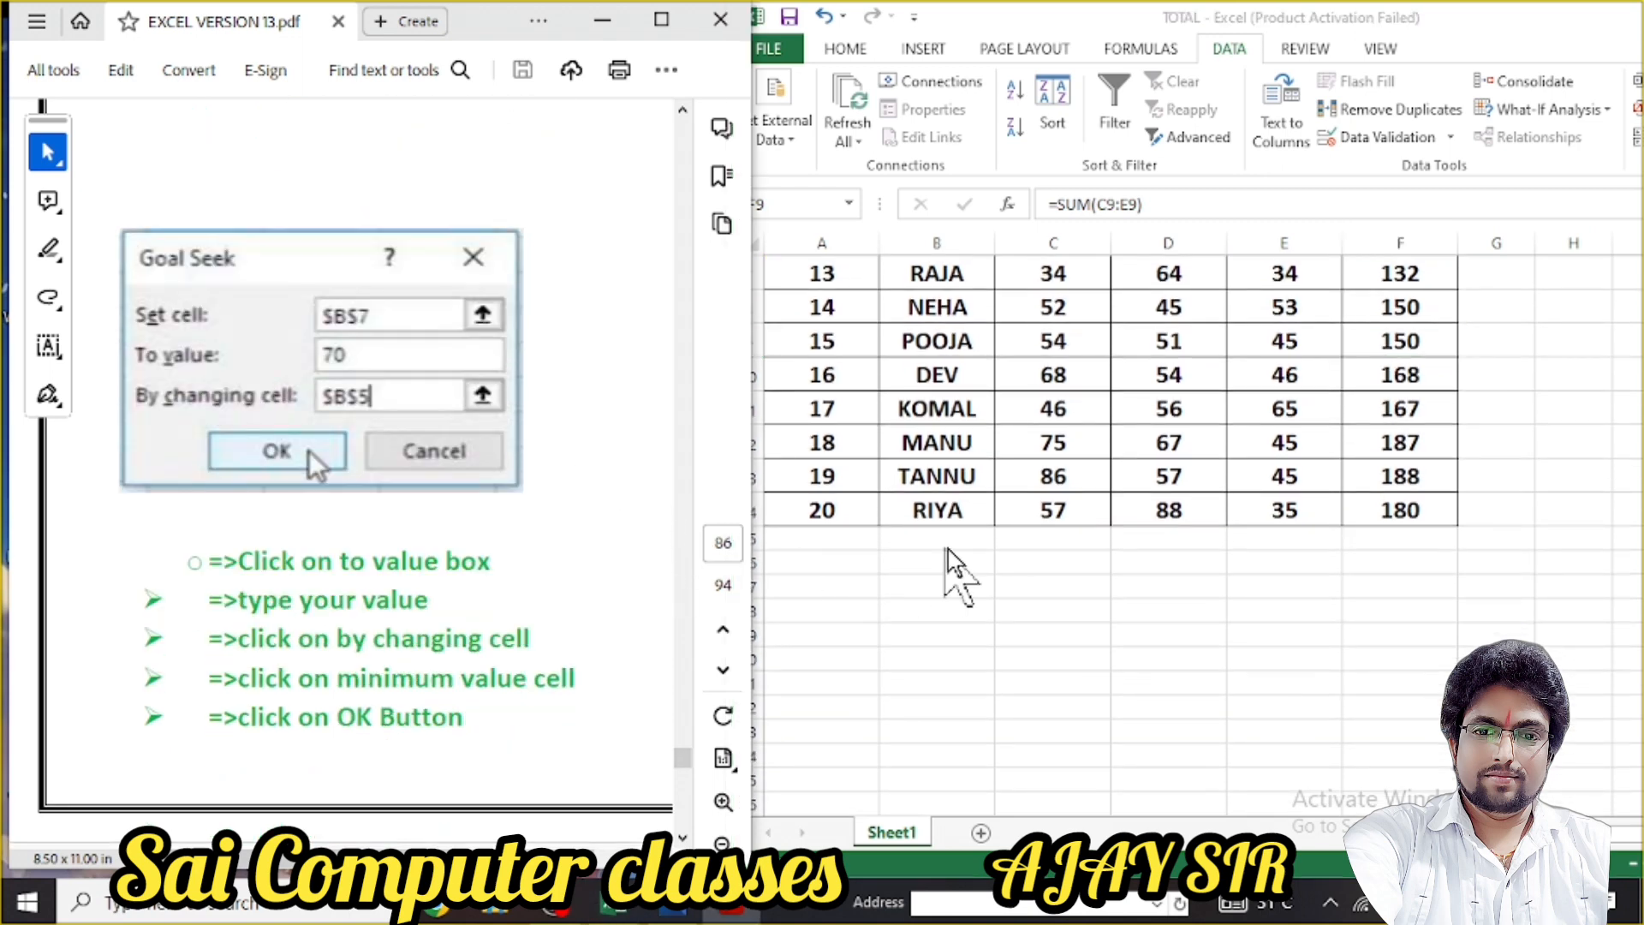
pyautogui.click(983, 580)
pyautogui.scroll(2, 983, 580)
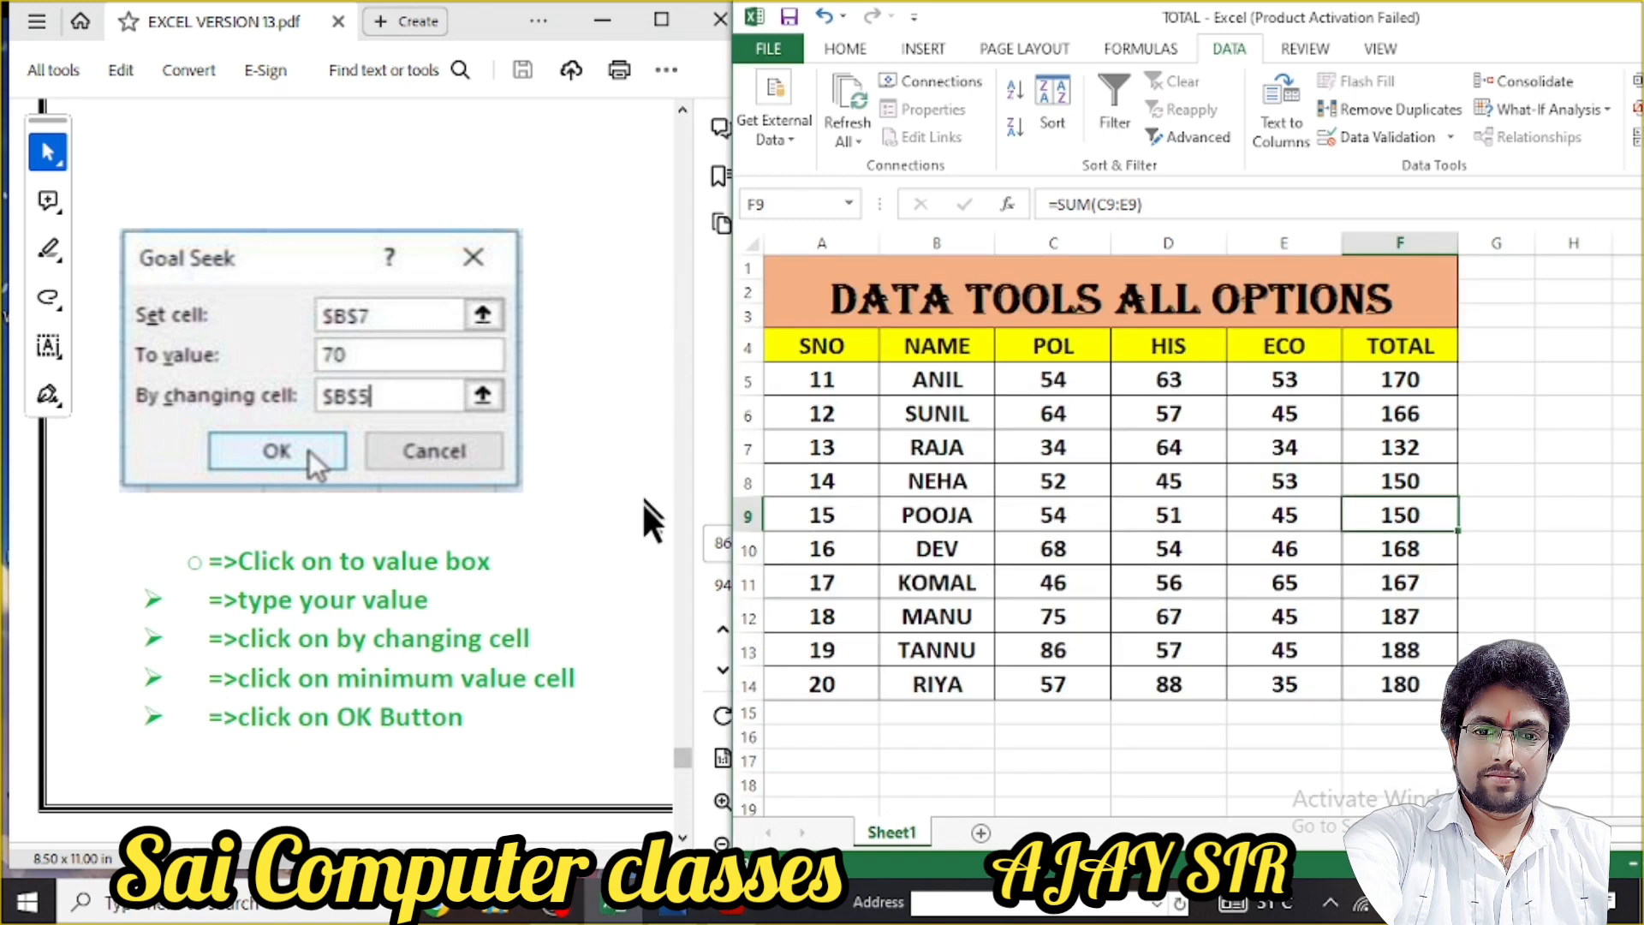
pyautogui.click(690, 831)
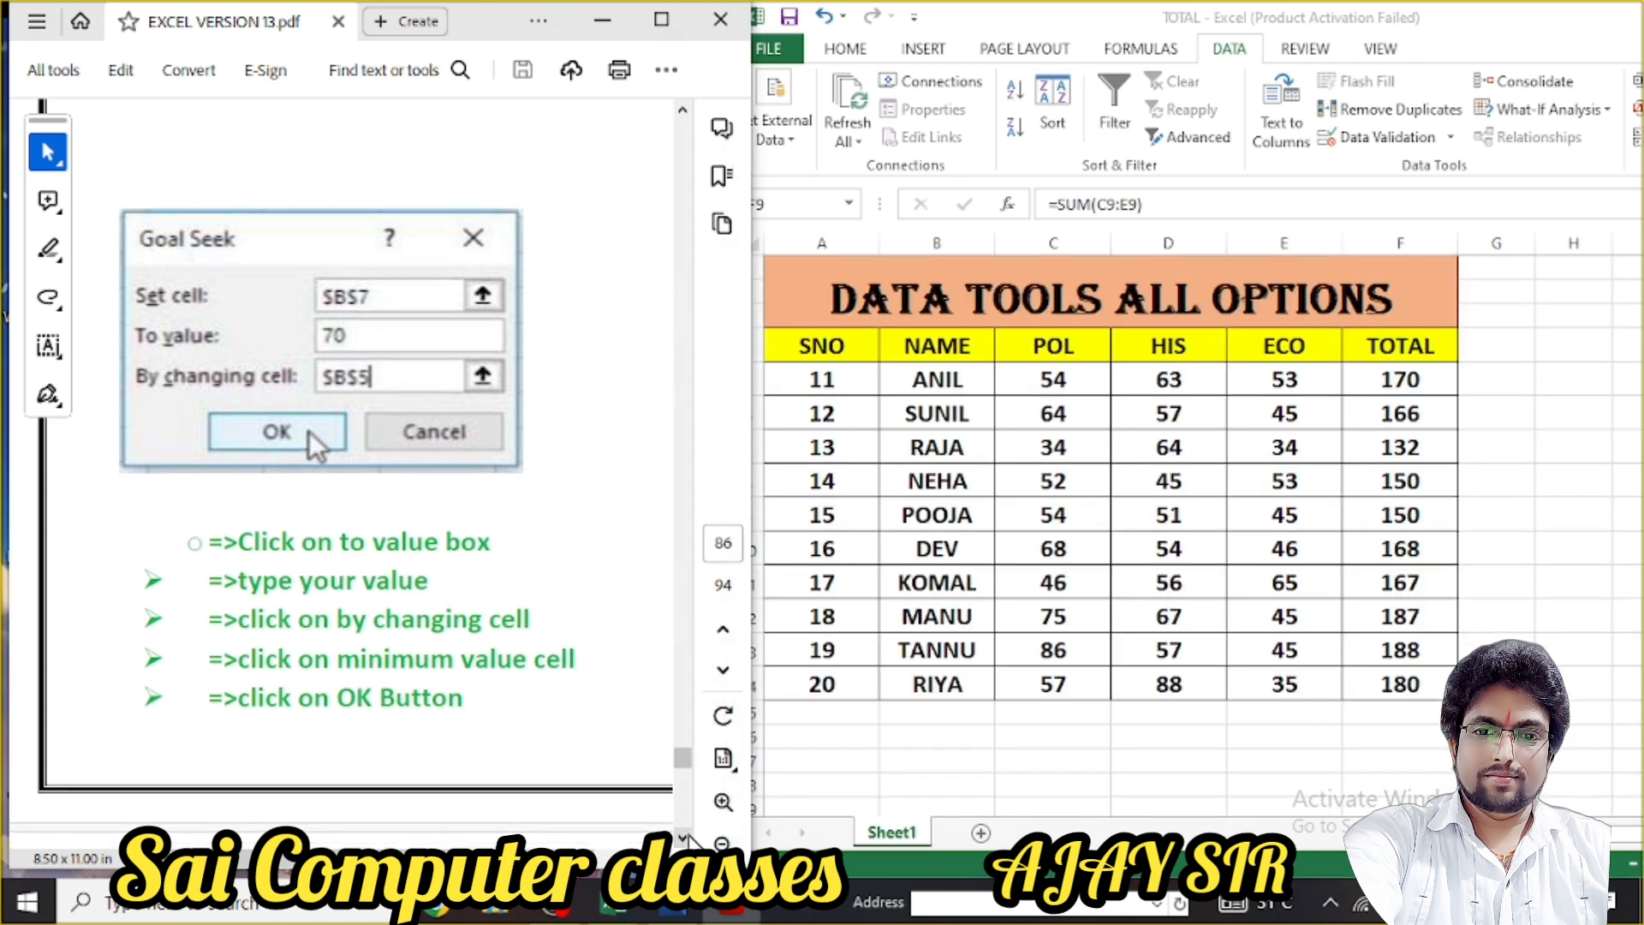
pyautogui.scroll(-10, 615, 675)
pyautogui.scroll(-4, 605, 547)
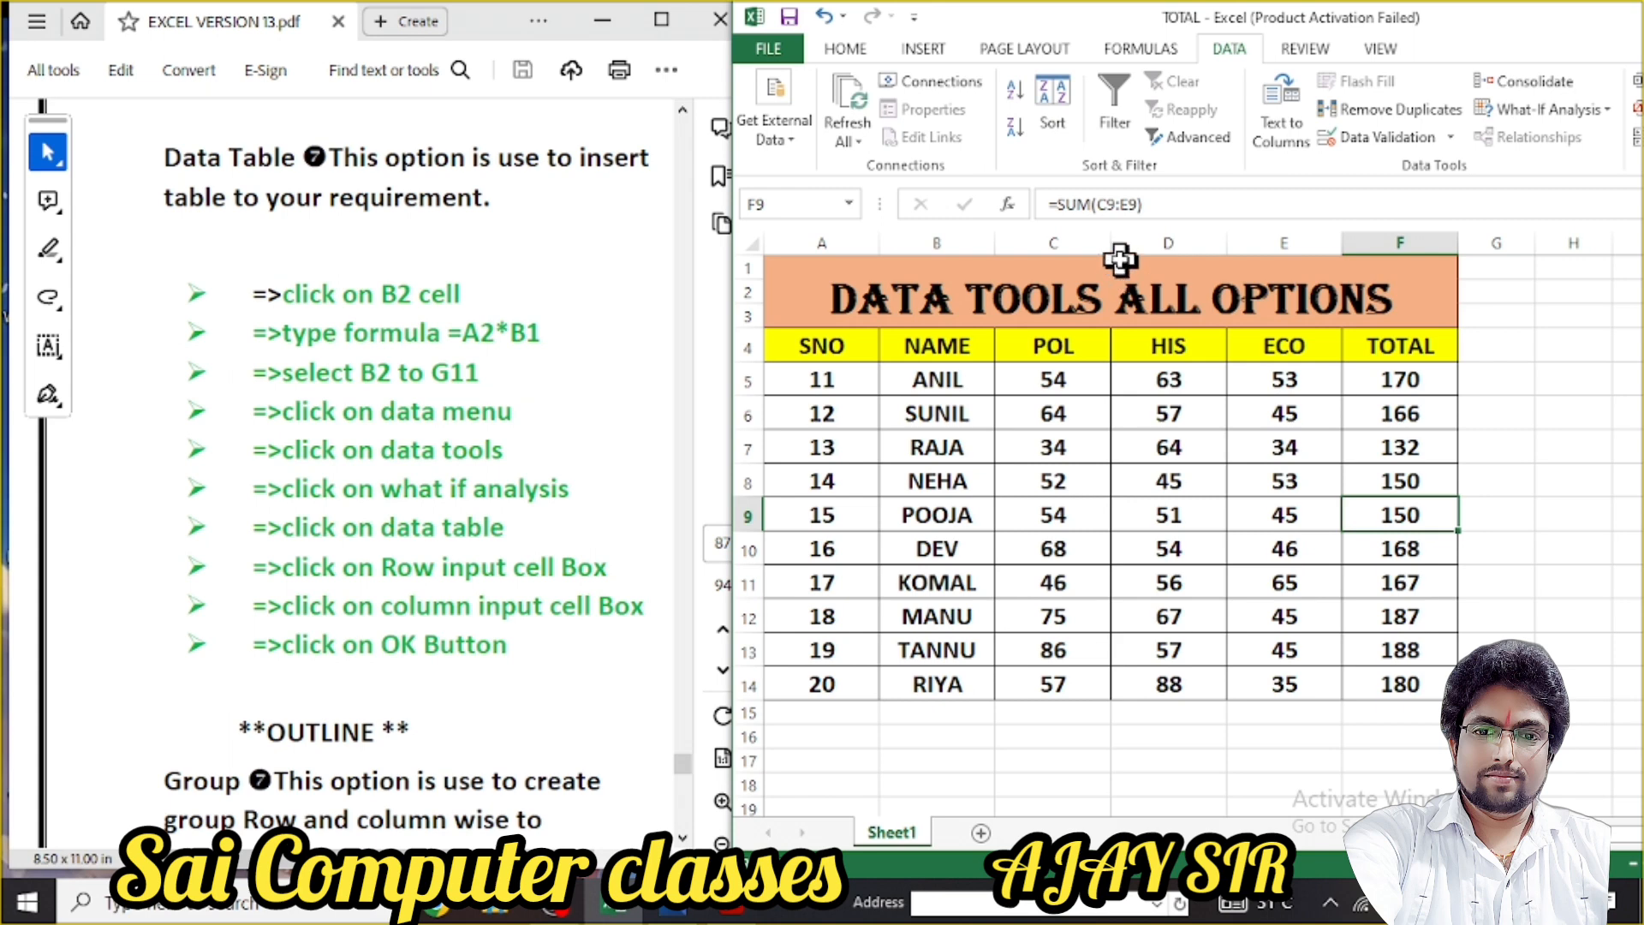
pyautogui.click(1132, 288)
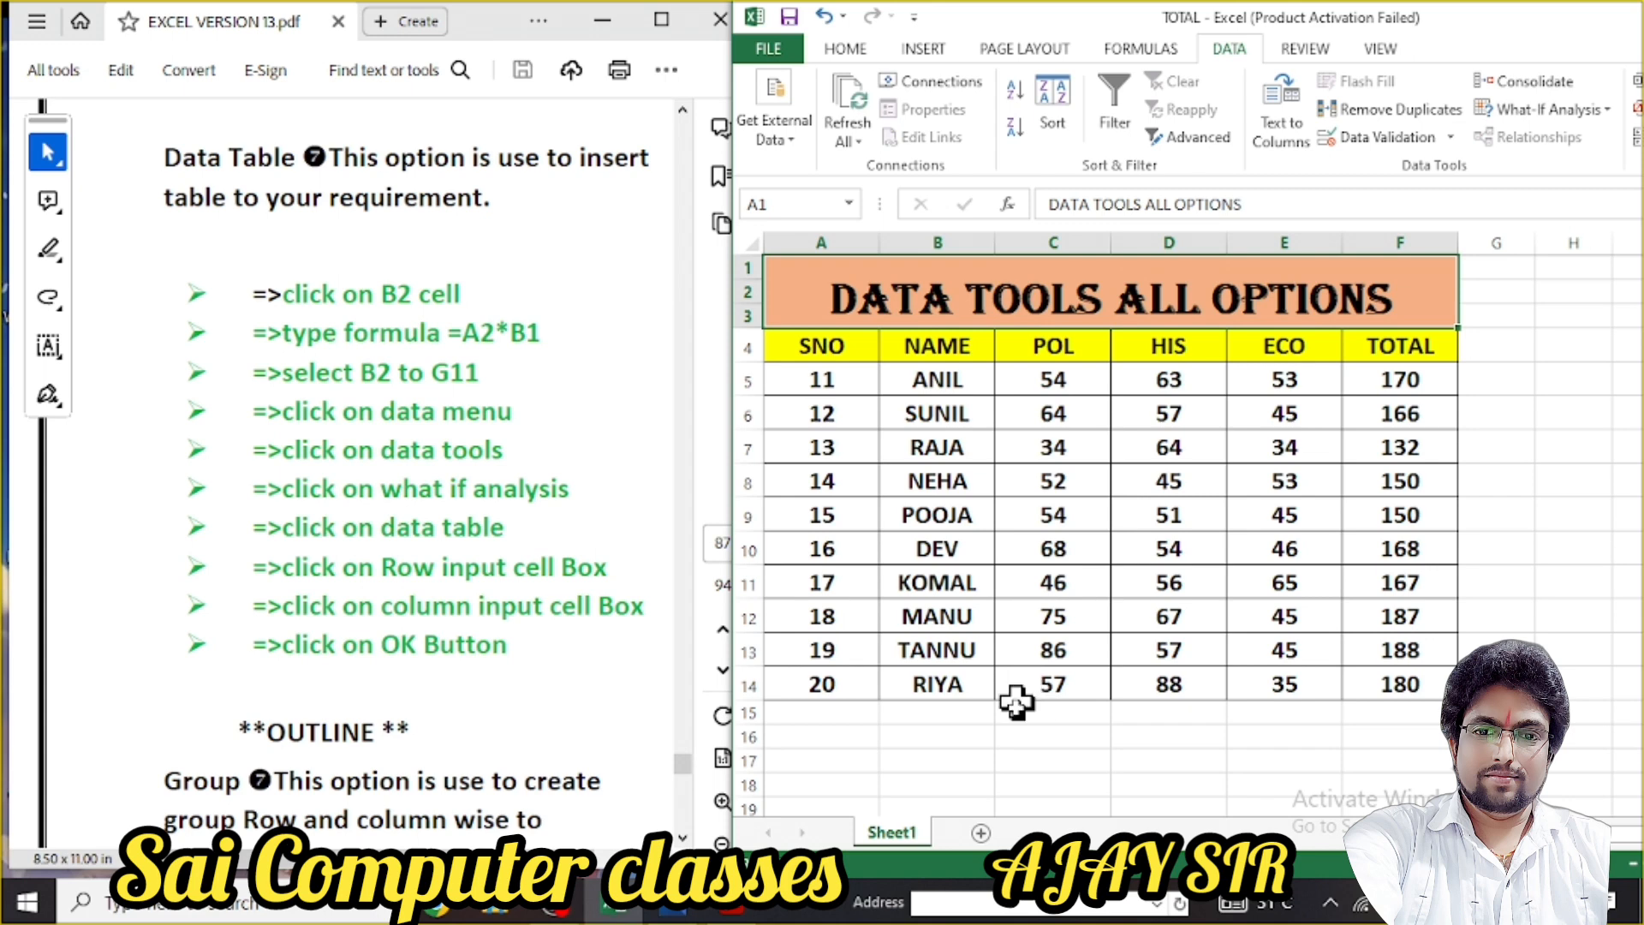
# Add a blank Sheet3 and enter =A2*B1 in cell B2
pyautogui.click(981, 832)
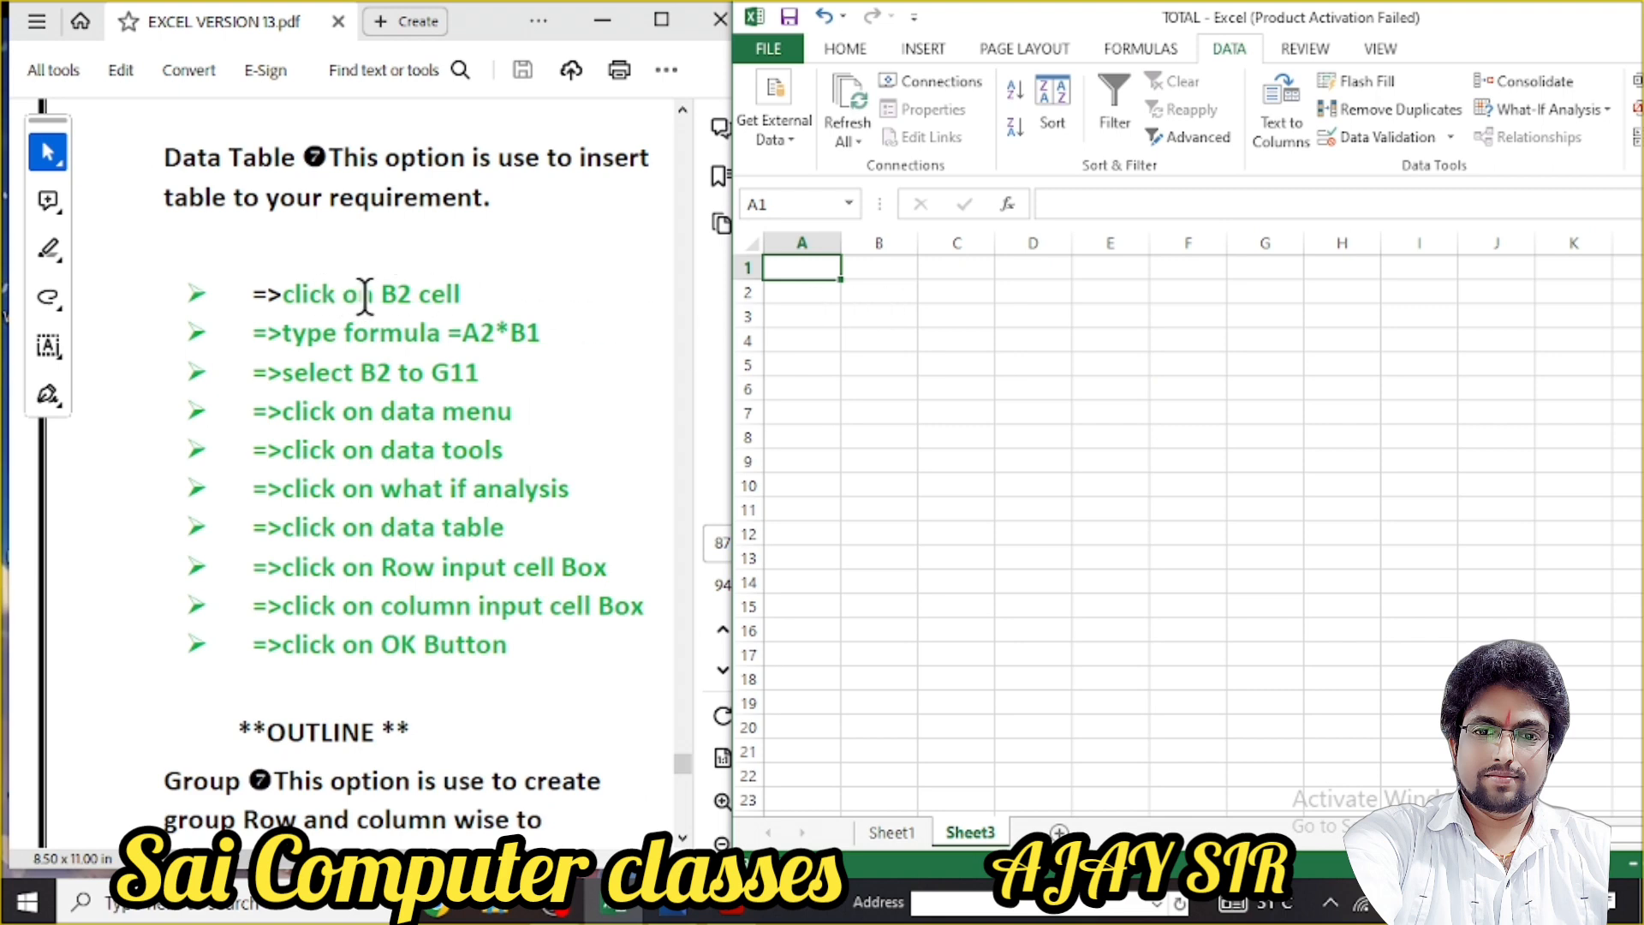
pyautogui.click(904, 295)
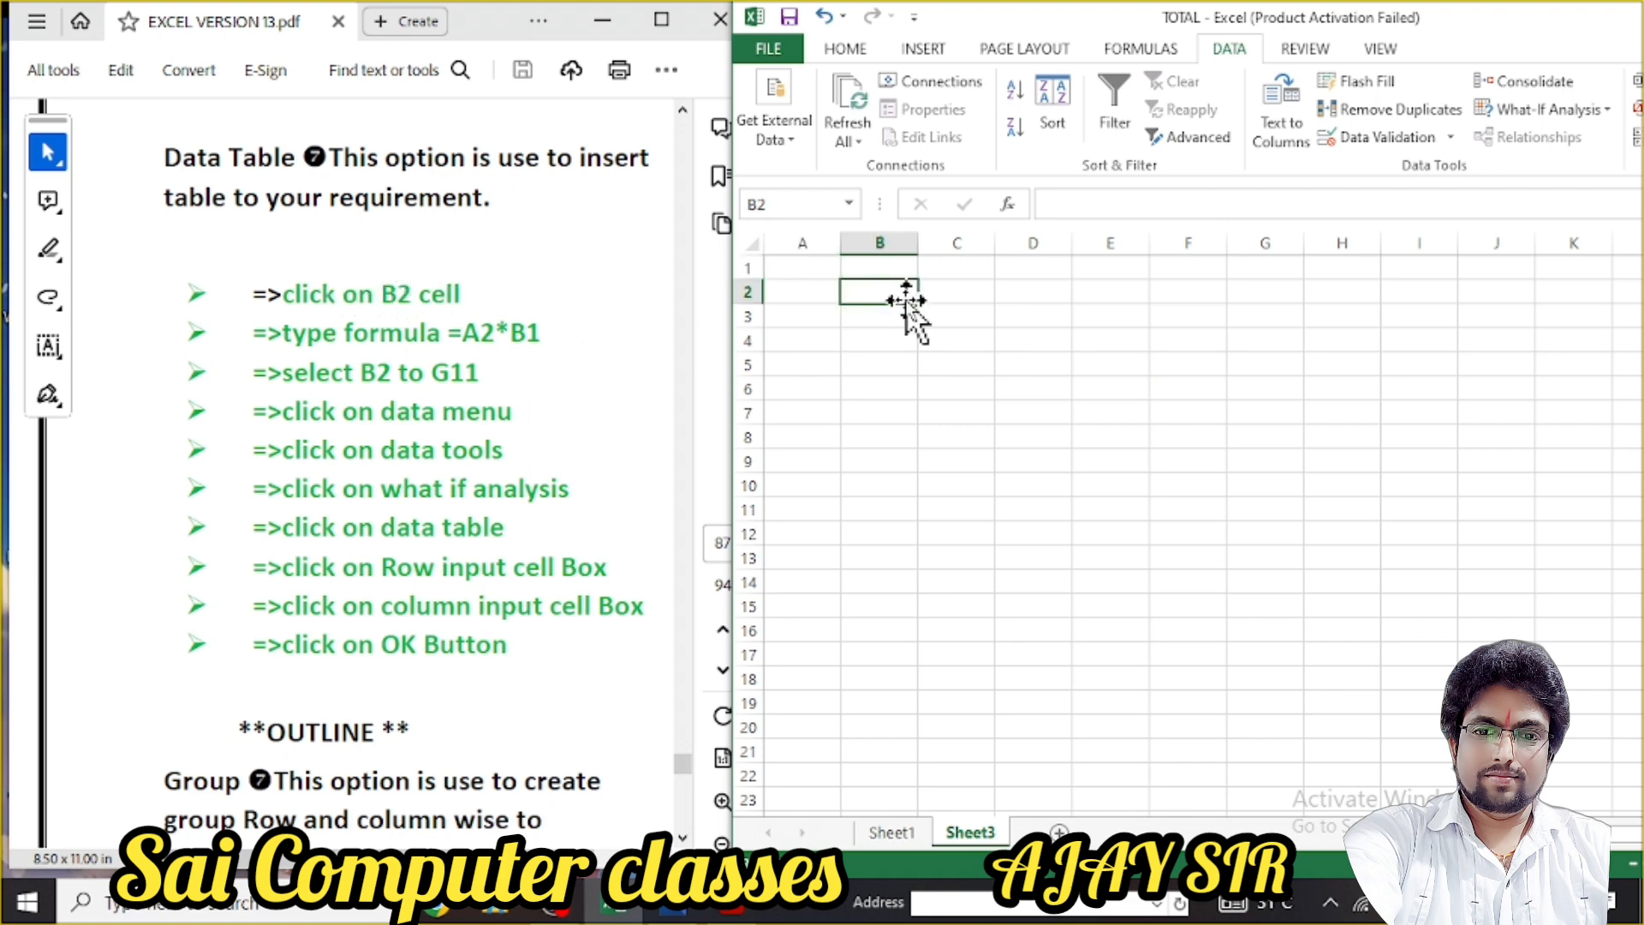
pyautogui.write('=A')
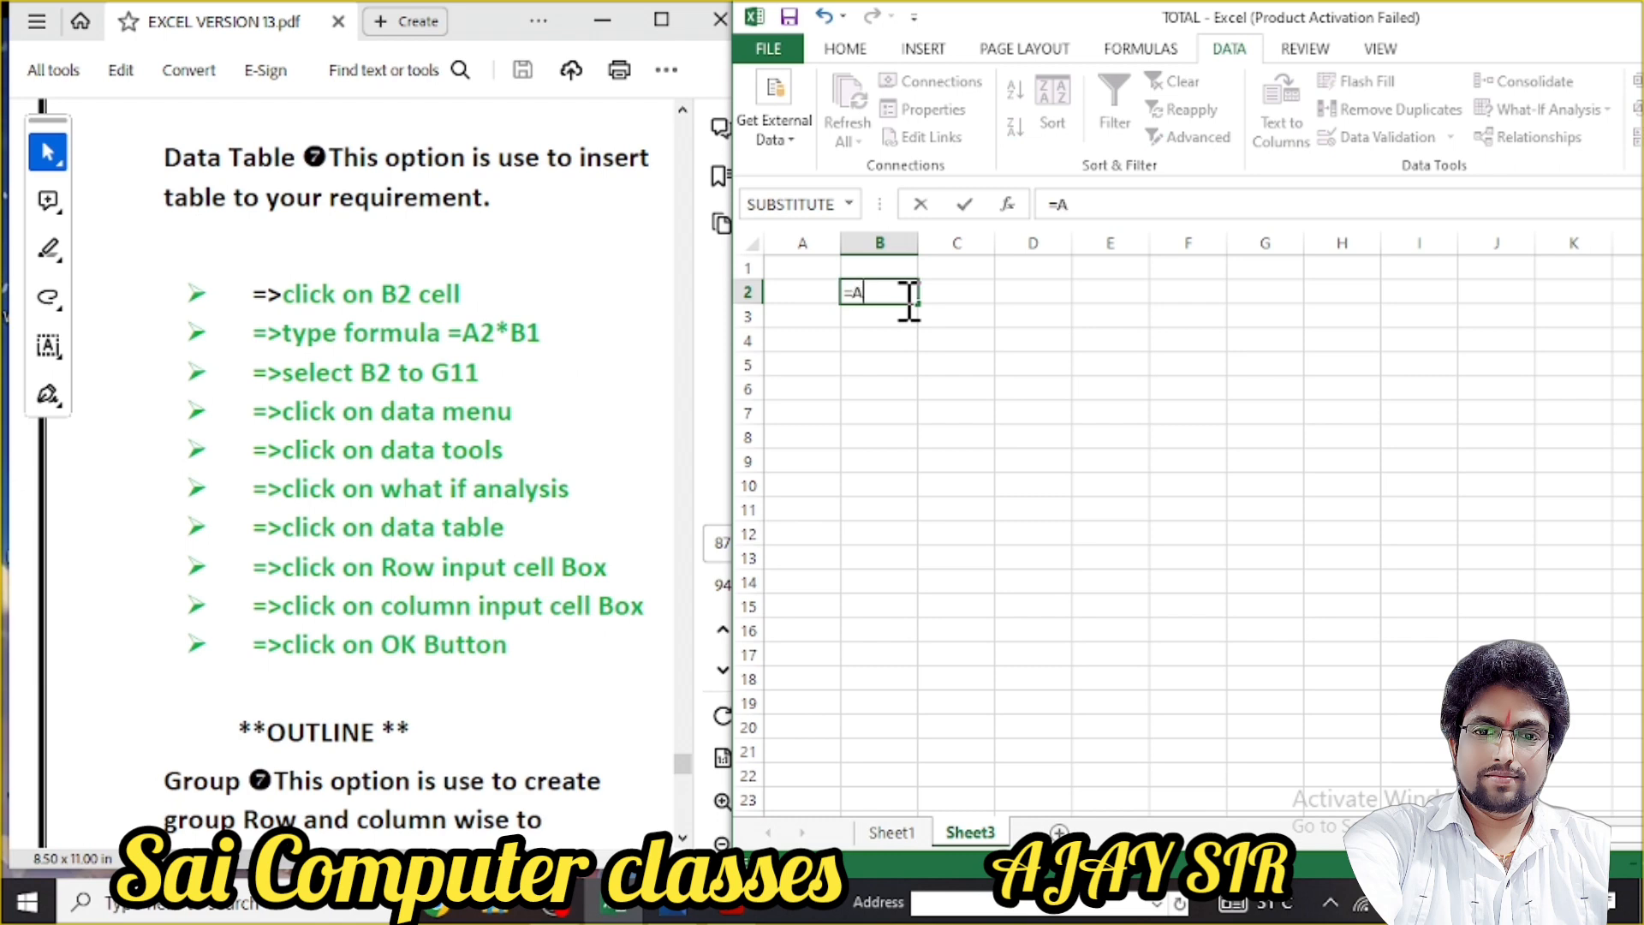
pyautogui.write('2')
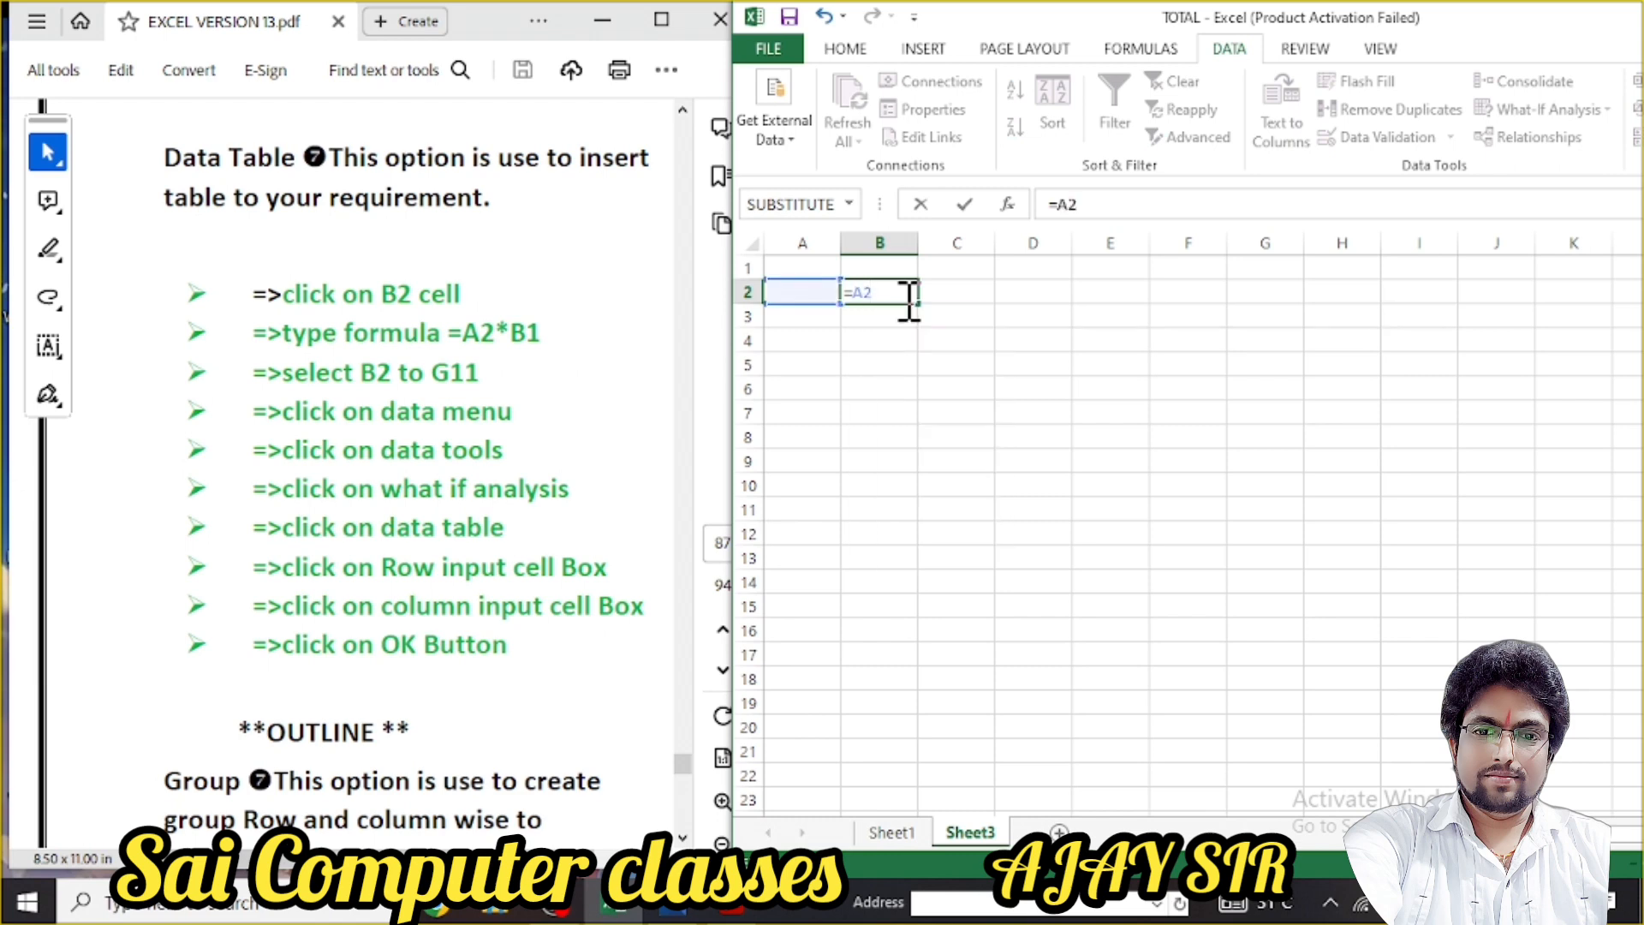
pyautogui.write('*B1')
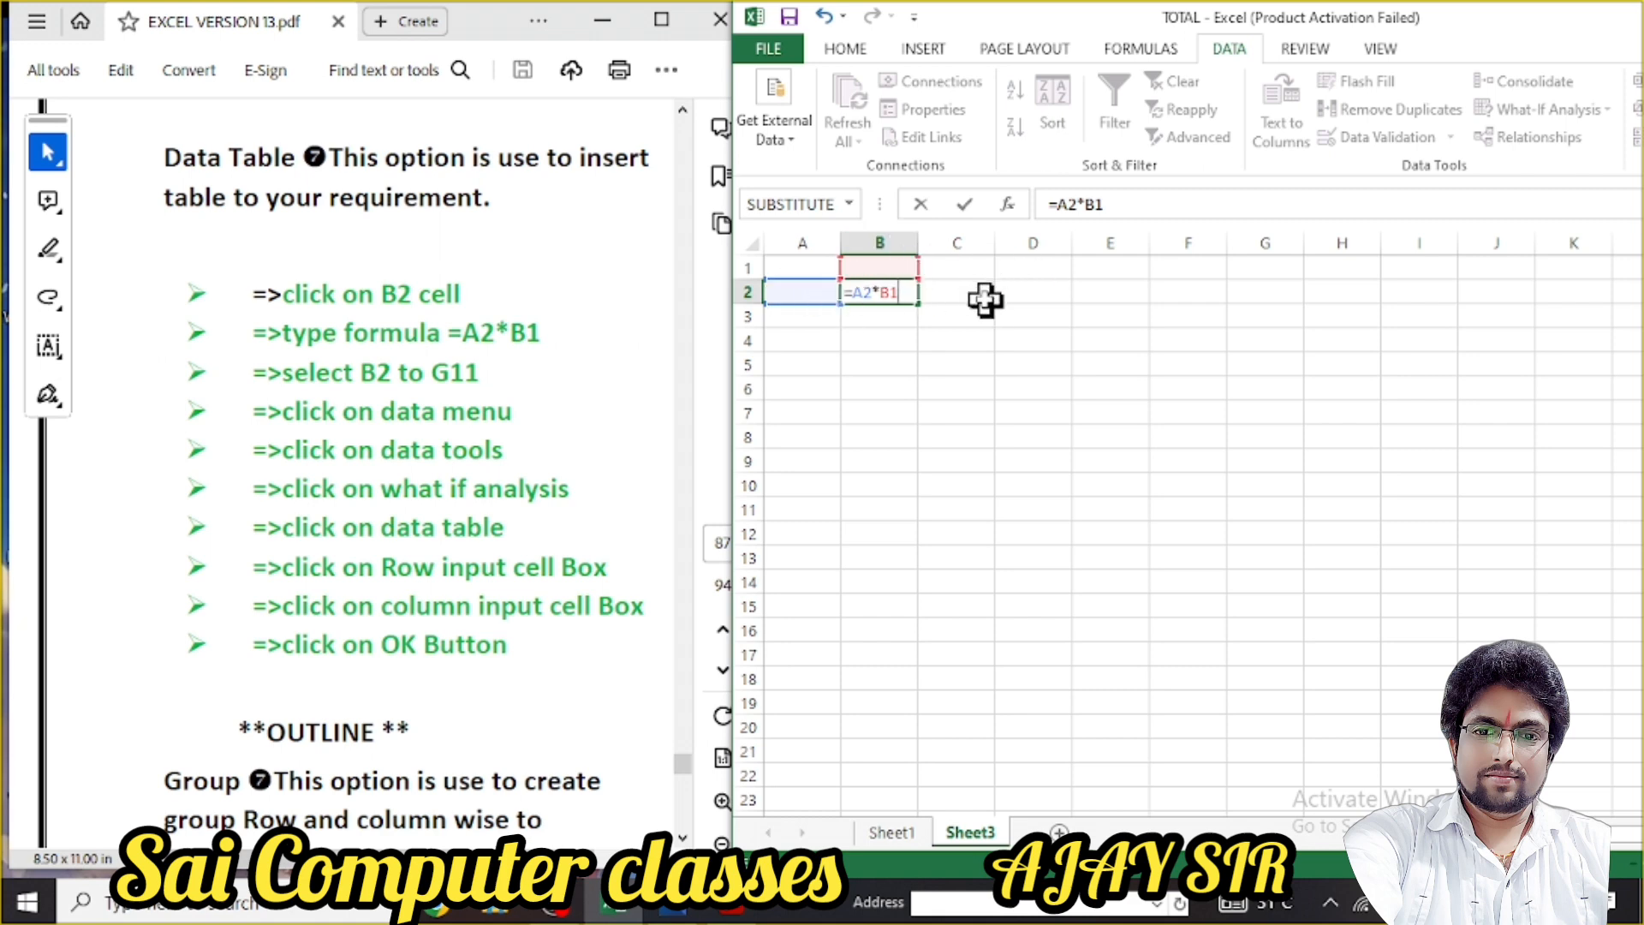
pyautogui.press('Return')
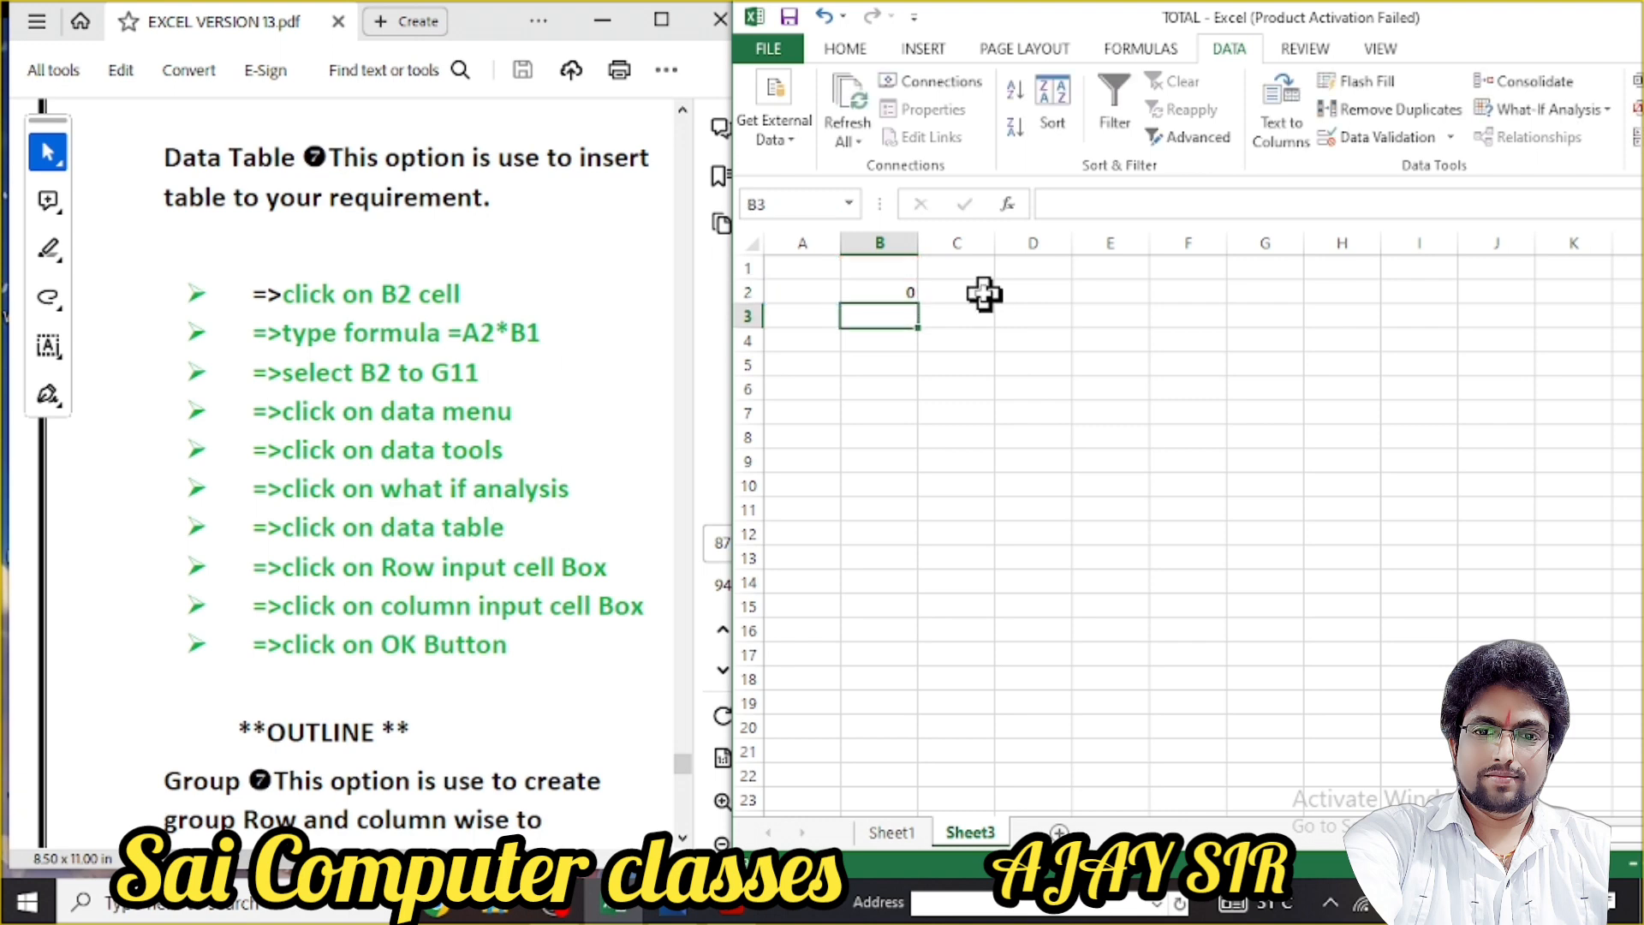
pyautogui.click(894, 291)
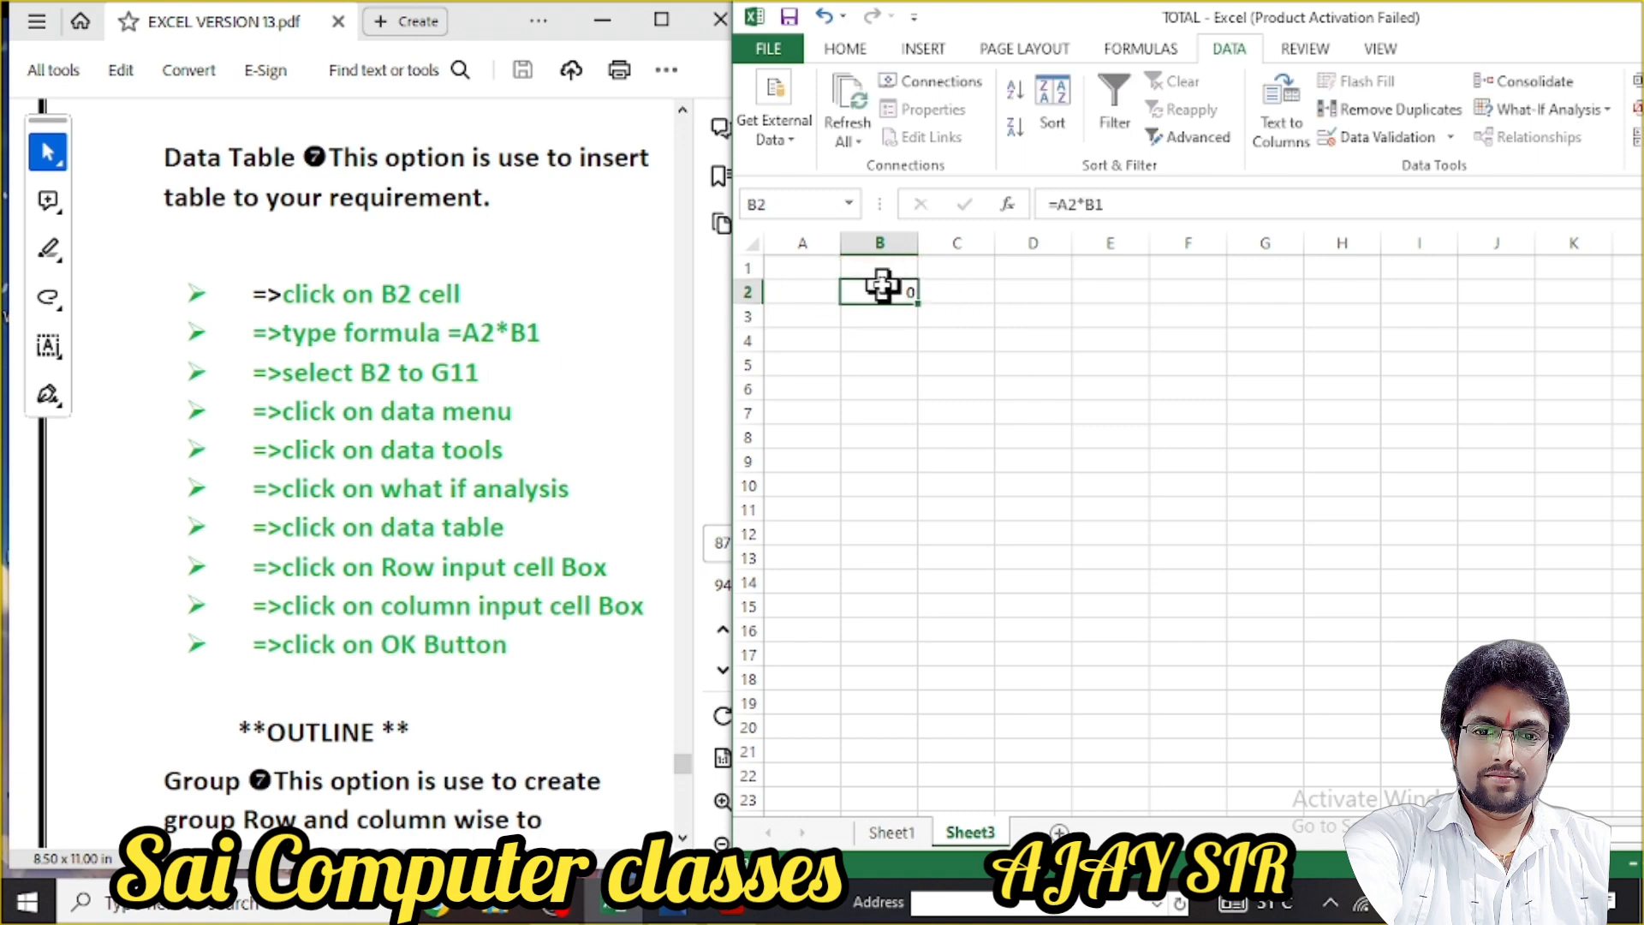
pyautogui.click(880, 313)
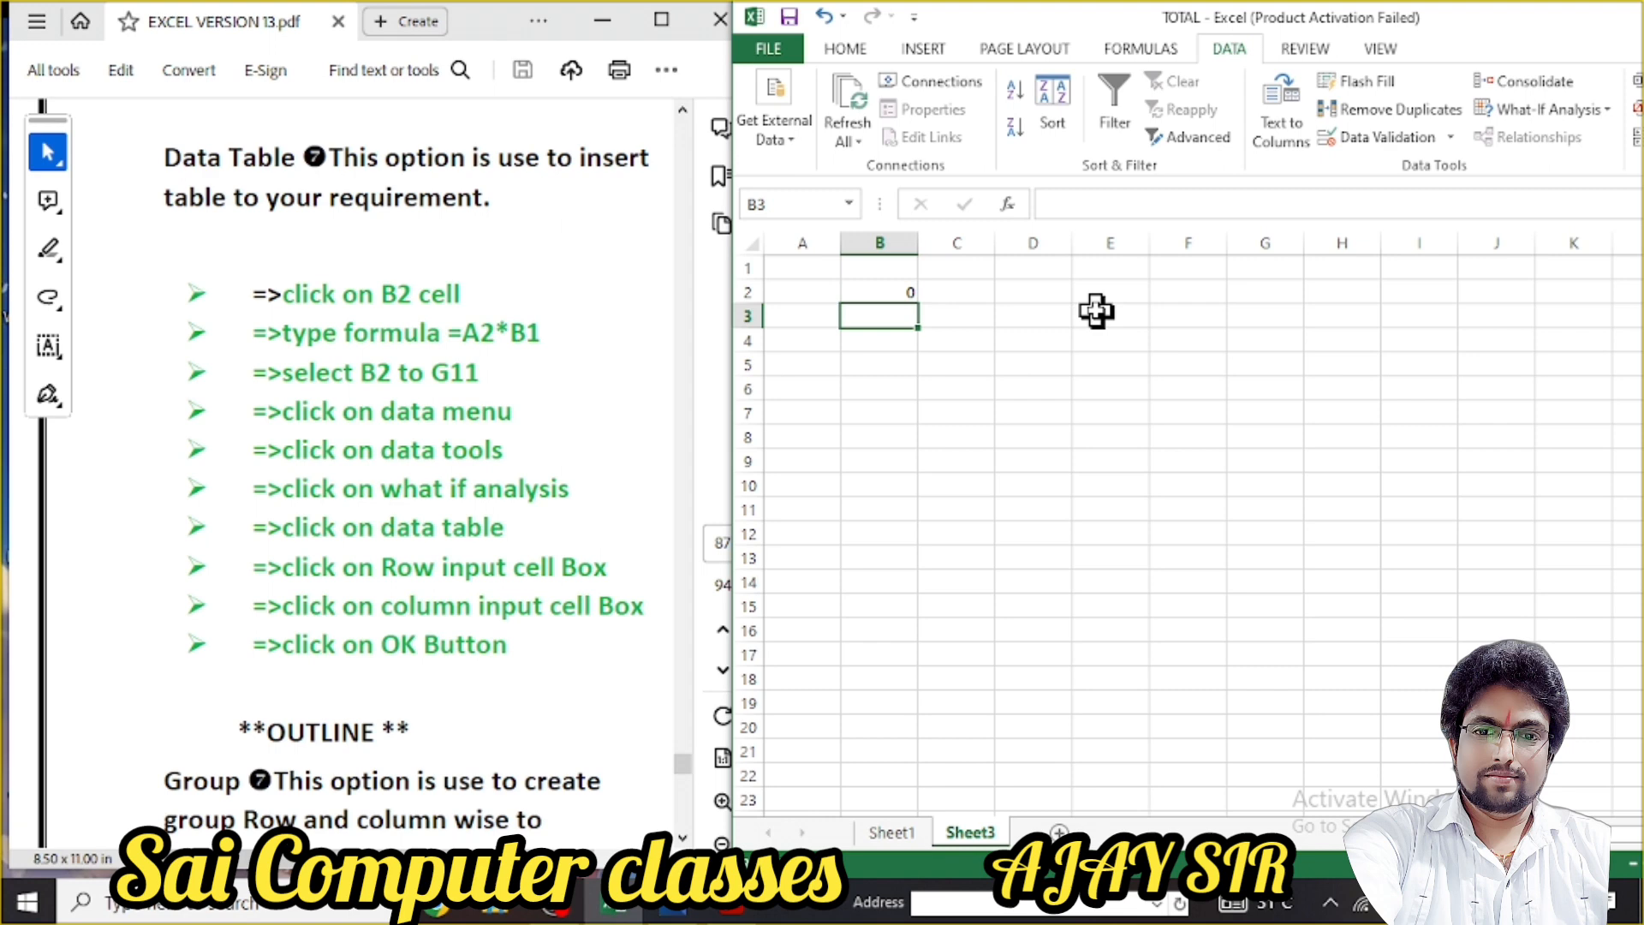
# Enter 2, 3, 4, 5, 7, 8, 9 and 10 down B3:B10
pyautogui.write('2')
pyautogui.press('Return')
pyautogui.write('3')
pyautogui.press('Return')
pyautogui.write('4')
pyautogui.press('Return')
pyautogui.write('5')
pyautogui.press('Return')
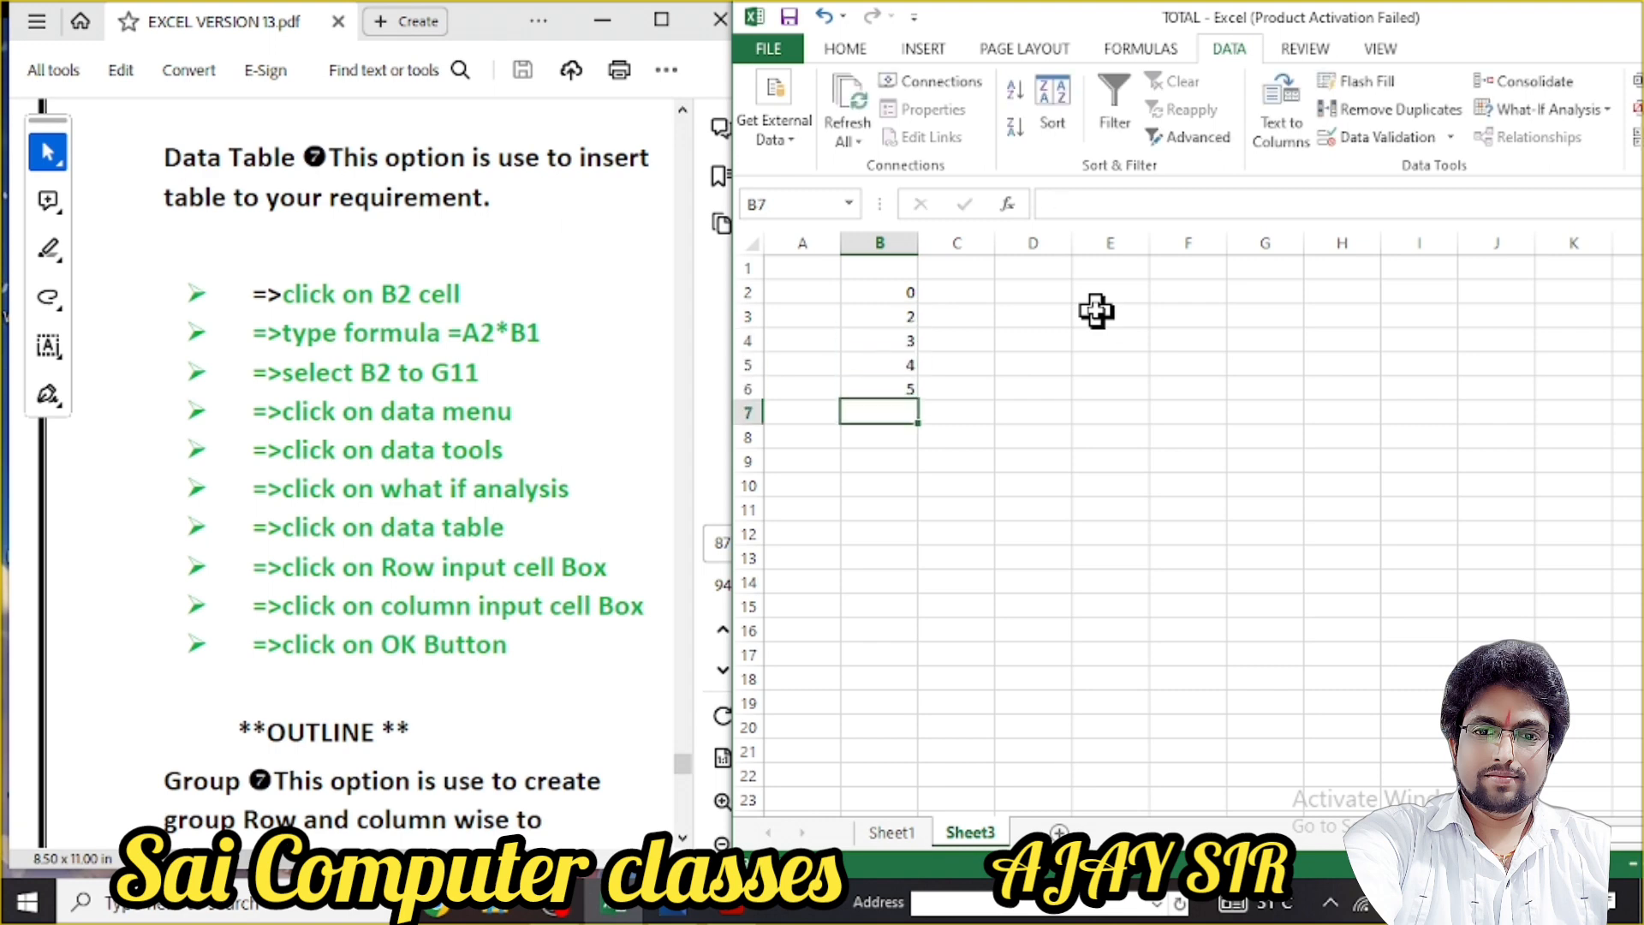
pyautogui.write('7')
pyautogui.press('Return')
pyautogui.write('8')
pyautogui.press('Return')
pyautogui.write('9')
pyautogui.press('Return')
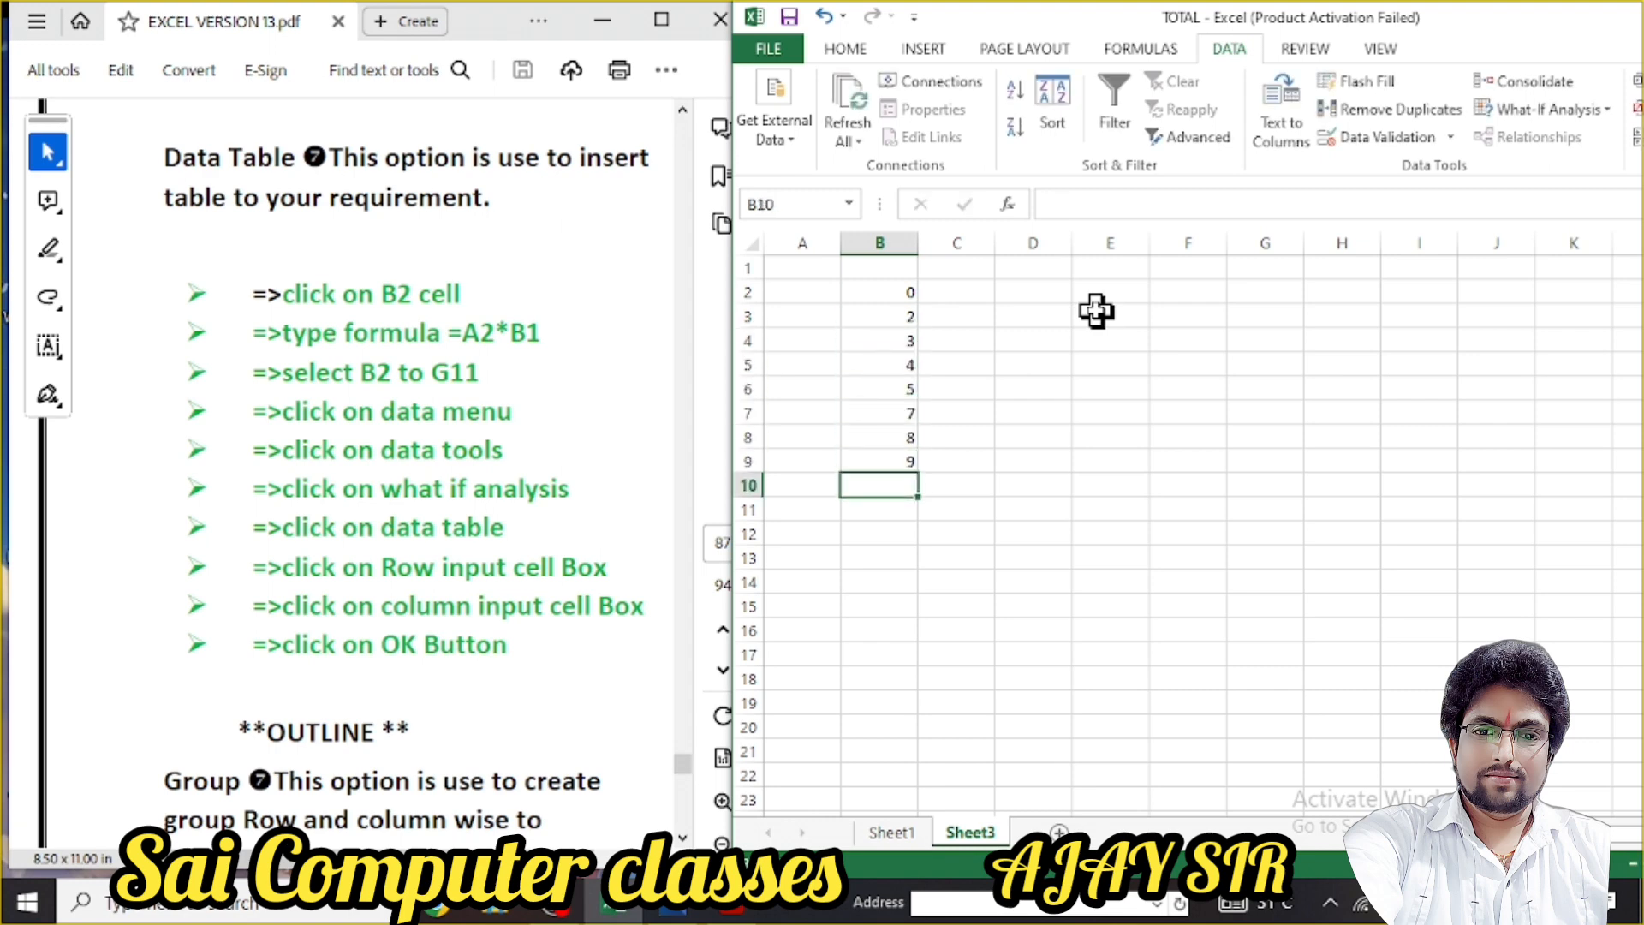
pyautogui.write('10')
pyautogui.click(1008, 414)
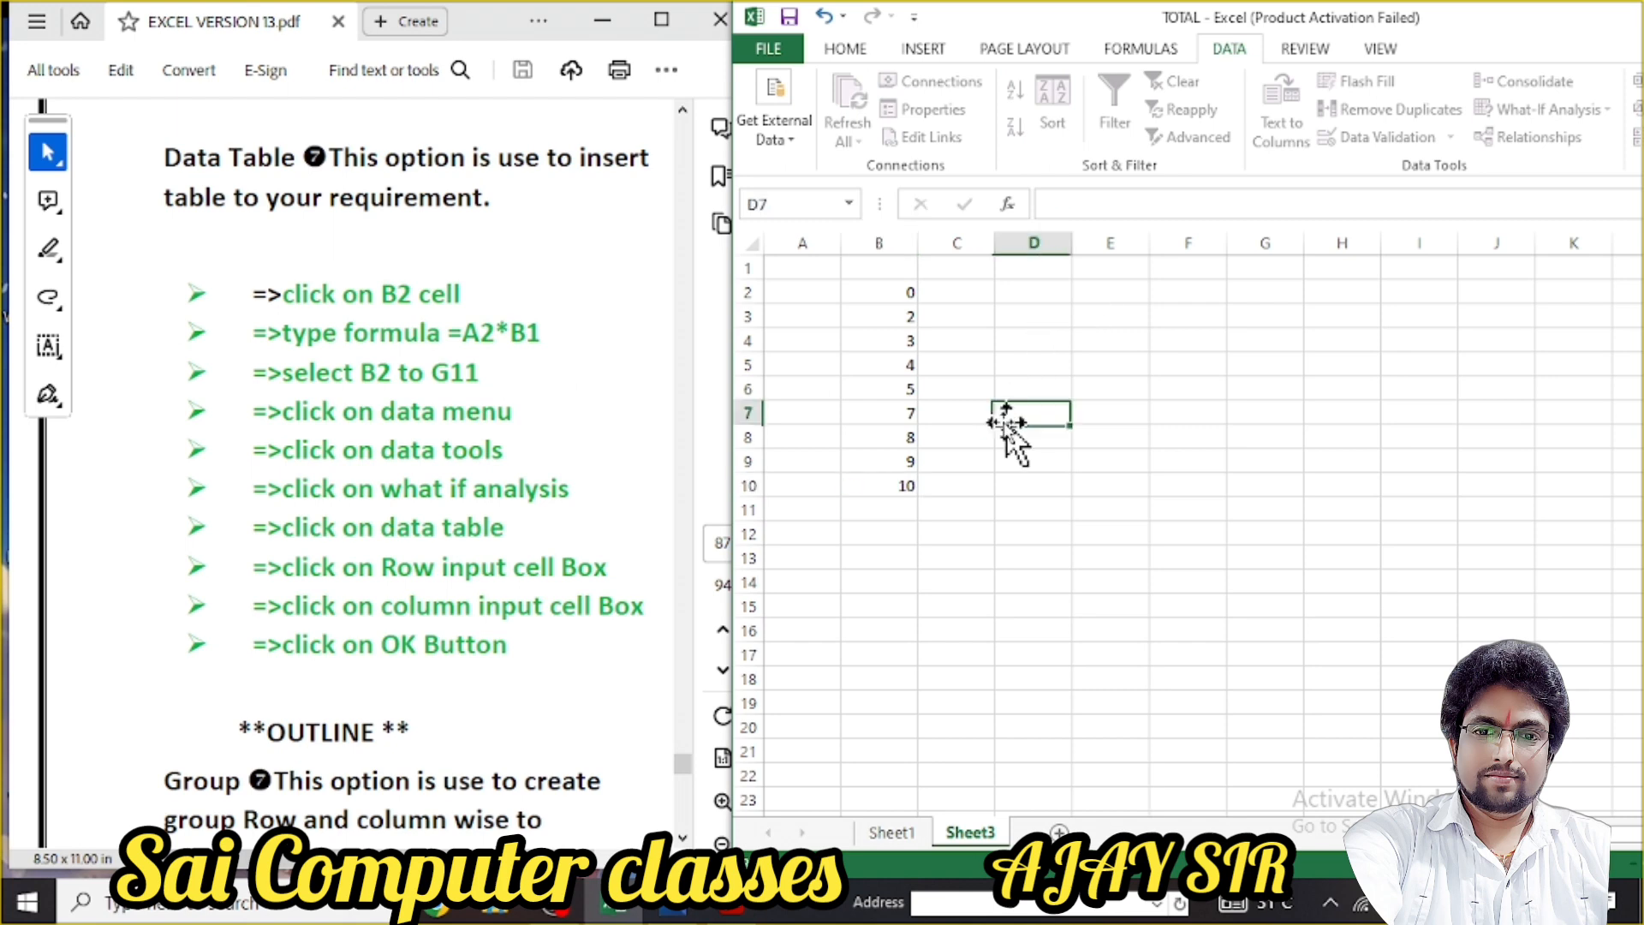
pyautogui.click(906, 318)
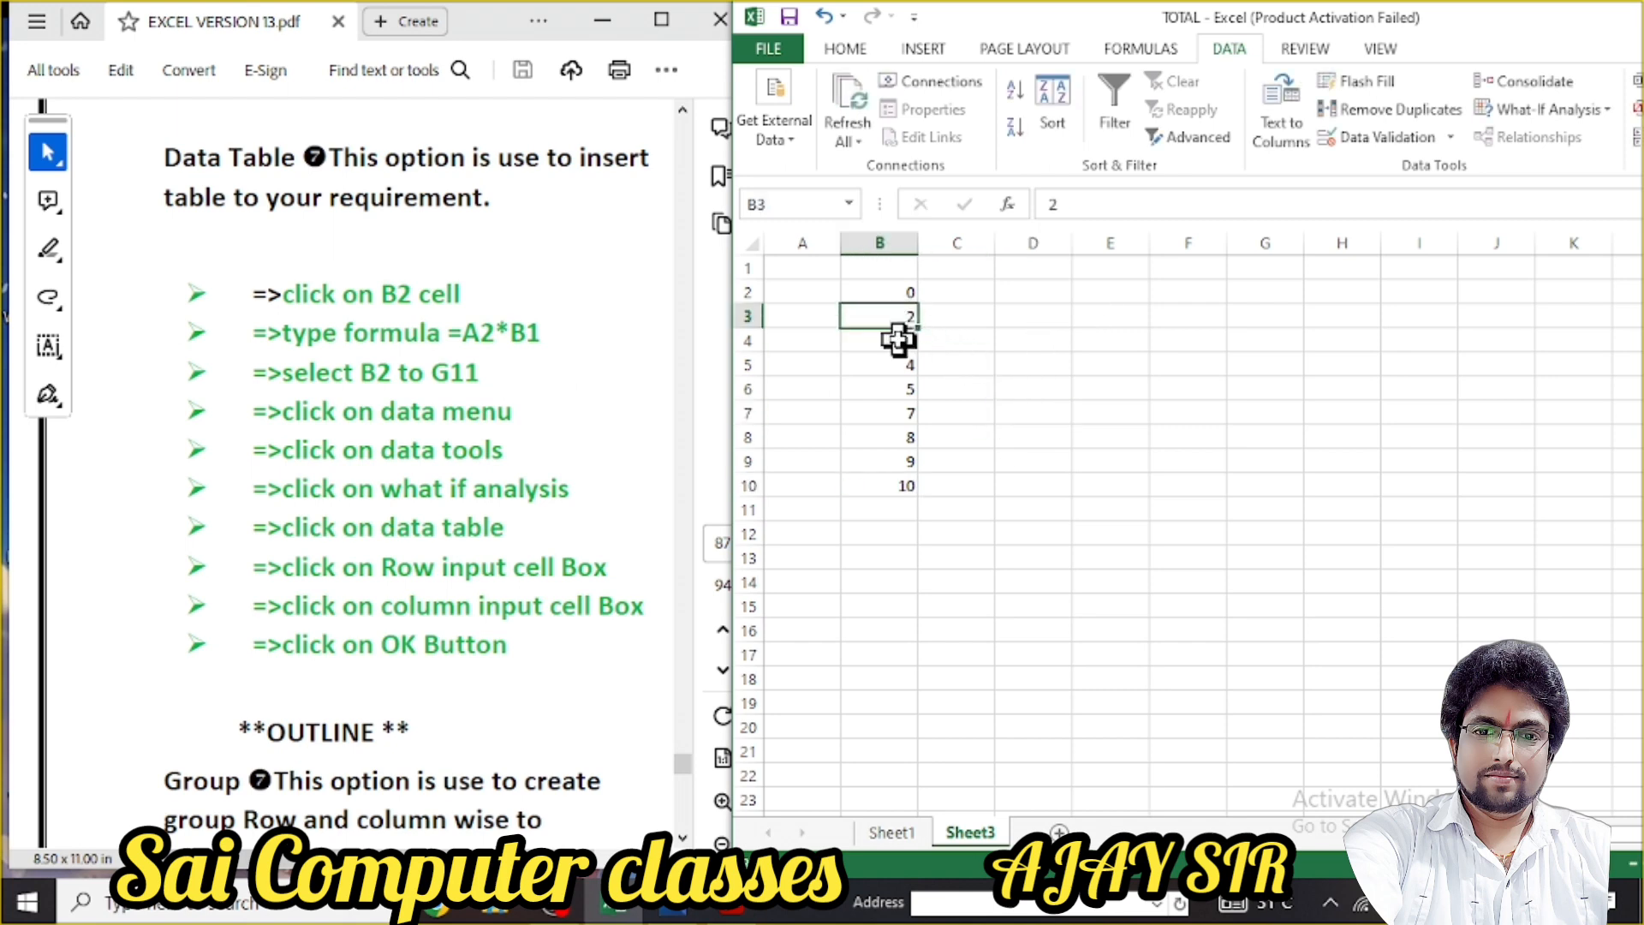
pyautogui.click(899, 337)
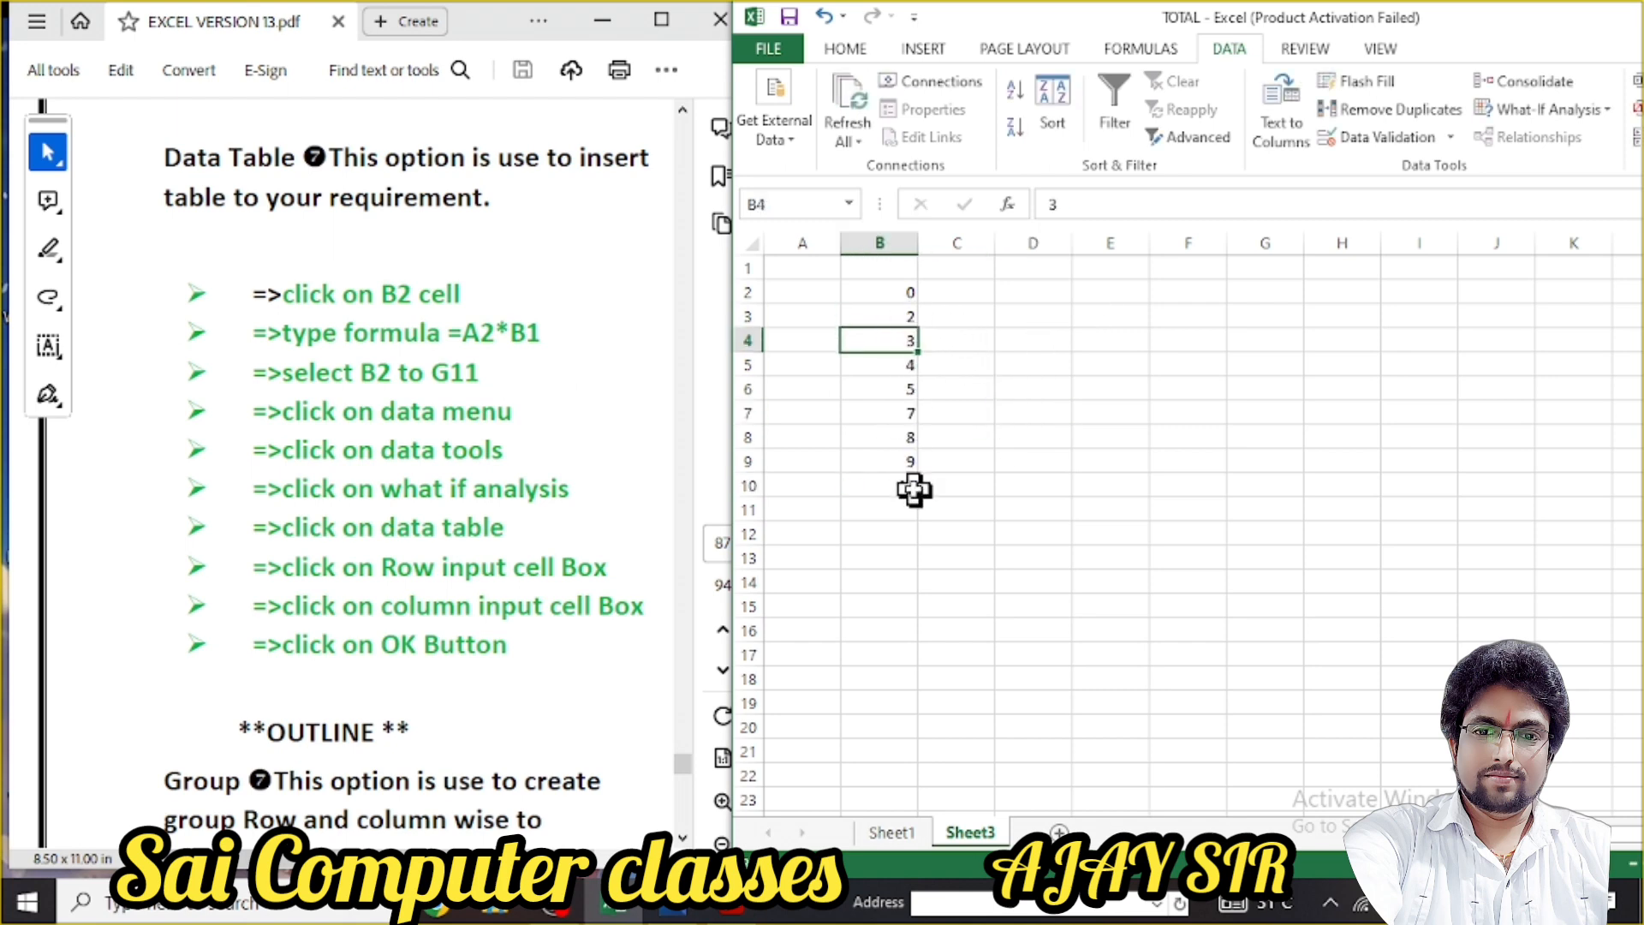
# Enter 12, 18, 19, 22, 25, 28 and 30 across C2:I2
pyautogui.click(983, 295)
pyautogui.write('12')
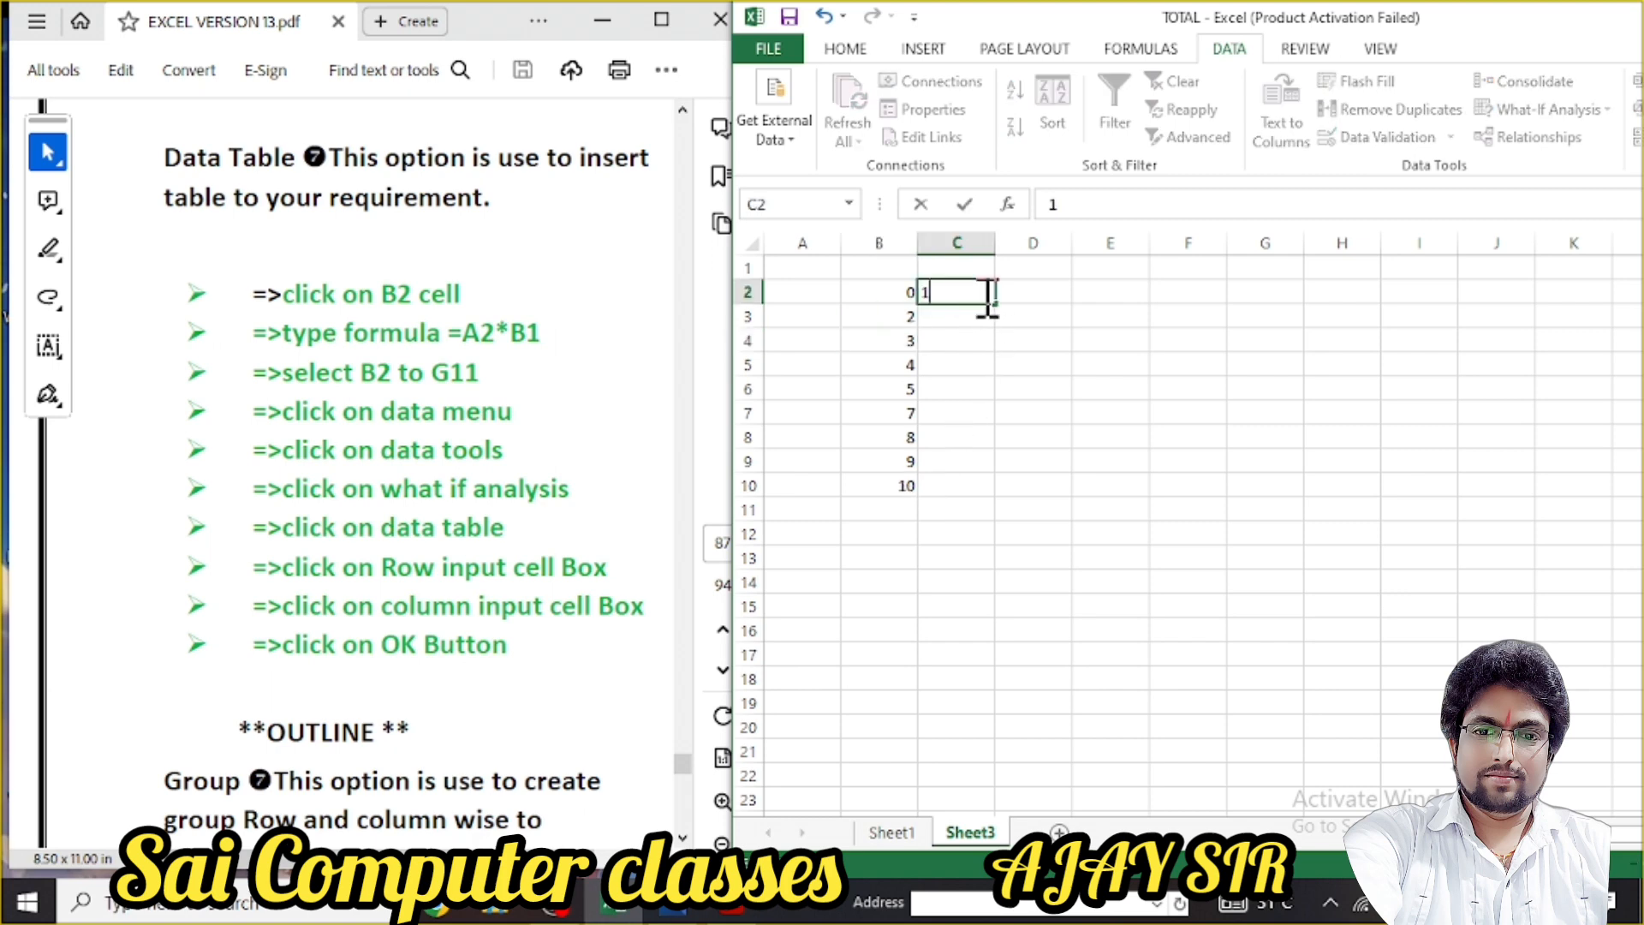
pyautogui.click(1031, 292)
pyautogui.write('18')
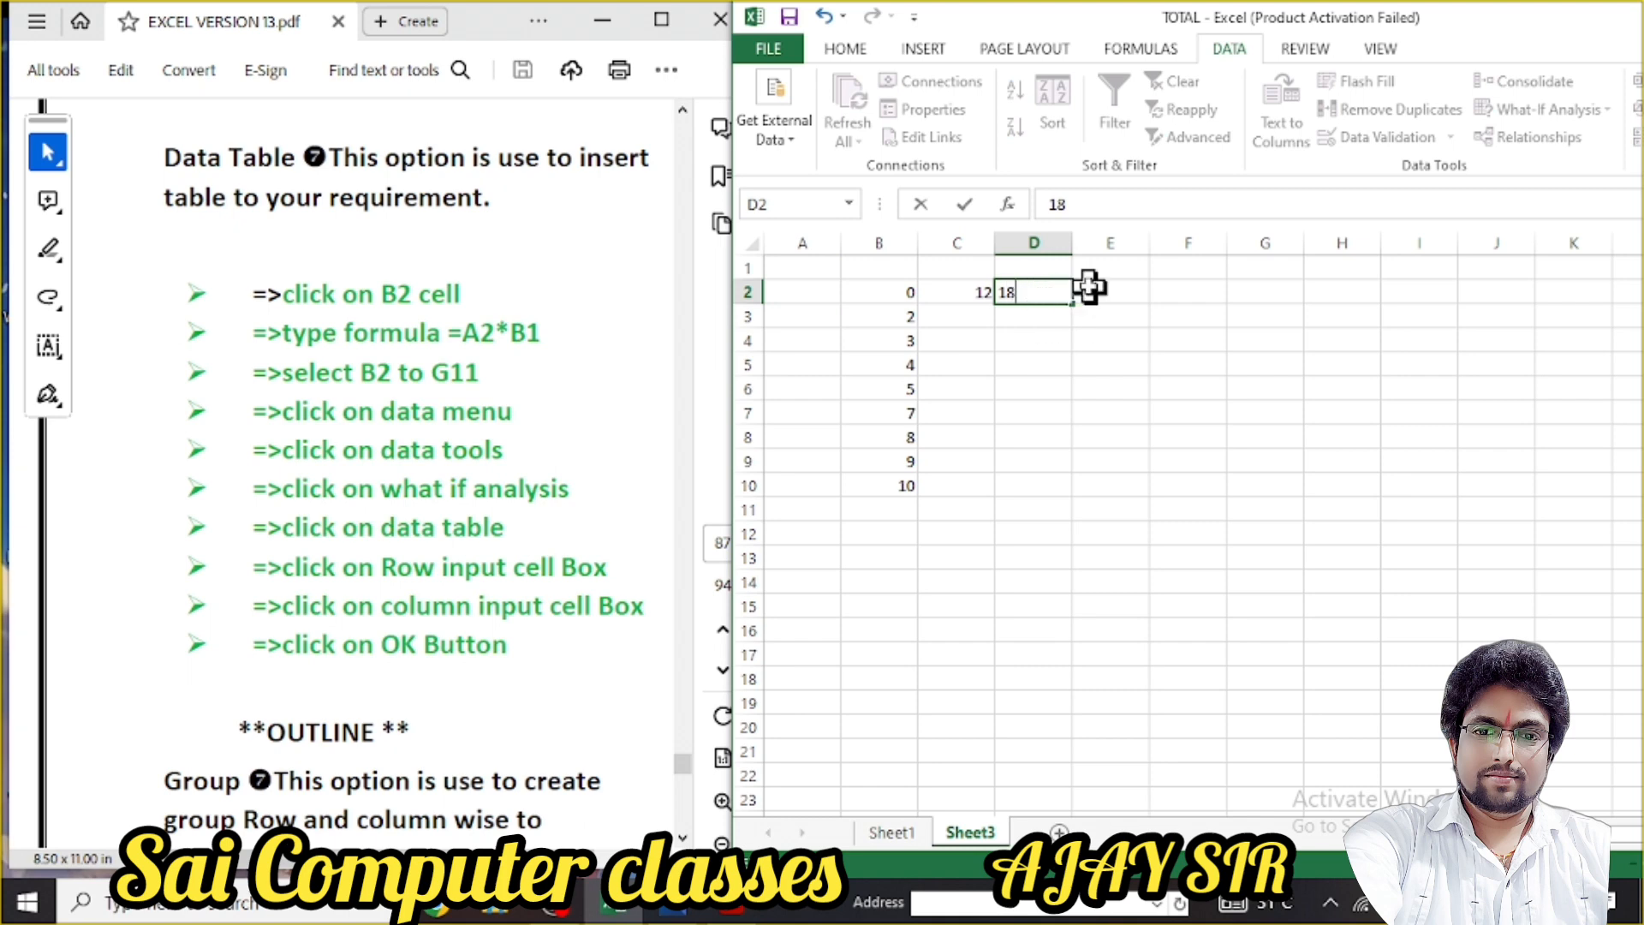
pyautogui.click(1100, 291)
pyautogui.write('19')
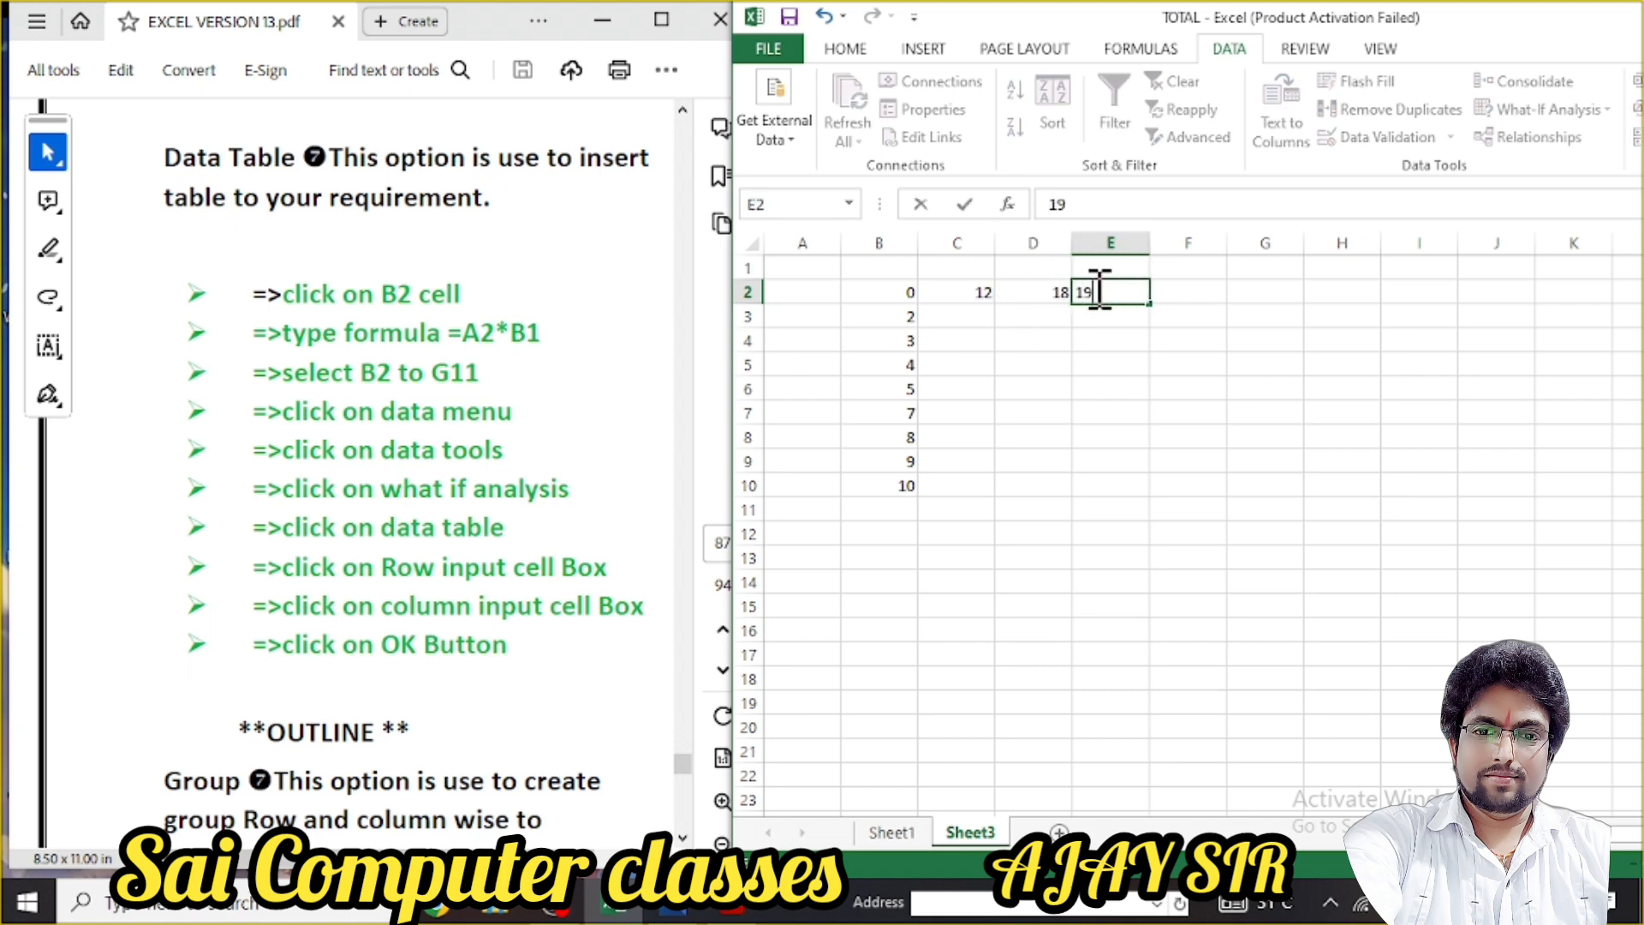
pyautogui.click(1178, 297)
pyautogui.write('22')
pyautogui.click(1257, 291)
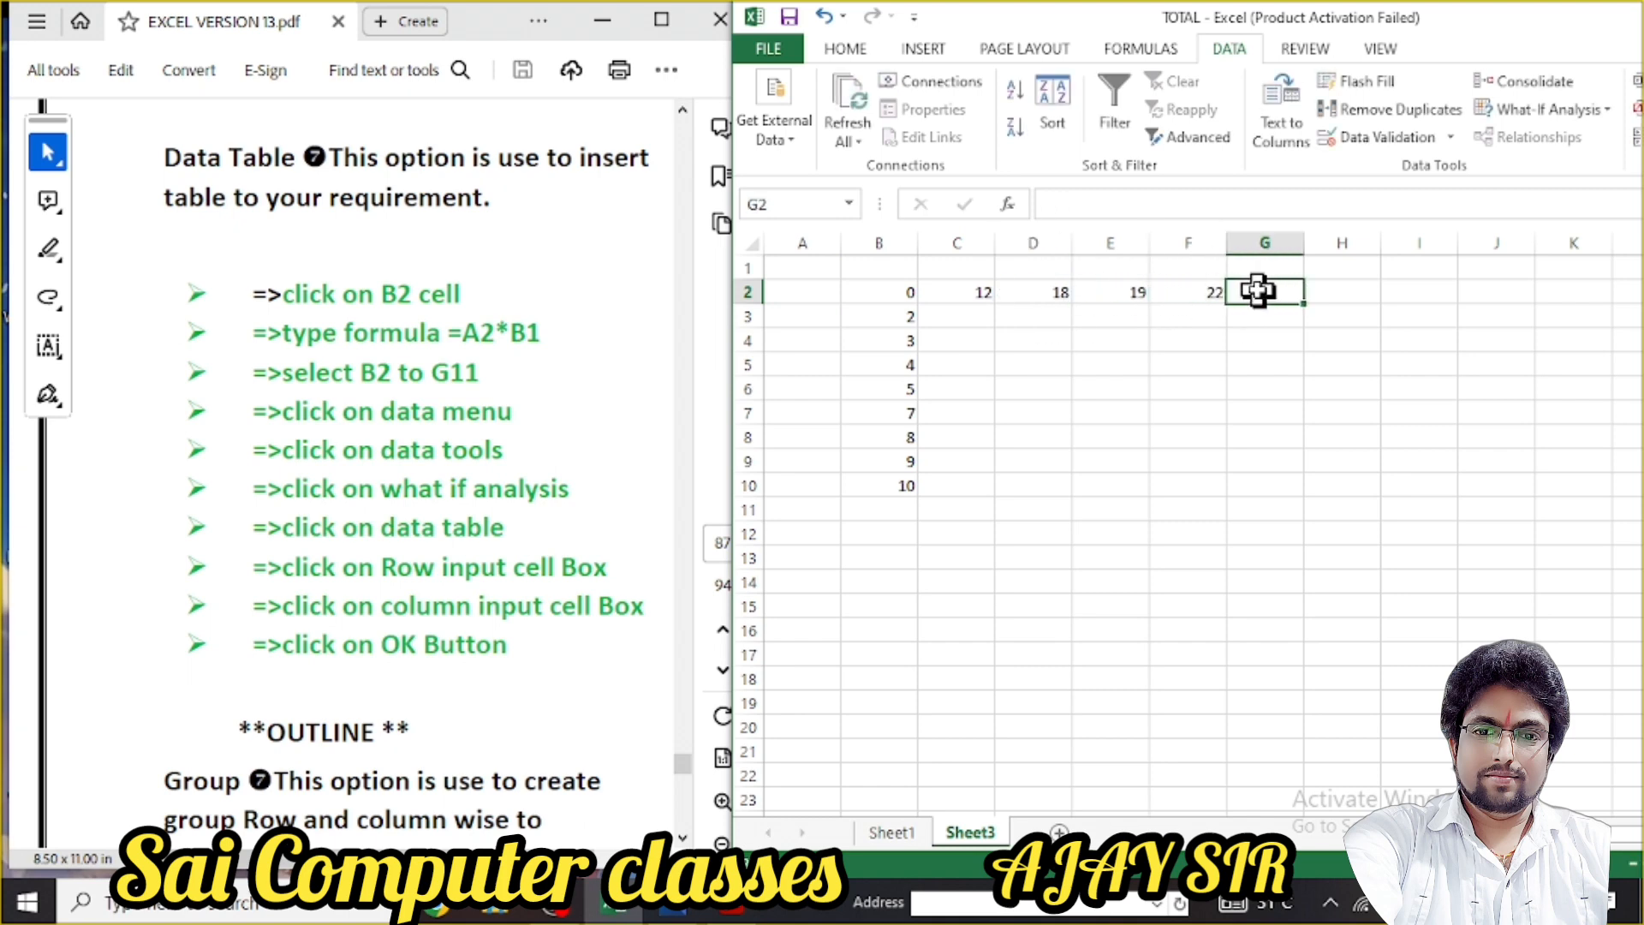
pyautogui.write('25')
pyautogui.click(1336, 297)
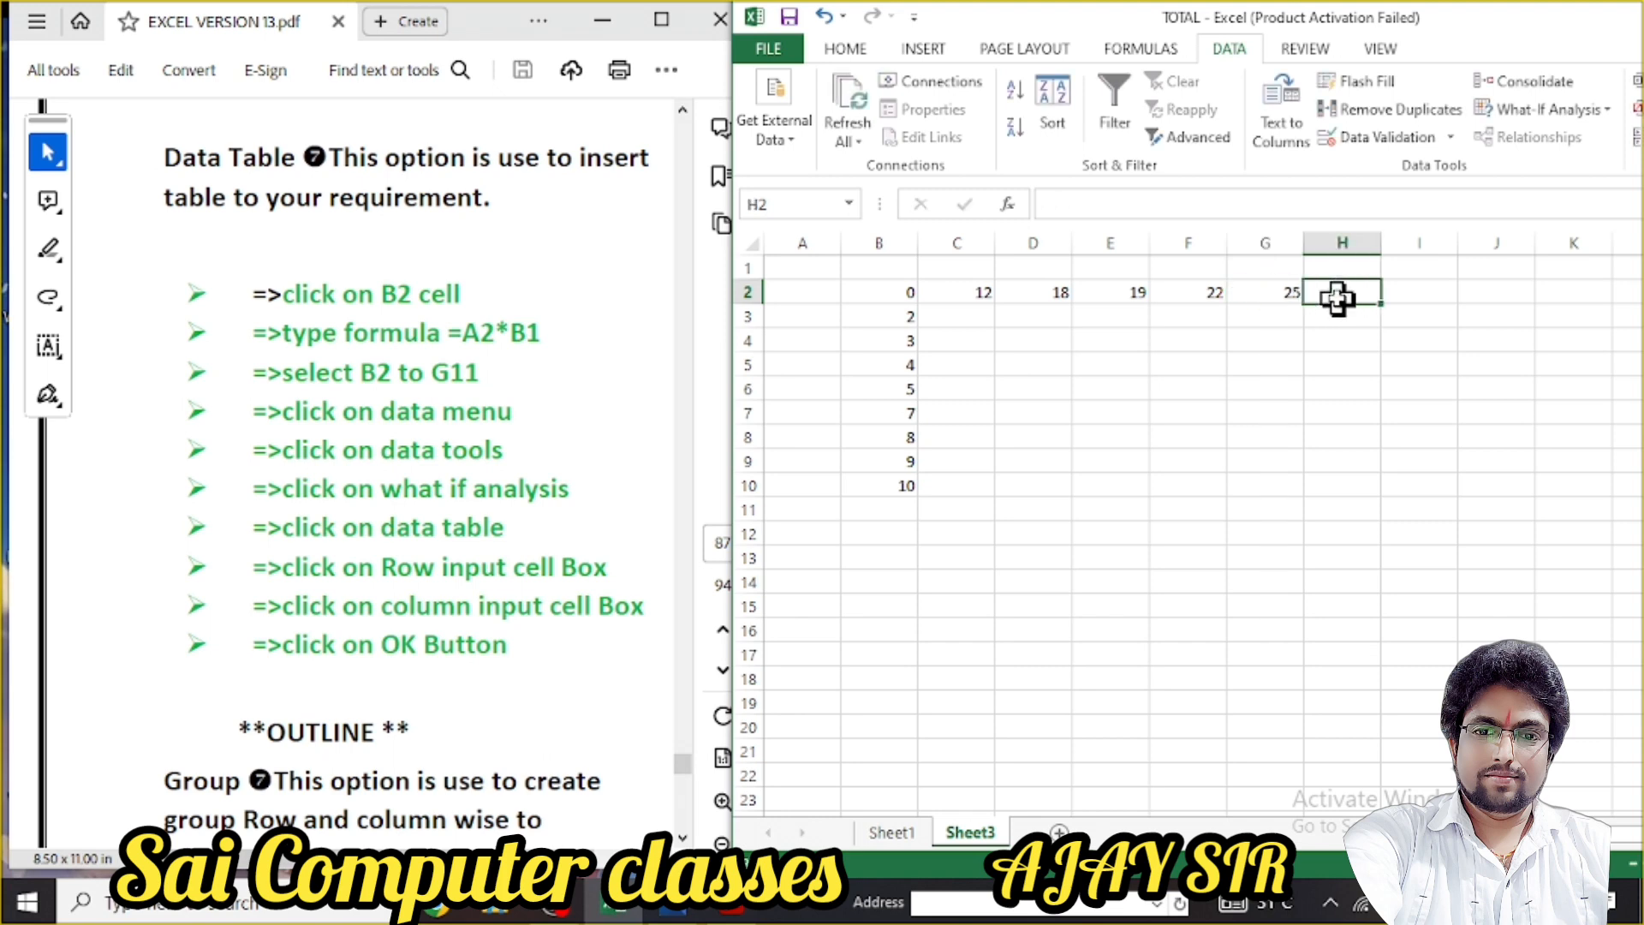
pyautogui.write('28')
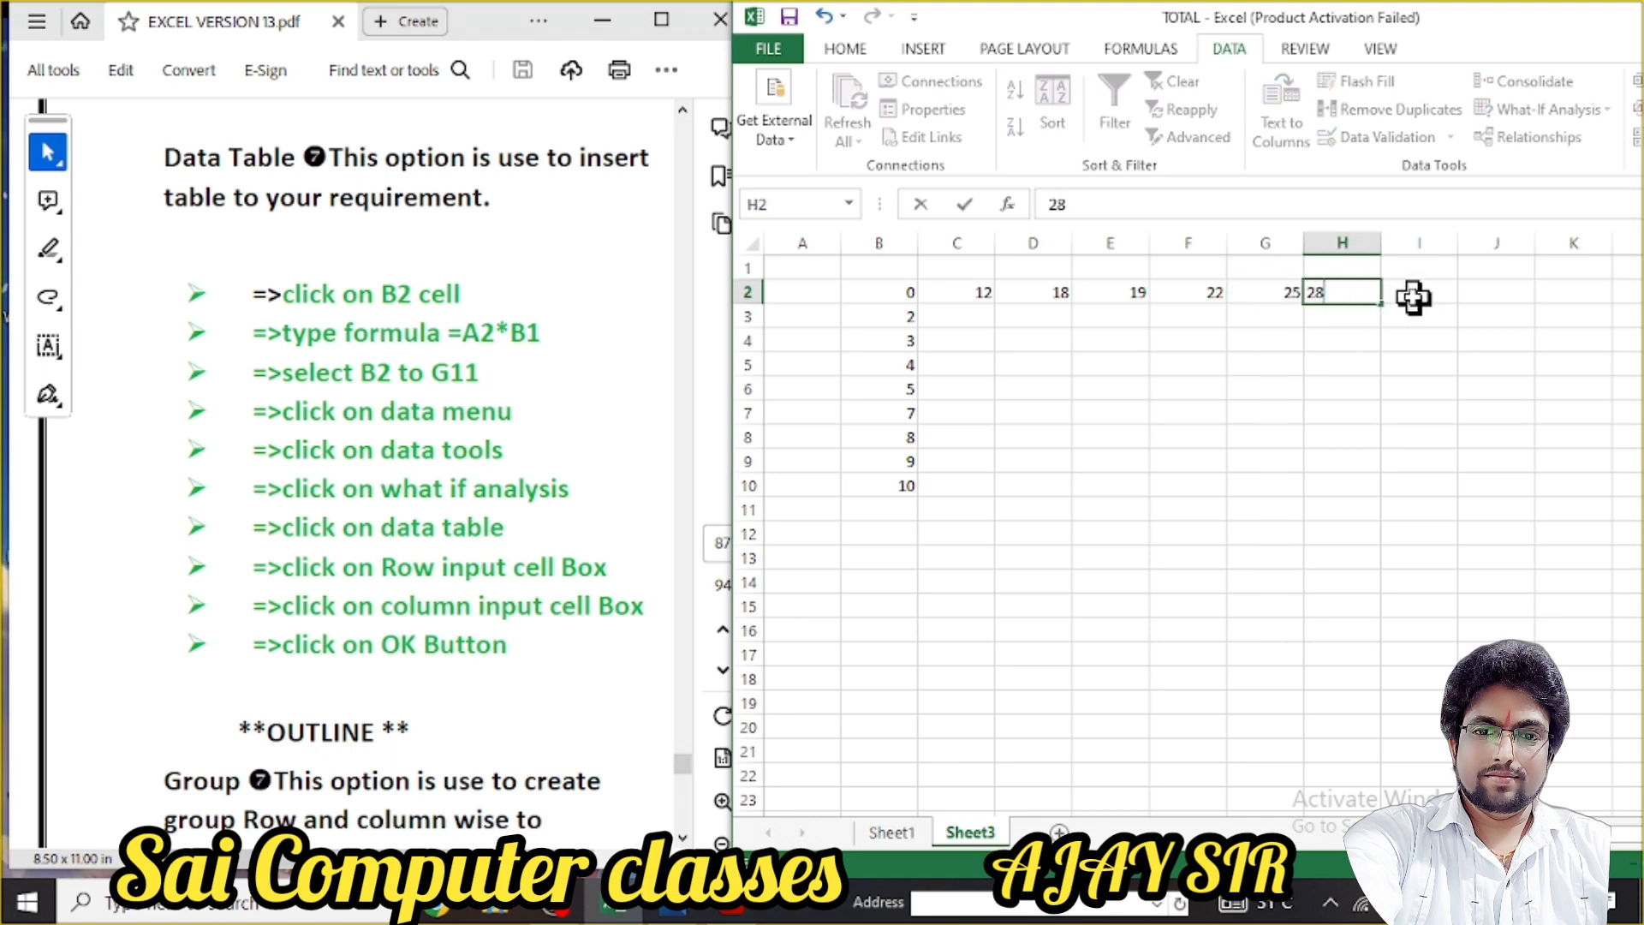
pyautogui.click(1413, 295)
pyautogui.write('30')
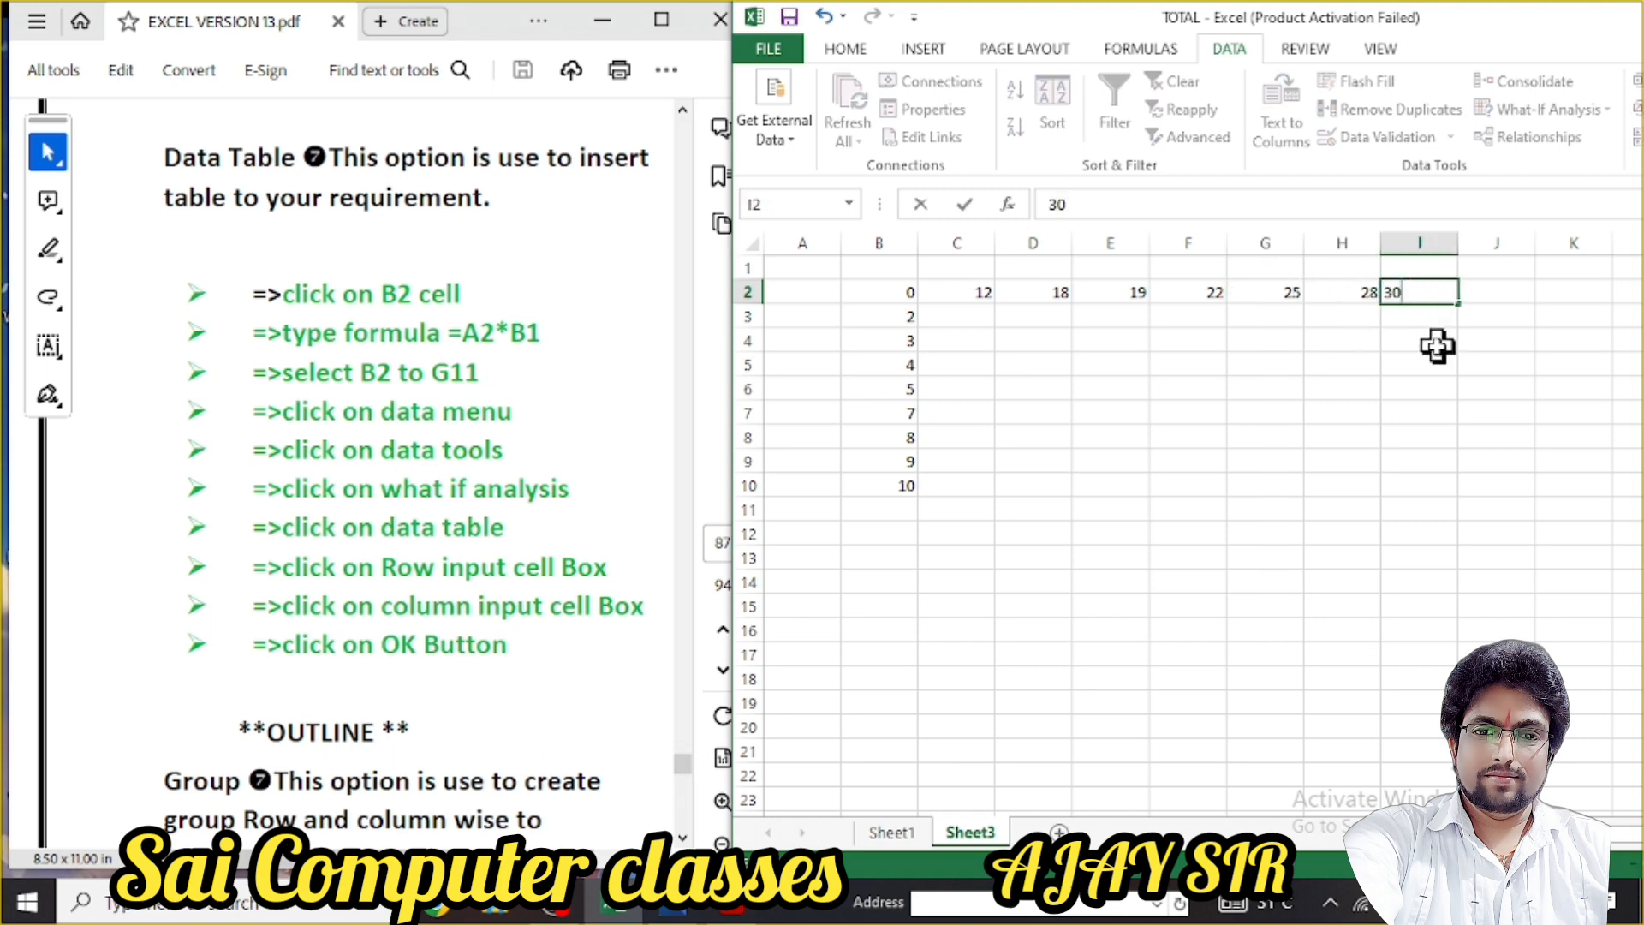
pyautogui.click(1421, 363)
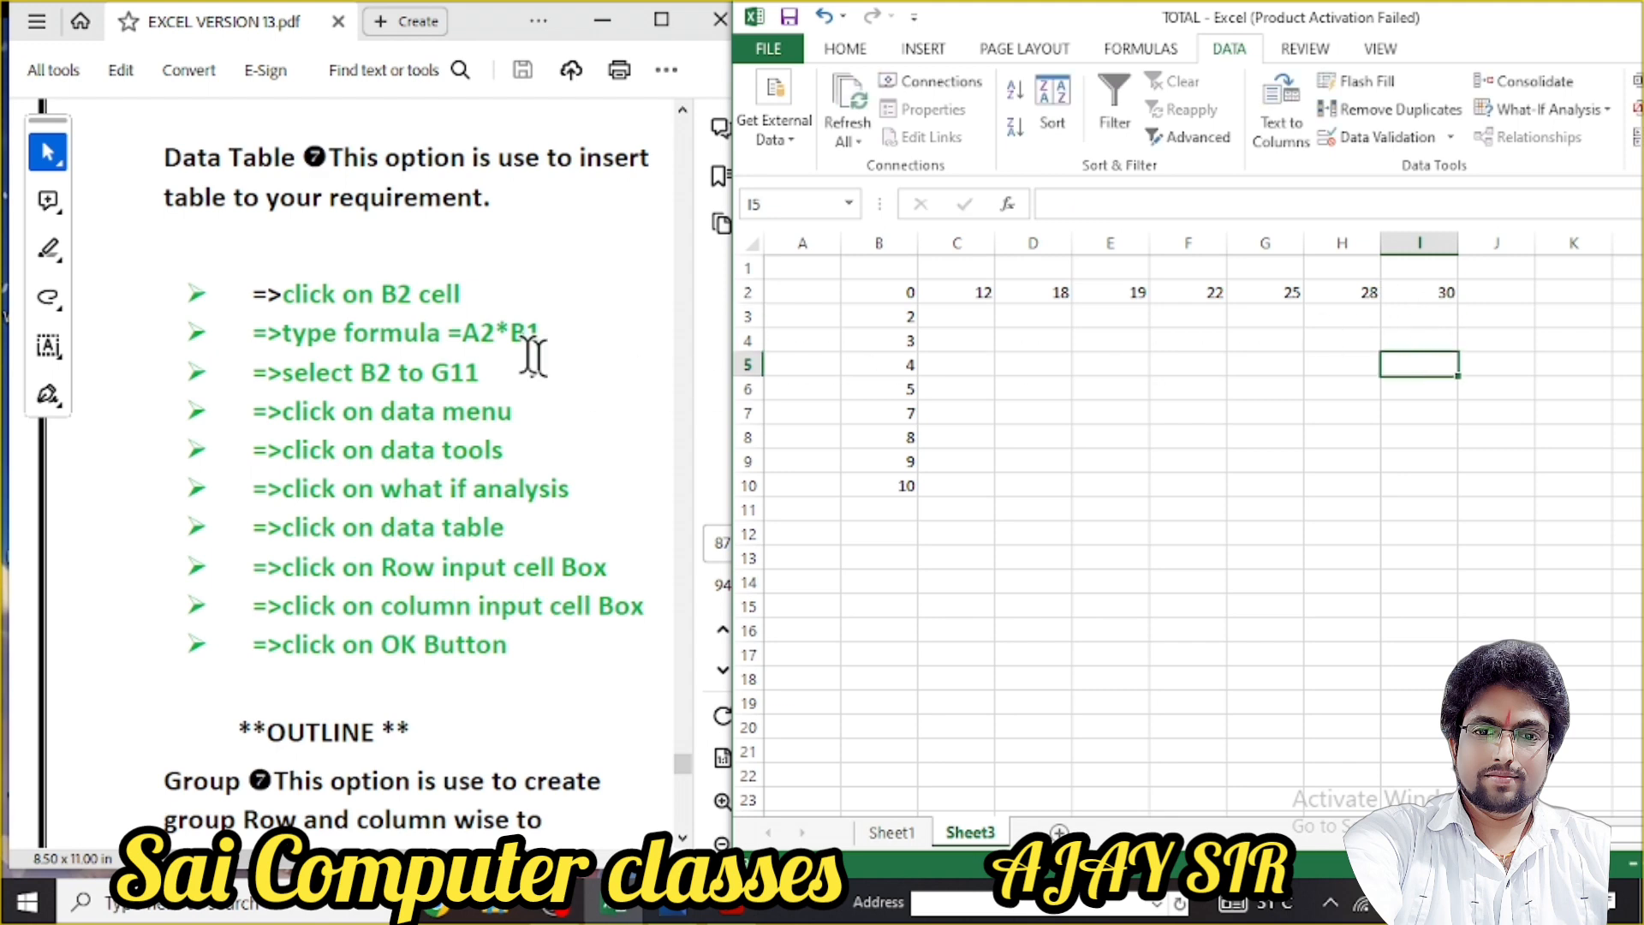
pyautogui.moveTo(447, 334); pyautogui.dragTo(541, 335)
pyautogui.click(565, 454)
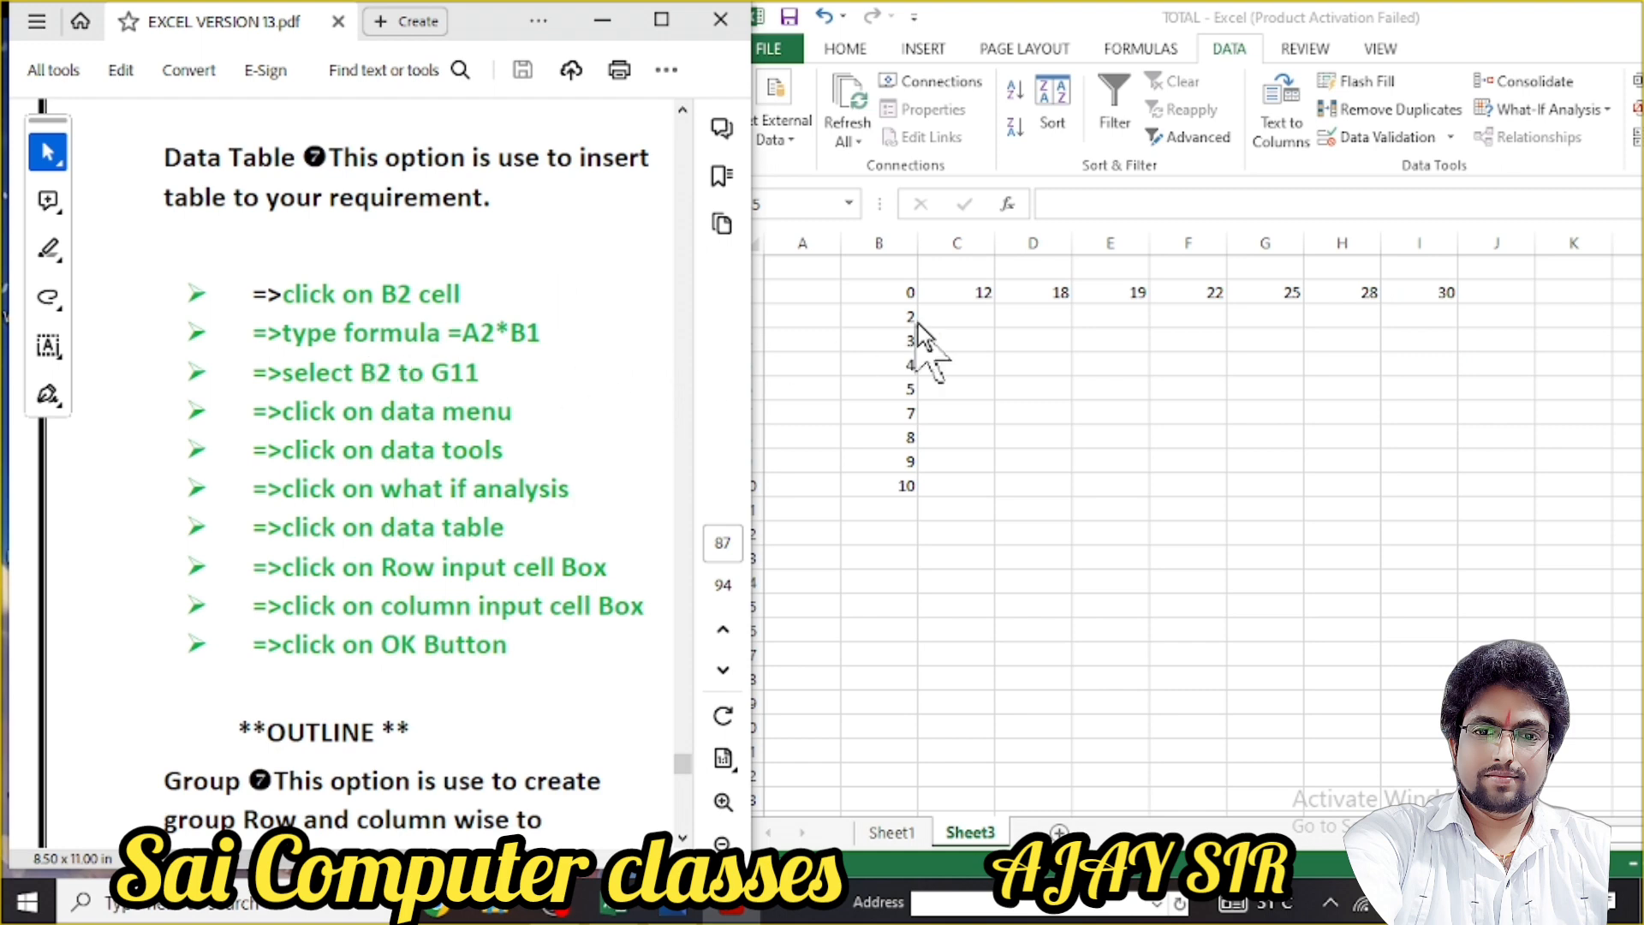
pyautogui.click(1017, 336)
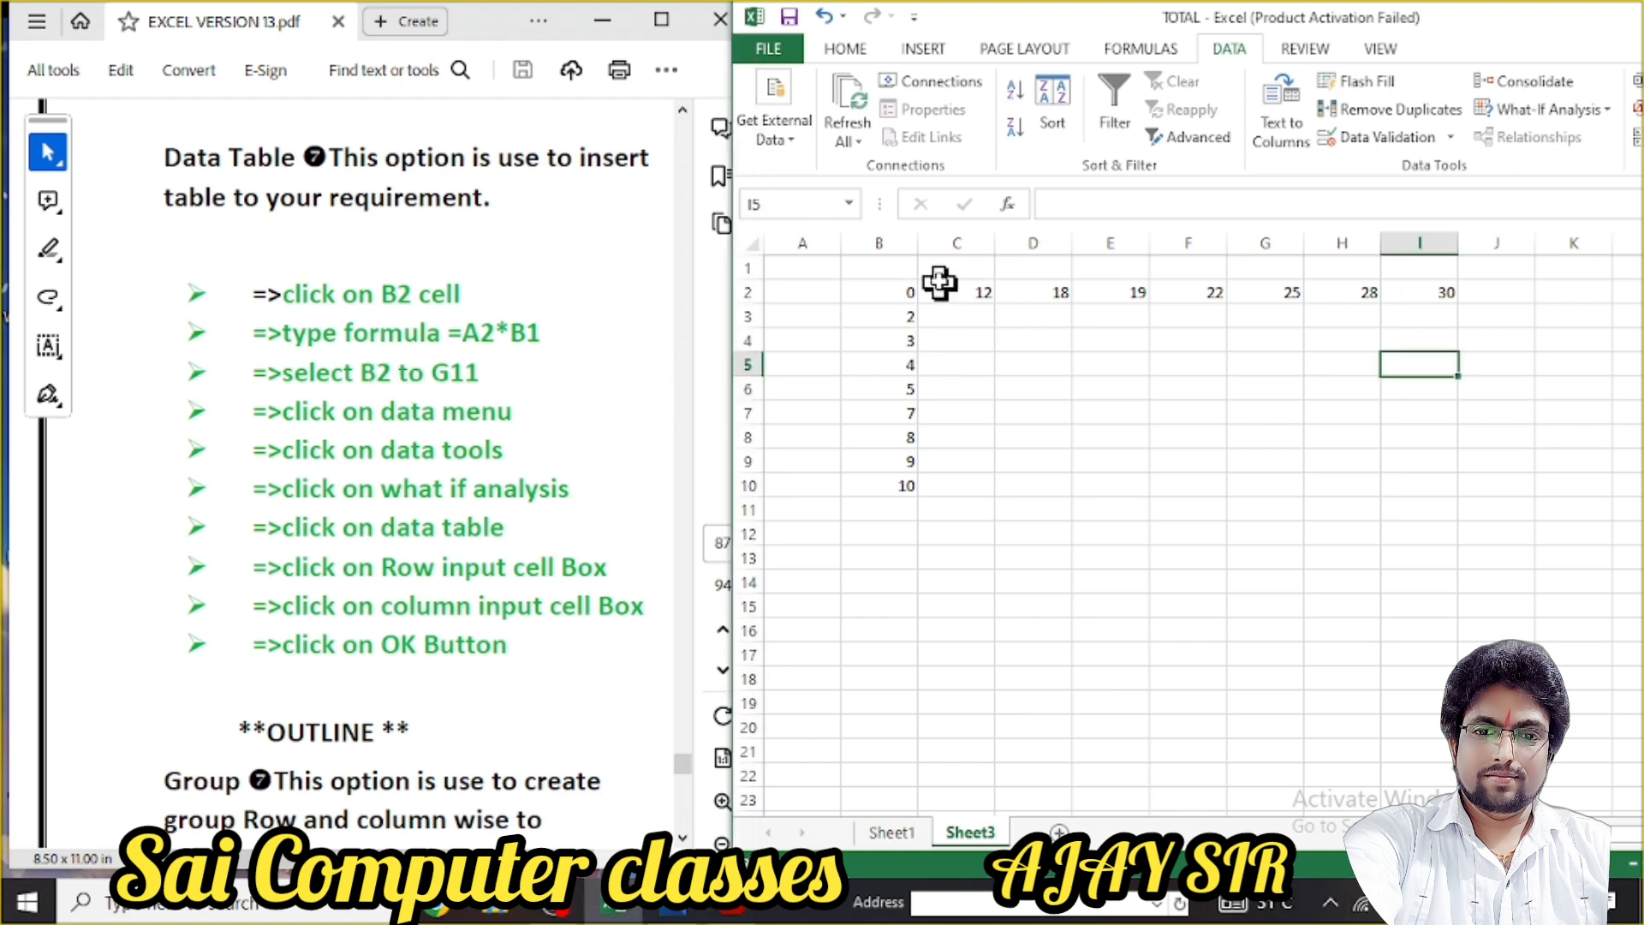
# Raise the B2:I10 grid's font size in five steps to 20, then reselect the grid
pyautogui.moveTo(858, 291); pyautogui.dragTo(1420, 491)
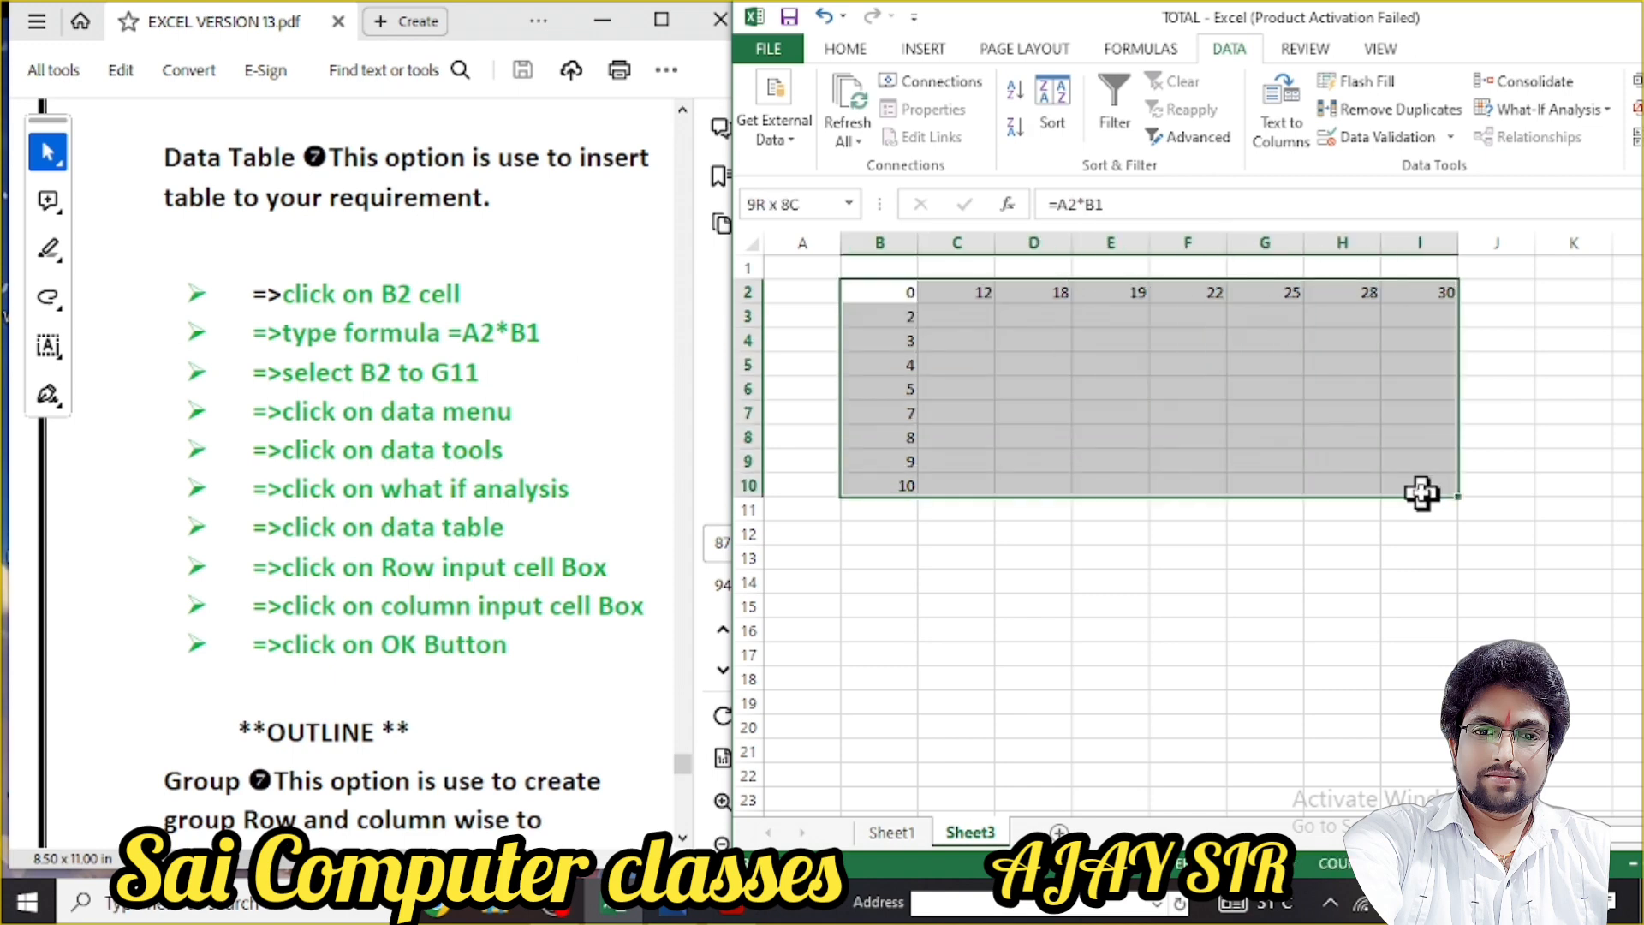
pyautogui.click(843, 53)
pyautogui.click(1040, 91)
pyautogui.click(1040, 91)
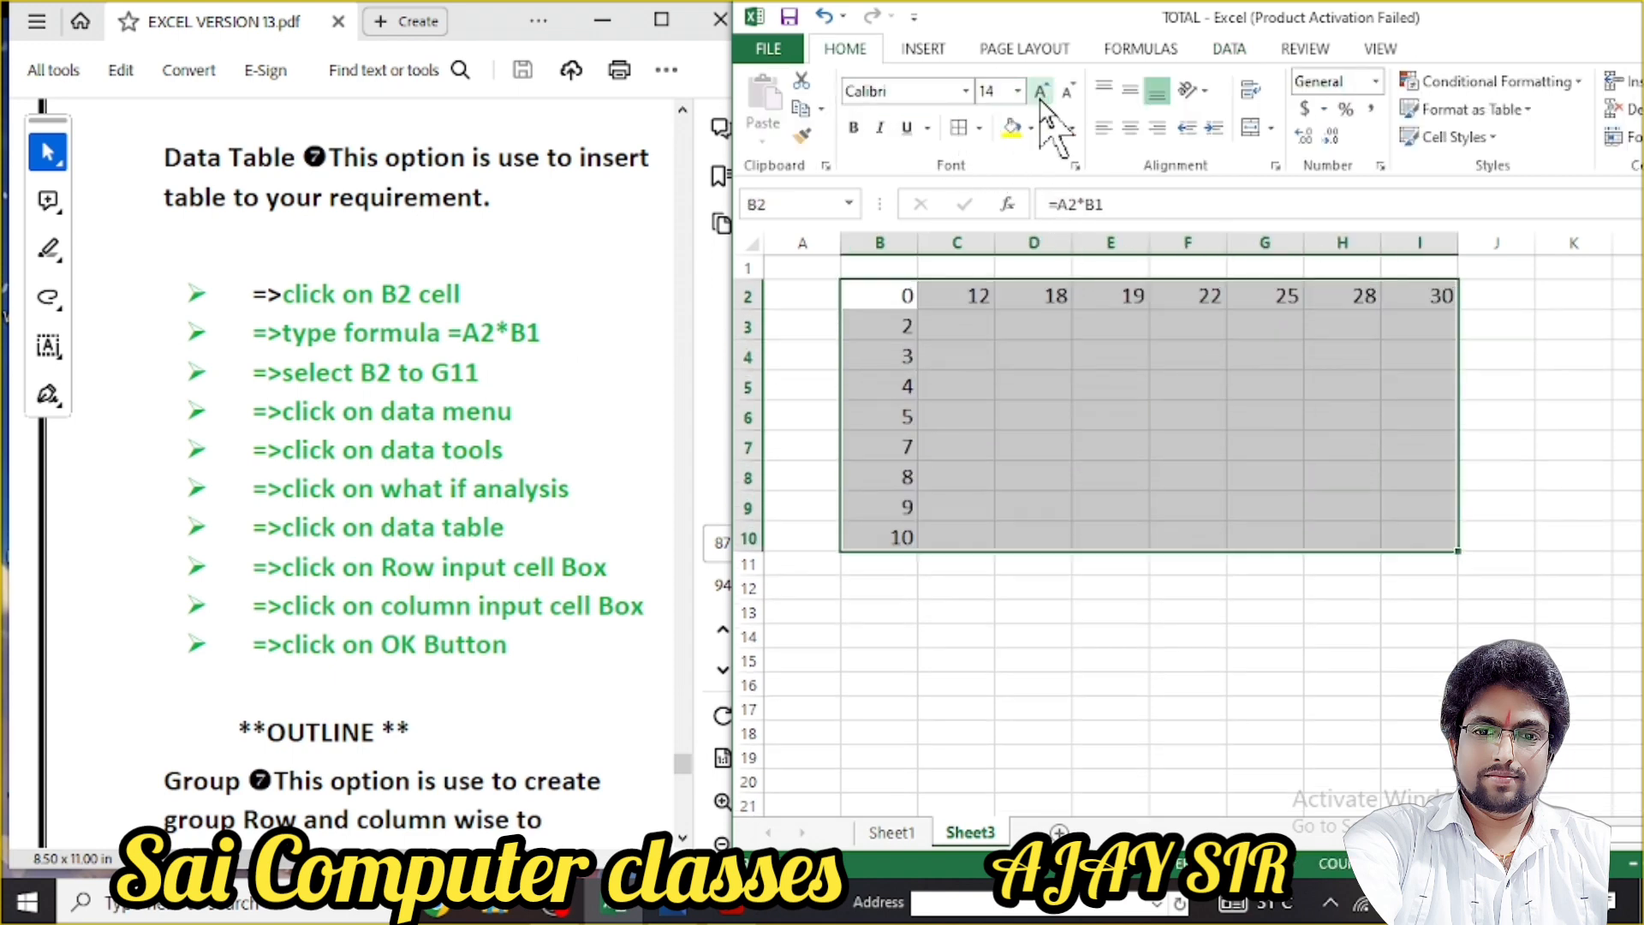
pyautogui.click(1040, 91)
pyautogui.click(1040, 91)
pyautogui.click(1040, 91)
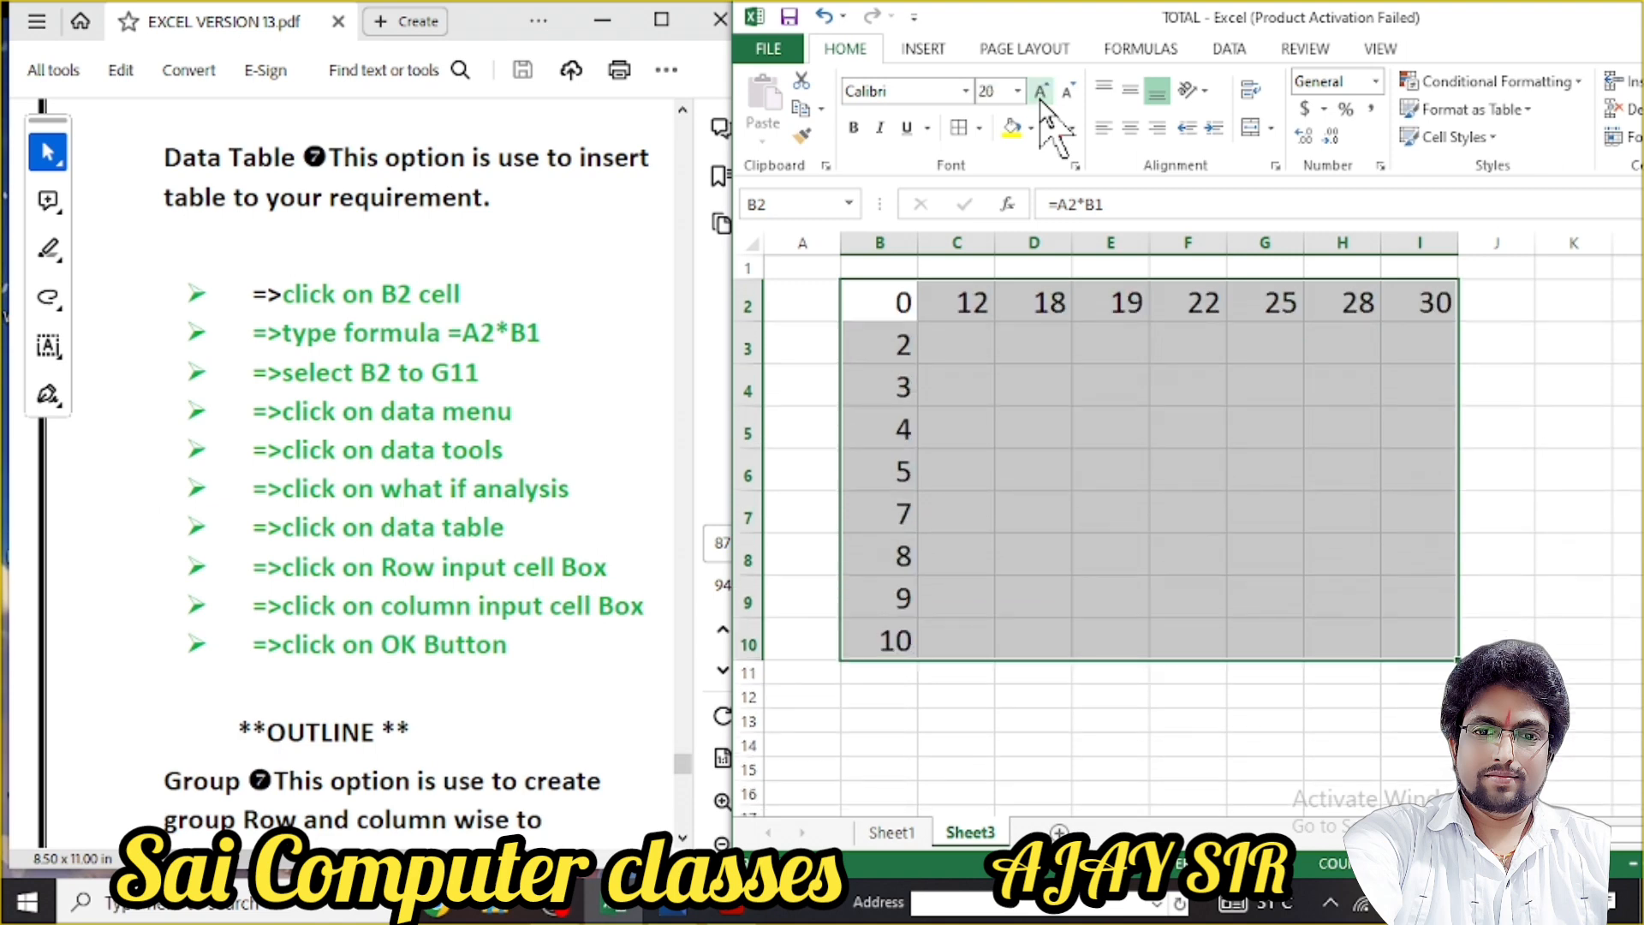
pyautogui.click(1066, 351)
pyautogui.click(882, 300)
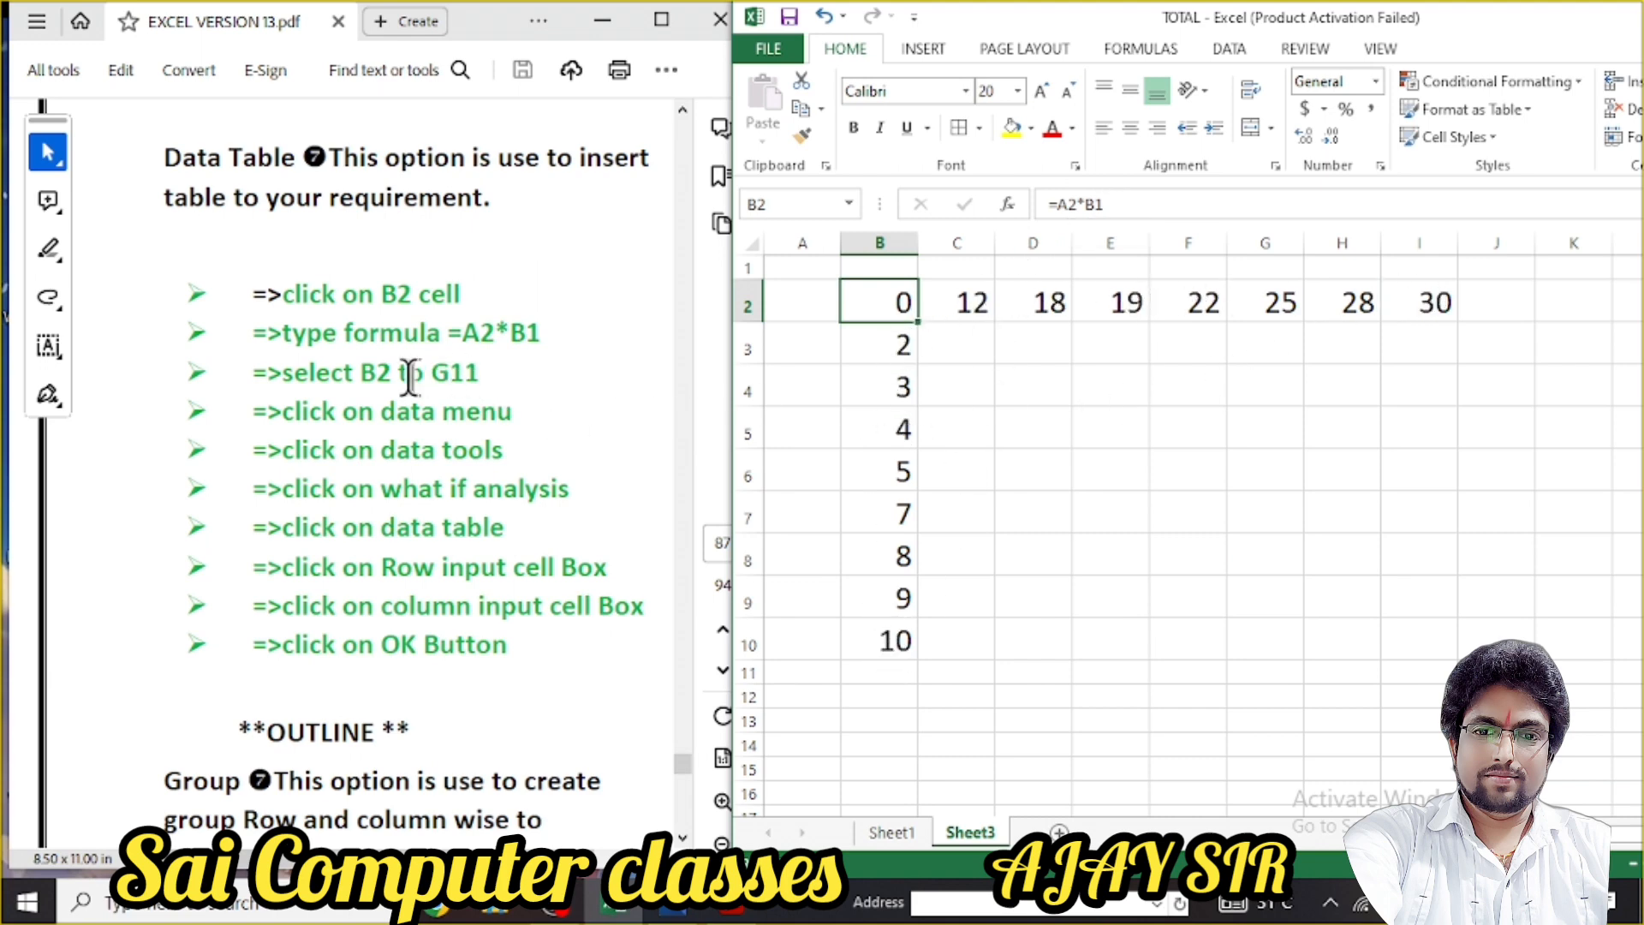
pyautogui.click(1077, 424)
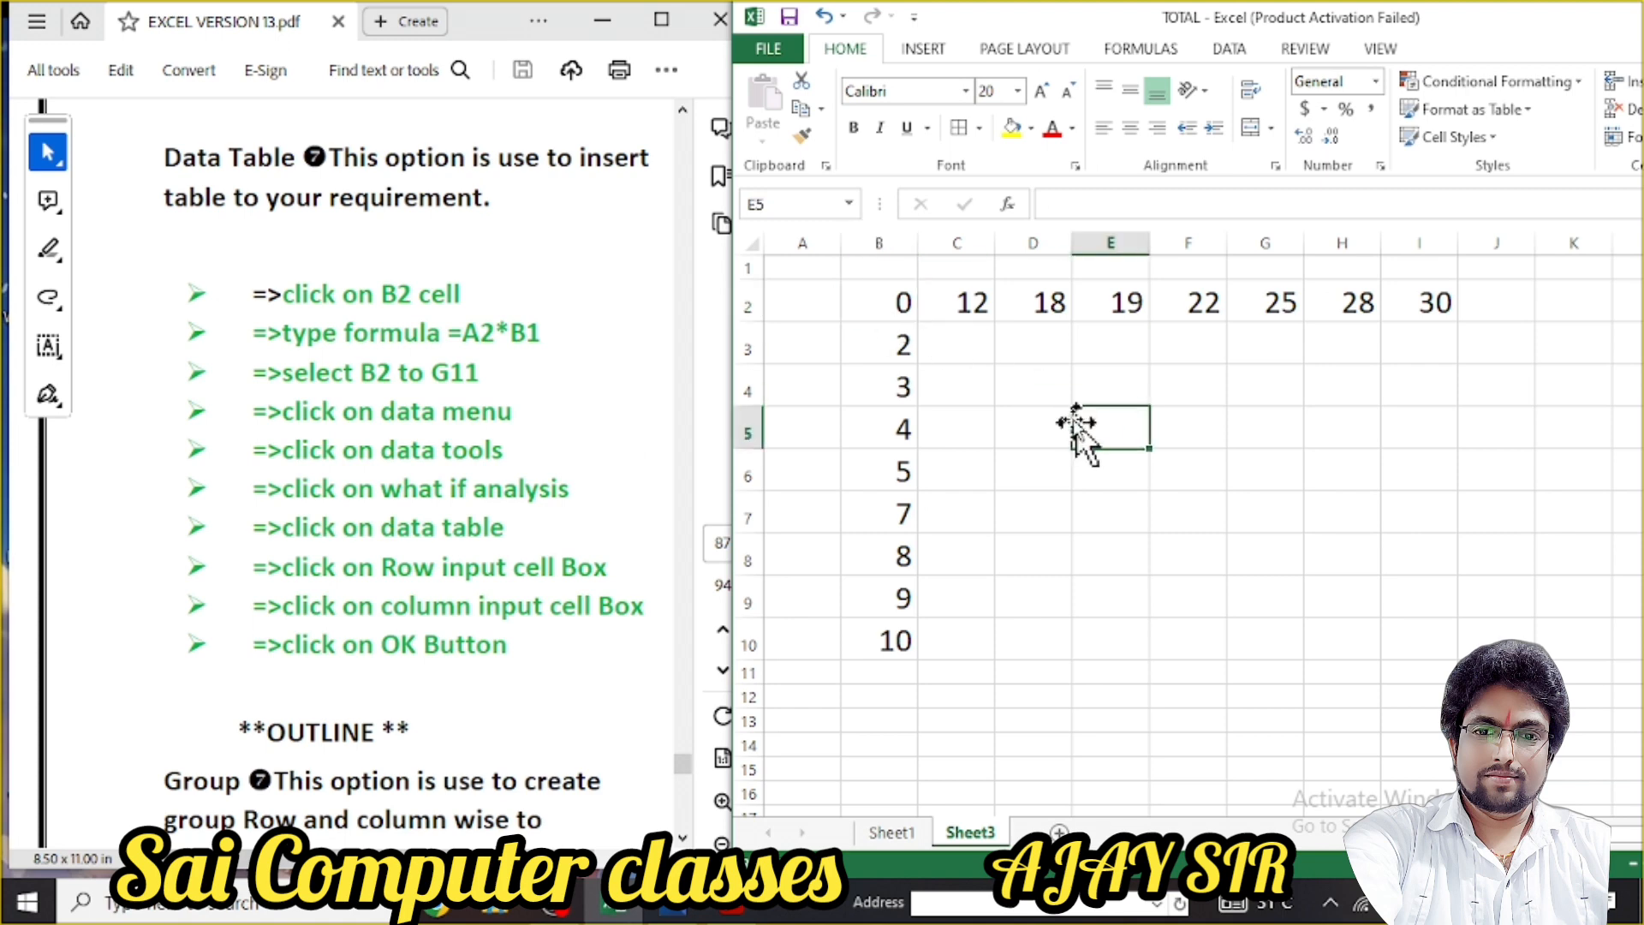
pyautogui.moveTo(870, 300); pyautogui.dragTo(1398, 643)
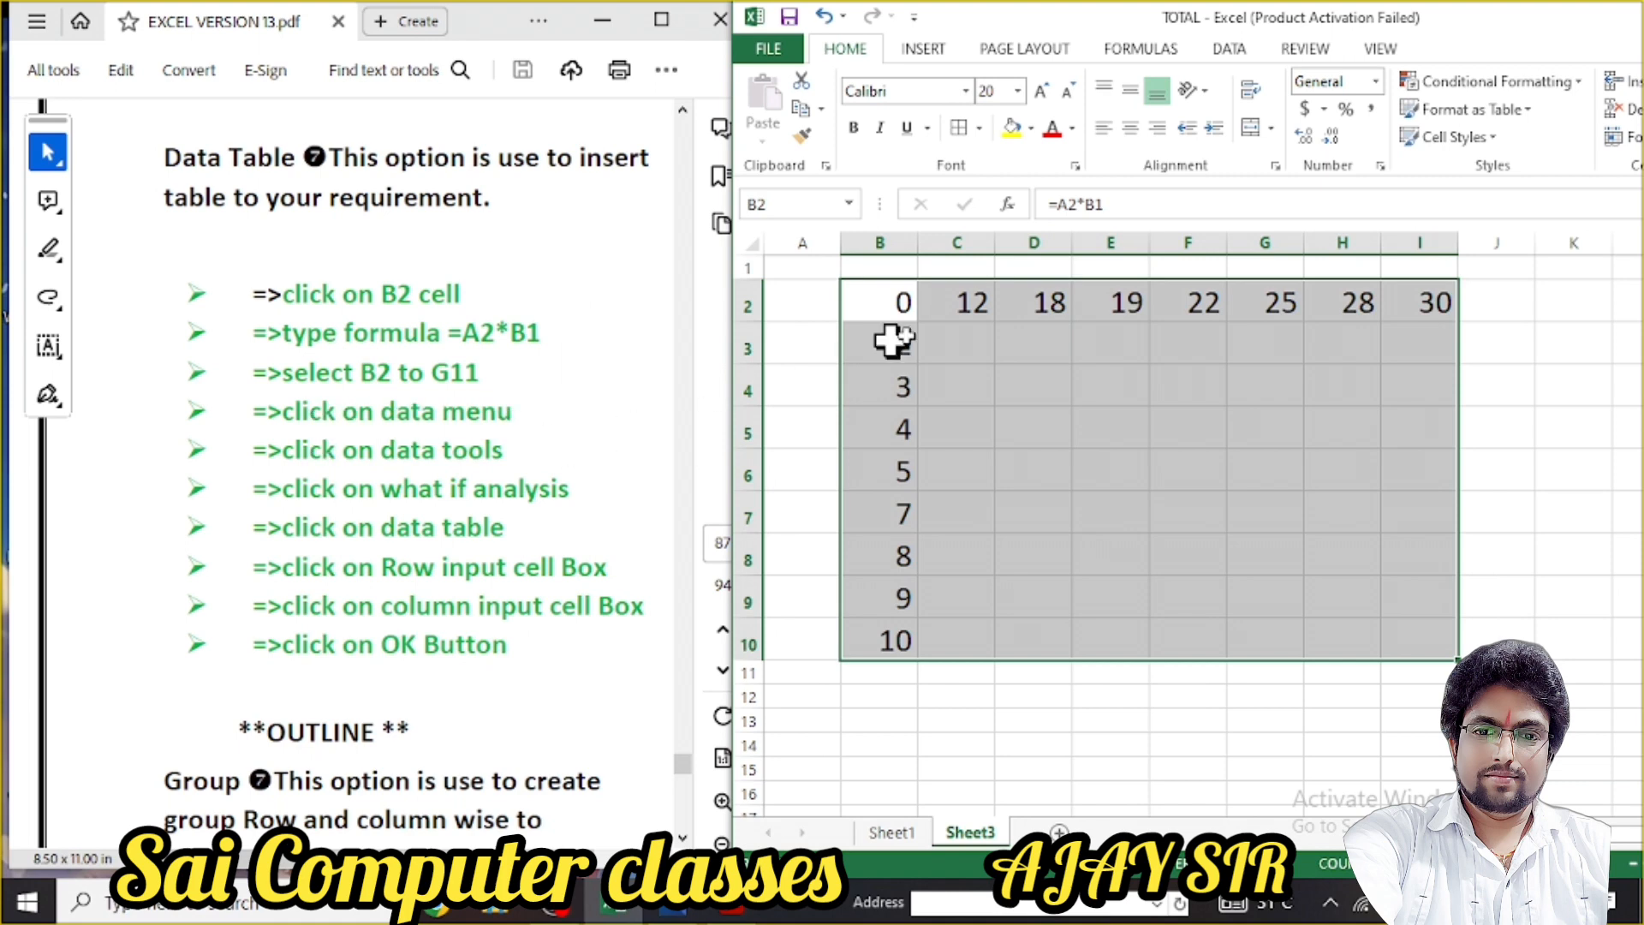
# Build a Data Table on B2:I10 with A2 as the row input, filling C3:I10 with products
pyautogui.click(1213, 50)
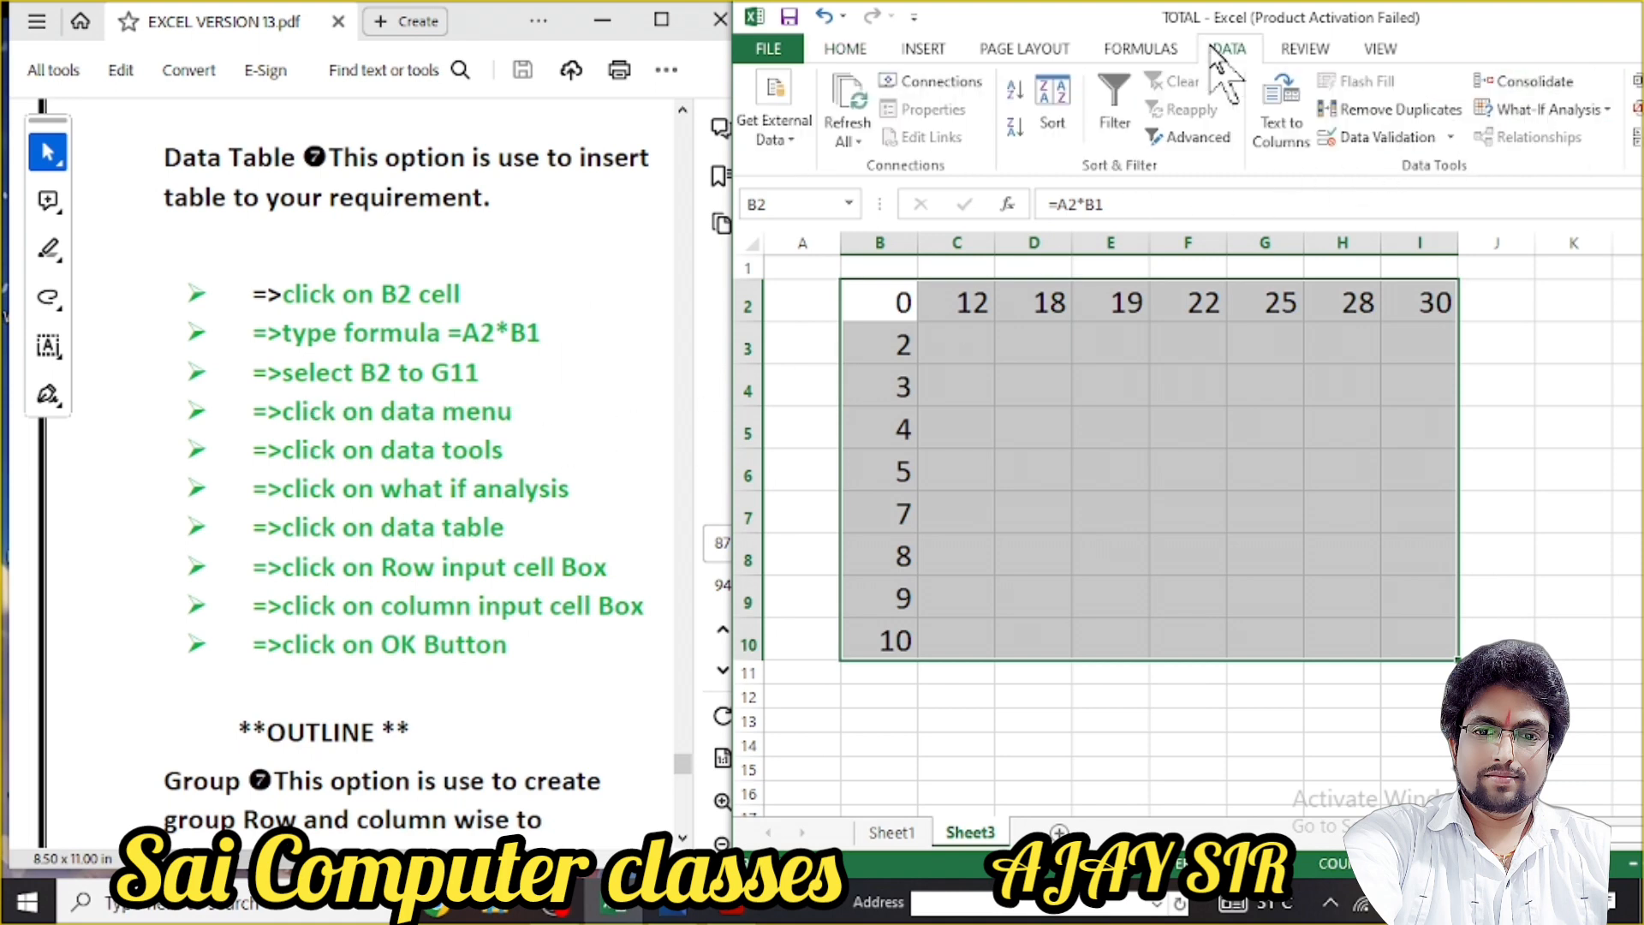
pyautogui.click(1607, 116)
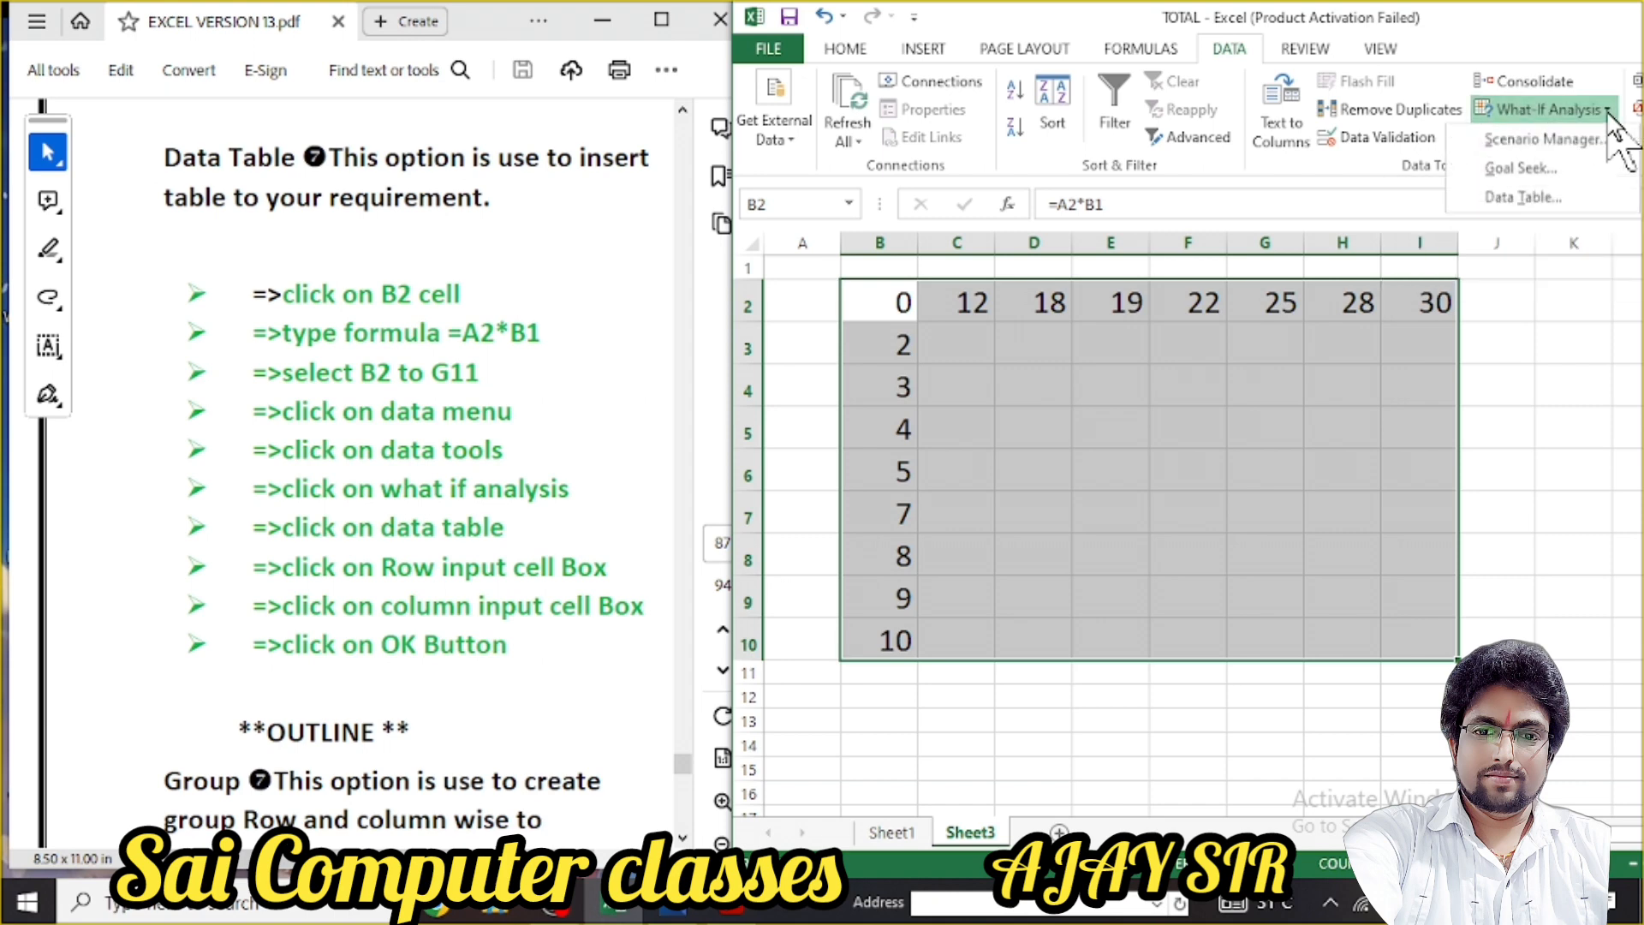
pyautogui.click(1523, 199)
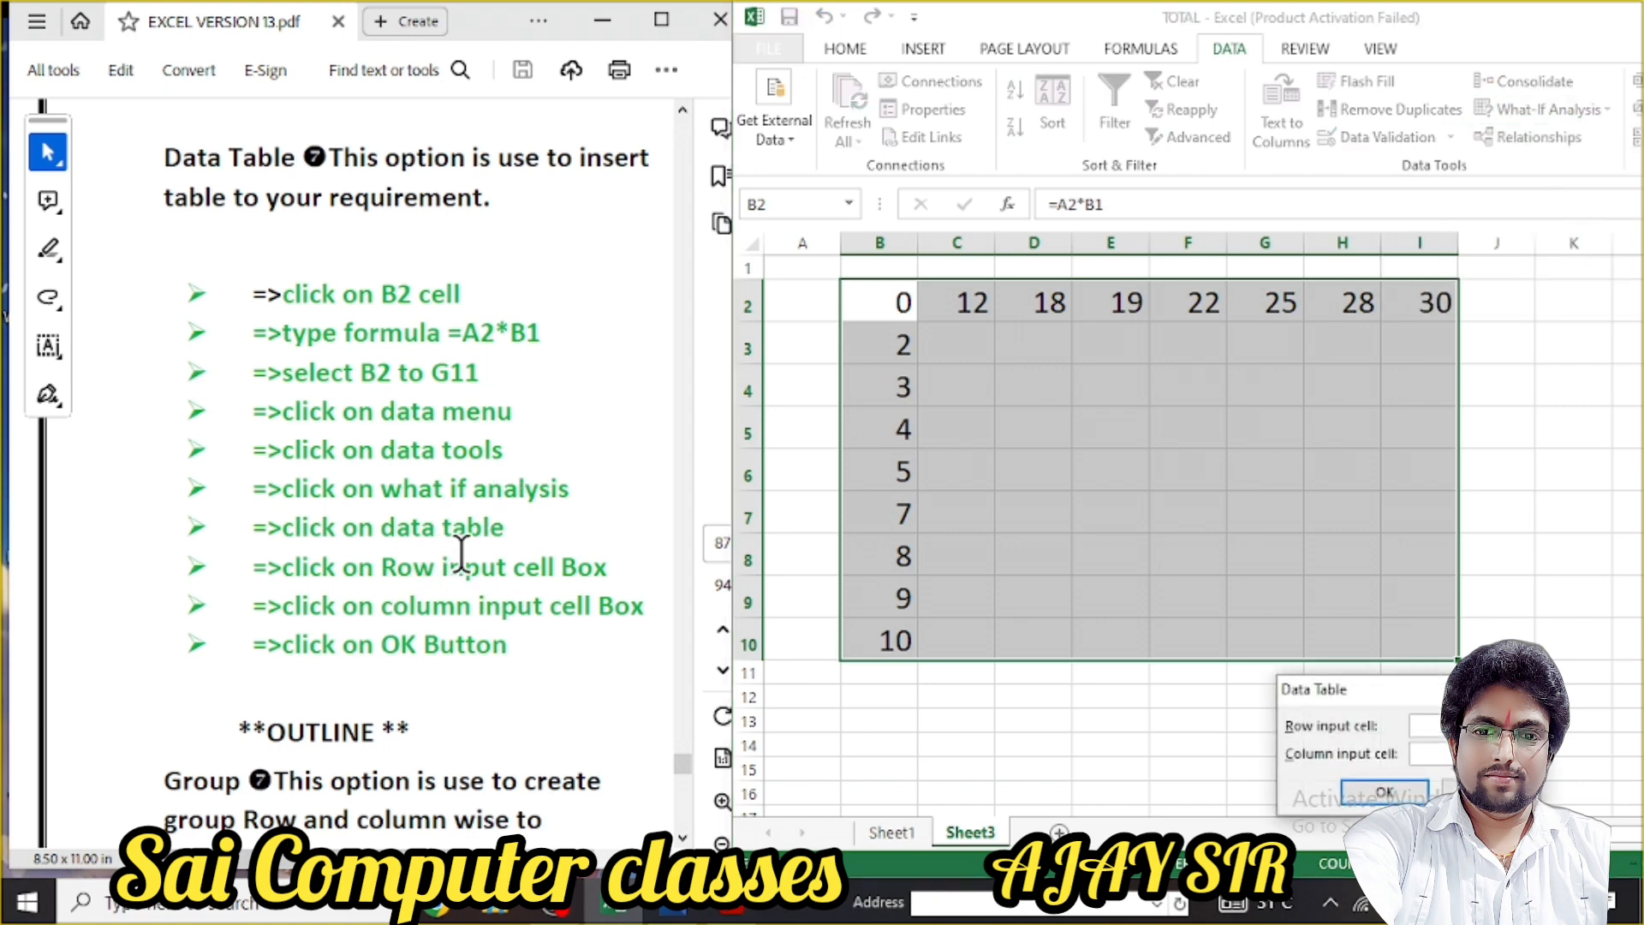
pyautogui.moveTo(1378, 691); pyautogui.dragTo(1434, 383)
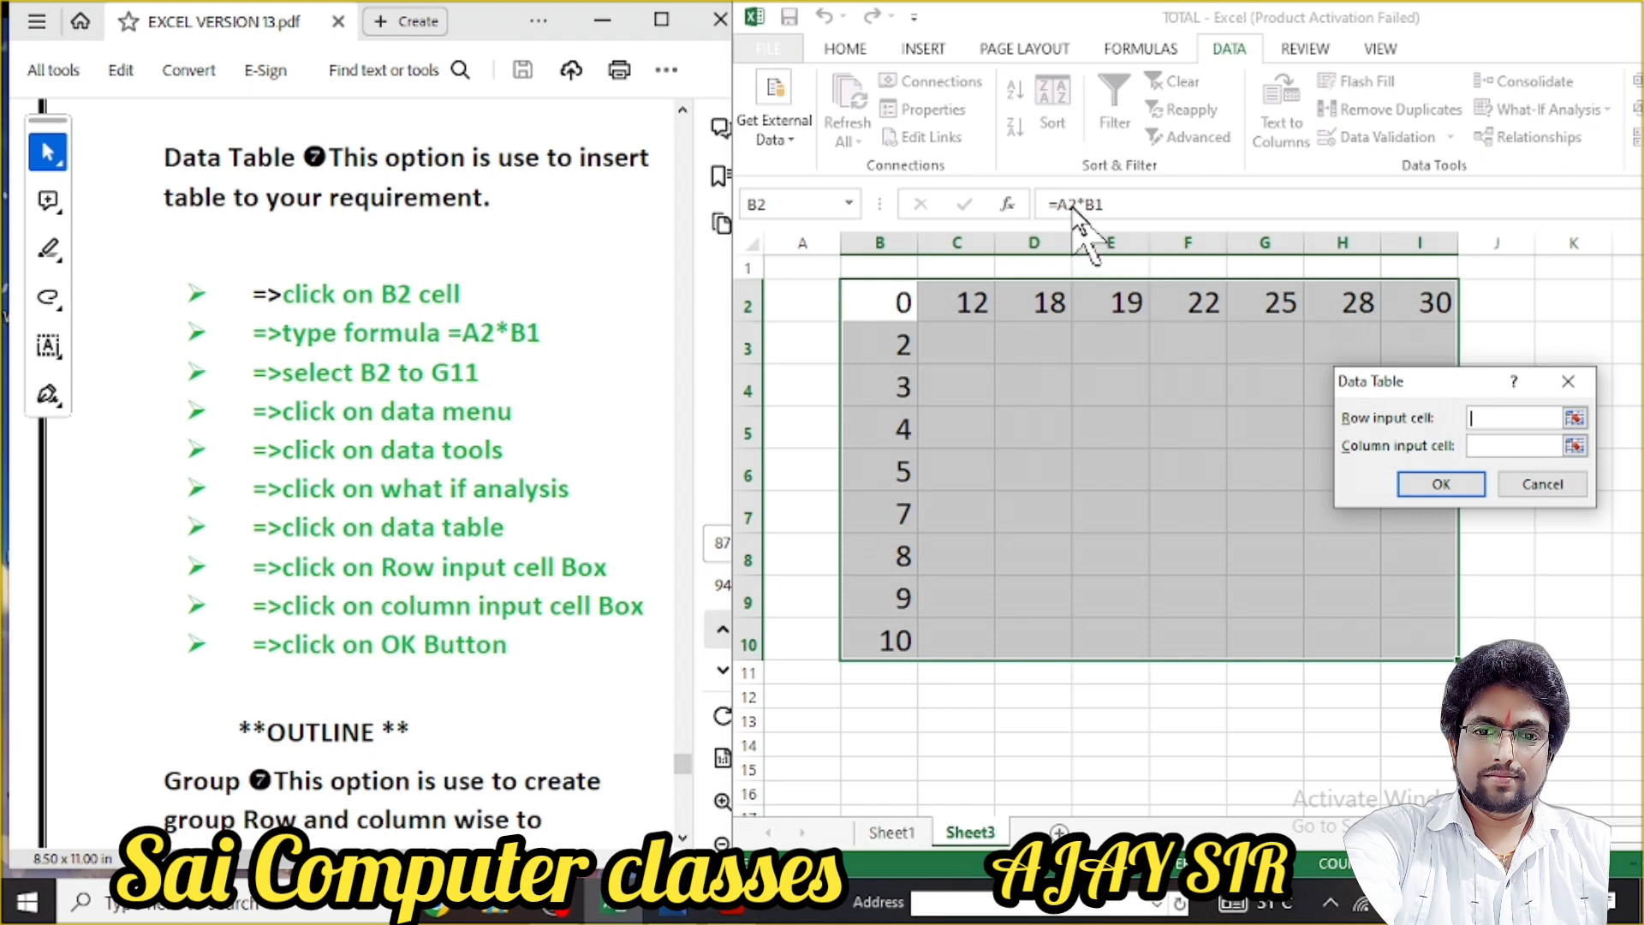
pyautogui.click(806, 303)
pyautogui.click(1485, 447)
pyautogui.click(1440, 486)
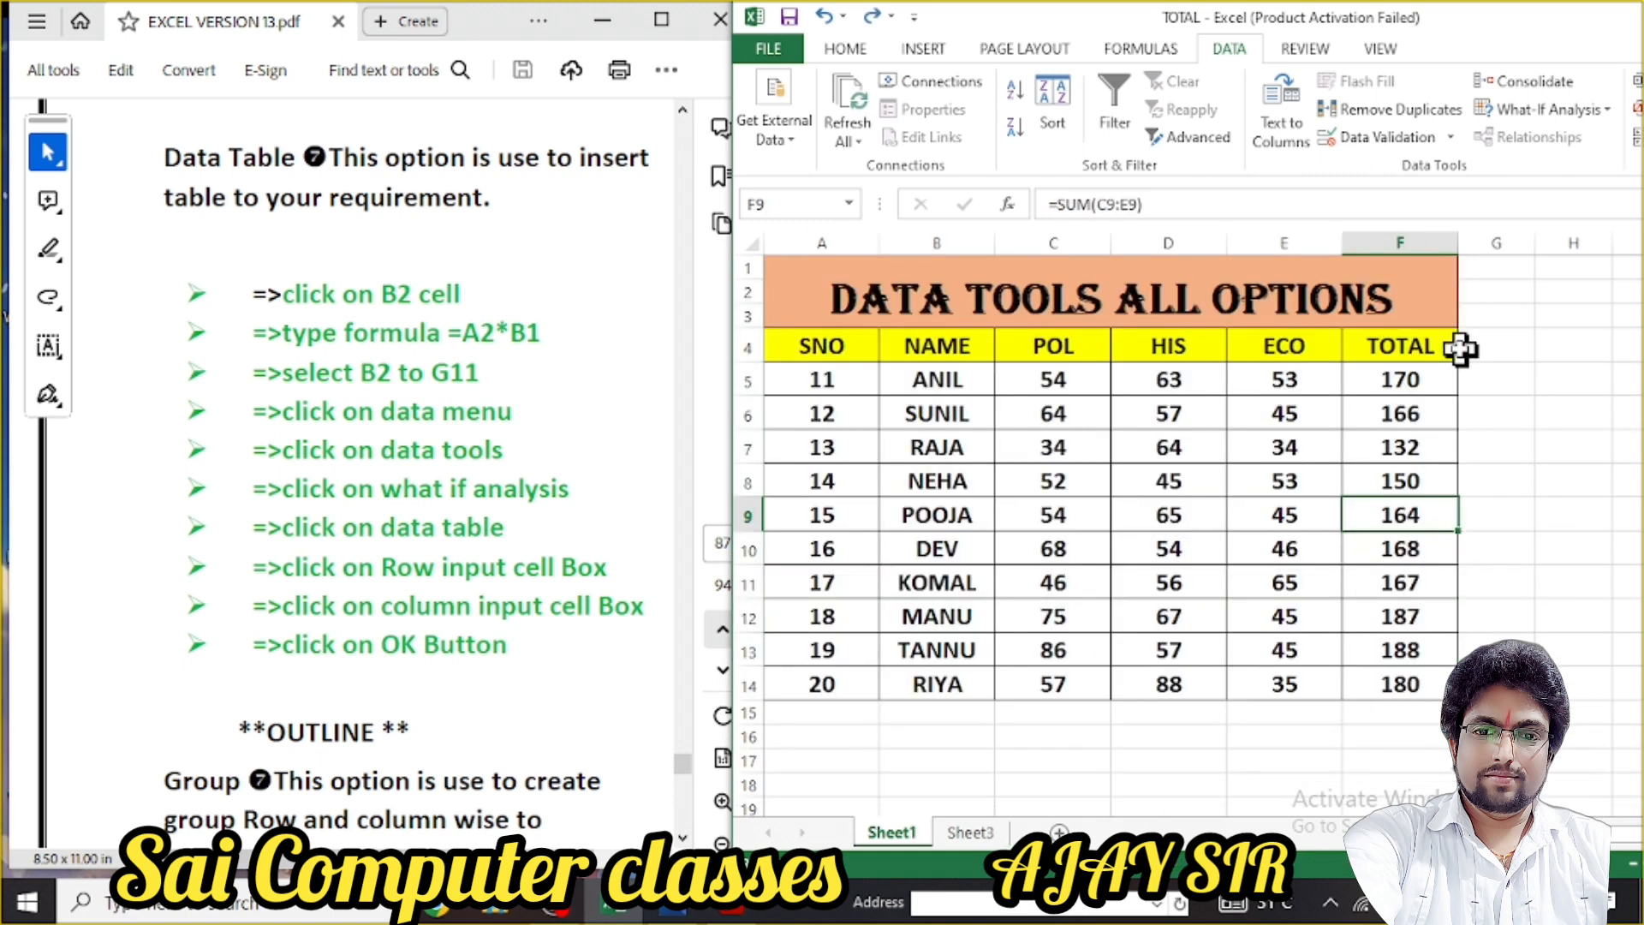
# Add a new sheet and set the font size of B2:J19 to 22
pyautogui.click(1059, 831)
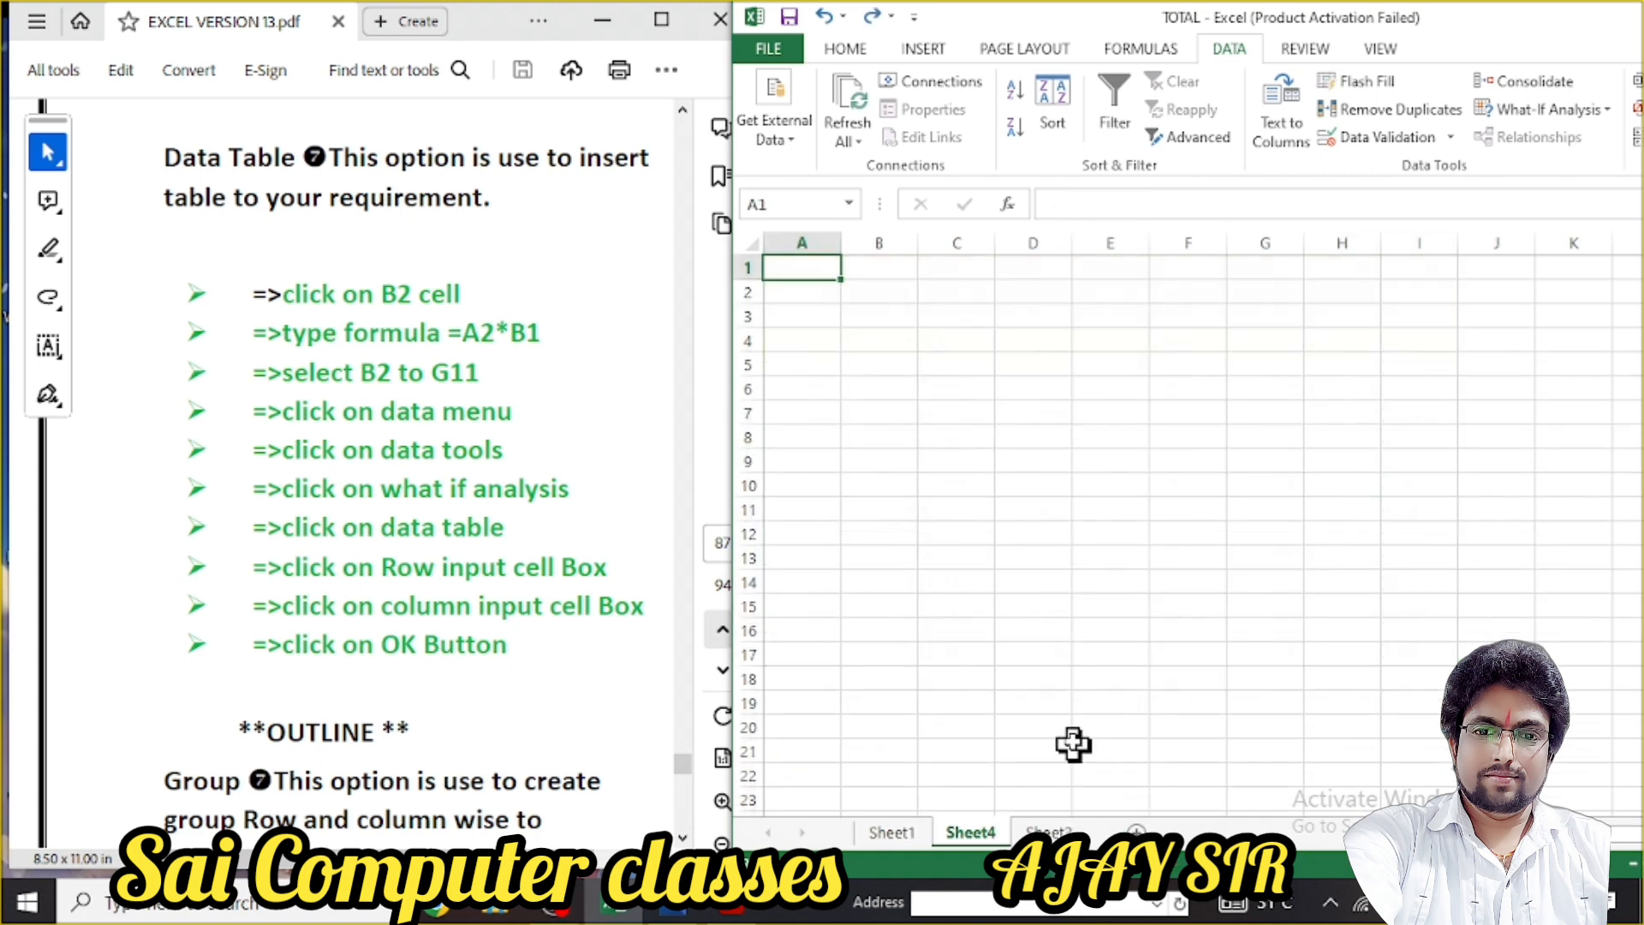
pyautogui.click(886, 292)
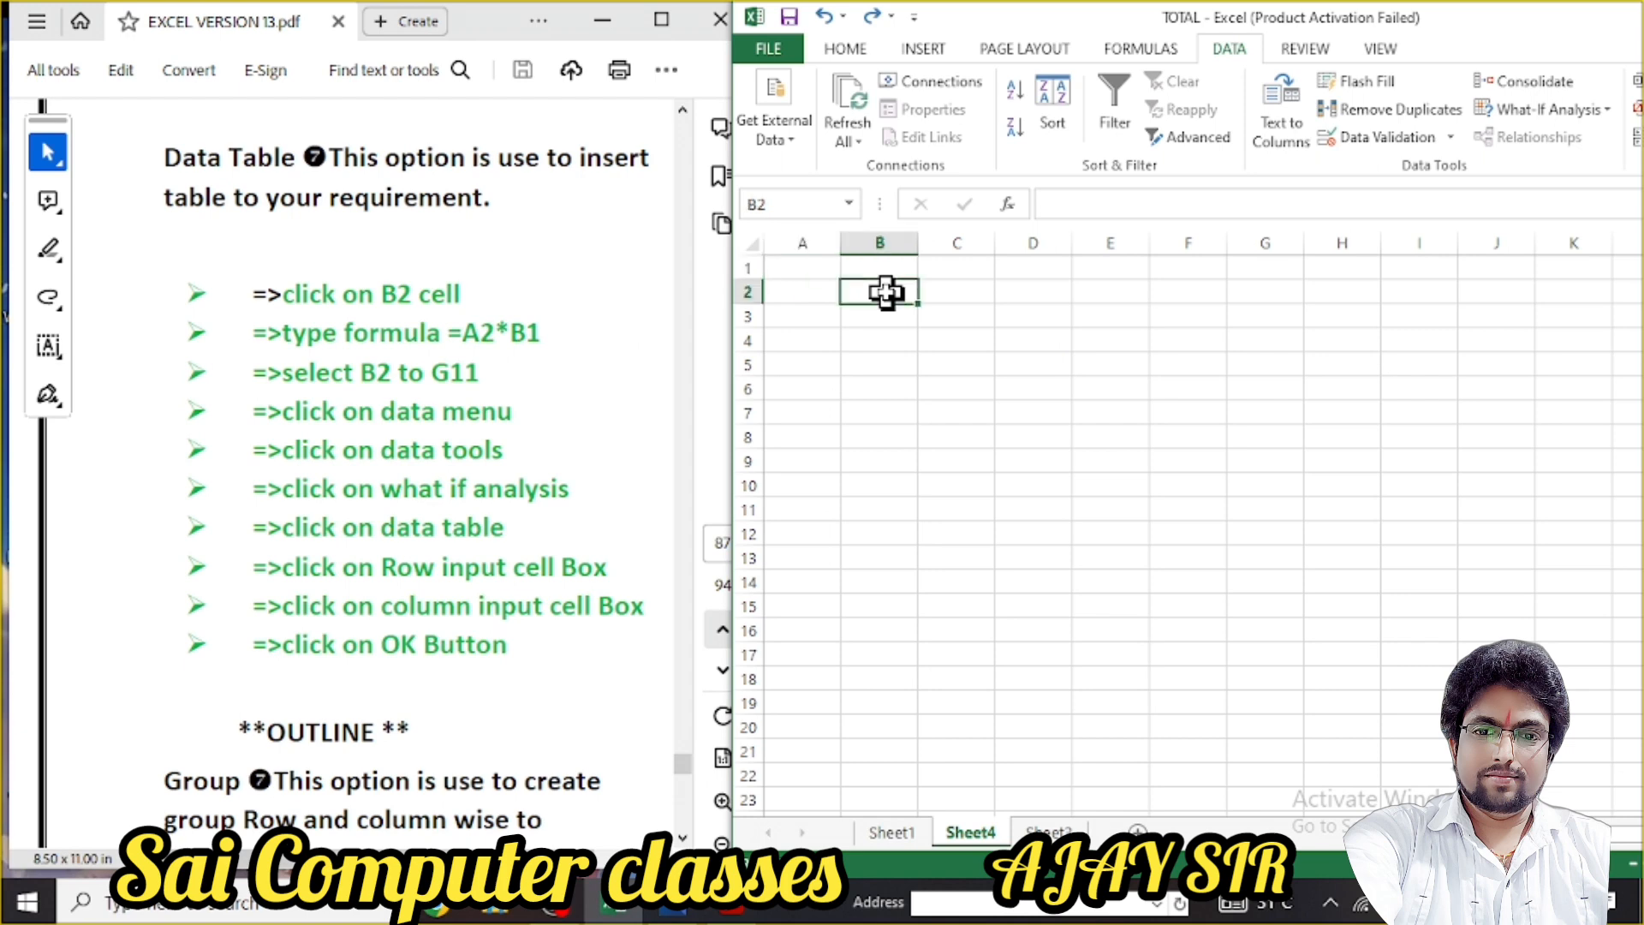
pyautogui.moveTo(886, 292); pyautogui.dragTo(1503, 698)
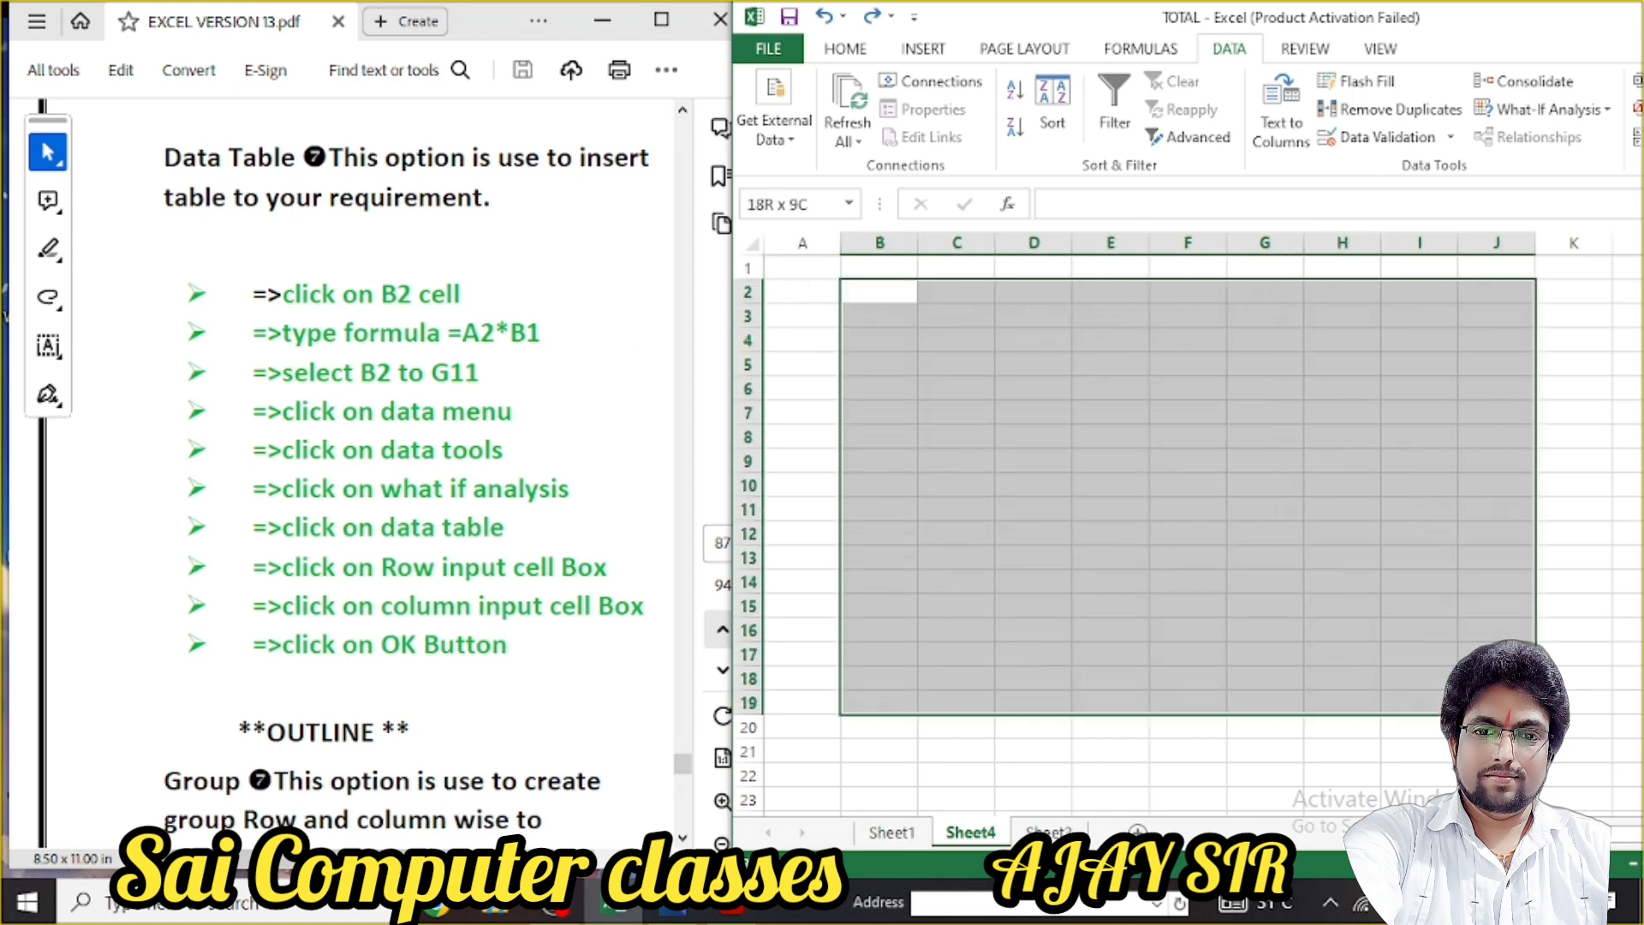
pyautogui.click(857, 48)
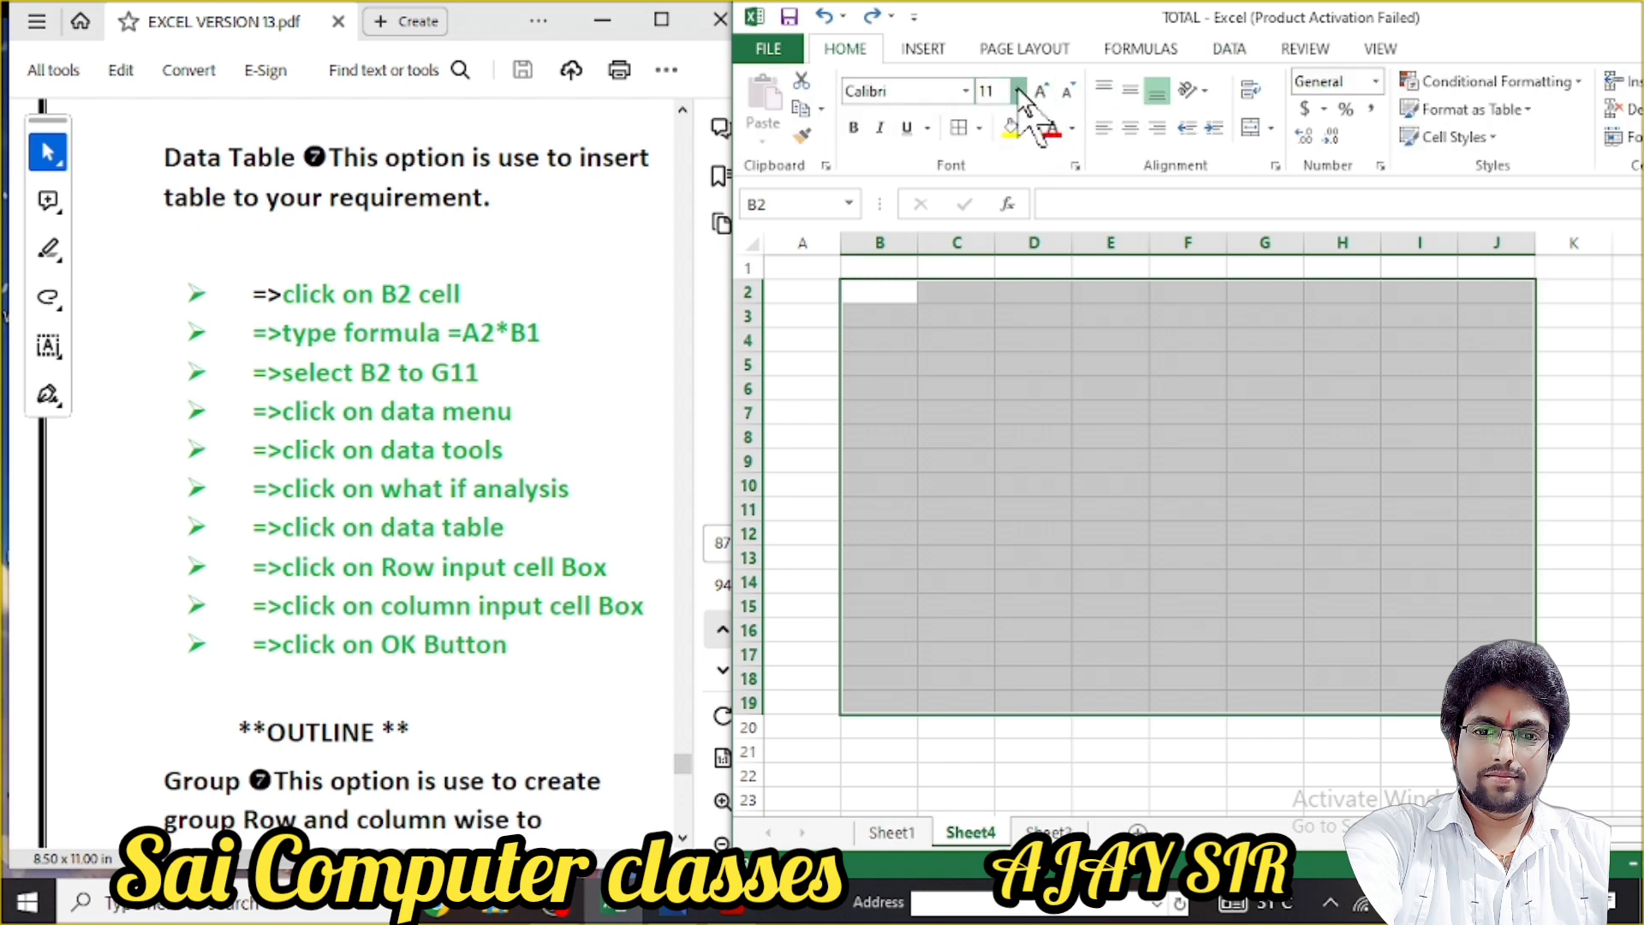
pyautogui.click(1019, 90)
pyautogui.click(997, 328)
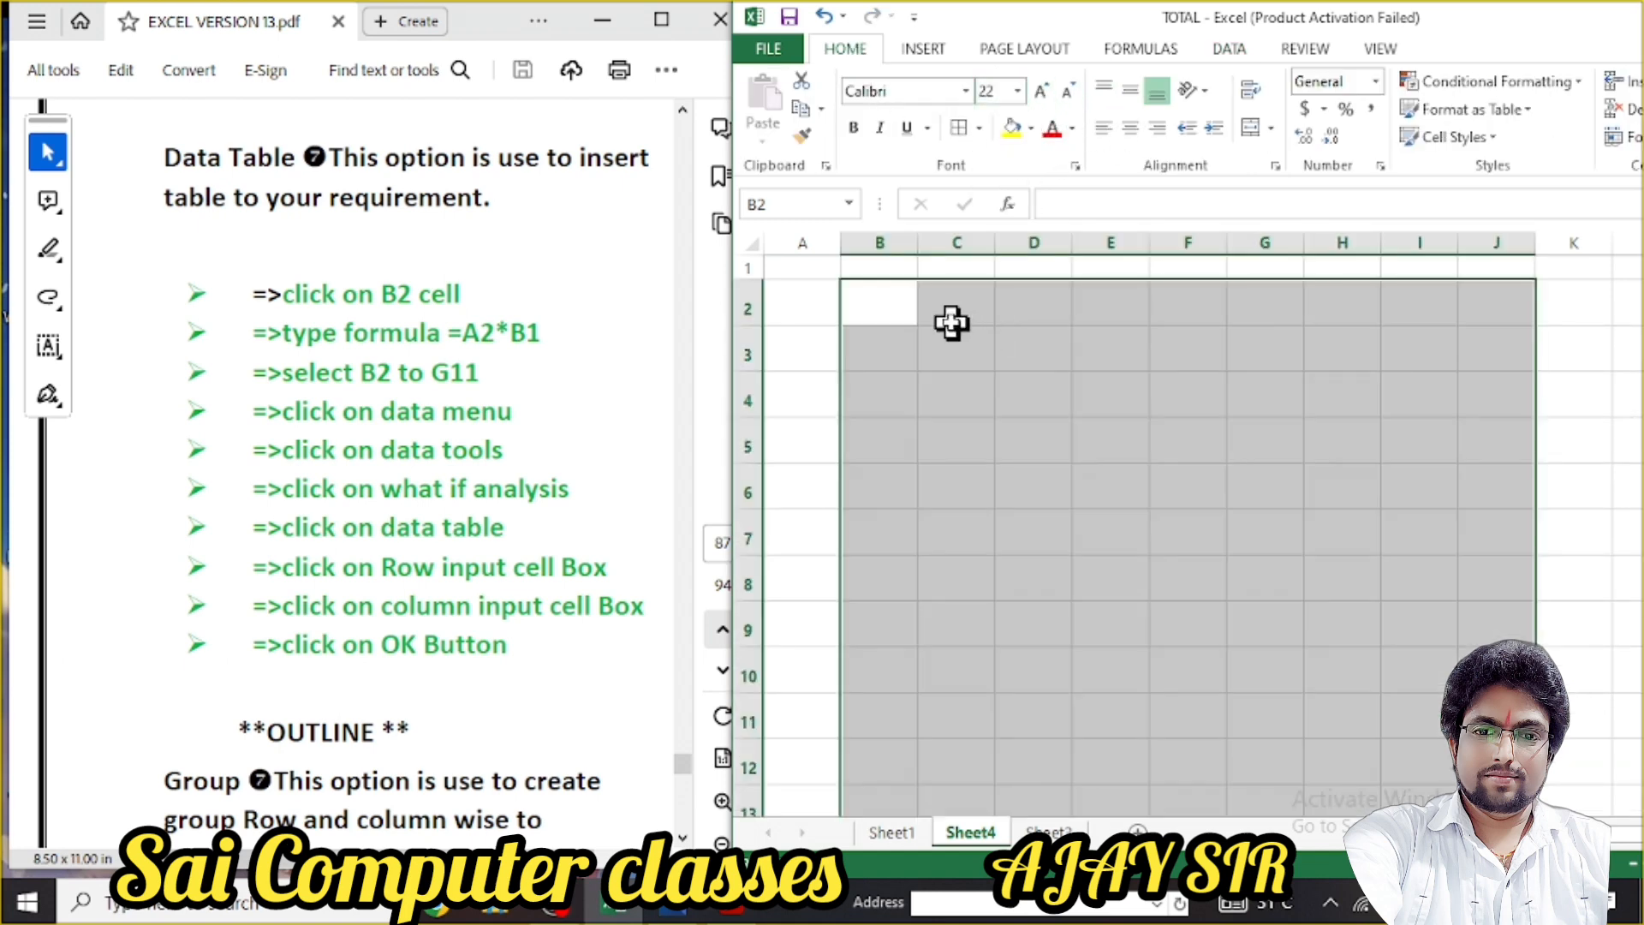
# Enter the formula =A2*B1 in cell B2
pyautogui.click(890, 310)
pyautogui.write('=B')
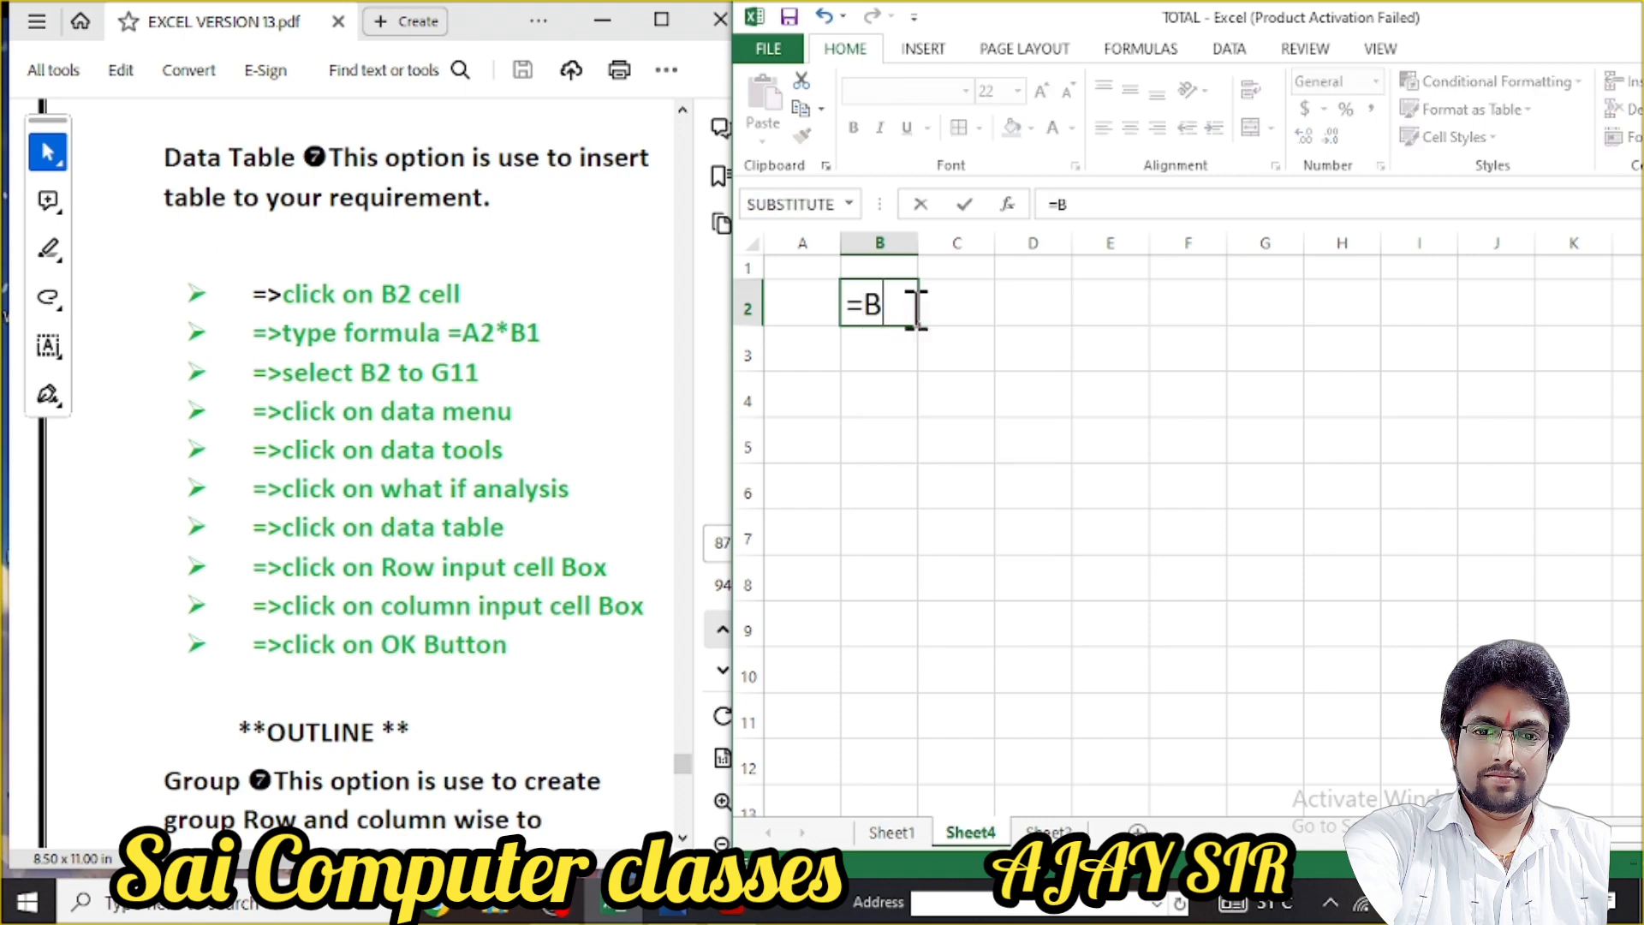
pyautogui.press('BackSpace')
pyautogui.write('A')
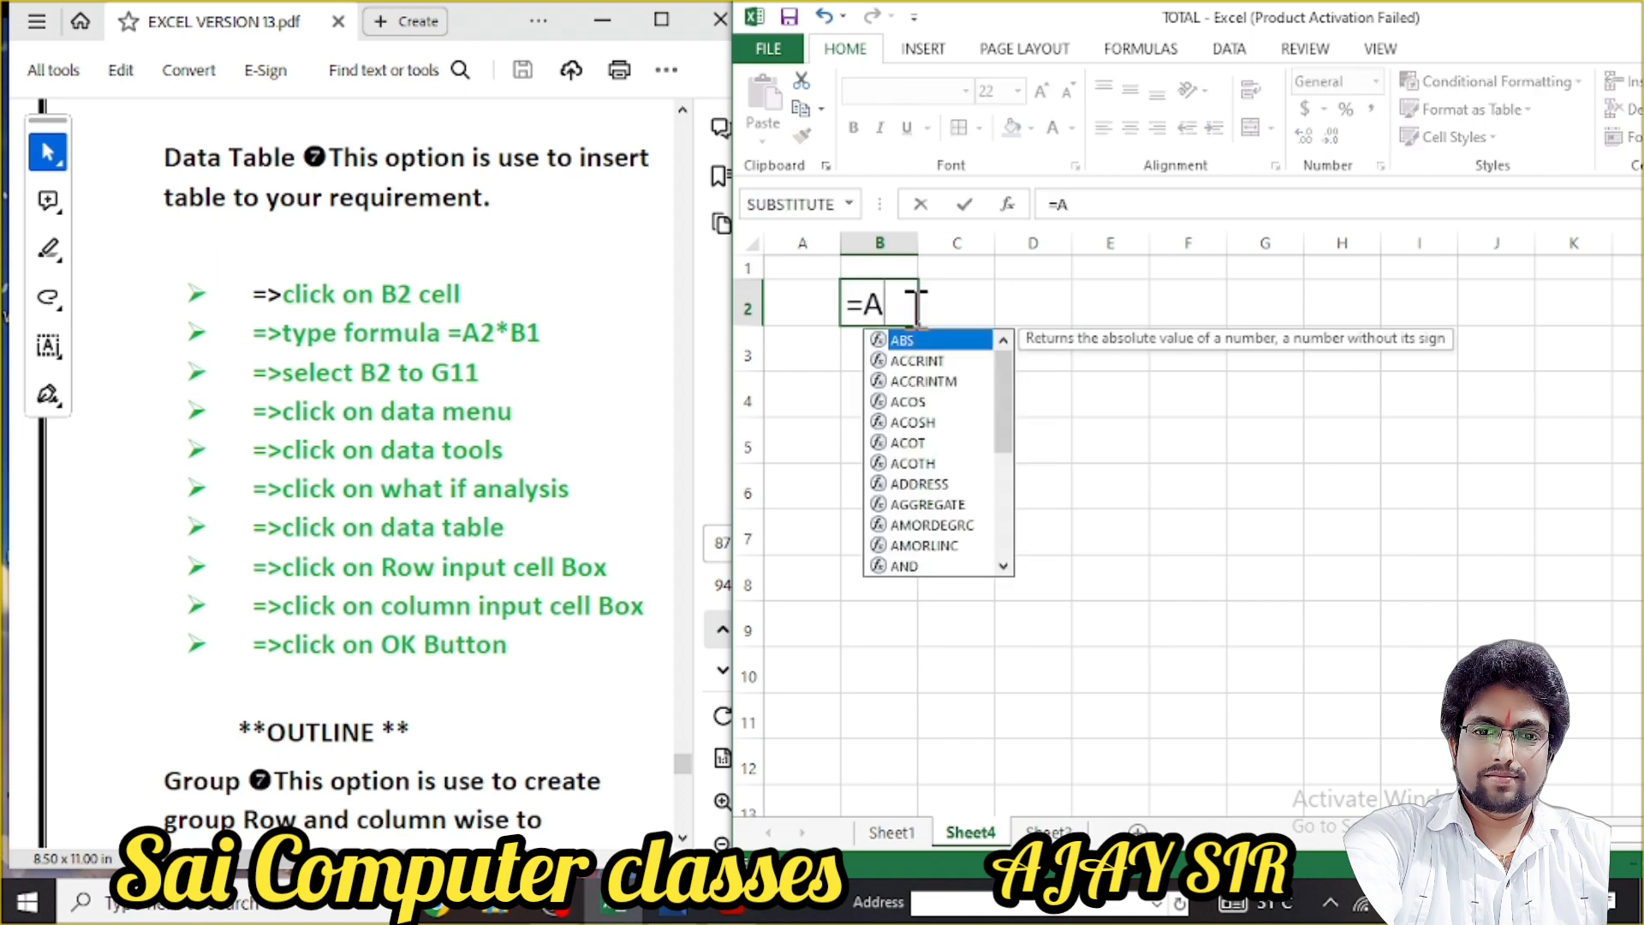
pyautogui.write('1*B')
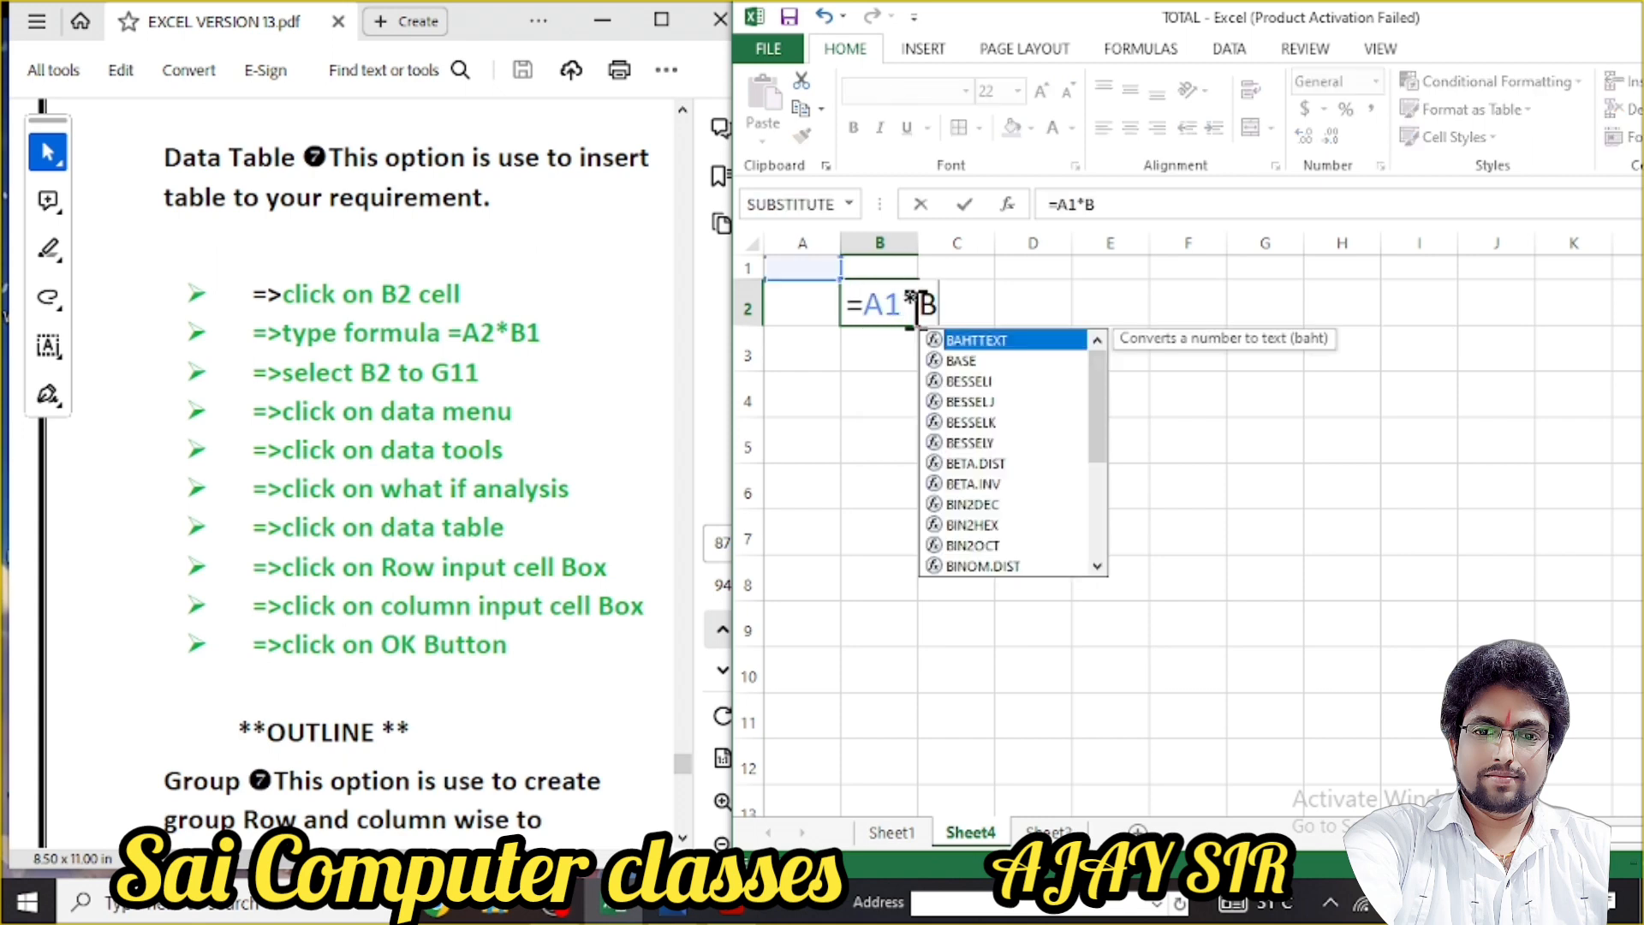
pyautogui.write('1')
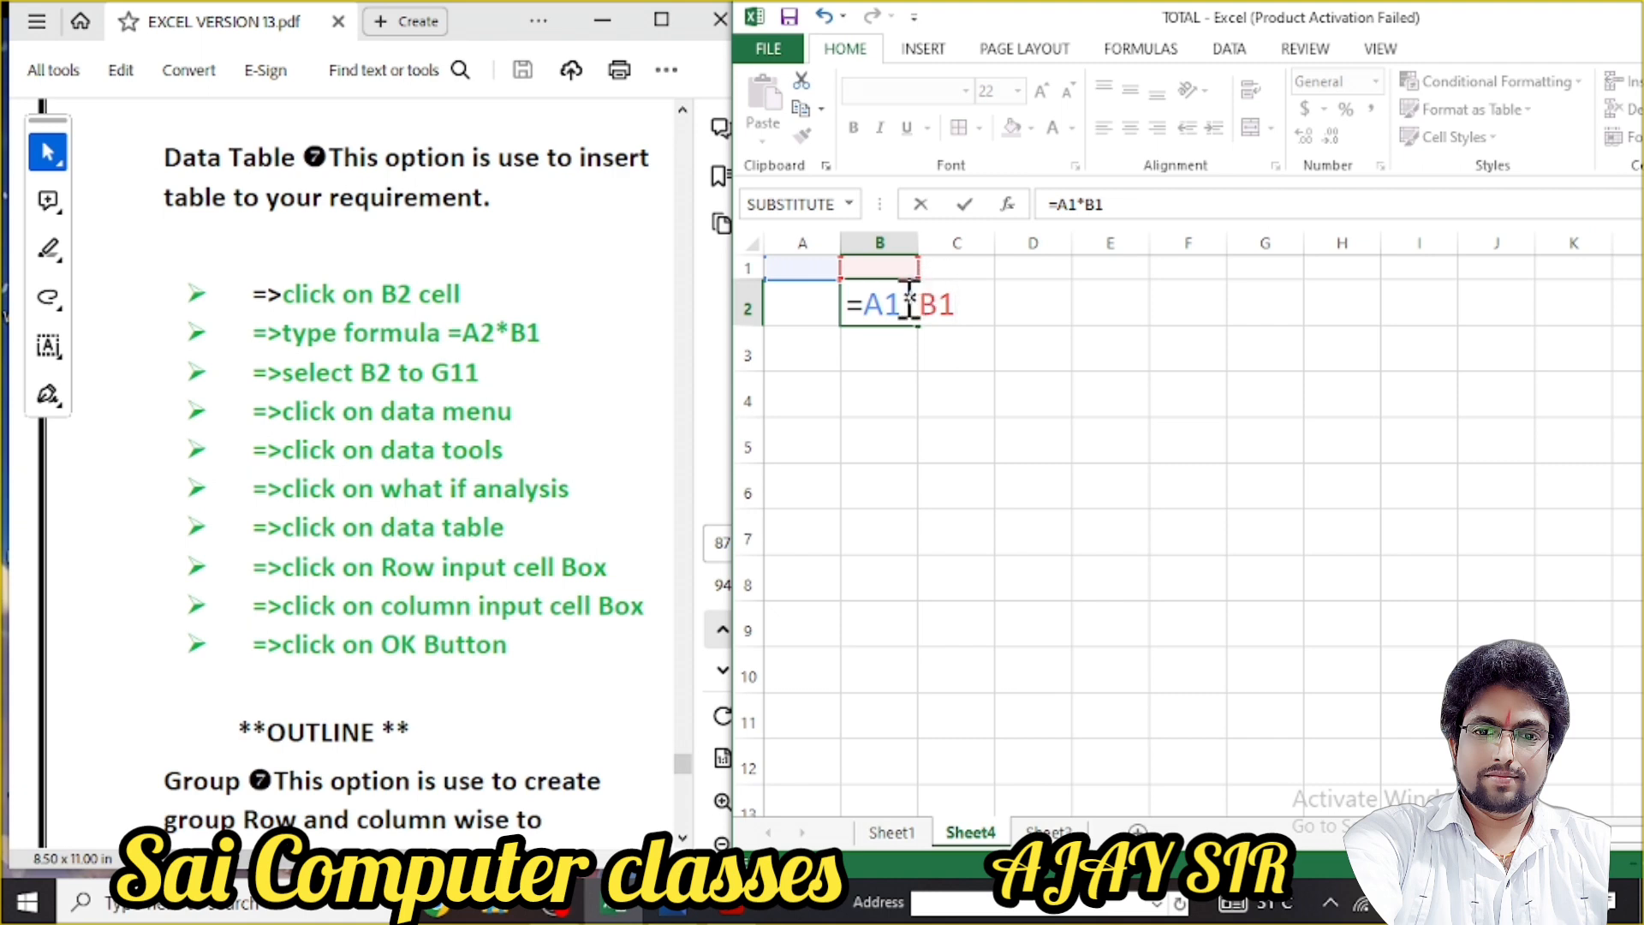
pyautogui.press('BackSpace')
pyautogui.write('2')
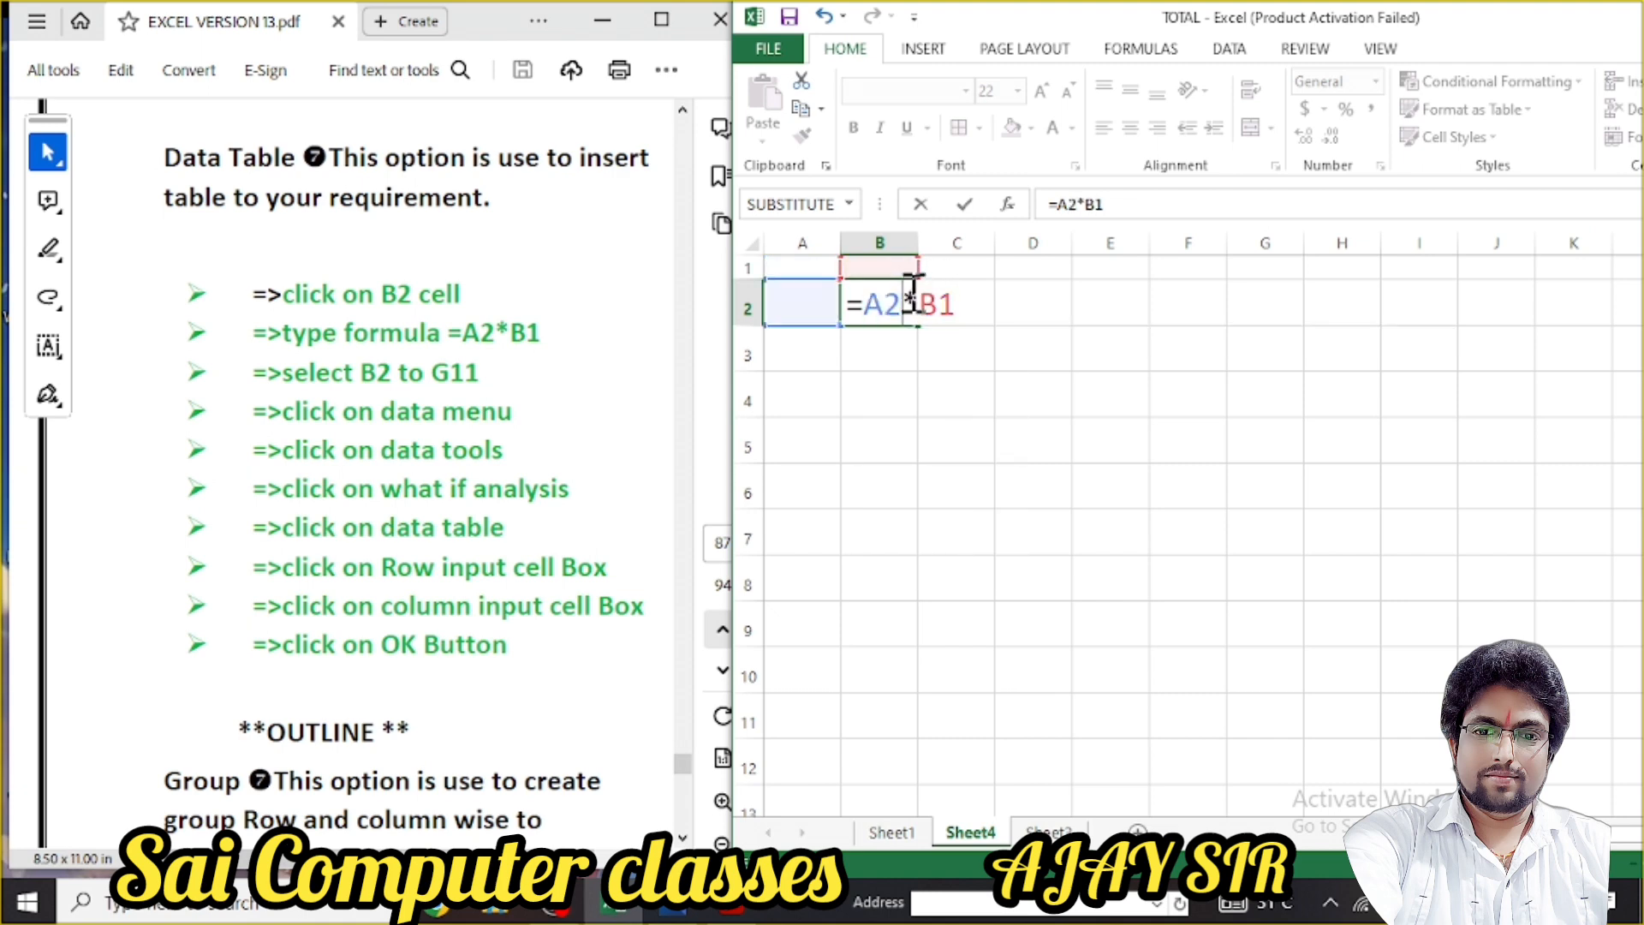
pyautogui.press('Return')
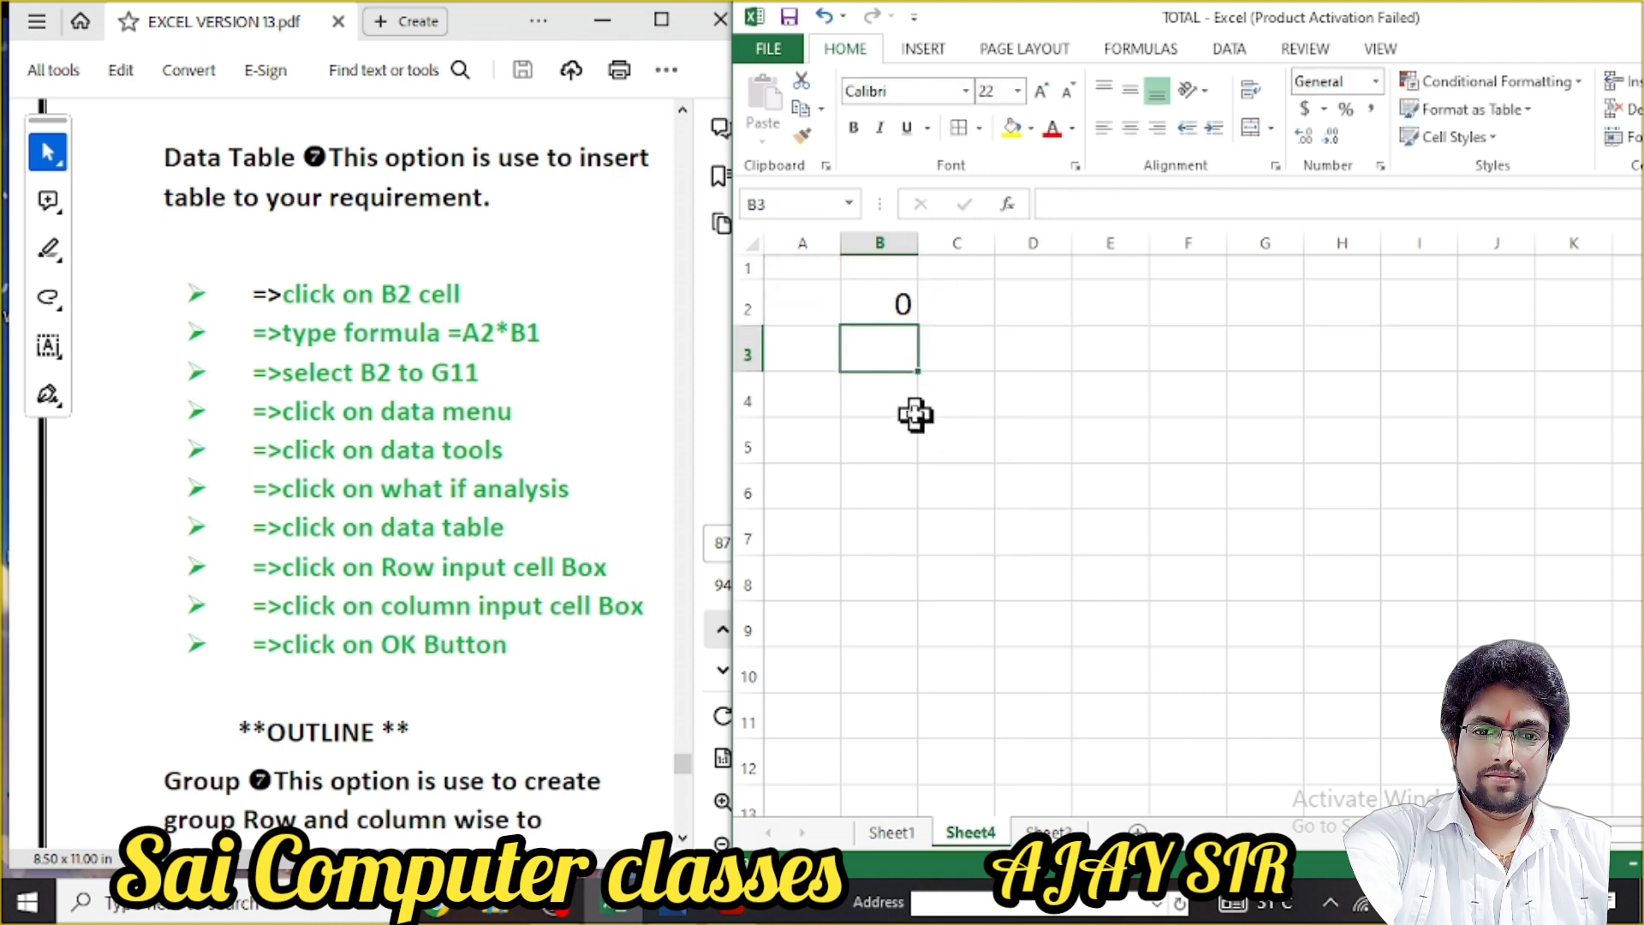
# List the values 2 through 9 down B3:B10
pyautogui.write('2 3 4')
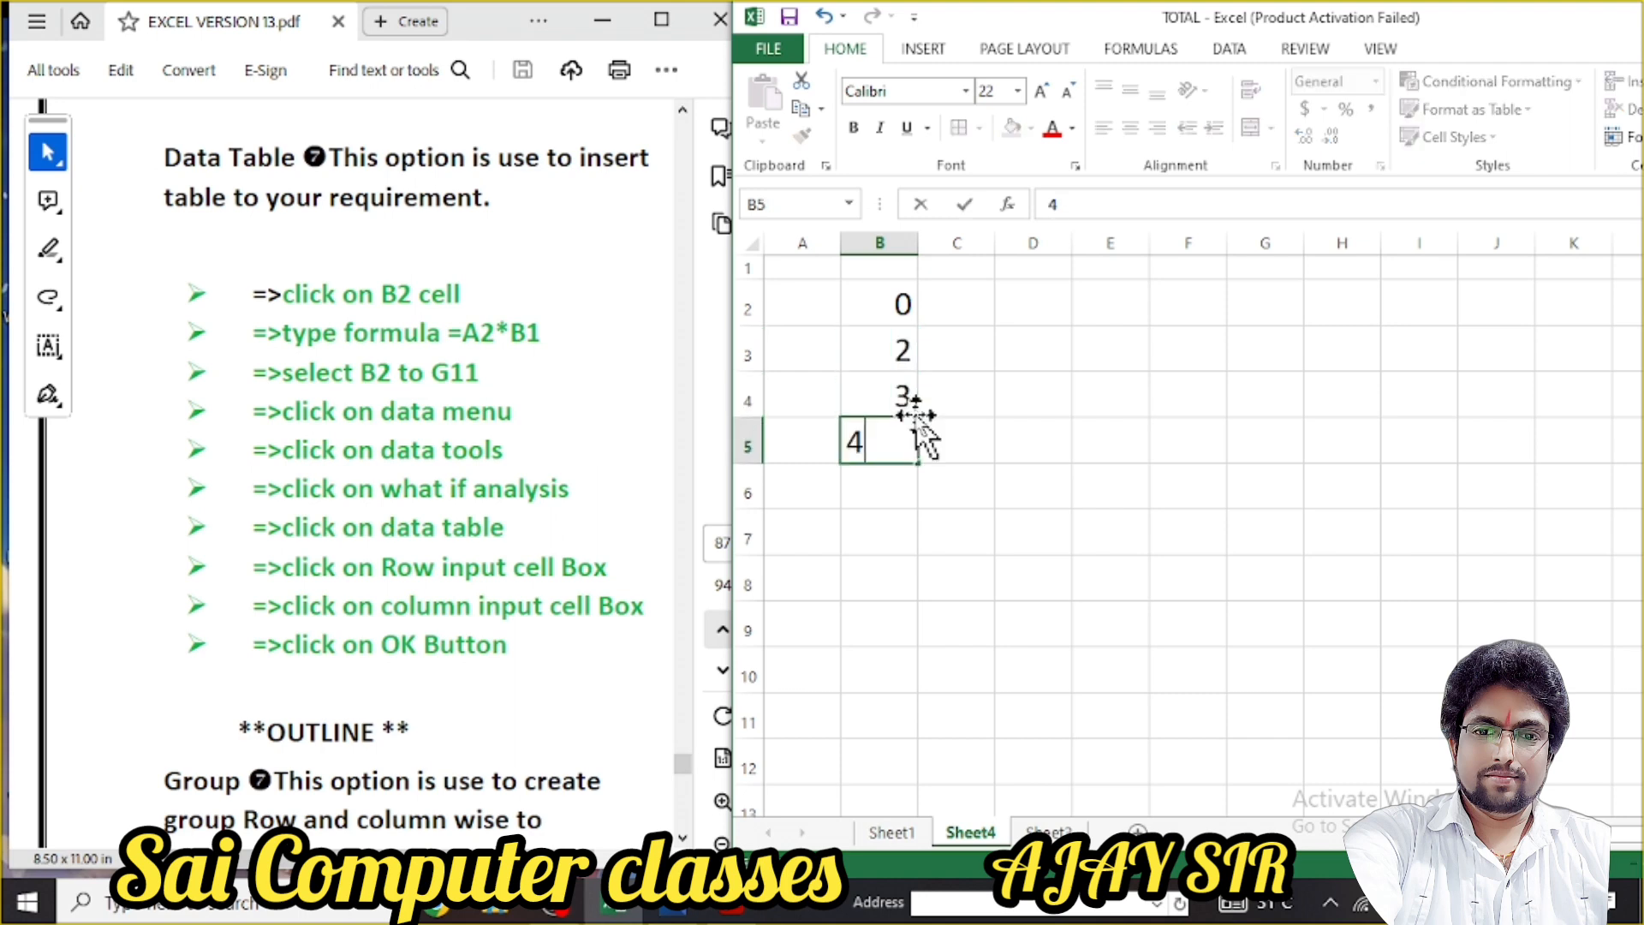
pyautogui.write(' 5 6 7')
pyautogui.press('Return')
pyautogui.write('8')
pyautogui.press('Return')
pyautogui.write('9')
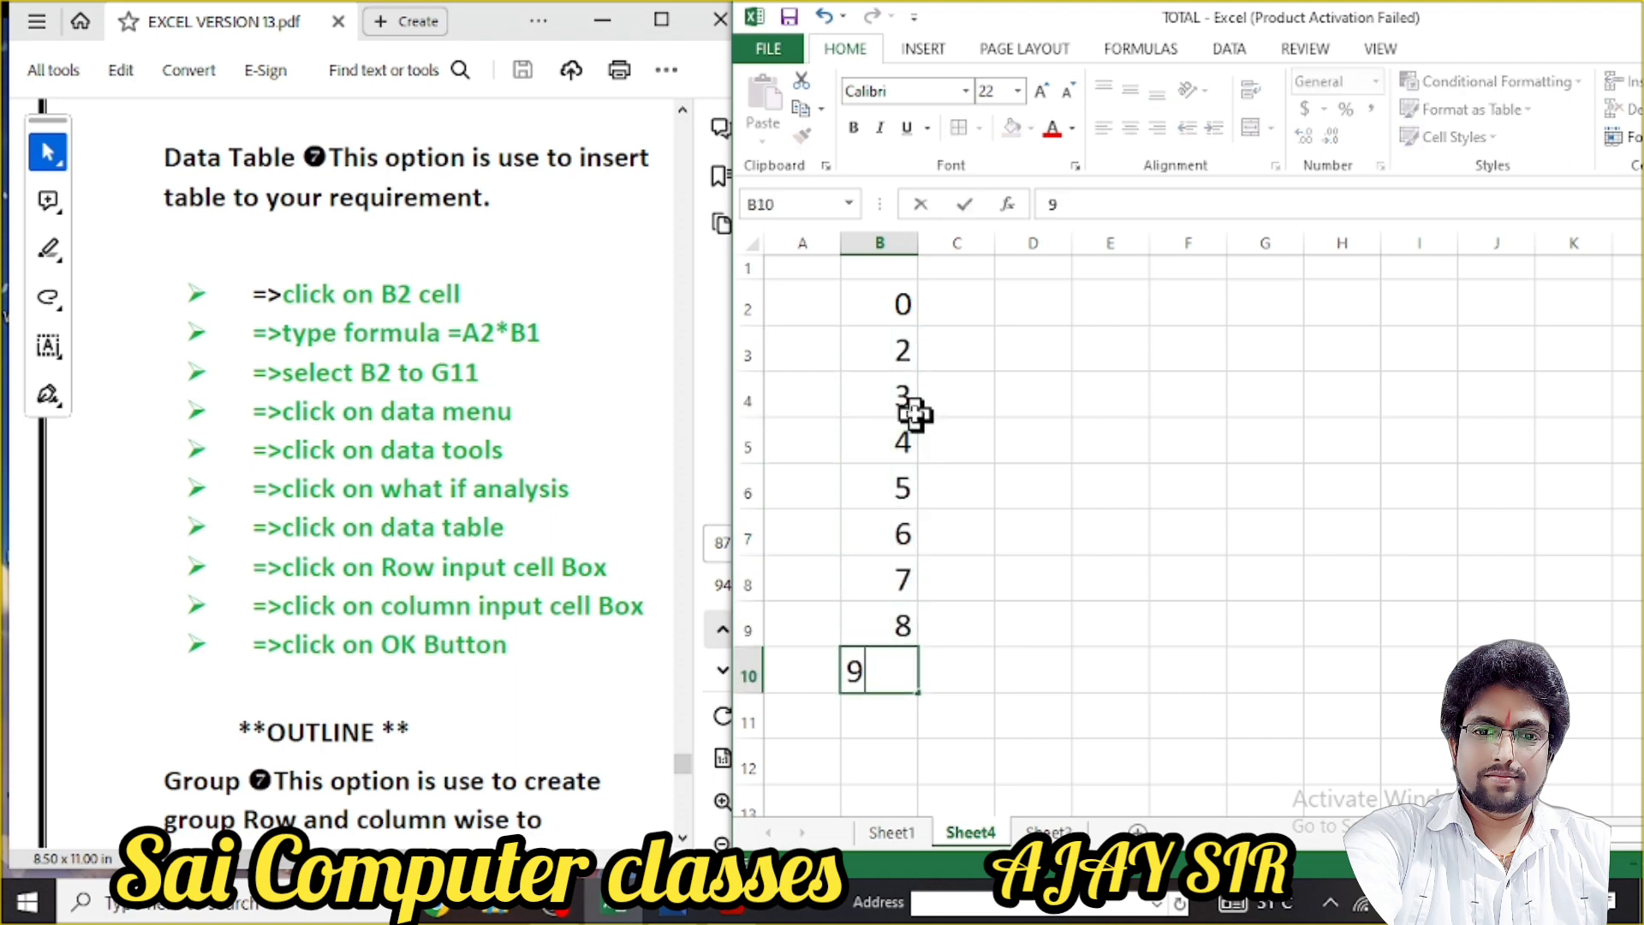
pyautogui.press('Return')
# Enter 10 in B11, then start the header row with 9, 12, 18 and 22 in C2:F2
pyautogui.write('10')
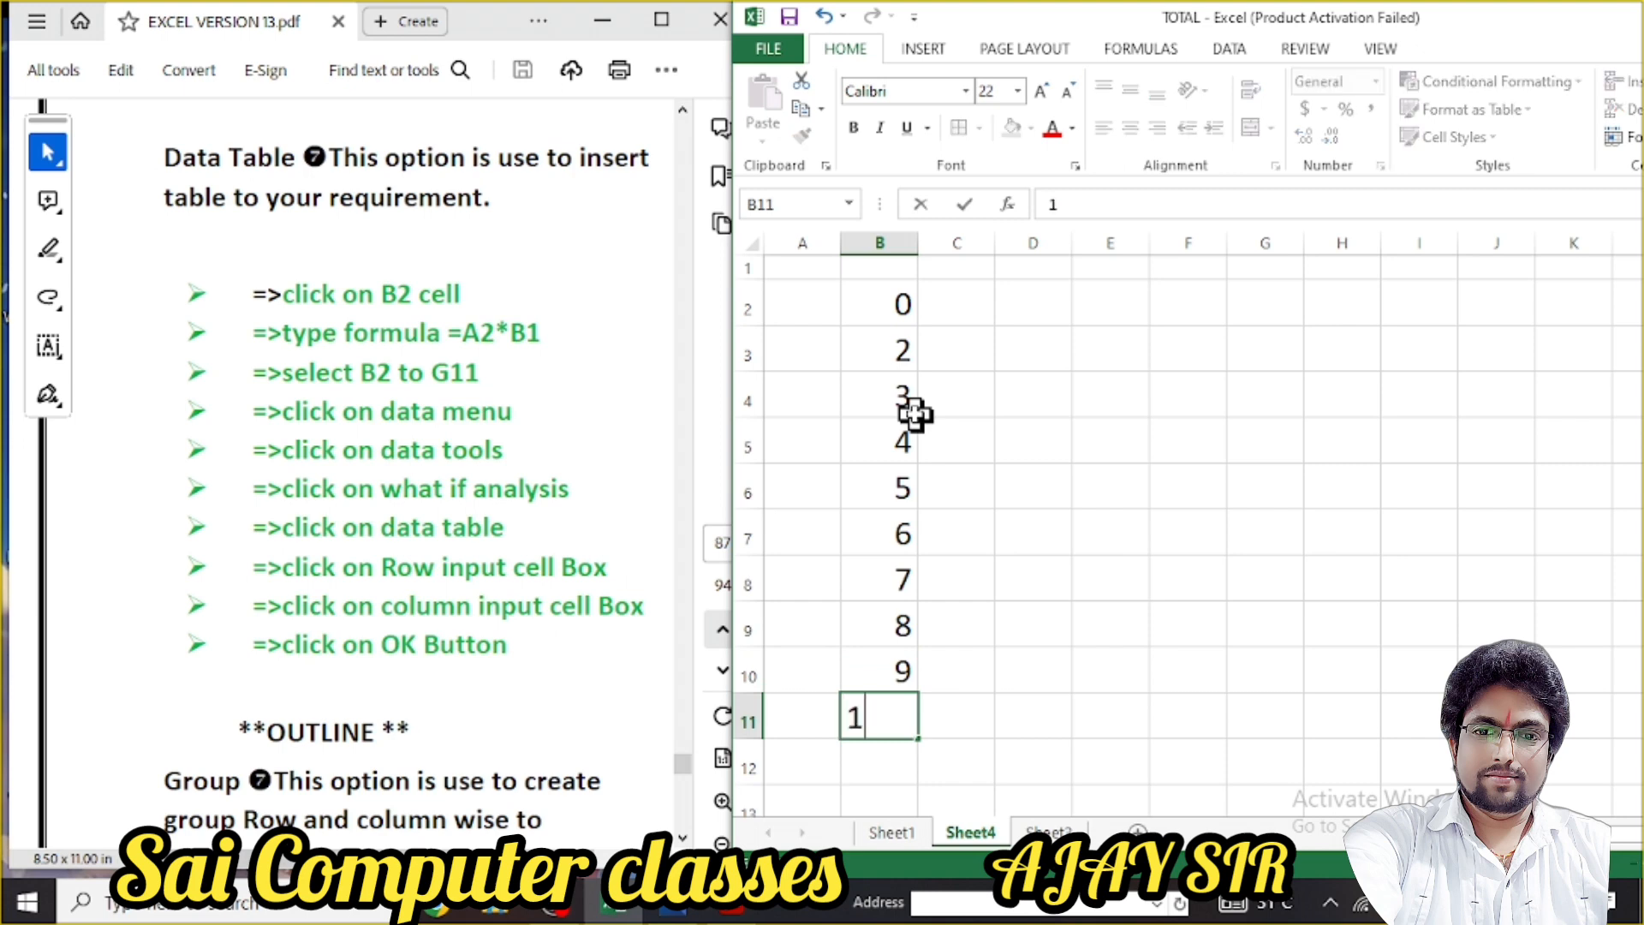
pyautogui.click(974, 376)
pyautogui.click(976, 313)
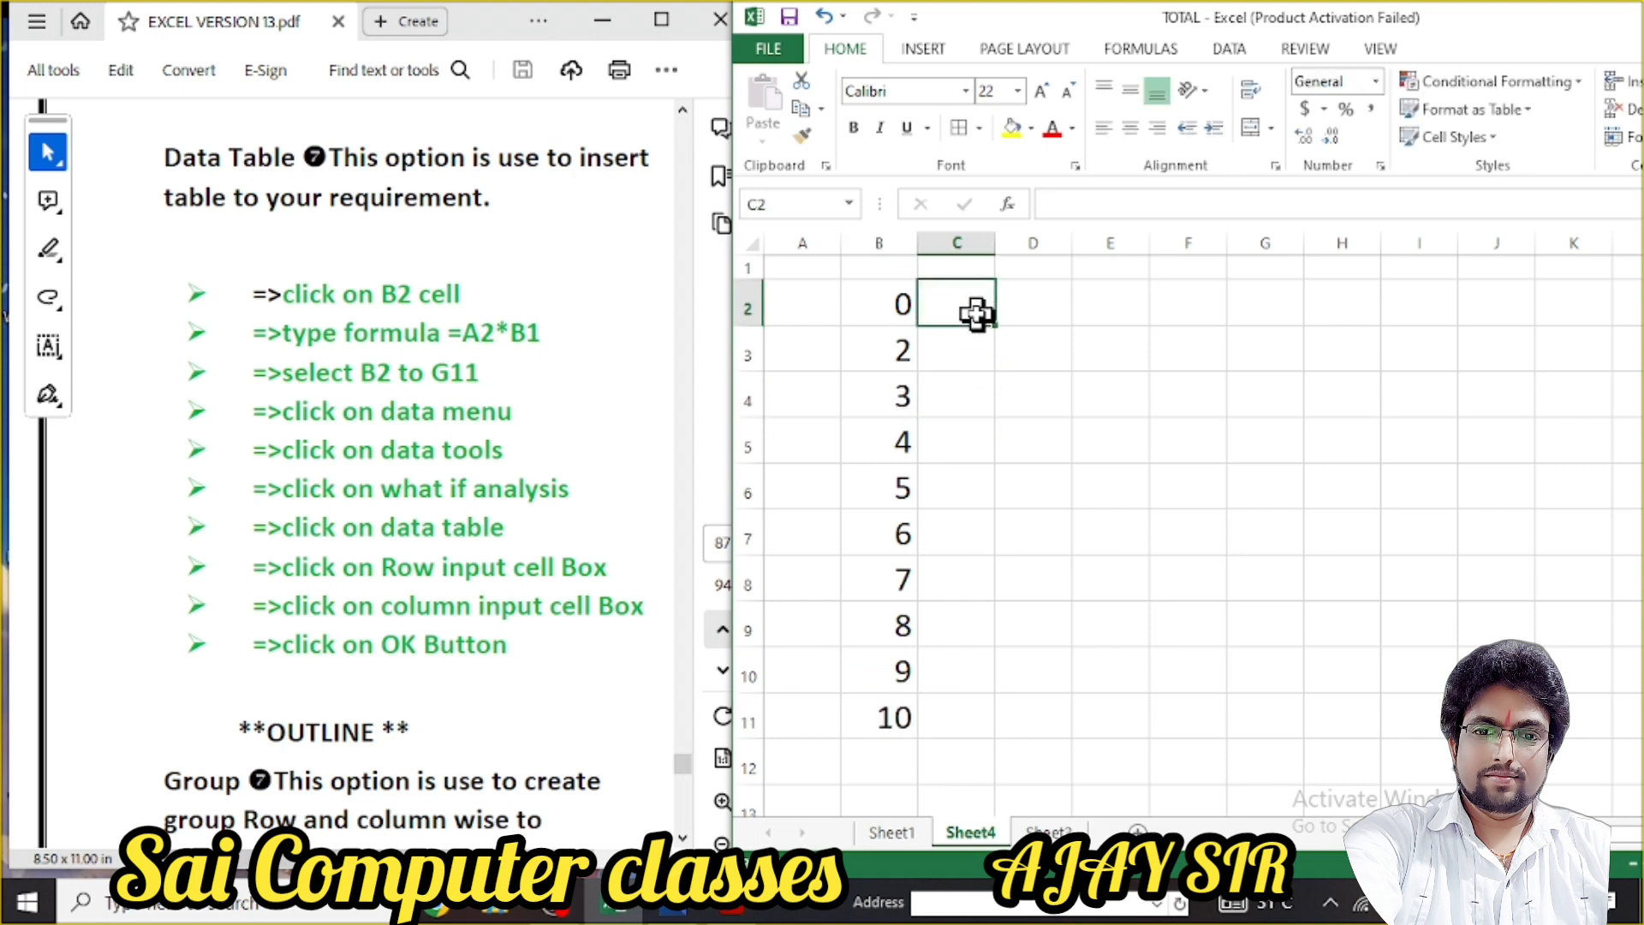
pyautogui.write('9')
pyautogui.click(1075, 308)
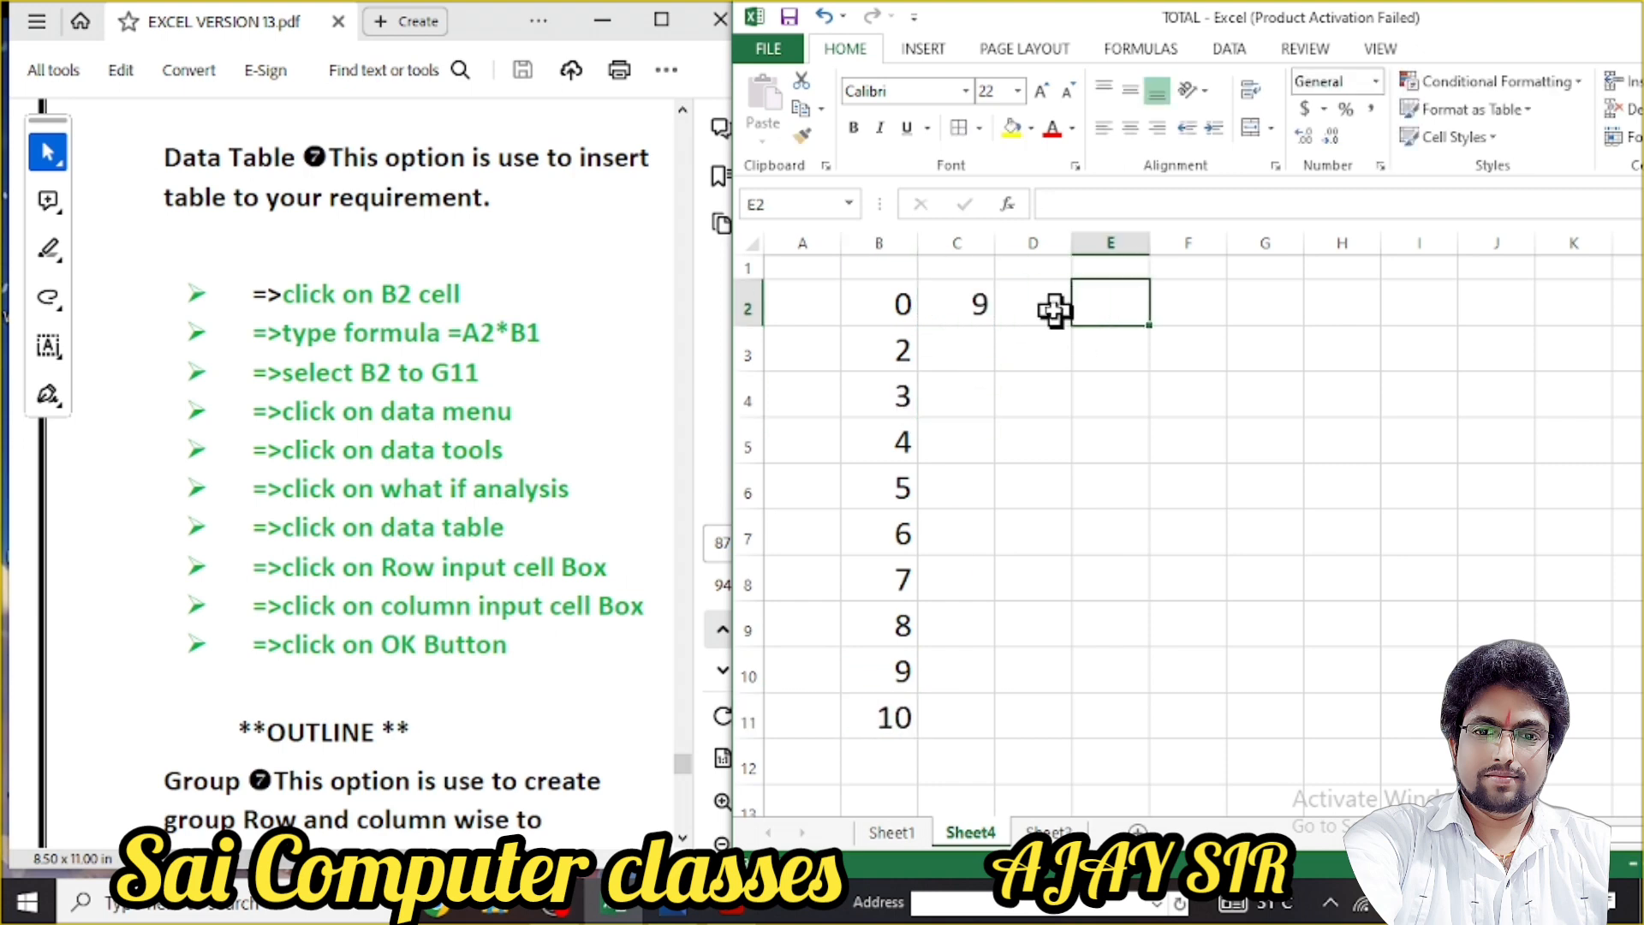
pyautogui.click(1049, 310)
pyautogui.write('12')
pyautogui.click(1107, 308)
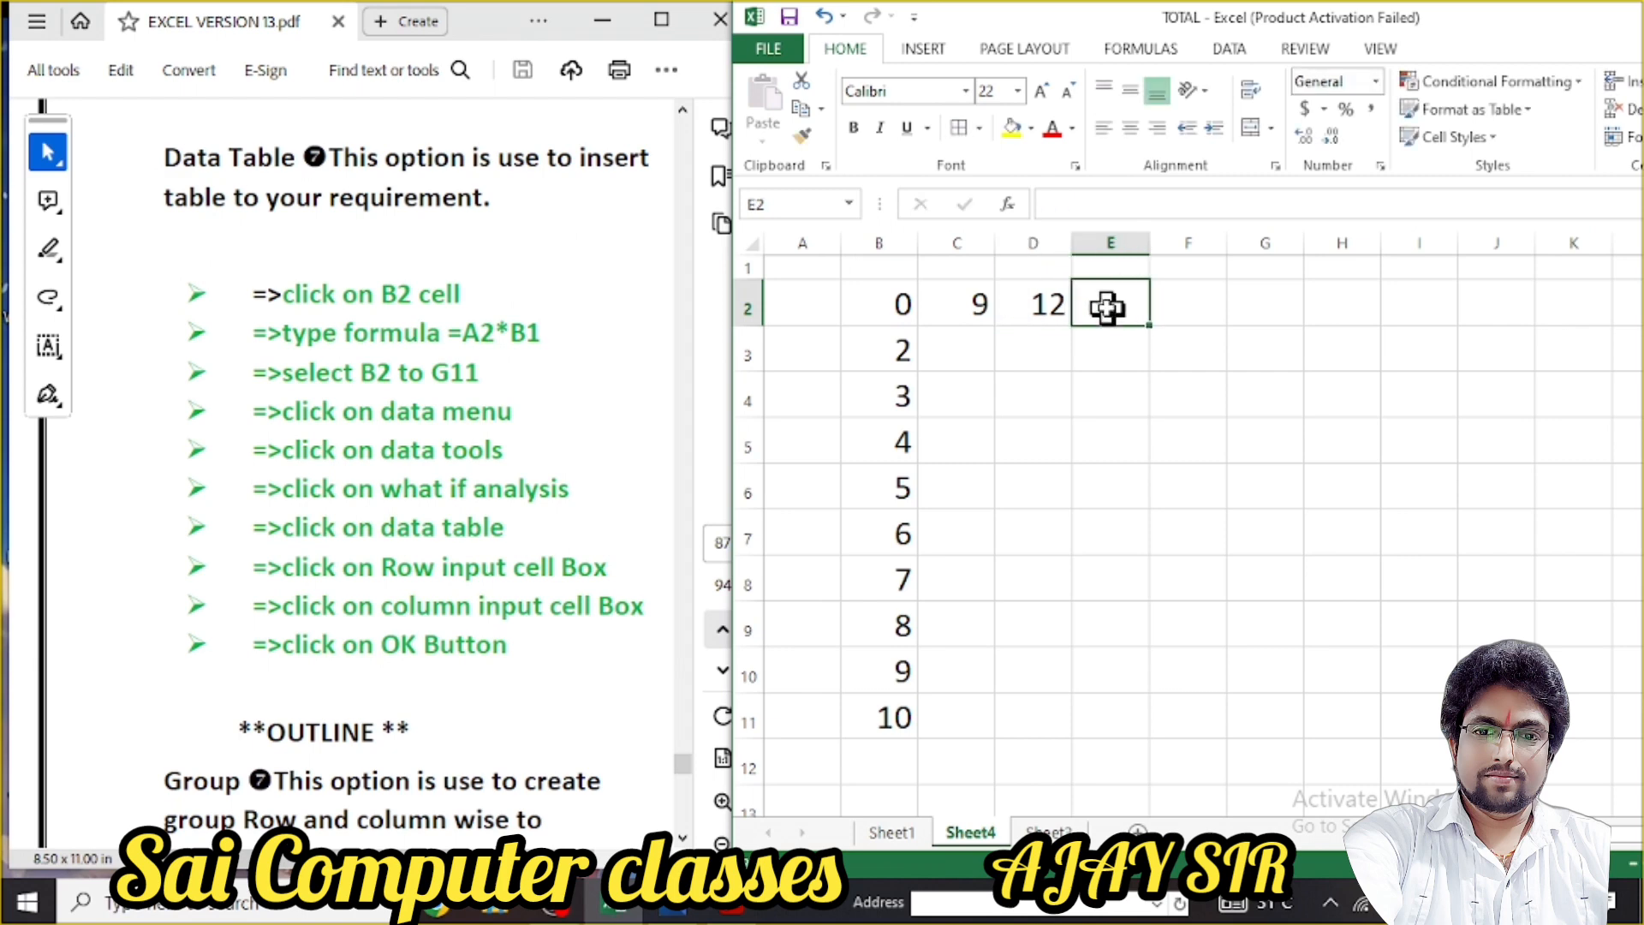
pyautogui.write('18')
pyautogui.click(1187, 302)
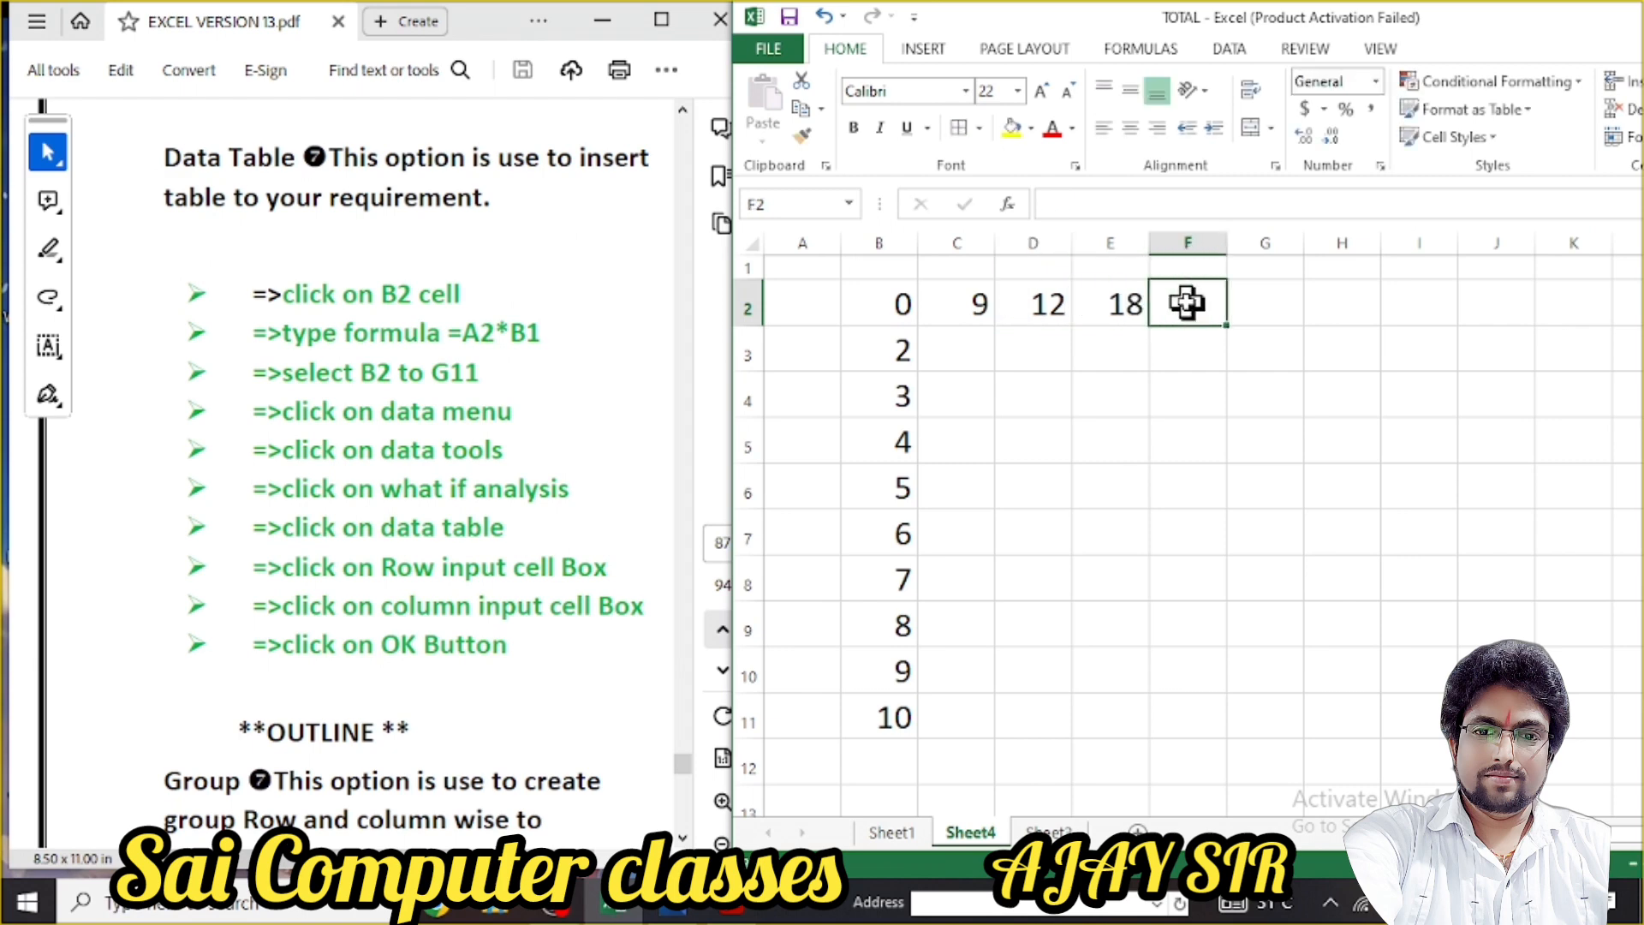
pyautogui.write('22')
pyautogui.click(1264, 299)
# Finish the row with 25, 30, 35 and 40 in G2:J2, then select the grid B2:J11
pyautogui.write('25')
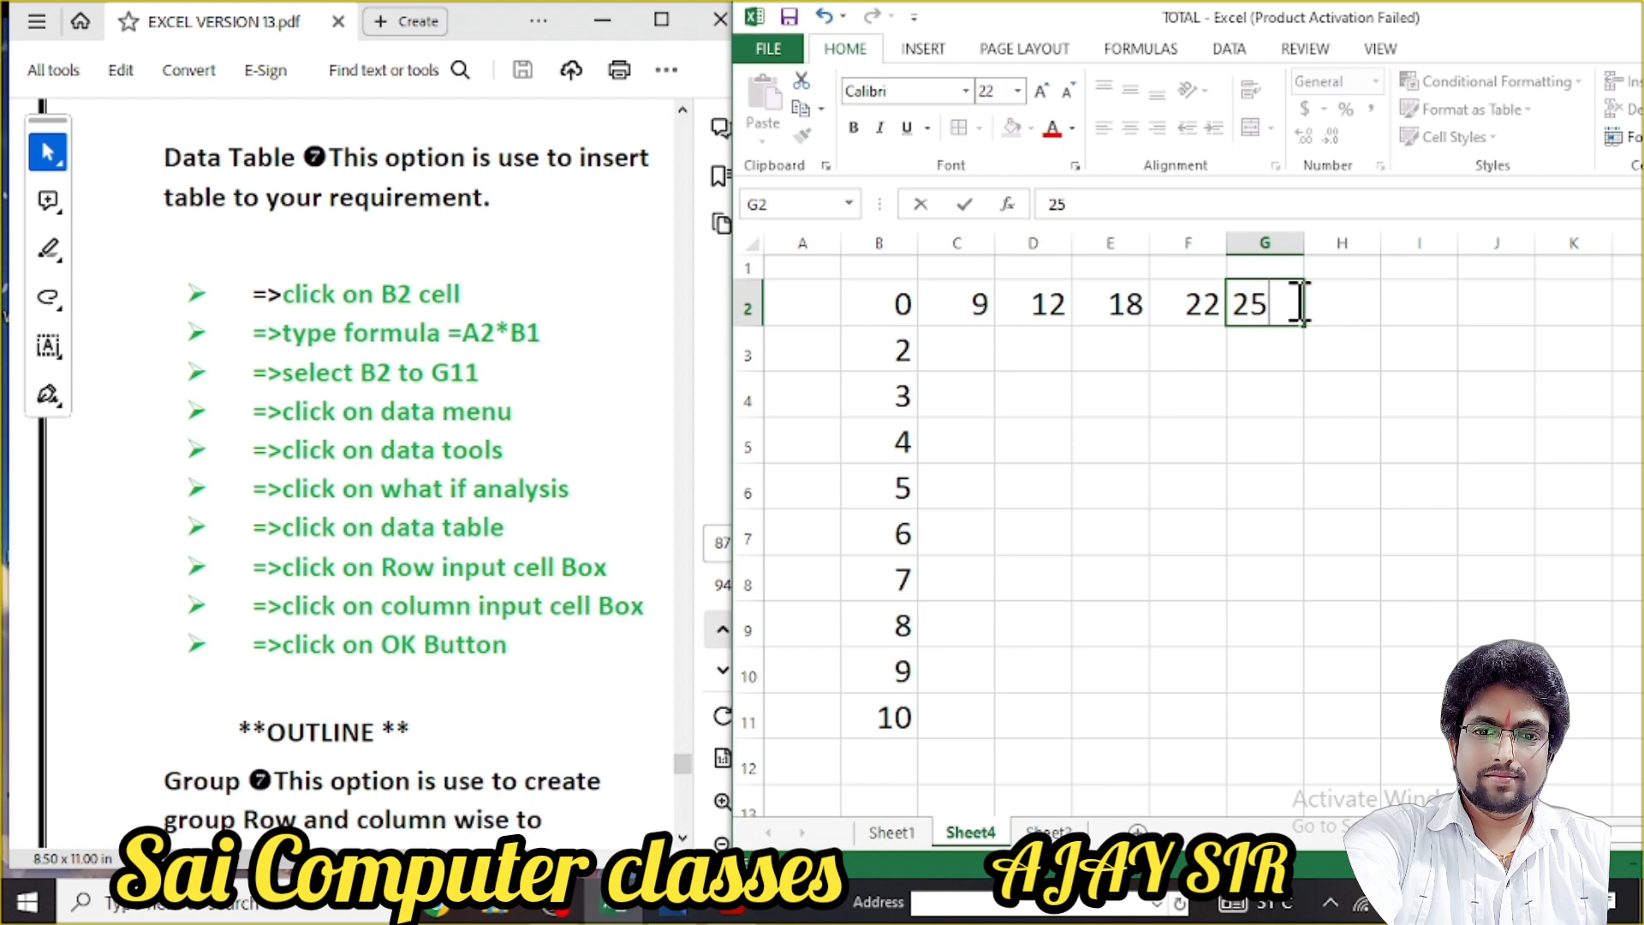
pyautogui.click(1323, 300)
pyautogui.write('30')
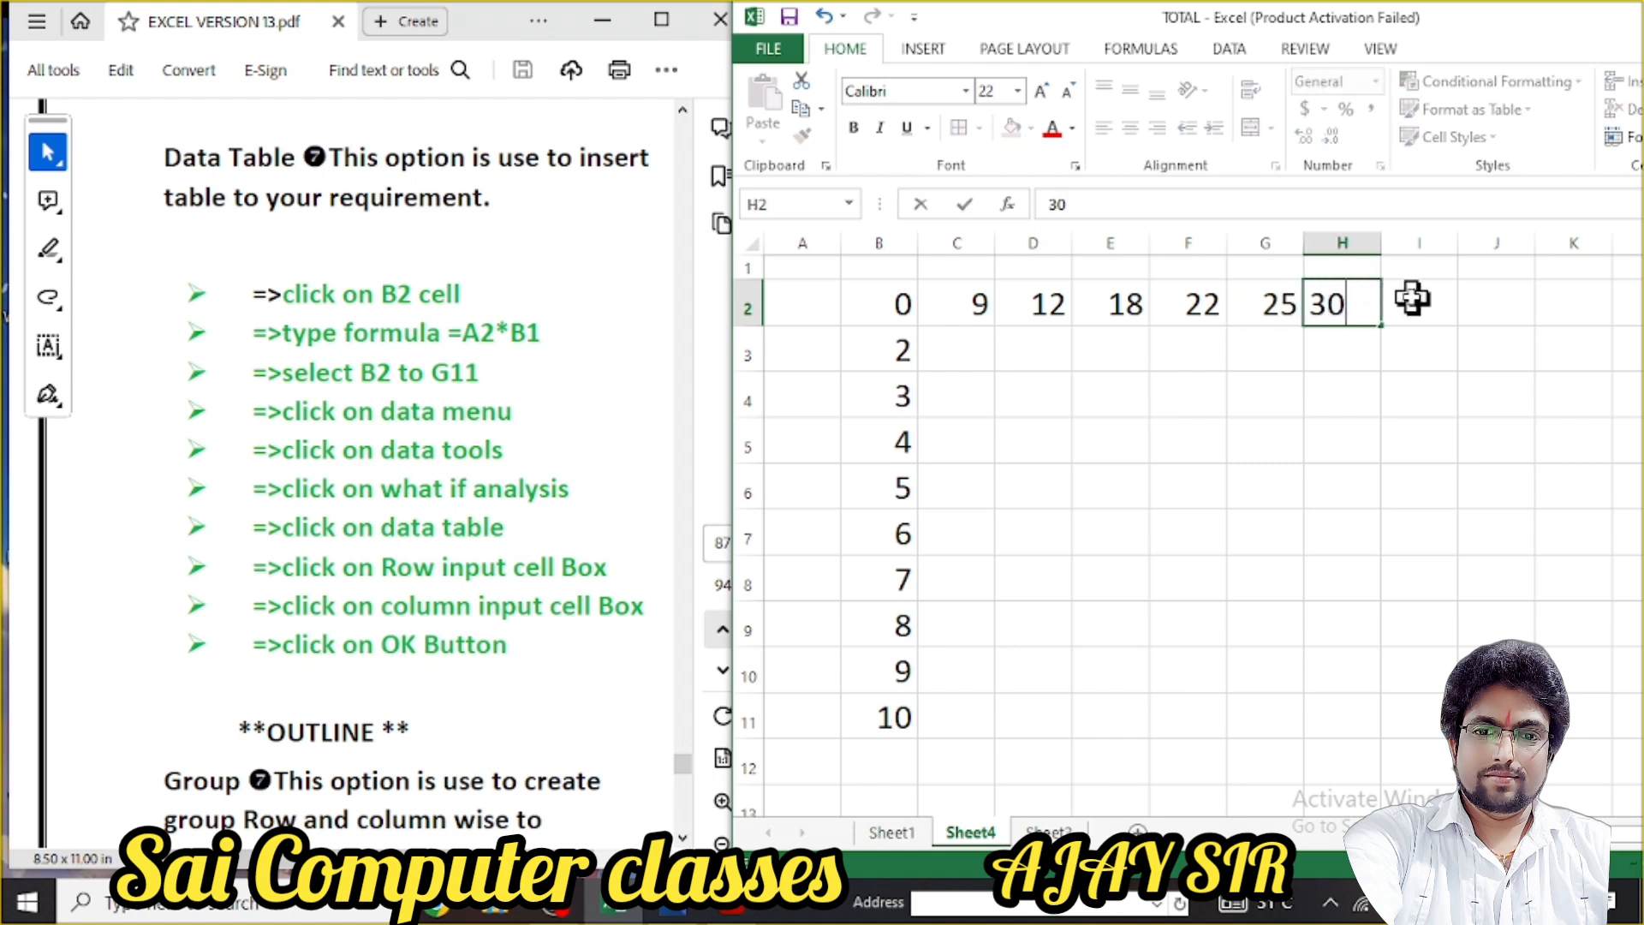
pyautogui.click(1411, 299)
pyautogui.write('35')
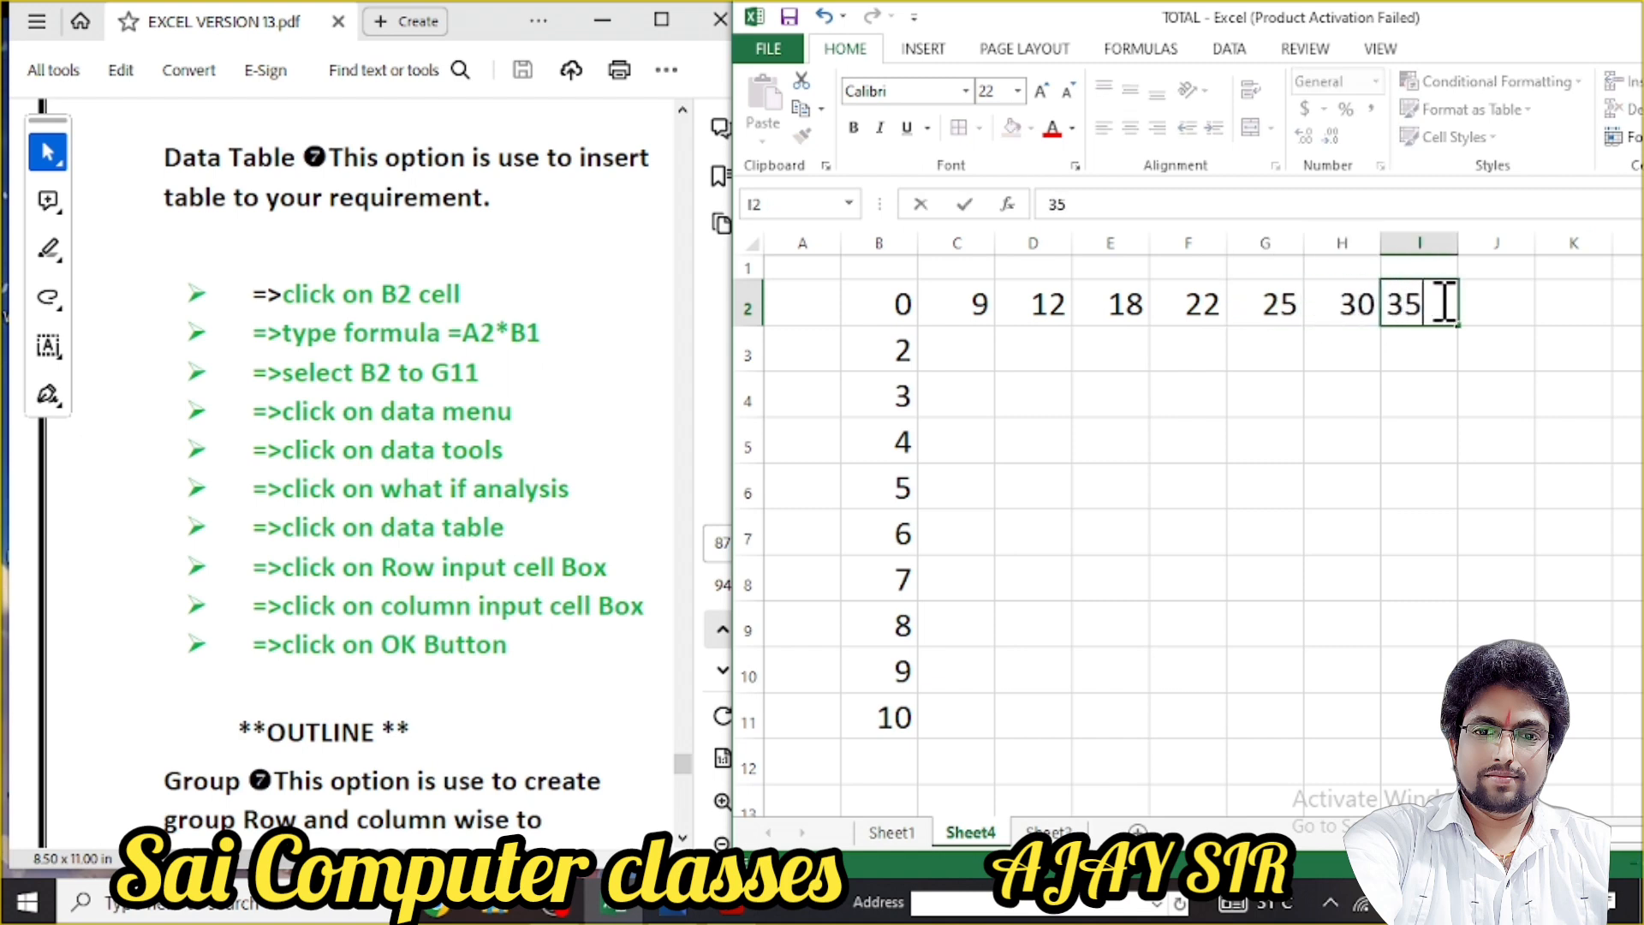
pyautogui.click(1480, 299)
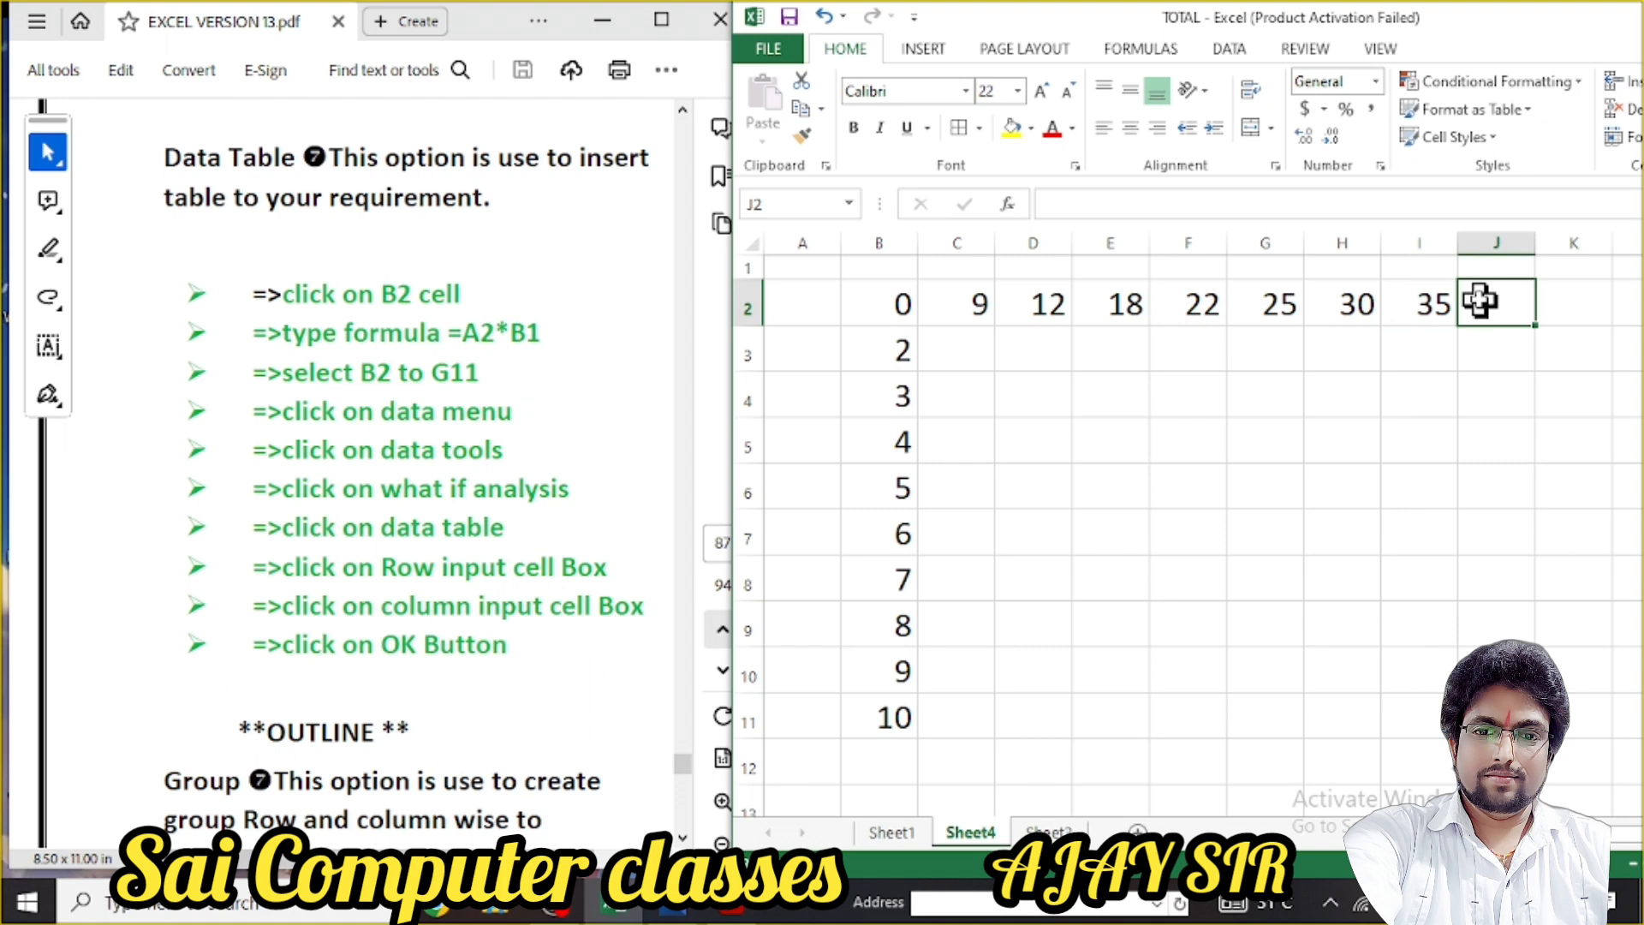
pyautogui.write('40')
pyautogui.click(1469, 426)
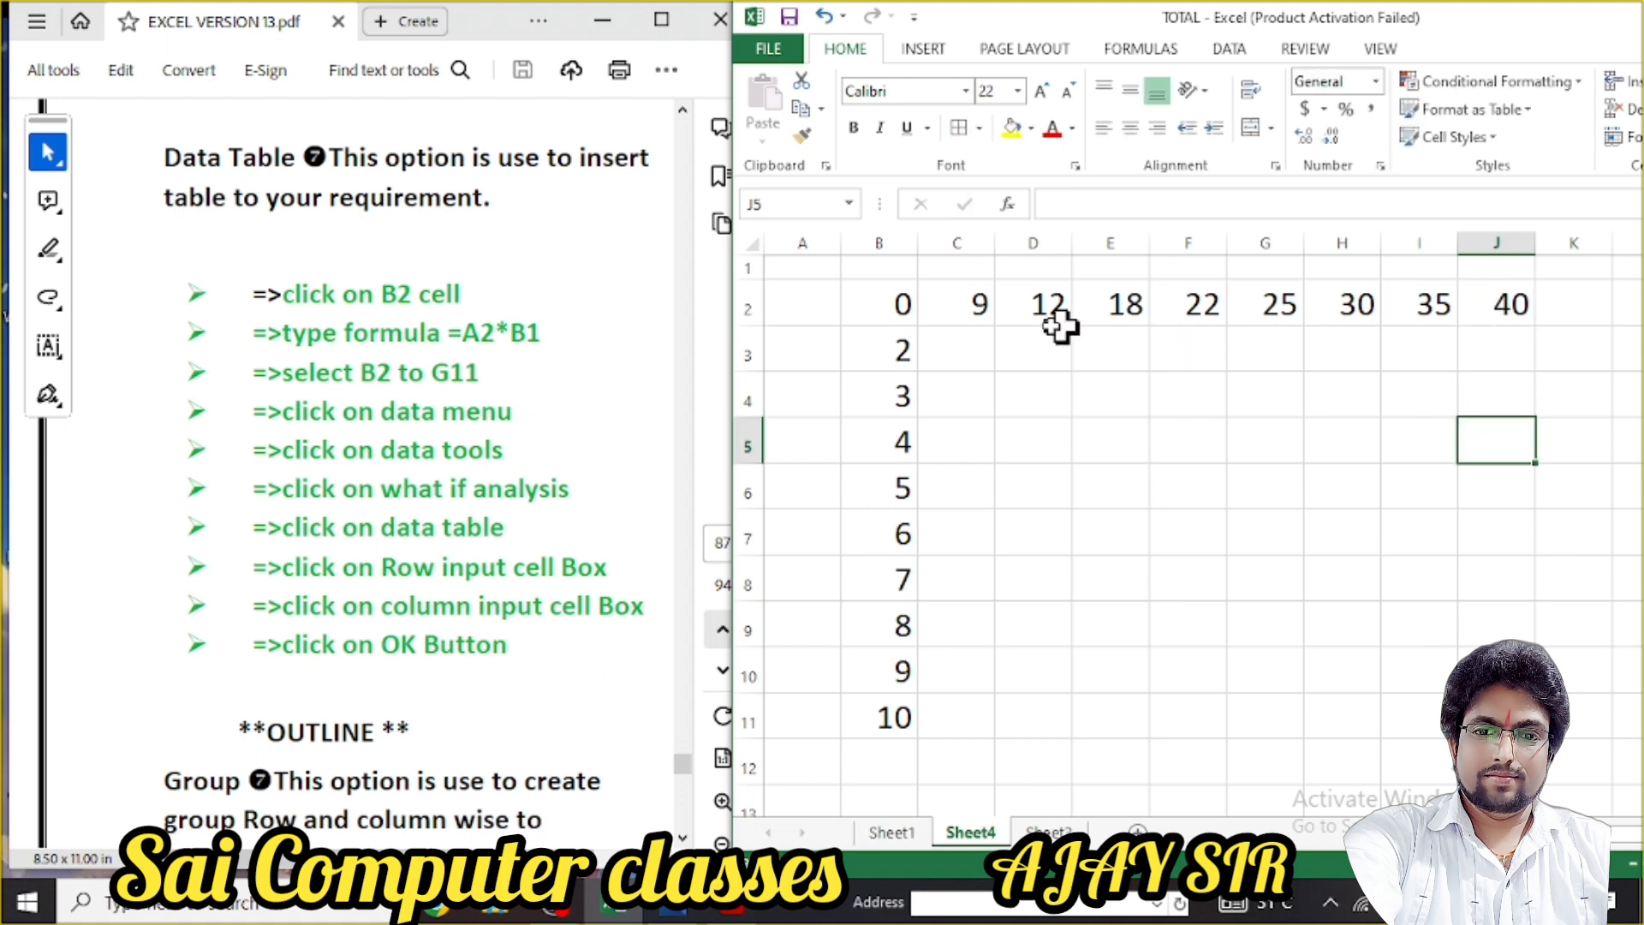
pyautogui.moveTo(883, 307); pyautogui.dragTo(1498, 719)
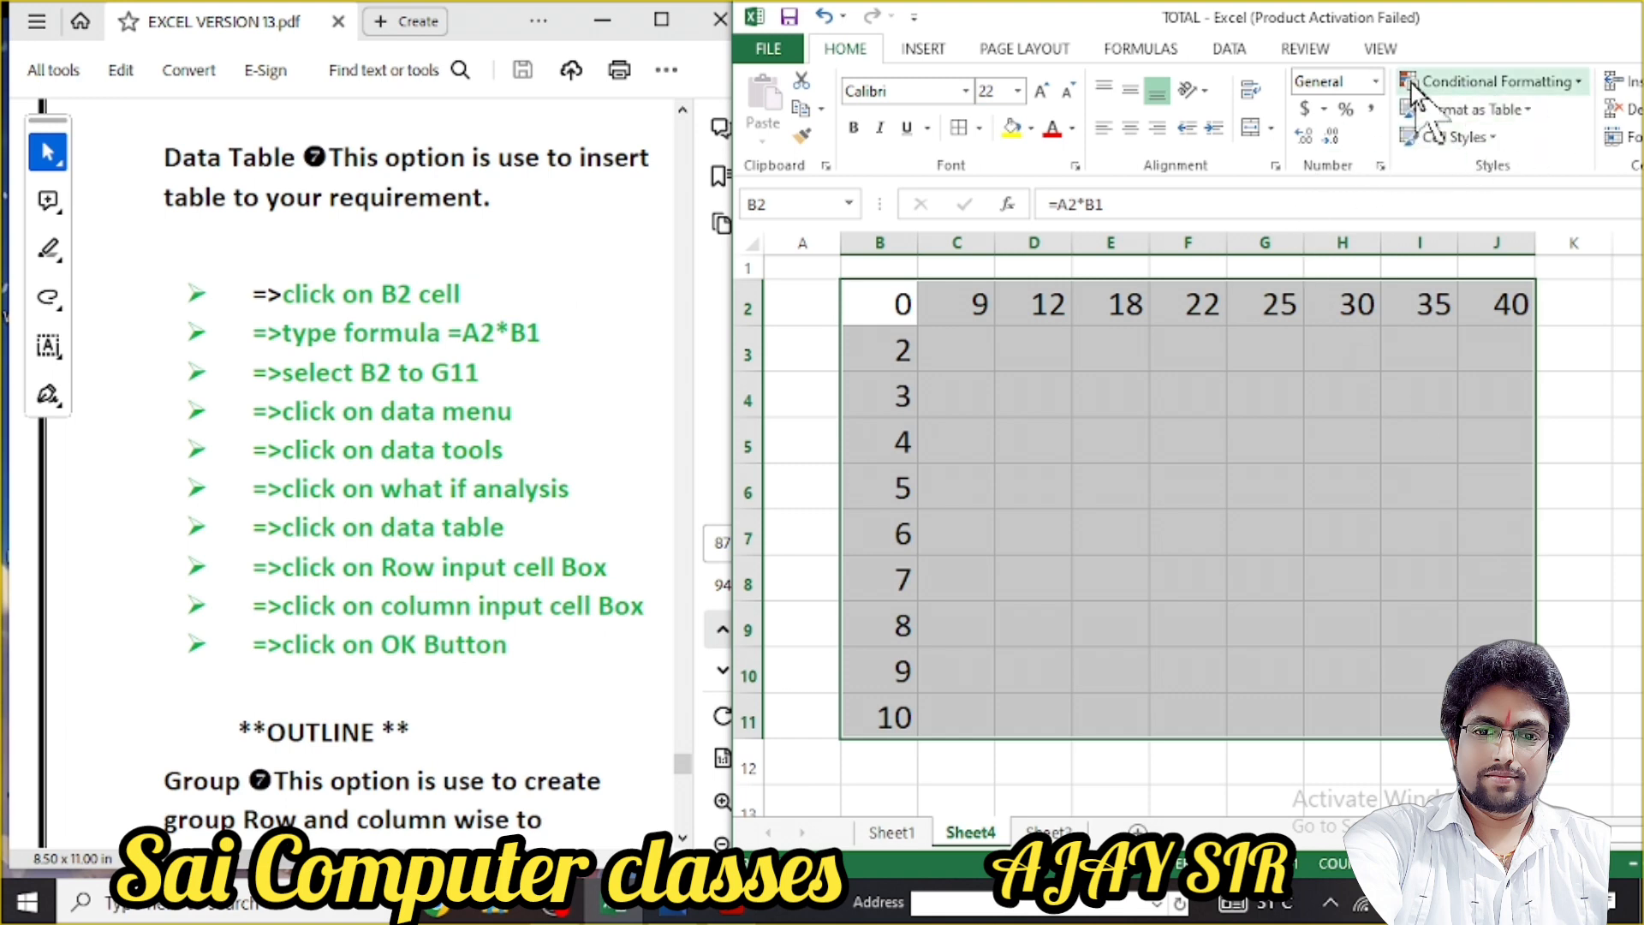
# Create a What-If data table with row input cell A2 and column input cell B1
pyautogui.click(1220, 49)
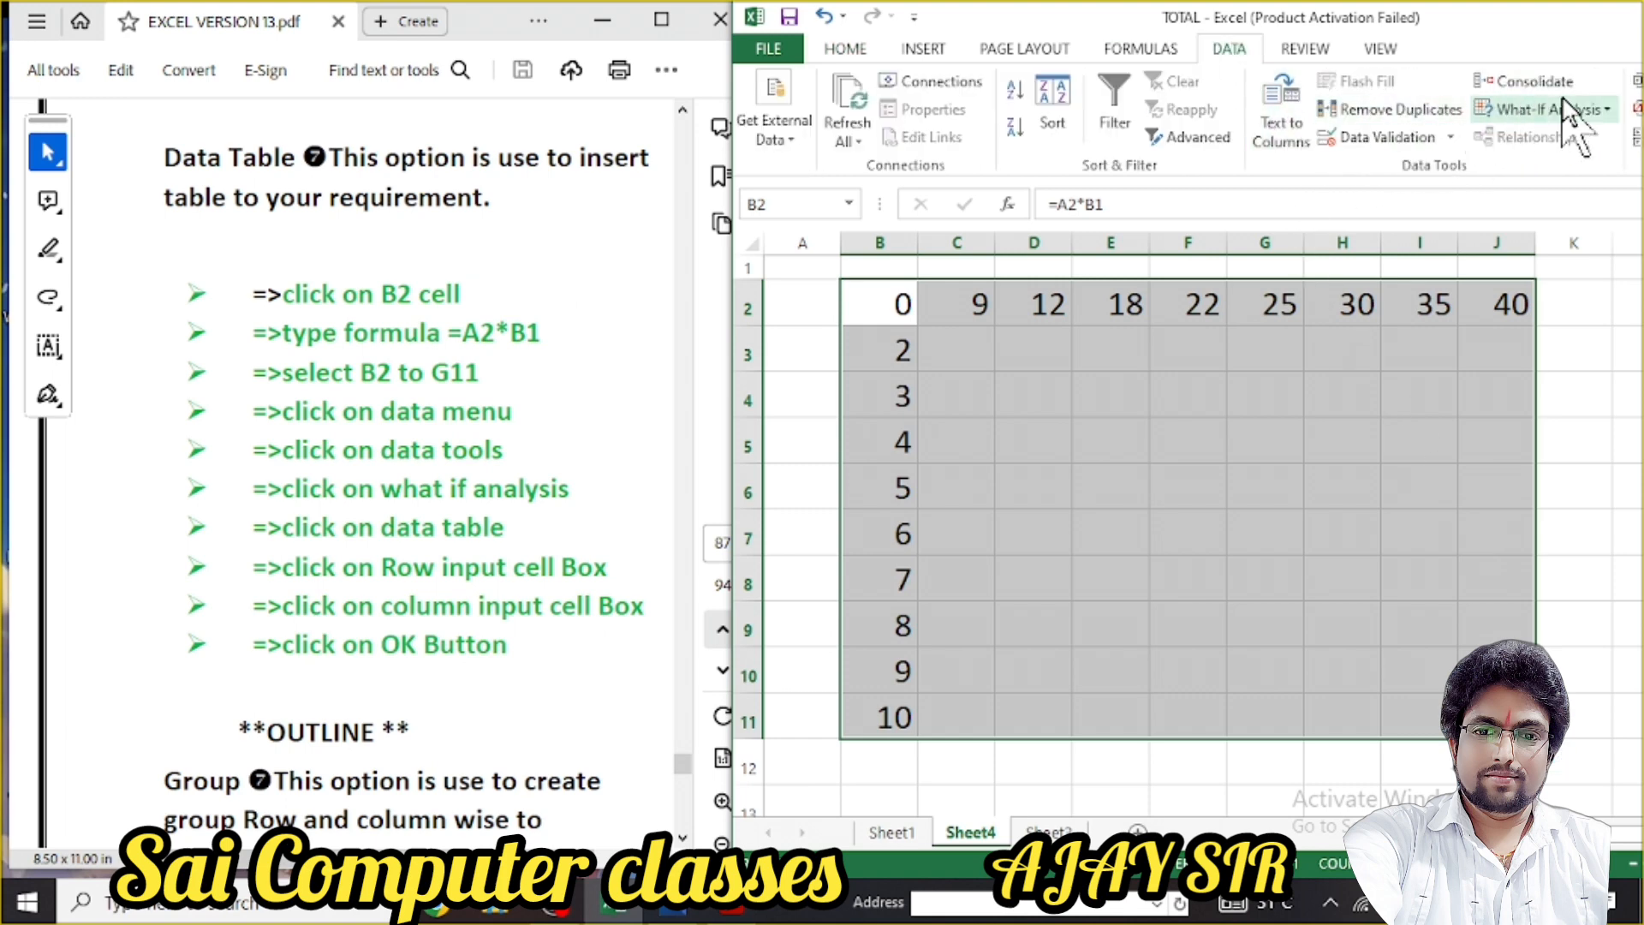
pyautogui.click(1617, 111)
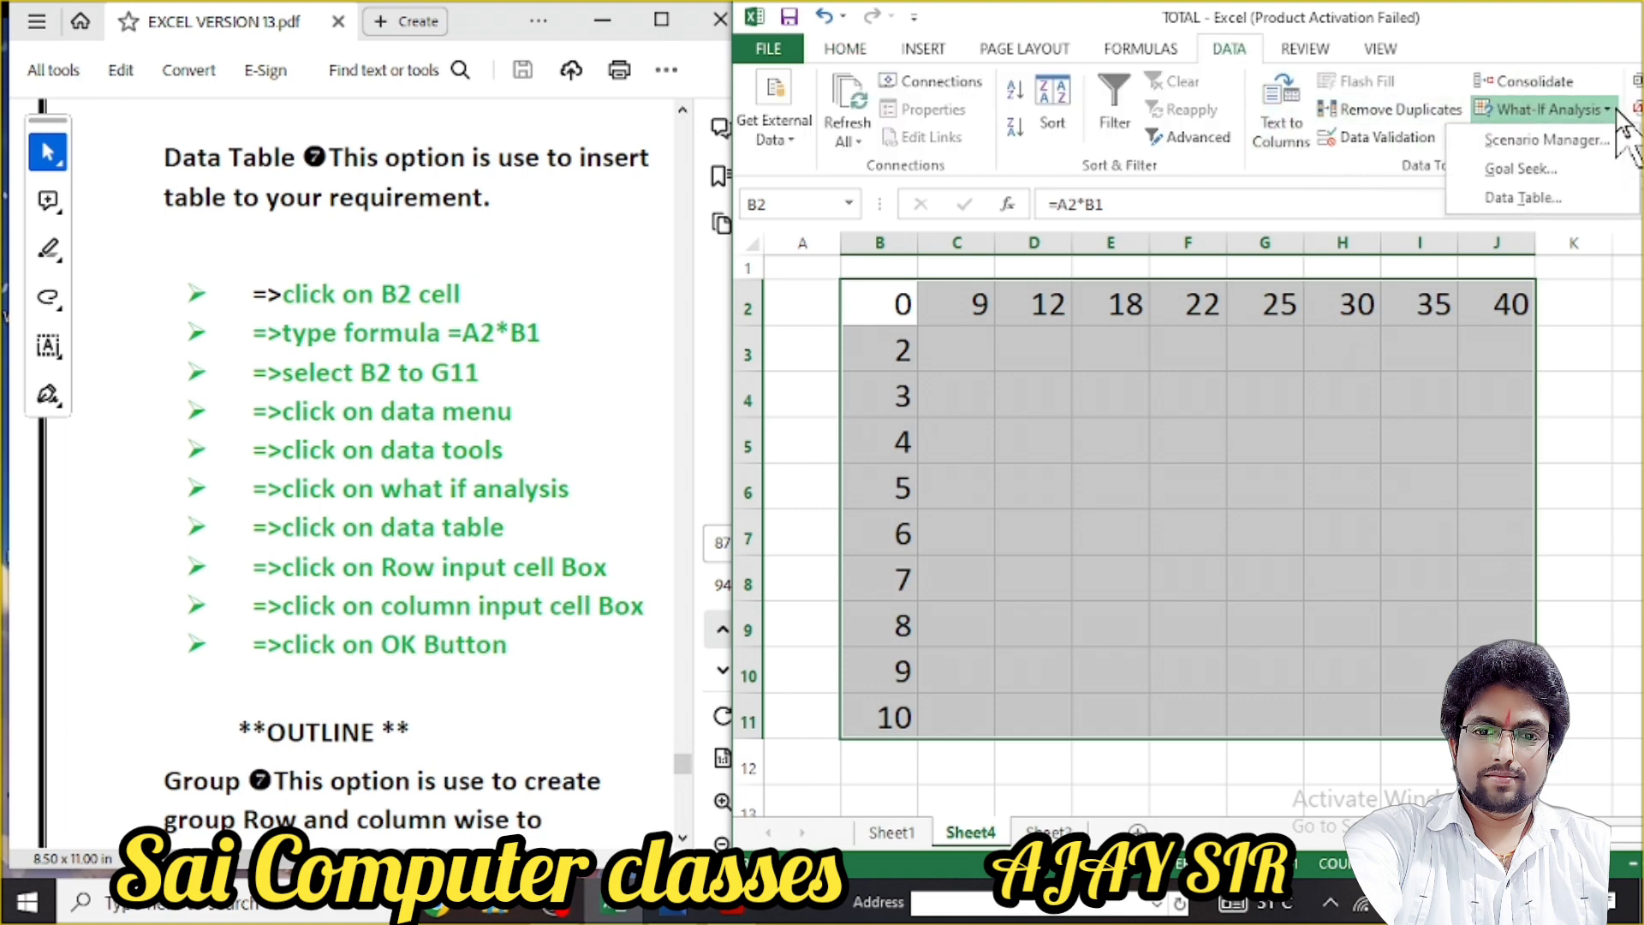
pyautogui.click(1571, 197)
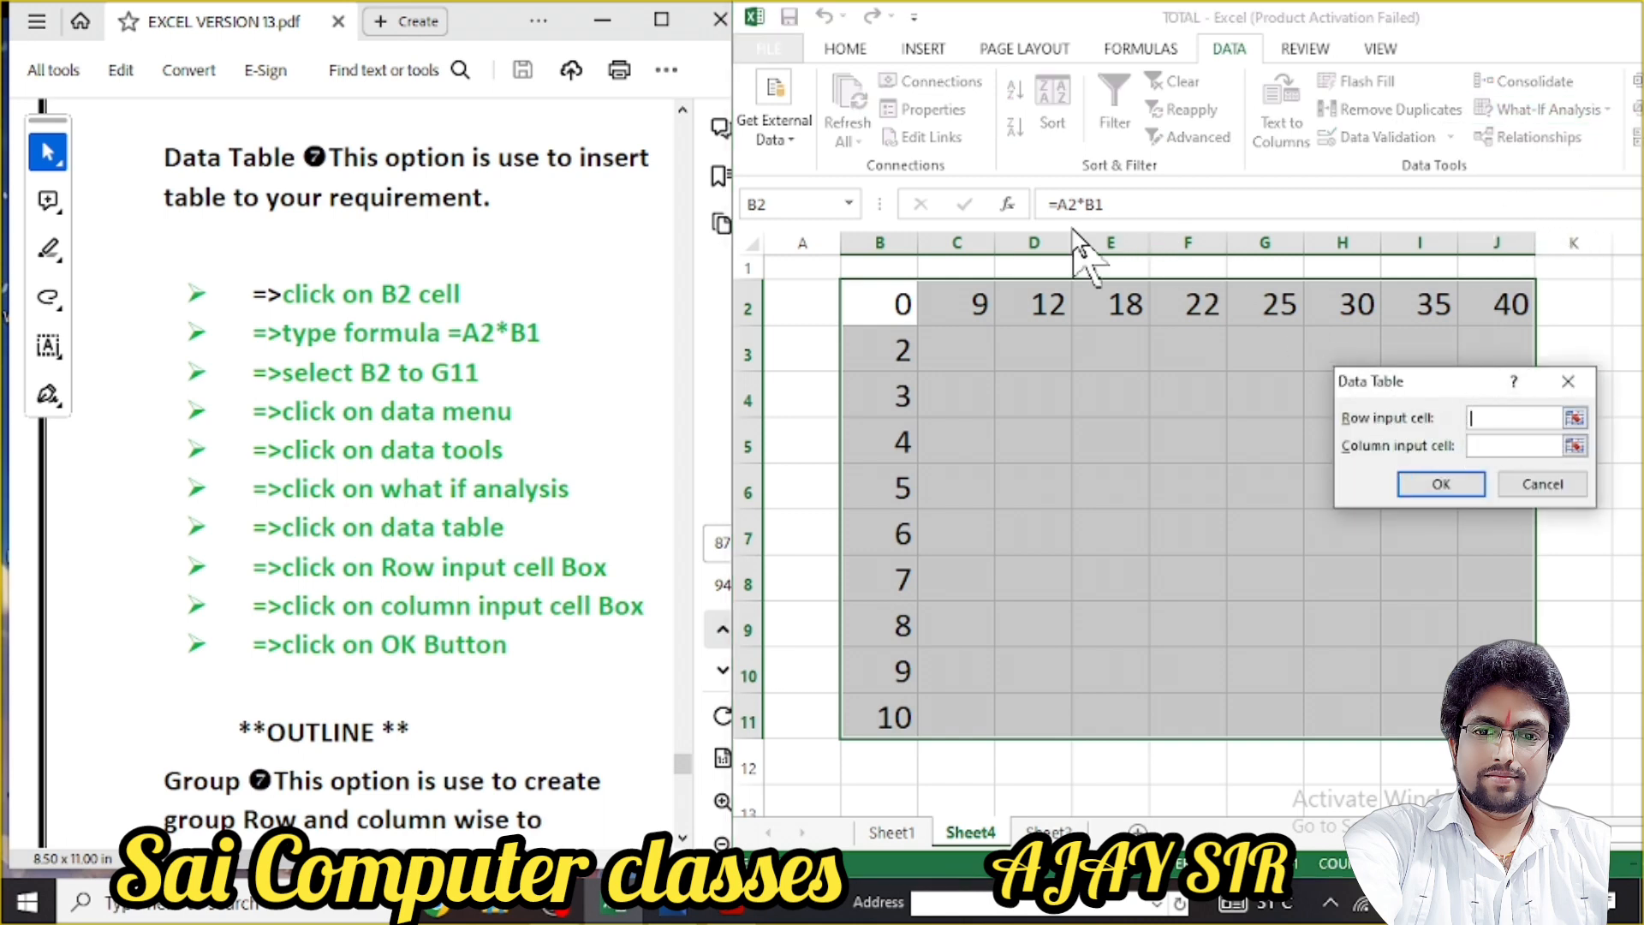
pyautogui.click(813, 306)
pyautogui.click(1476, 446)
pyautogui.click(894, 272)
pyautogui.click(1404, 487)
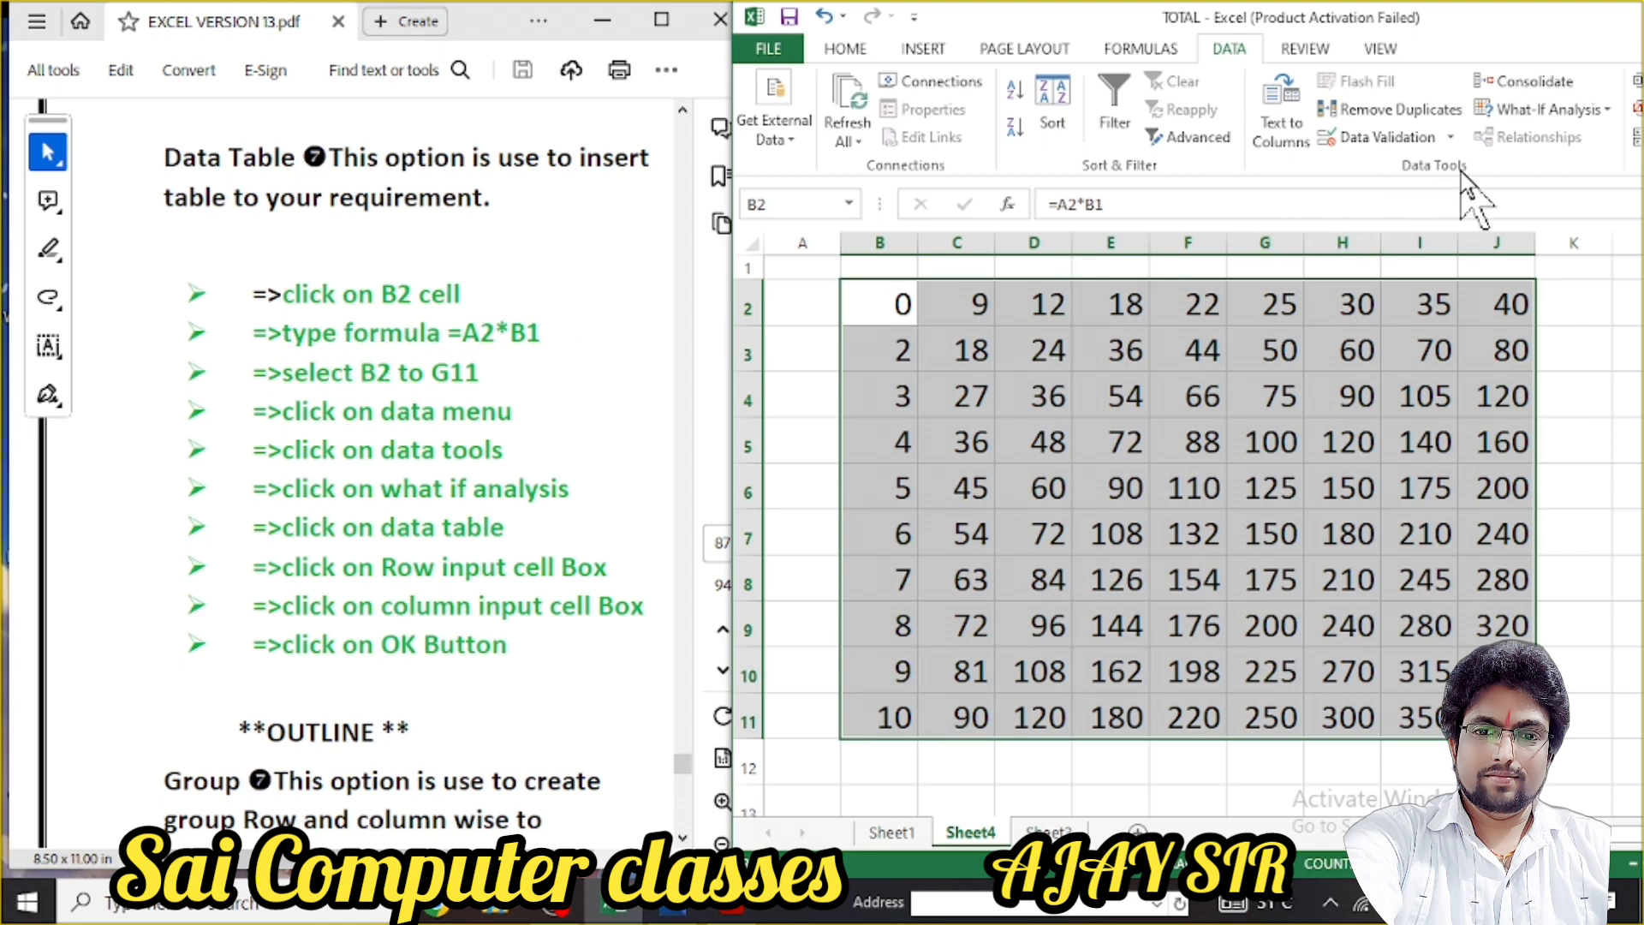
# Check the Ungroup options without changing anything, then switch to the Day 28 class thumbnail image
pyautogui.moveTo(1522, 50); pyautogui.dragTo(1372, 53)
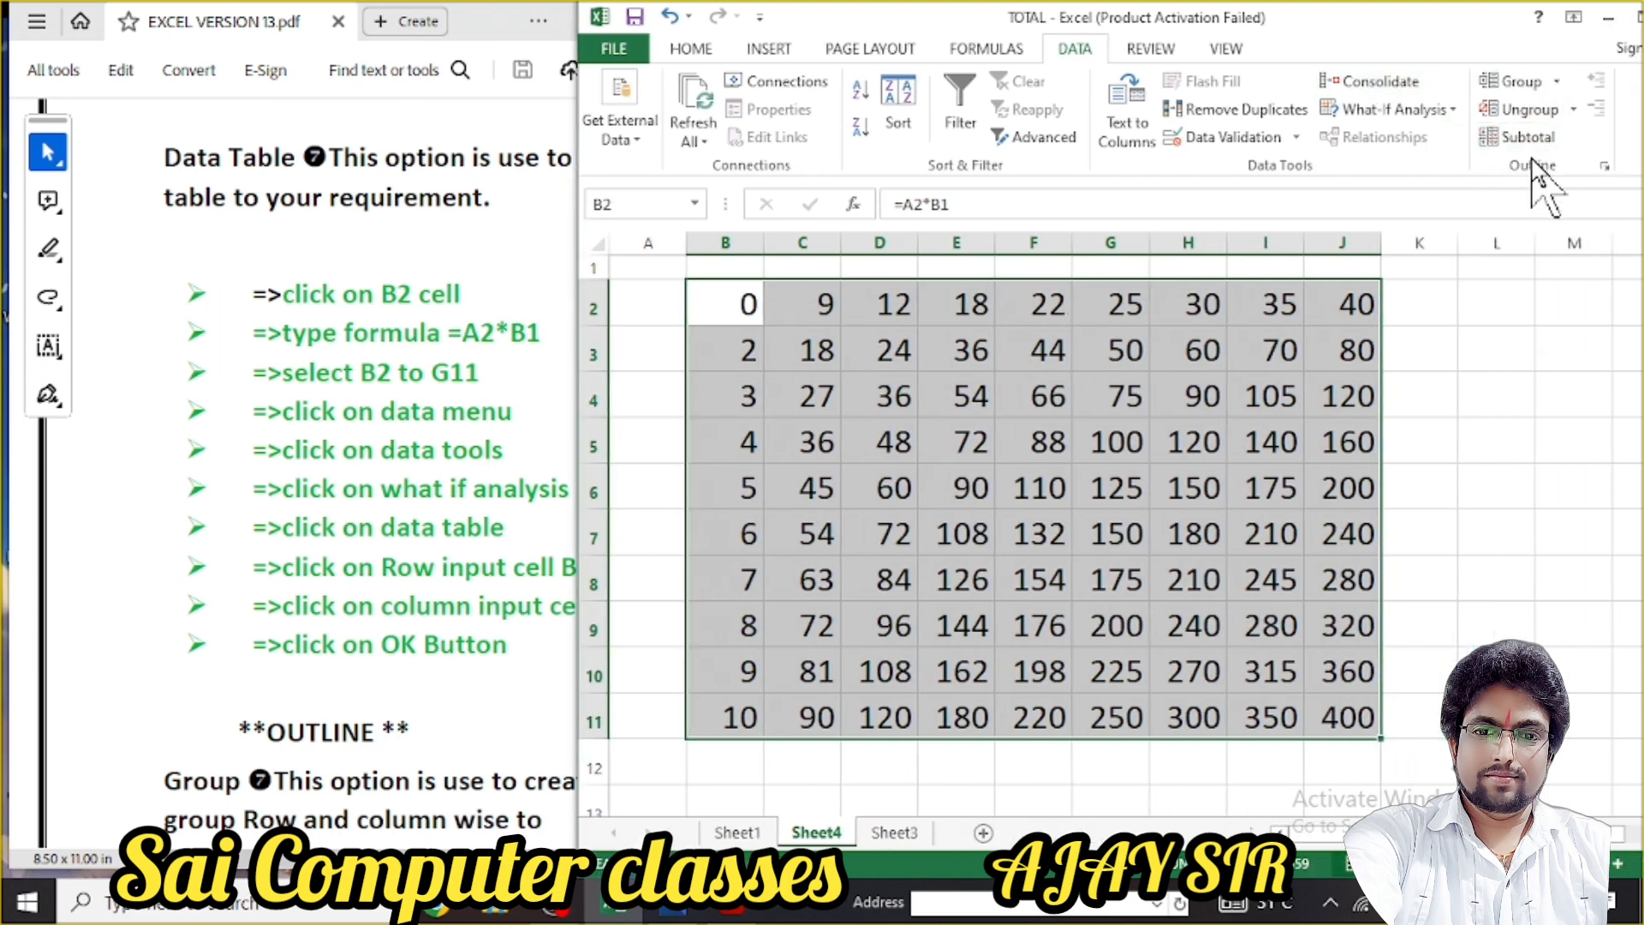
pyautogui.click(1573, 110)
pyautogui.click(1576, 111)
pyautogui.moveTo(1390, 41); pyautogui.dragTo(1548, 61)
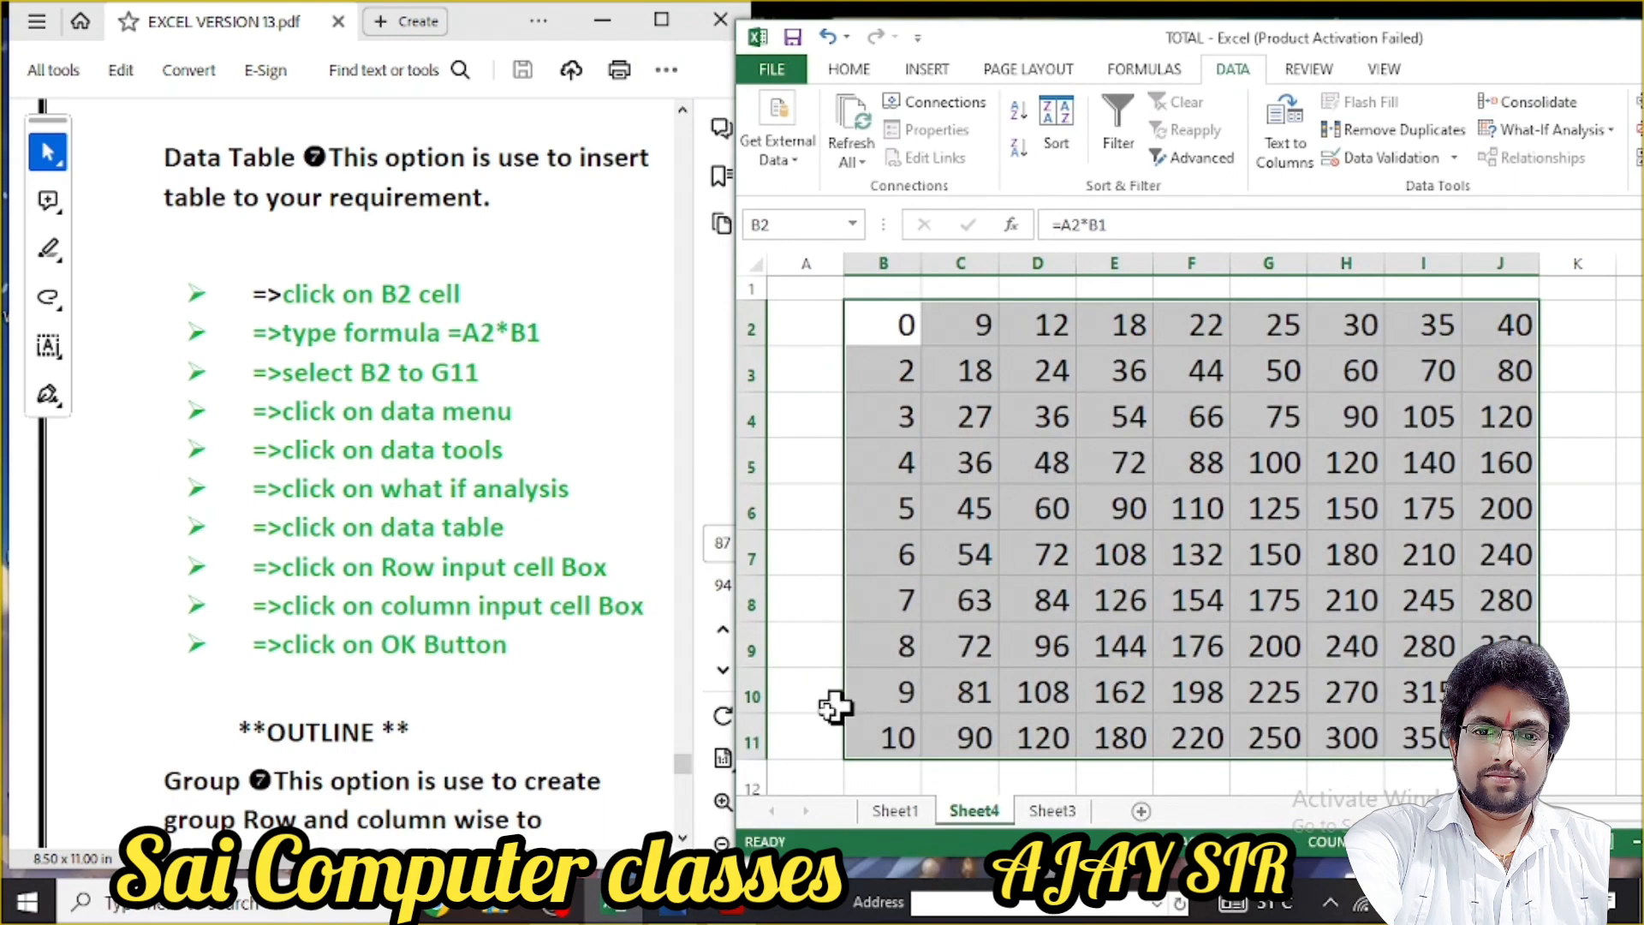
pyautogui.click(670, 909)
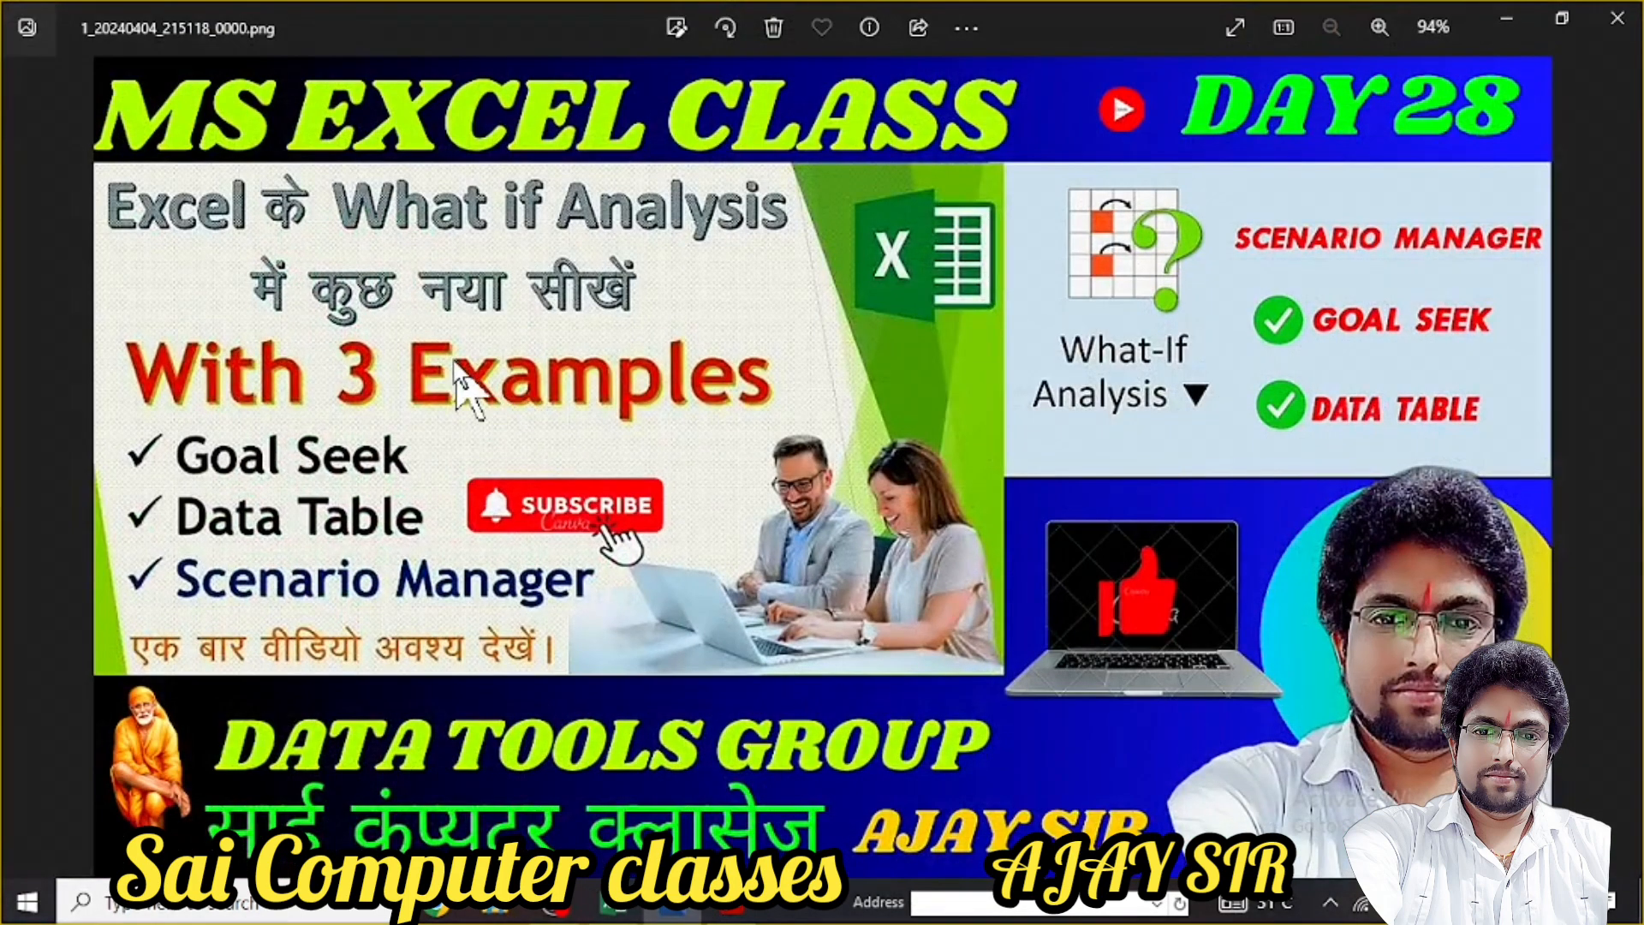